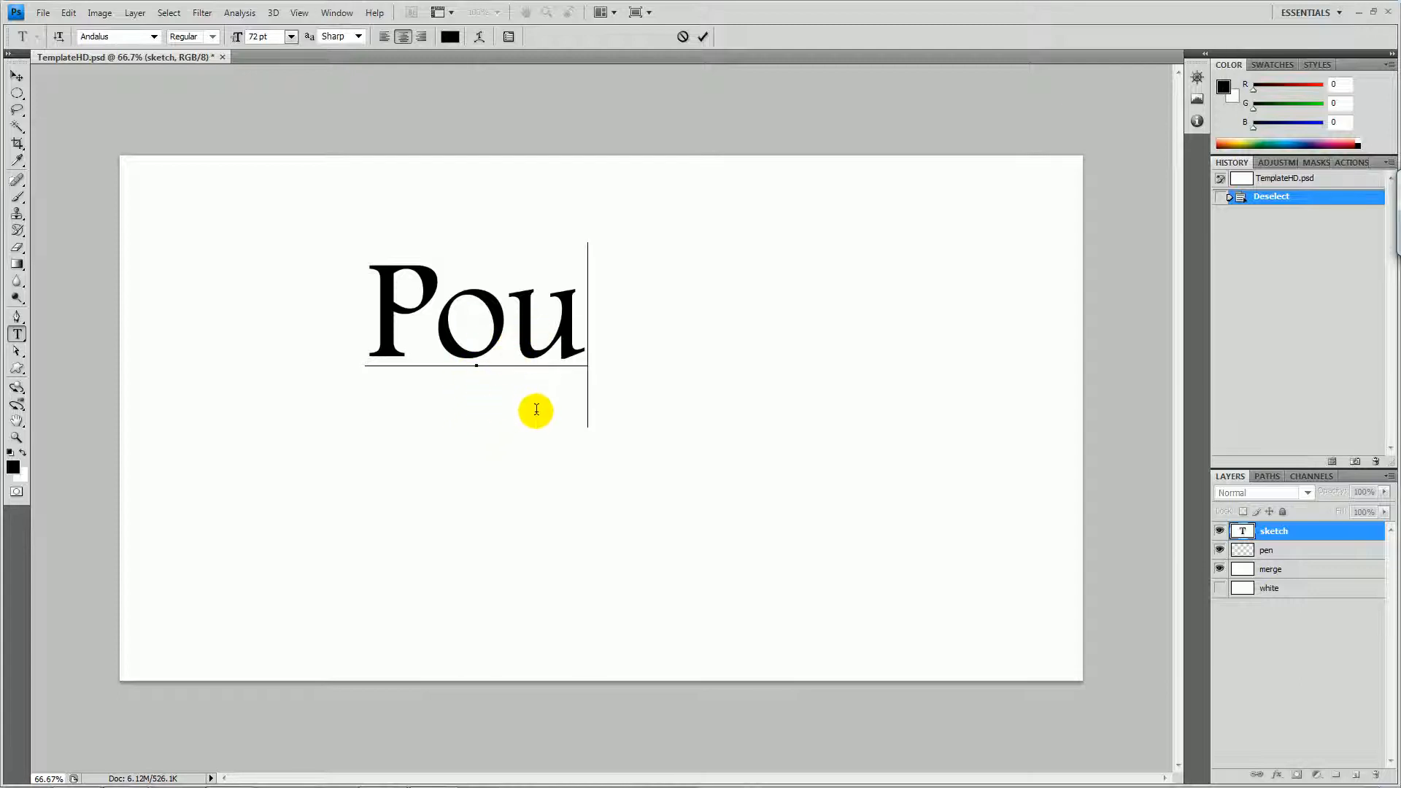
# Discard the uncommitted text and draw a slightly tall elliptical selection on the pen layer, in the canvas's upper-left area.
pyautogui.press('Escape')
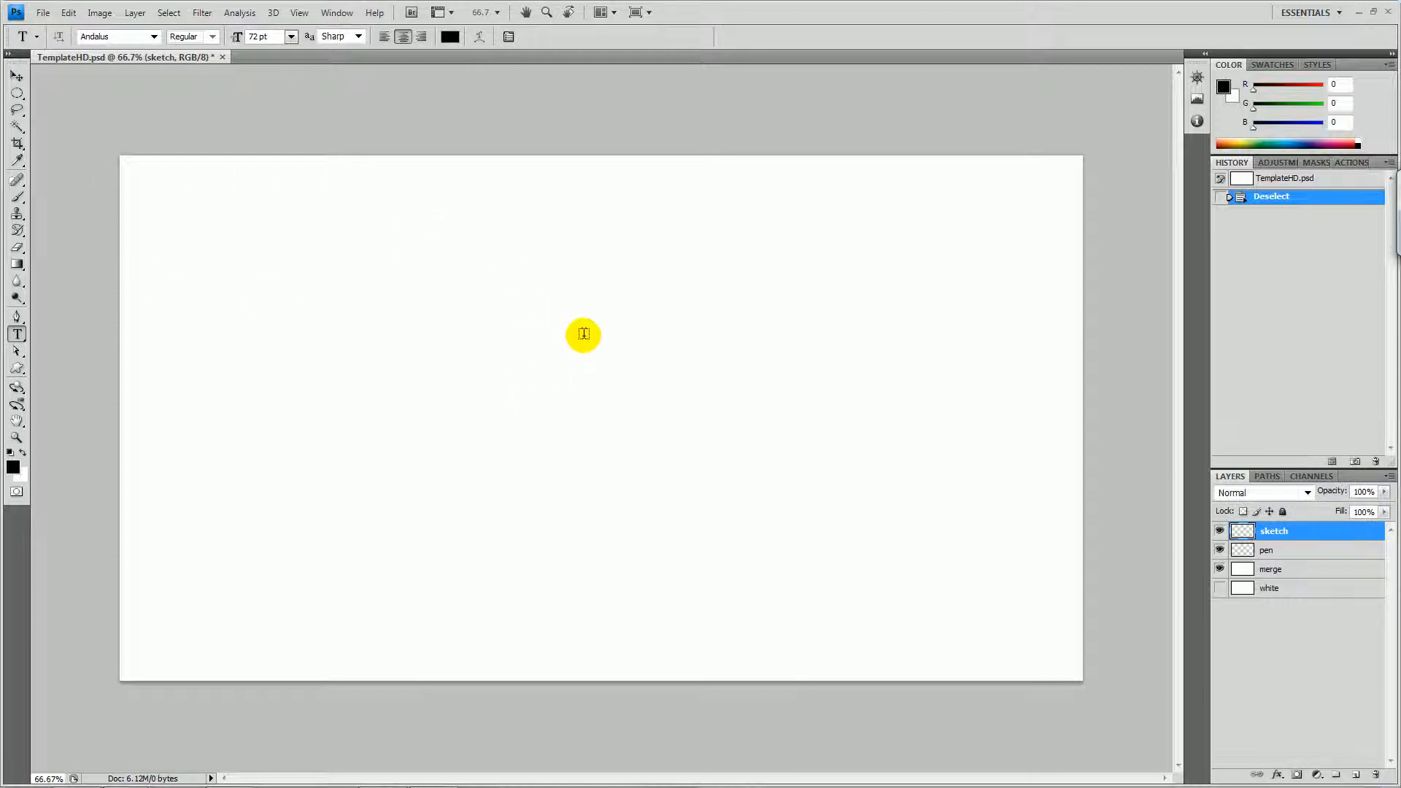
pyautogui.click(1272, 554)
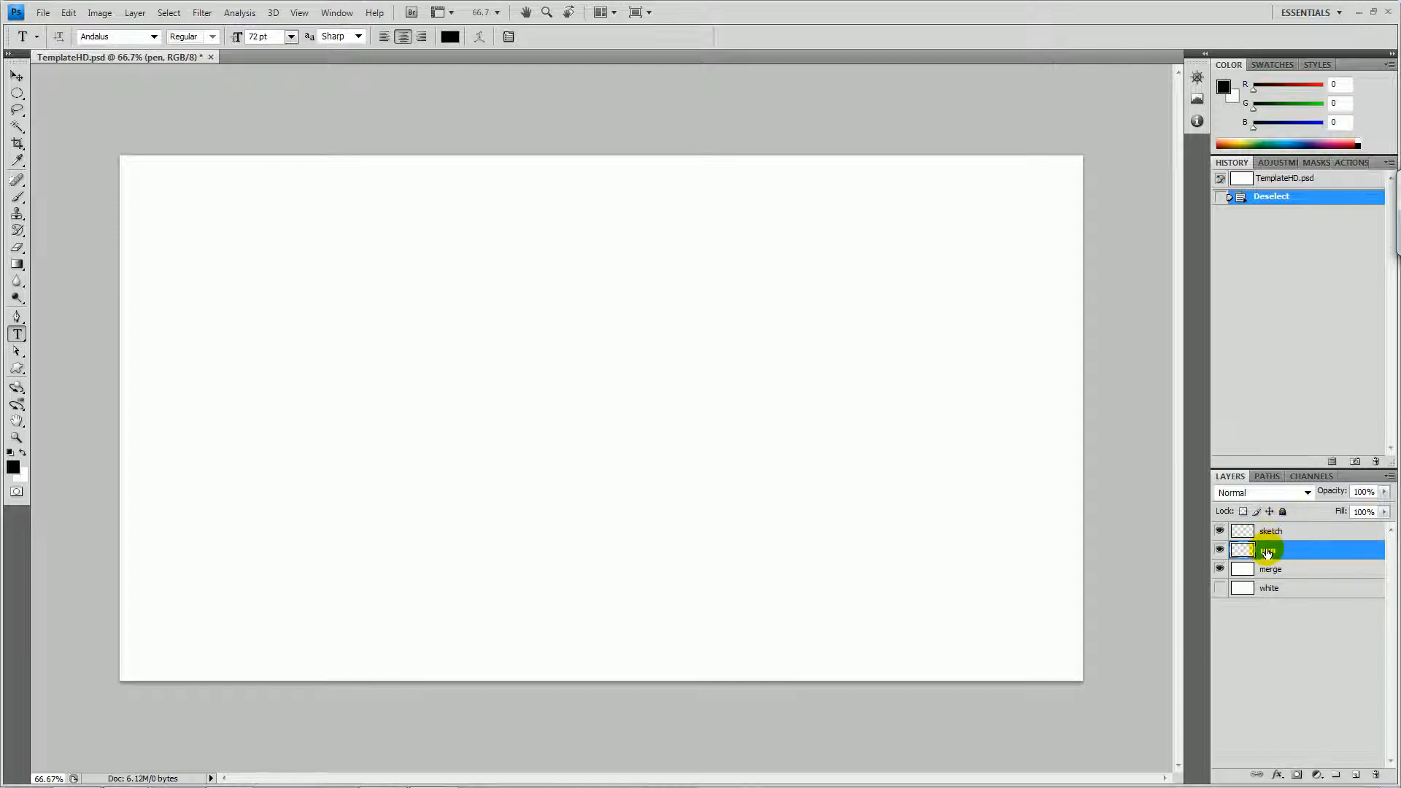
pyautogui.moveTo(17, 95); pyautogui.dragTo(103, 106)
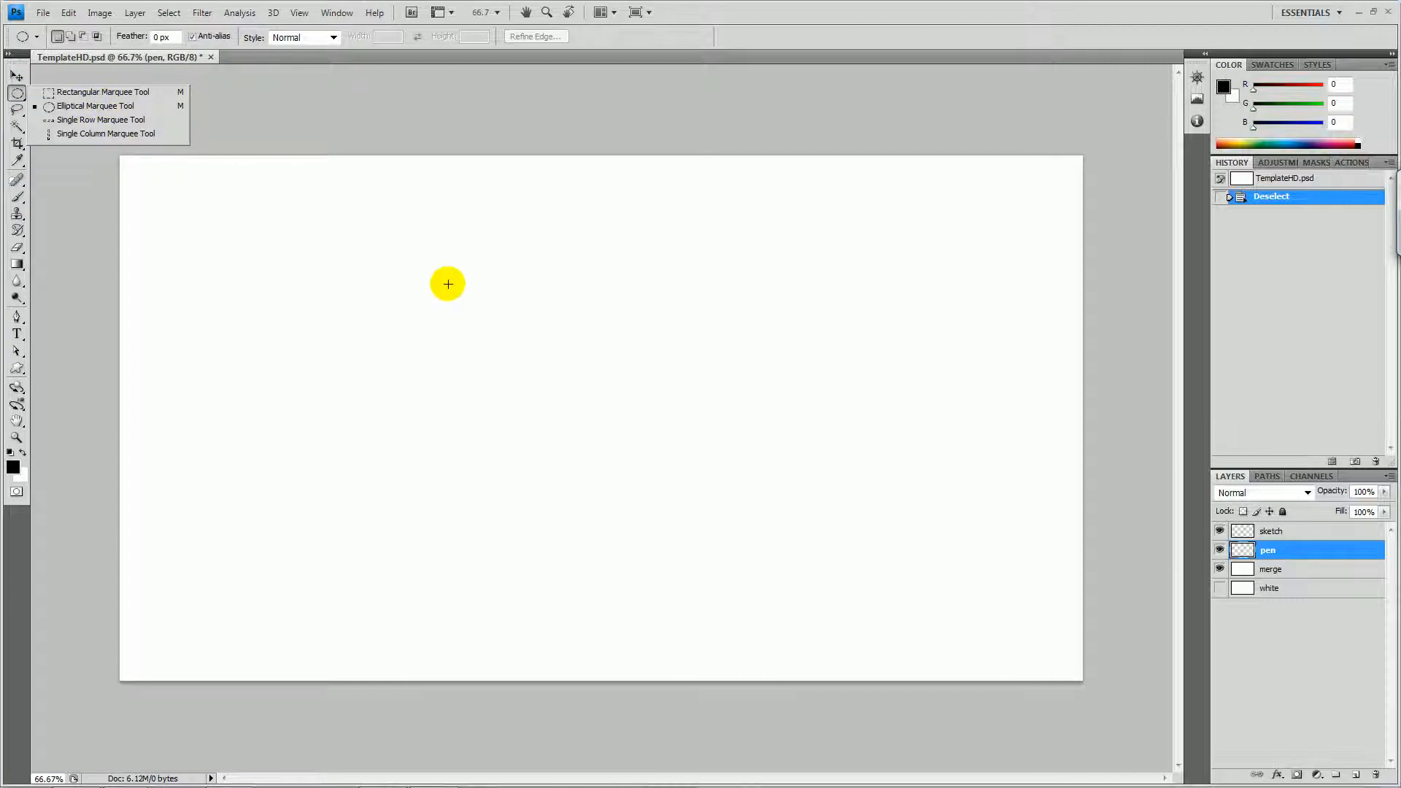
pyautogui.moveTo(457, 271); pyautogui.dragTo(535, 358)
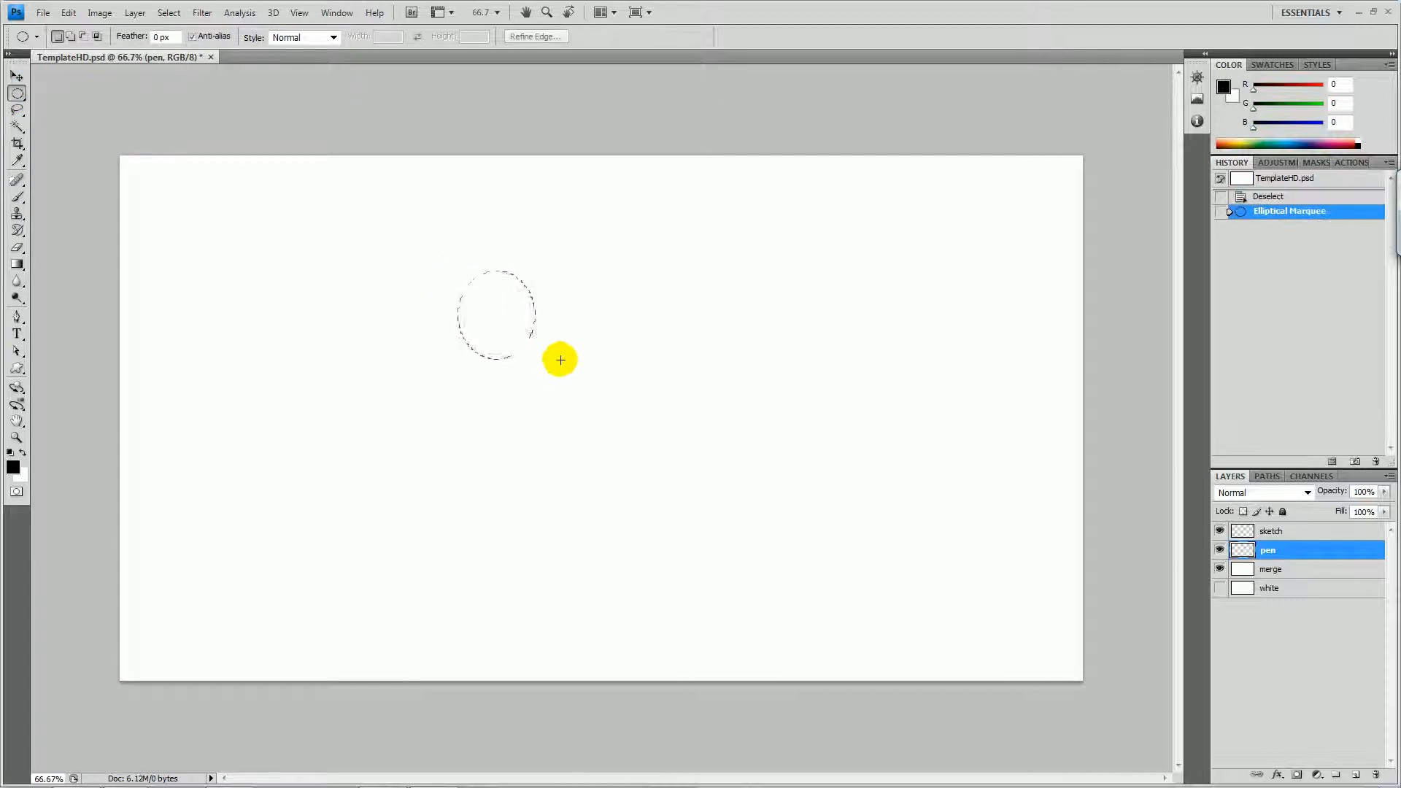
pyautogui.click(18, 97)
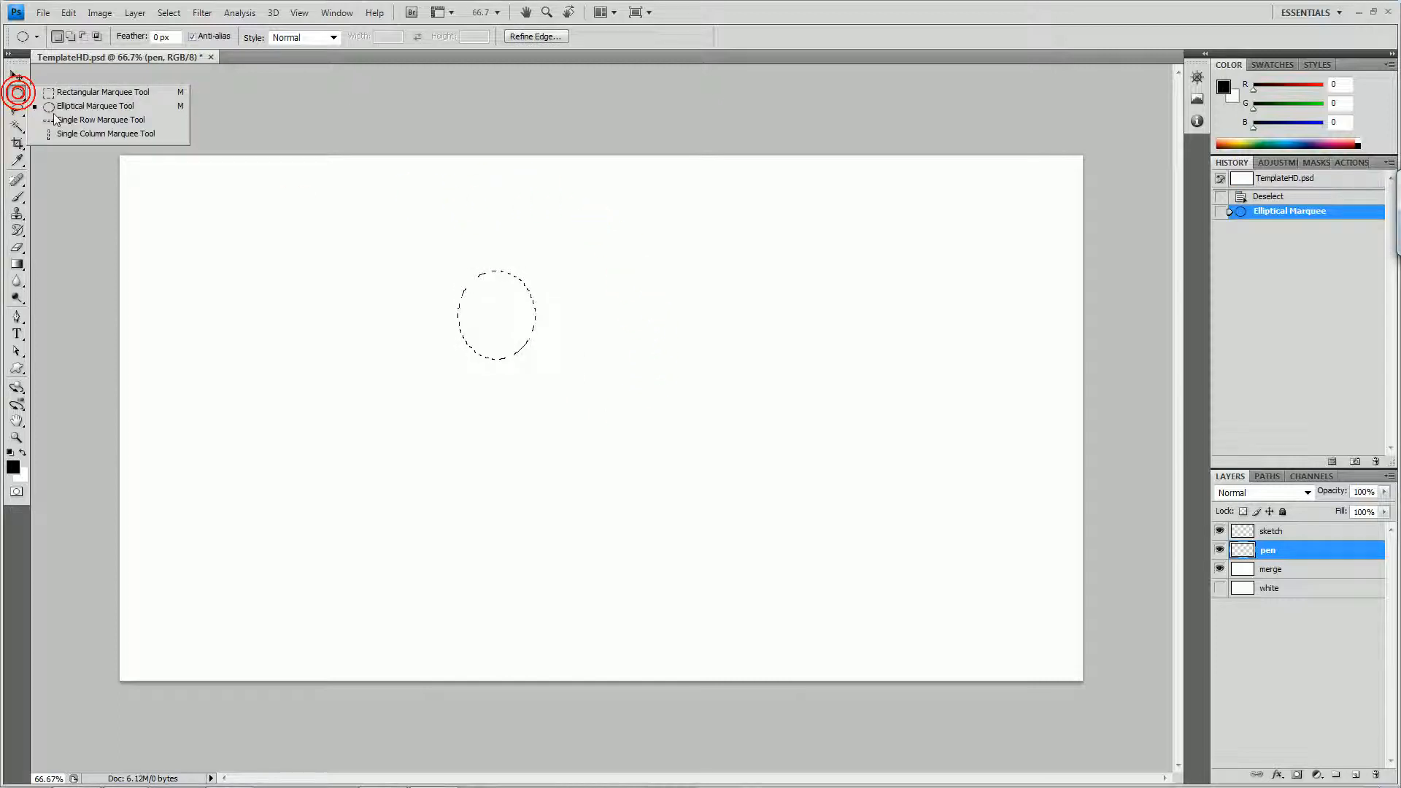
# Stroke the elliptical selection with a 3 px black outline, centered on its edge, in Normal mode at 100% opacity.
pyautogui.rightClick(522, 319)
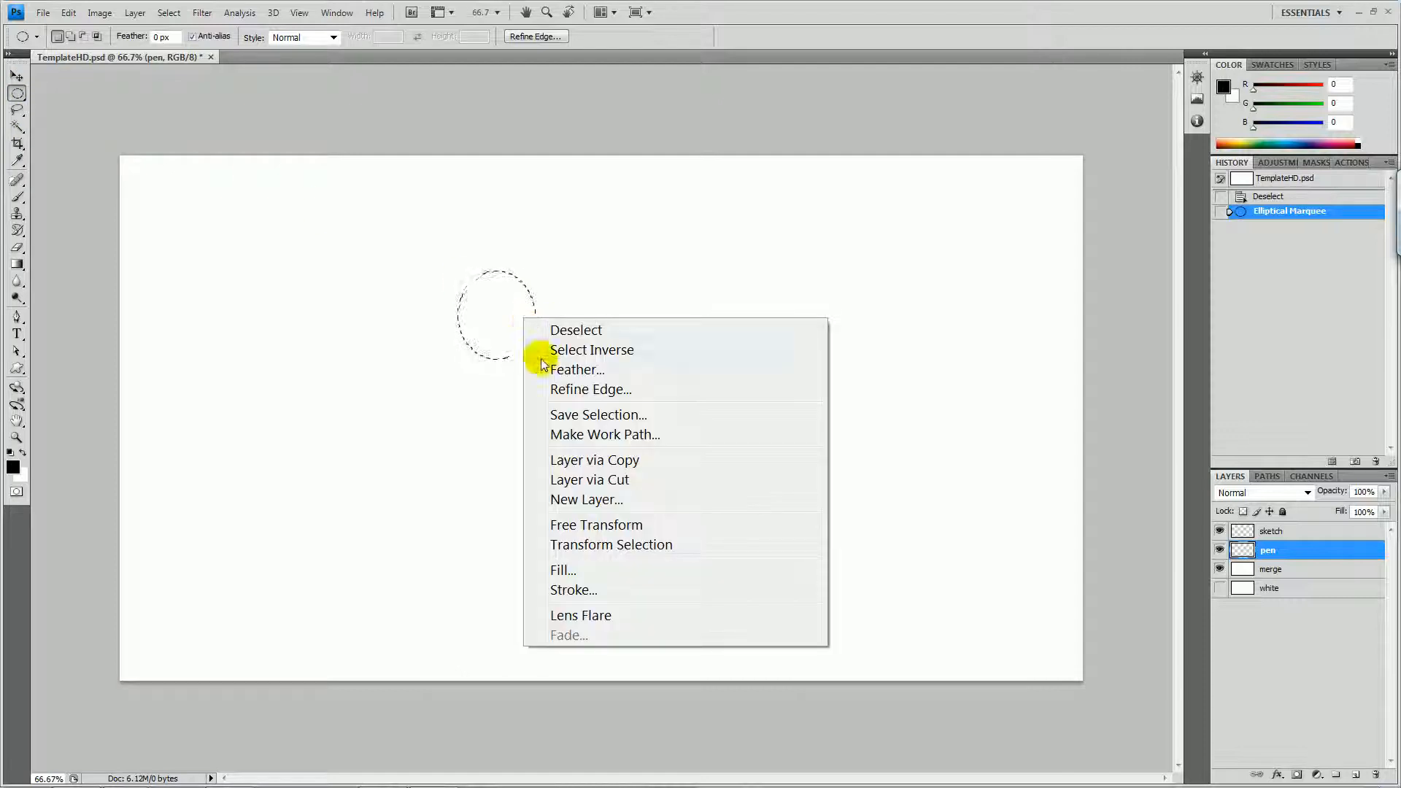
pyautogui.click(580, 591)
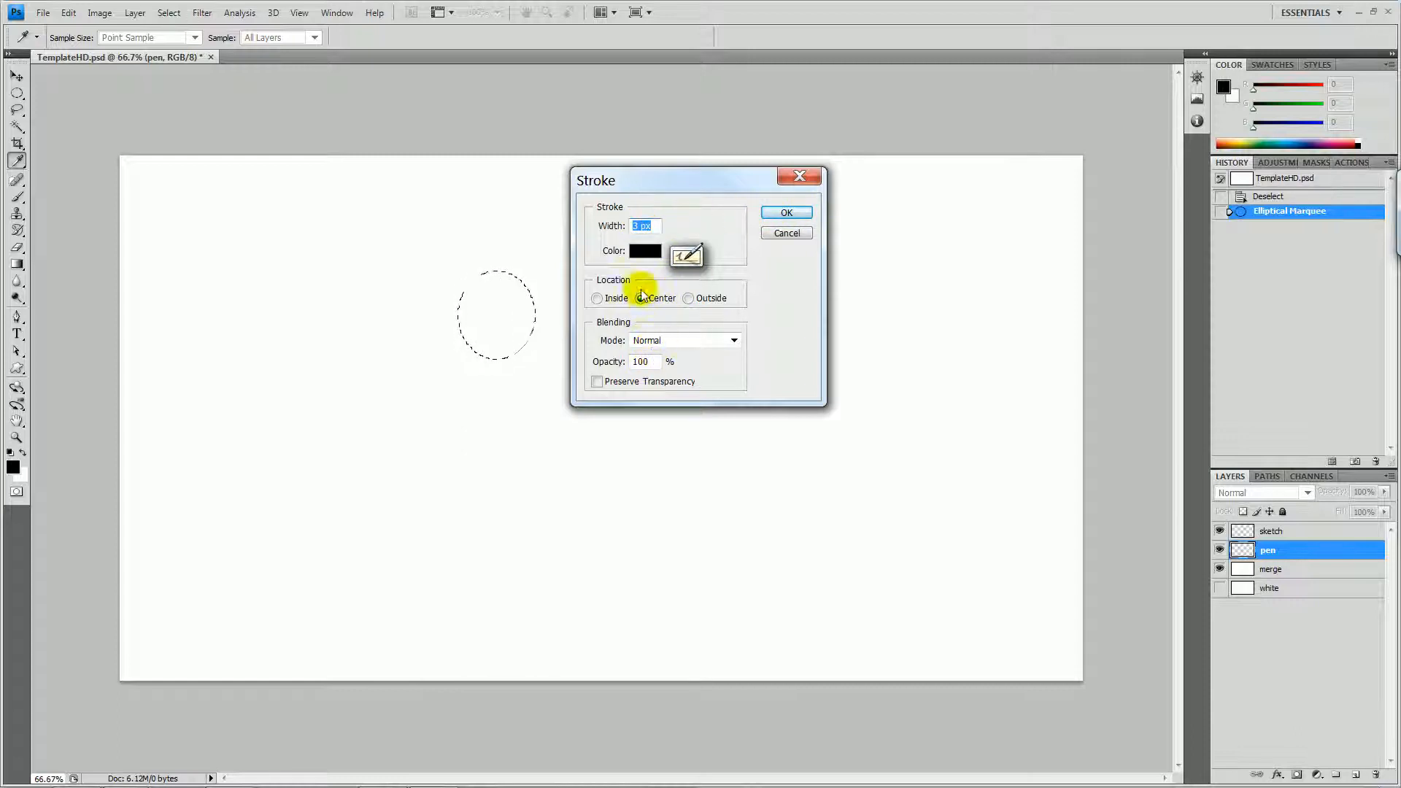
pyautogui.click(785, 215)
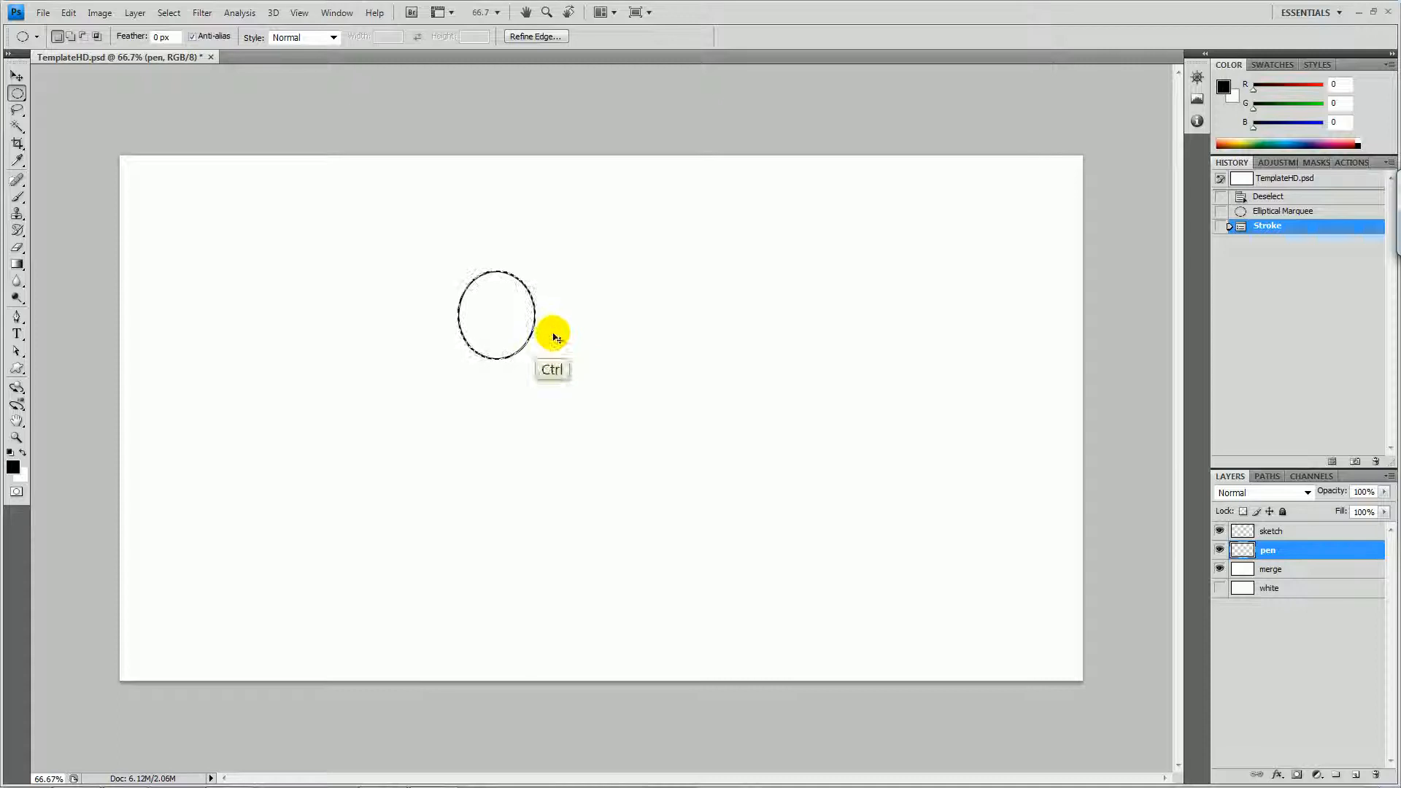
pyautogui.hotkey('ctrl', 'd')
pyautogui.hotkey('ctrl', 'z')
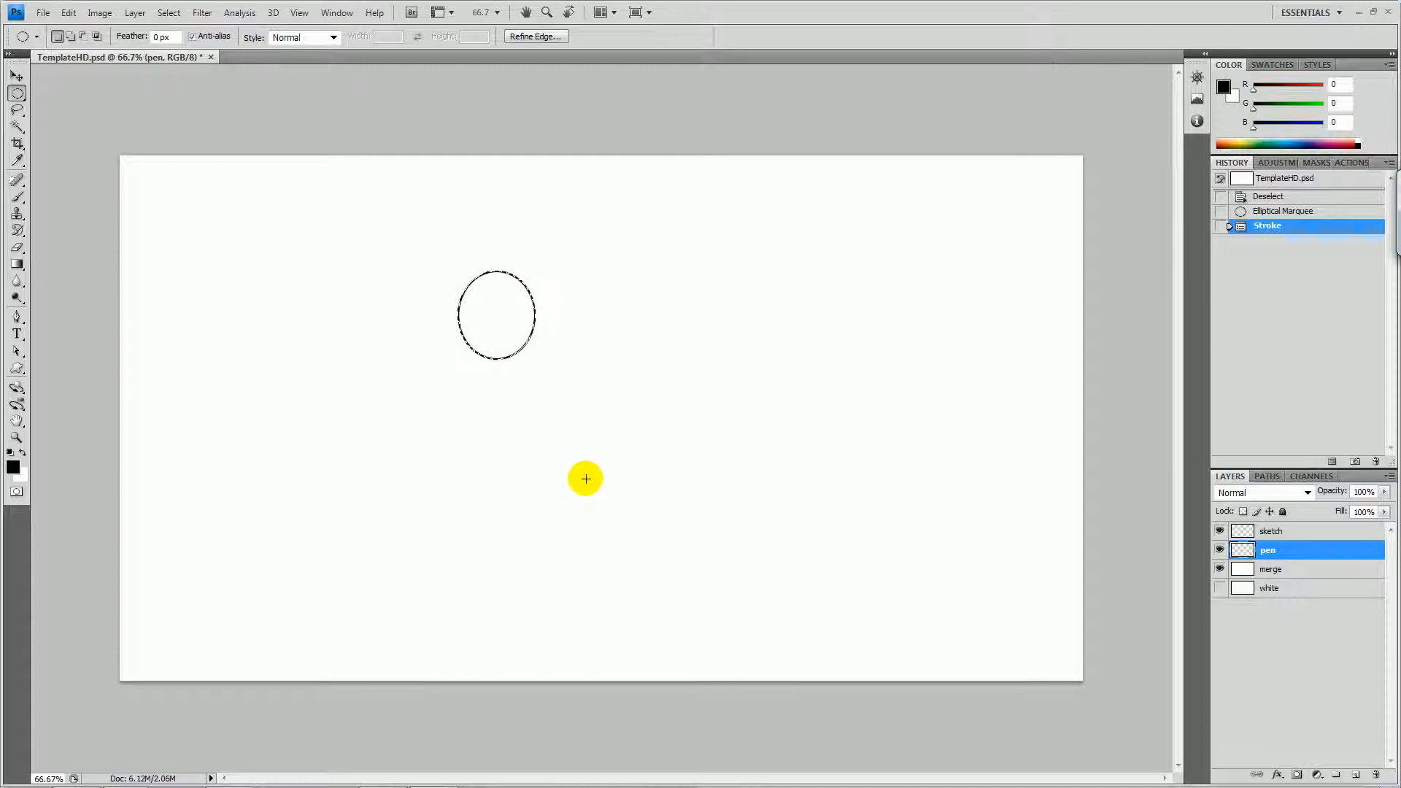
pyautogui.hotkey('ctrl', '+')
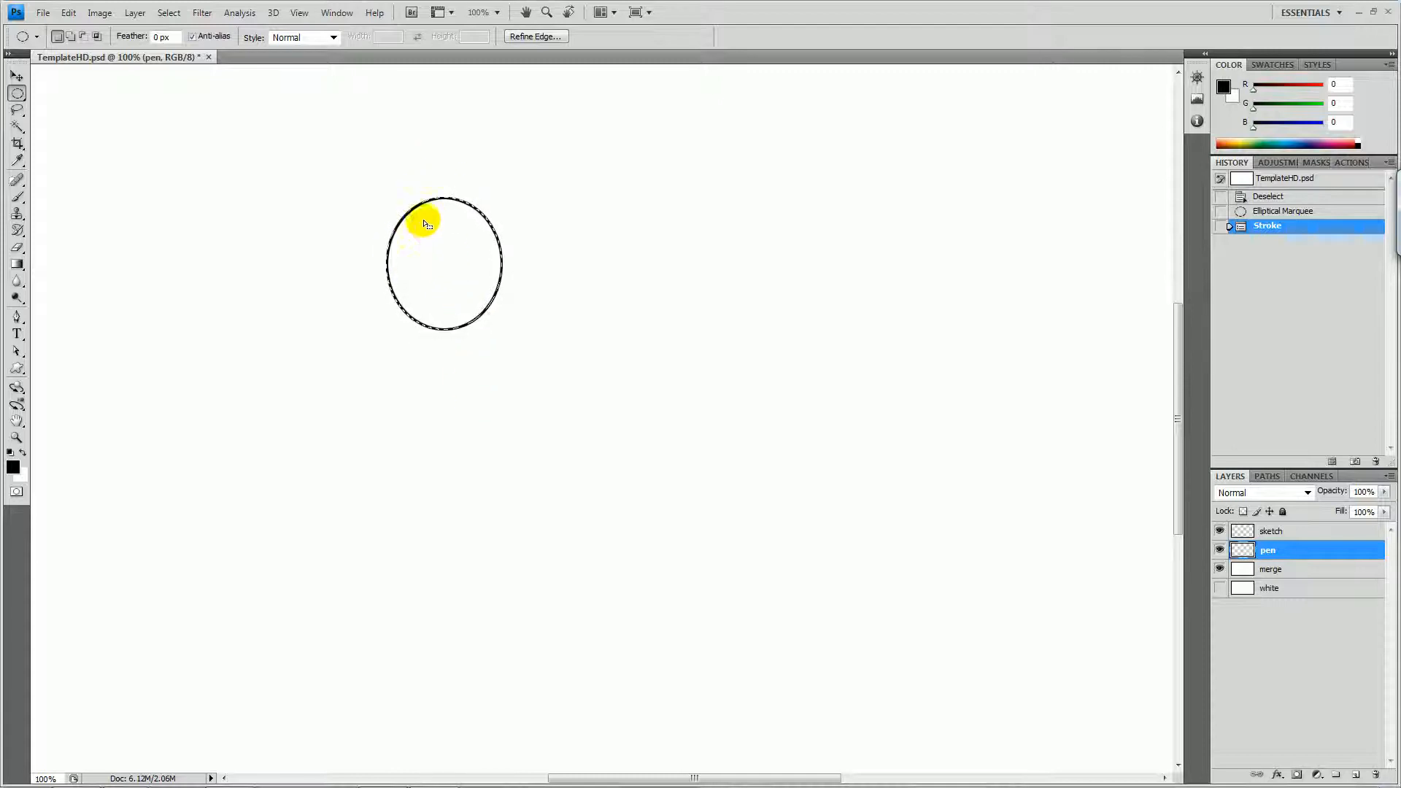
pyautogui.hotkey('ctrl', 'd')
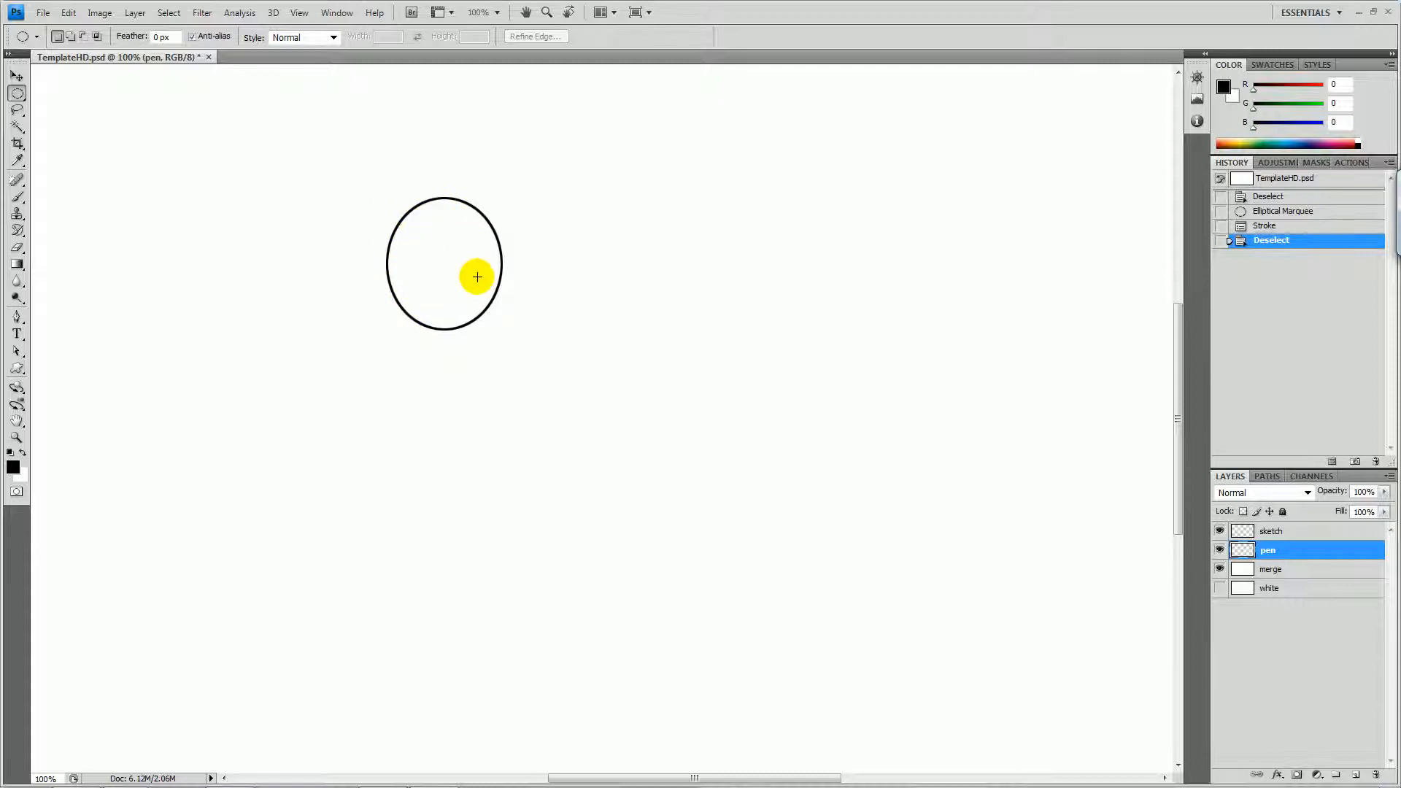
pyautogui.hotkey('ctrl', 'z')
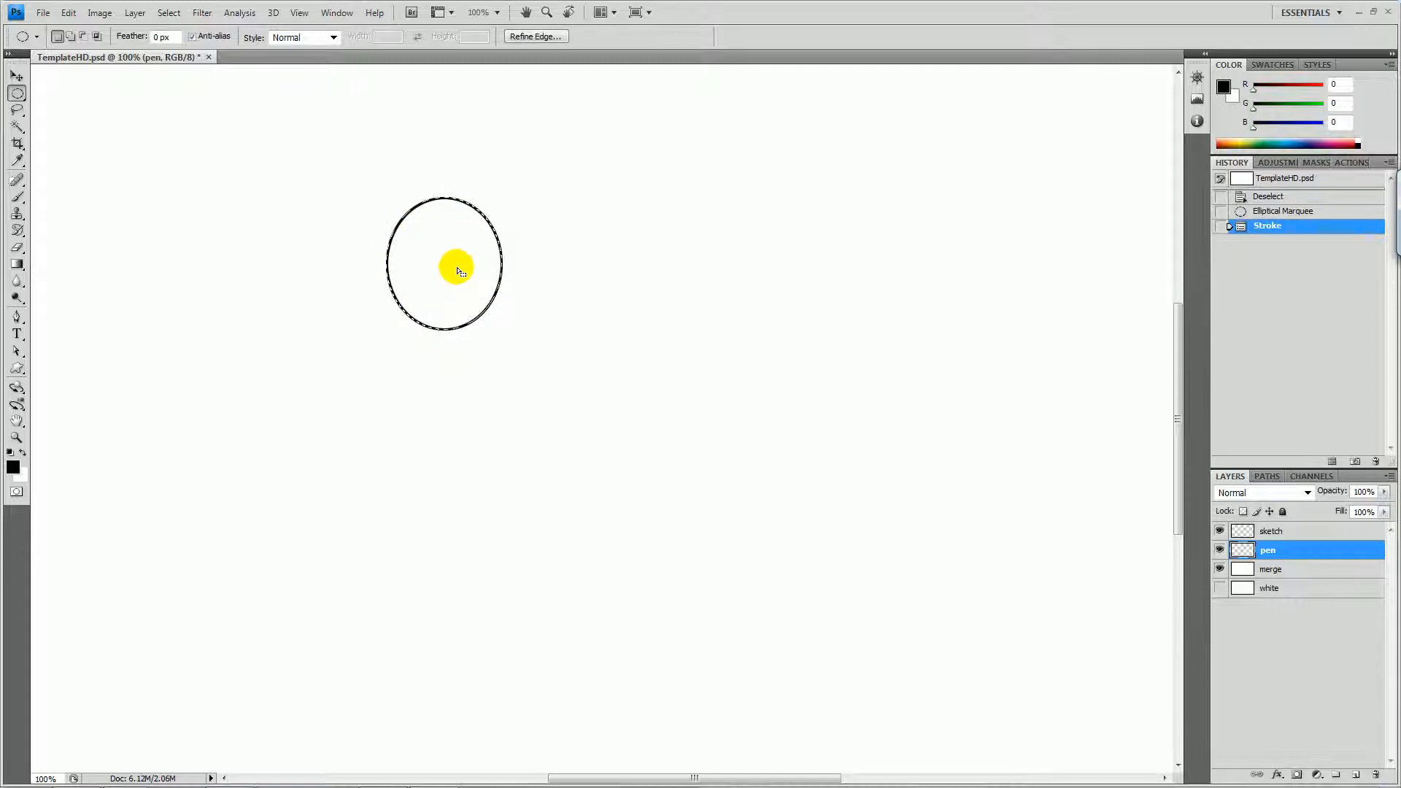
# Shift only the elliptical selection horizontally to the right until its edge touches the first outlined ellipse.
pyautogui.press('Right')
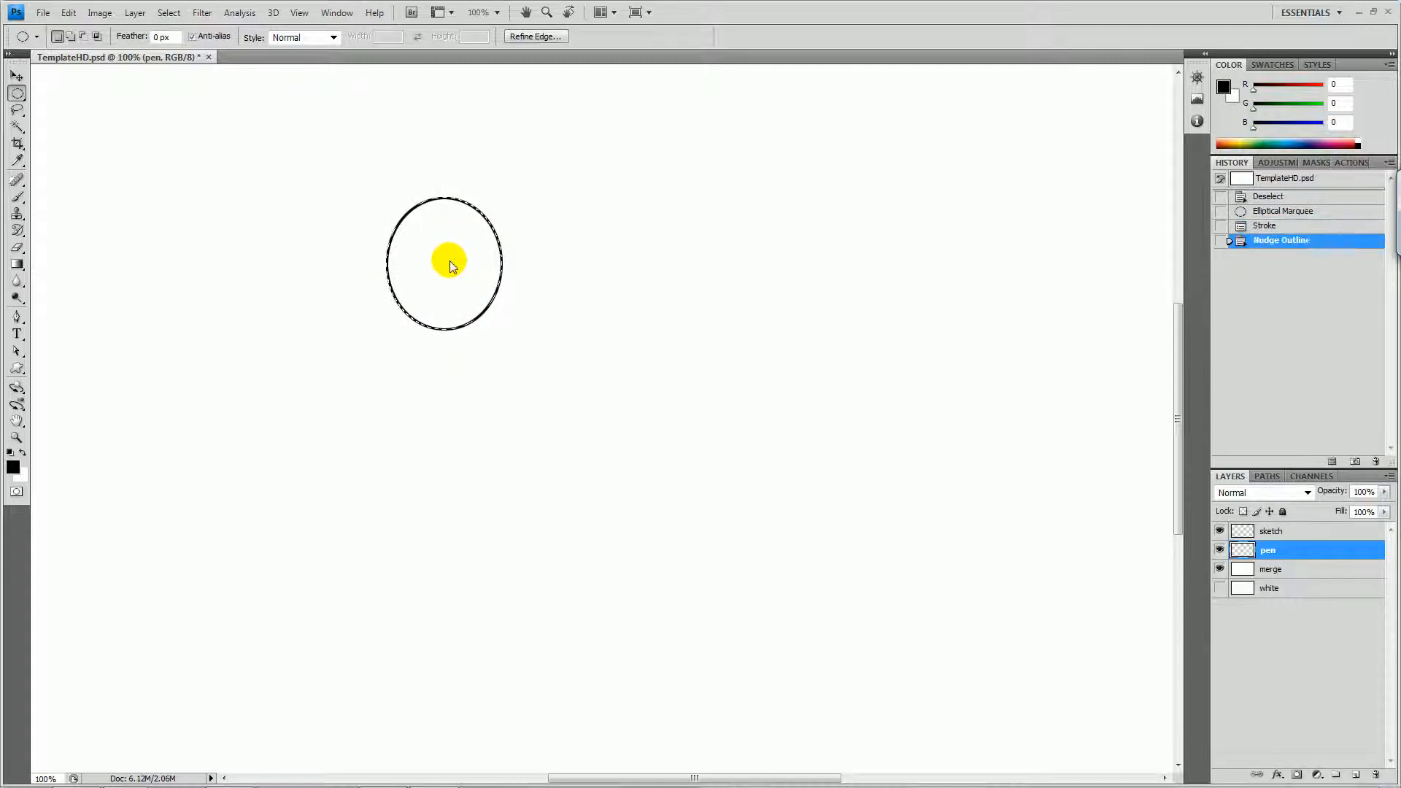
pyautogui.moveTo(452, 259); pyautogui.dragTo(478, 291)
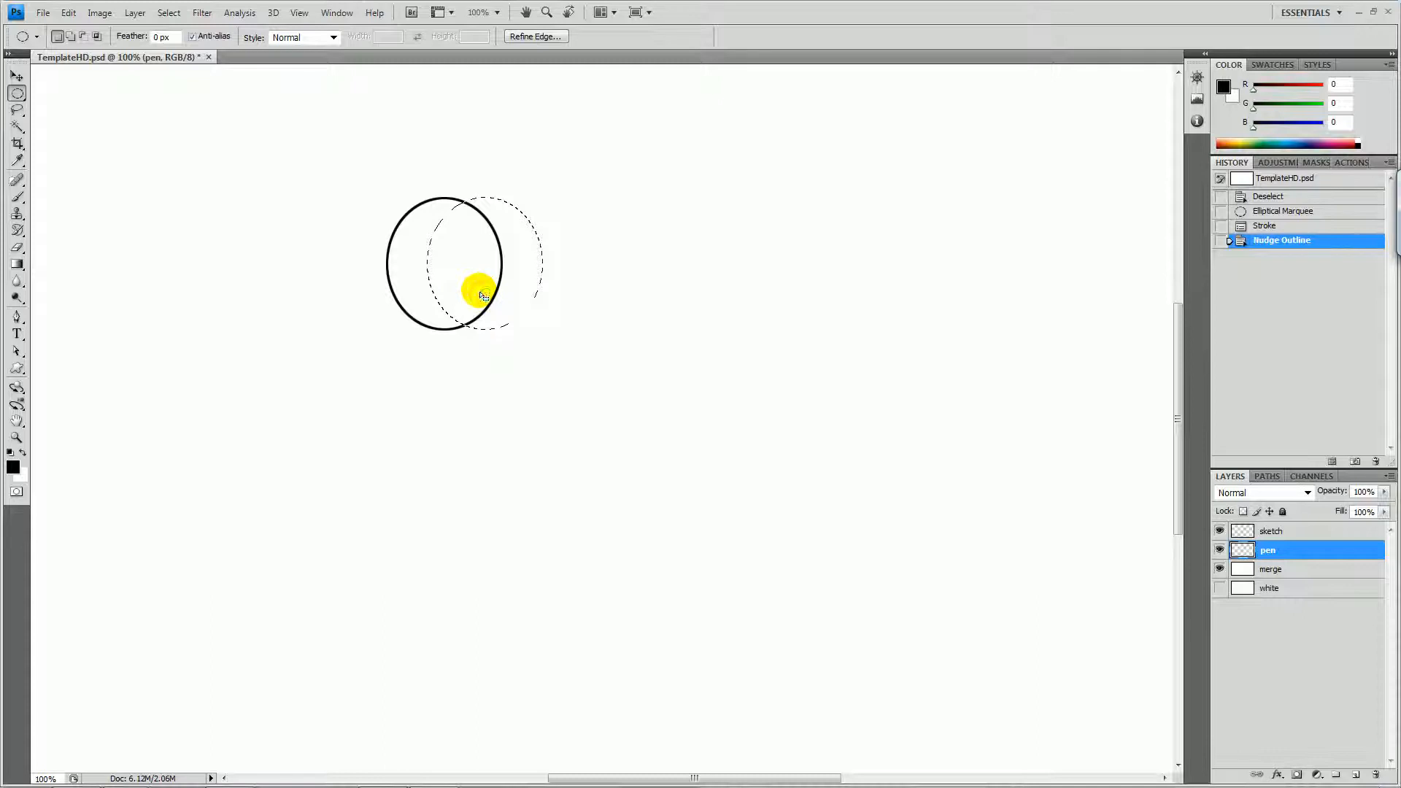
pyautogui.press('Right')
pyautogui.press('Right')
pyautogui.press('Right')
pyautogui.press('Right')
pyautogui.press('Right')
pyautogui.press('Right')
pyautogui.press('Right')
pyautogui.press('Right')
pyautogui.press('Right')
pyautogui.press('Right')
pyautogui.press('Right')
pyautogui.press('Right')
pyautogui.press('Right')
pyautogui.press('Right')
pyautogui.press('Right')
pyautogui.press('Right')
pyautogui.press('Right')
pyautogui.press('Right')
pyautogui.press('Right')
pyautogui.press('Right')
pyautogui.press('Right')
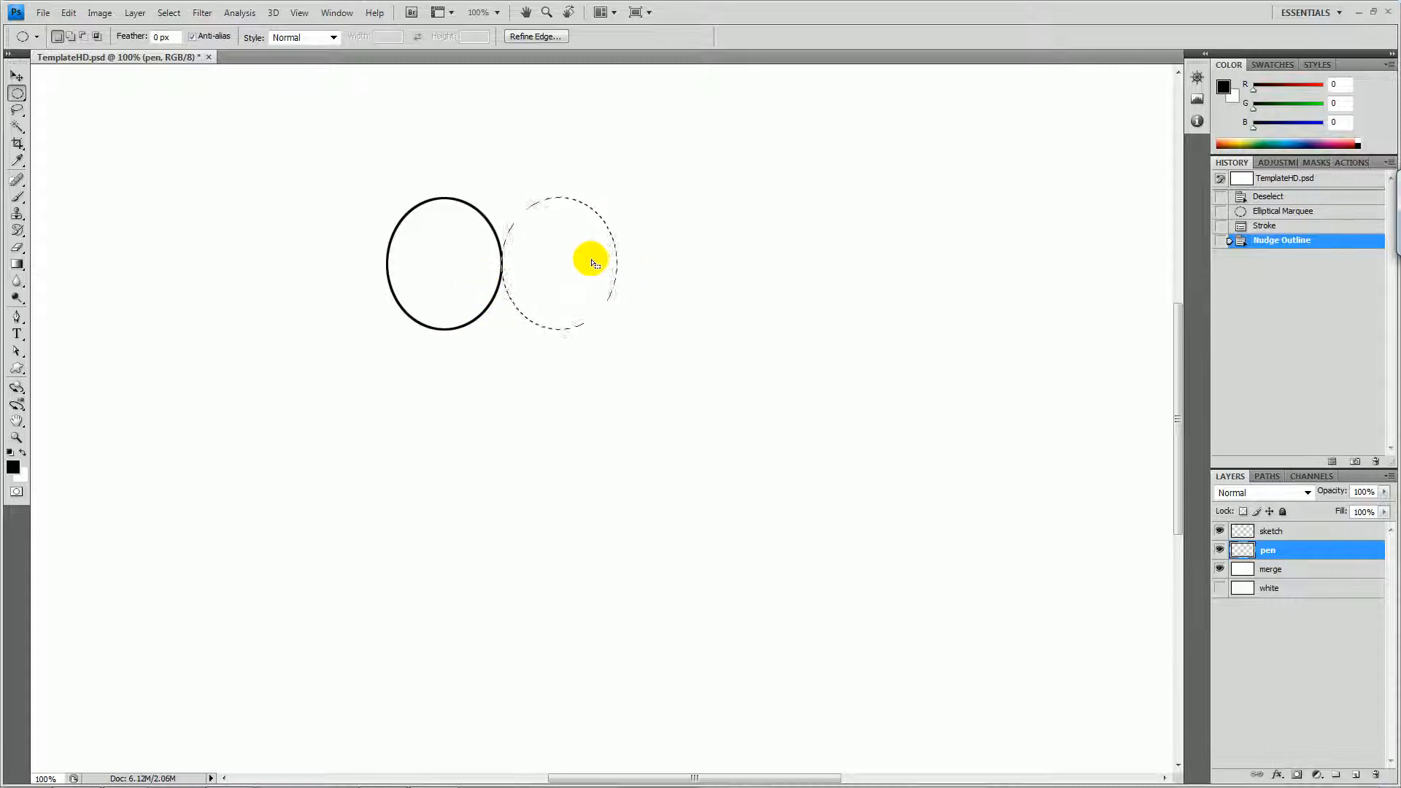
# Stroke the shifted selection with a 3 px black centered outline to form the second eye, and clear the selection.
pyautogui.rightClick(587, 263)
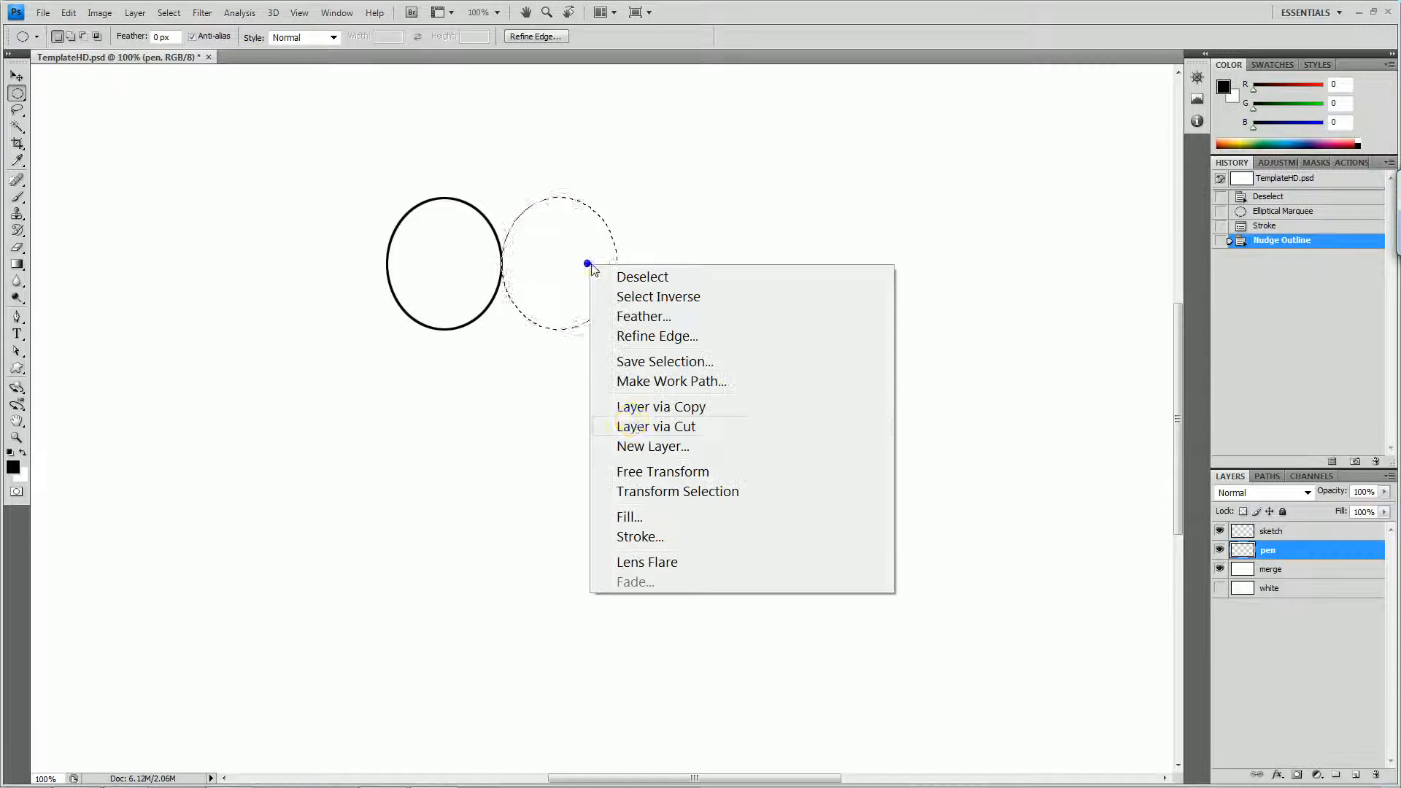
pyautogui.click(644, 540)
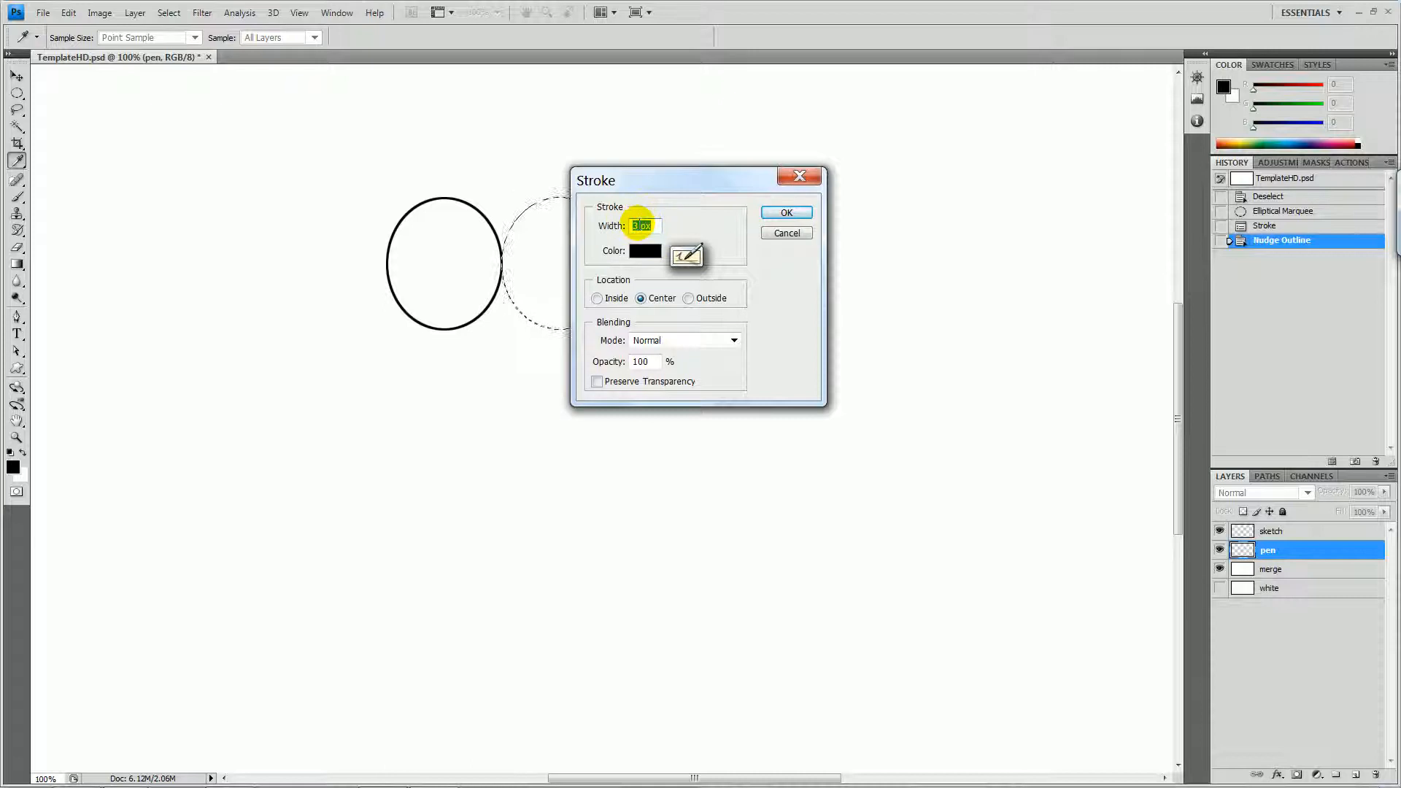
pyautogui.click(785, 212)
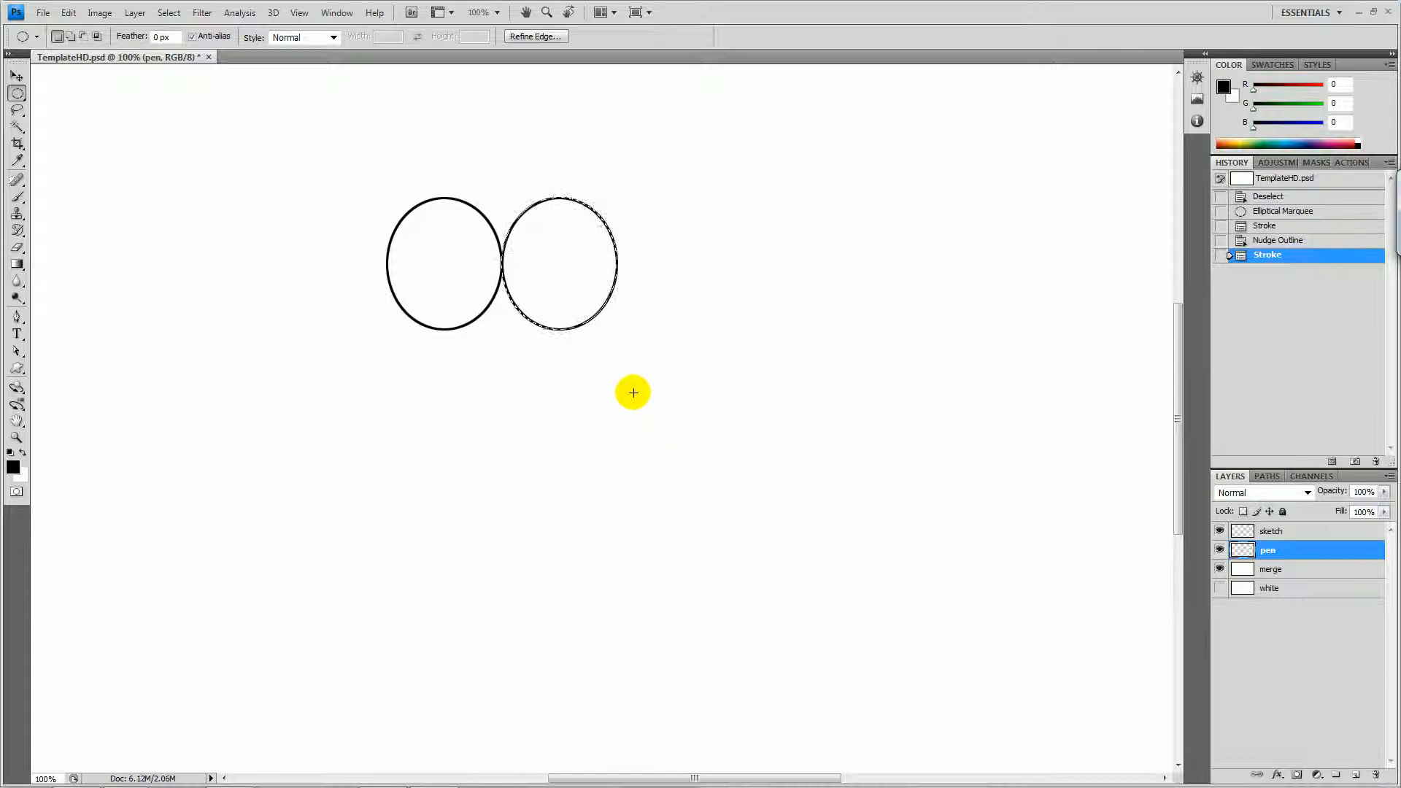
pyautogui.hotkey('ctrl', 'd')
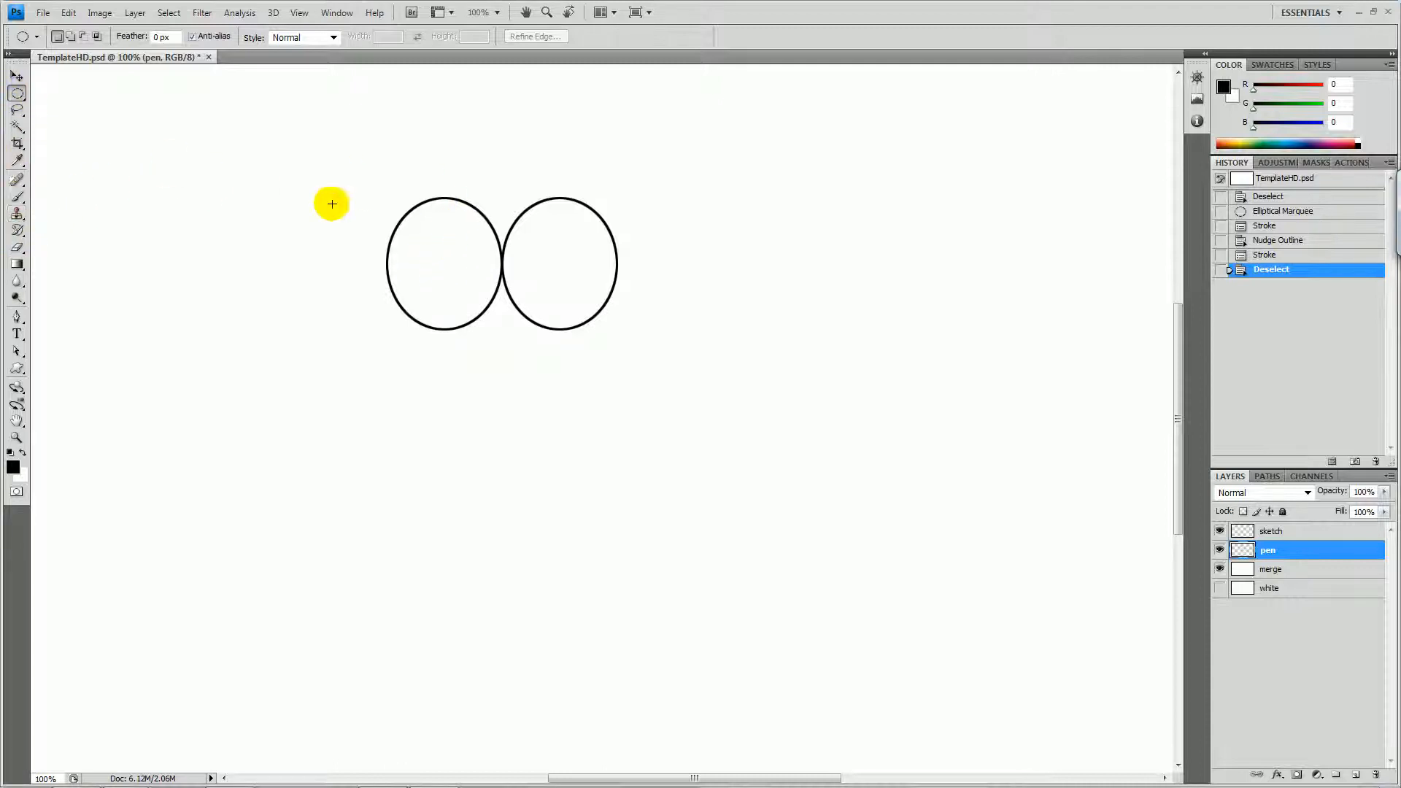
# Draw a small circular selection for the pupil and position it at the center of the left eye.
pyautogui.rightClick(17, 92)
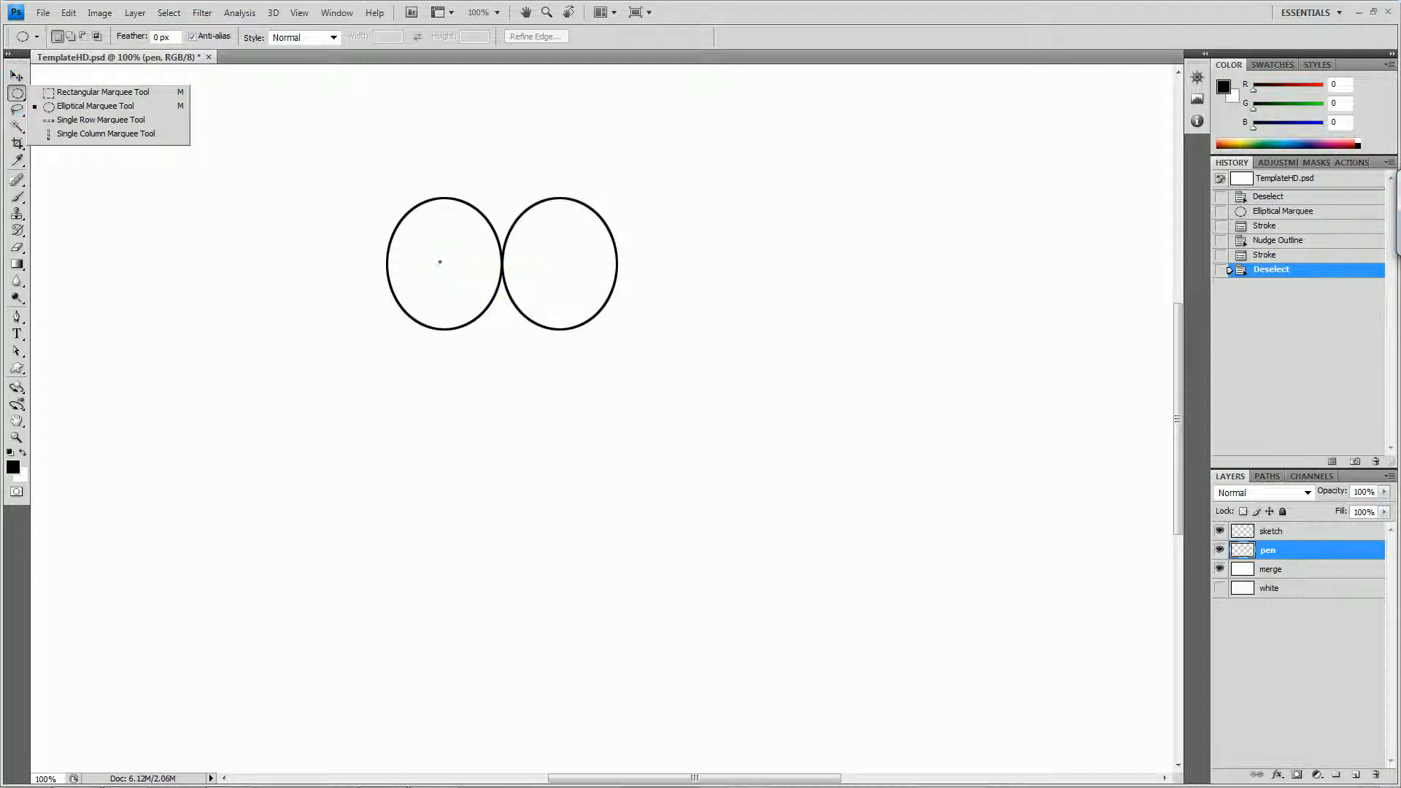
pyautogui.moveTo(440, 262); pyautogui.dragTo(462, 283)
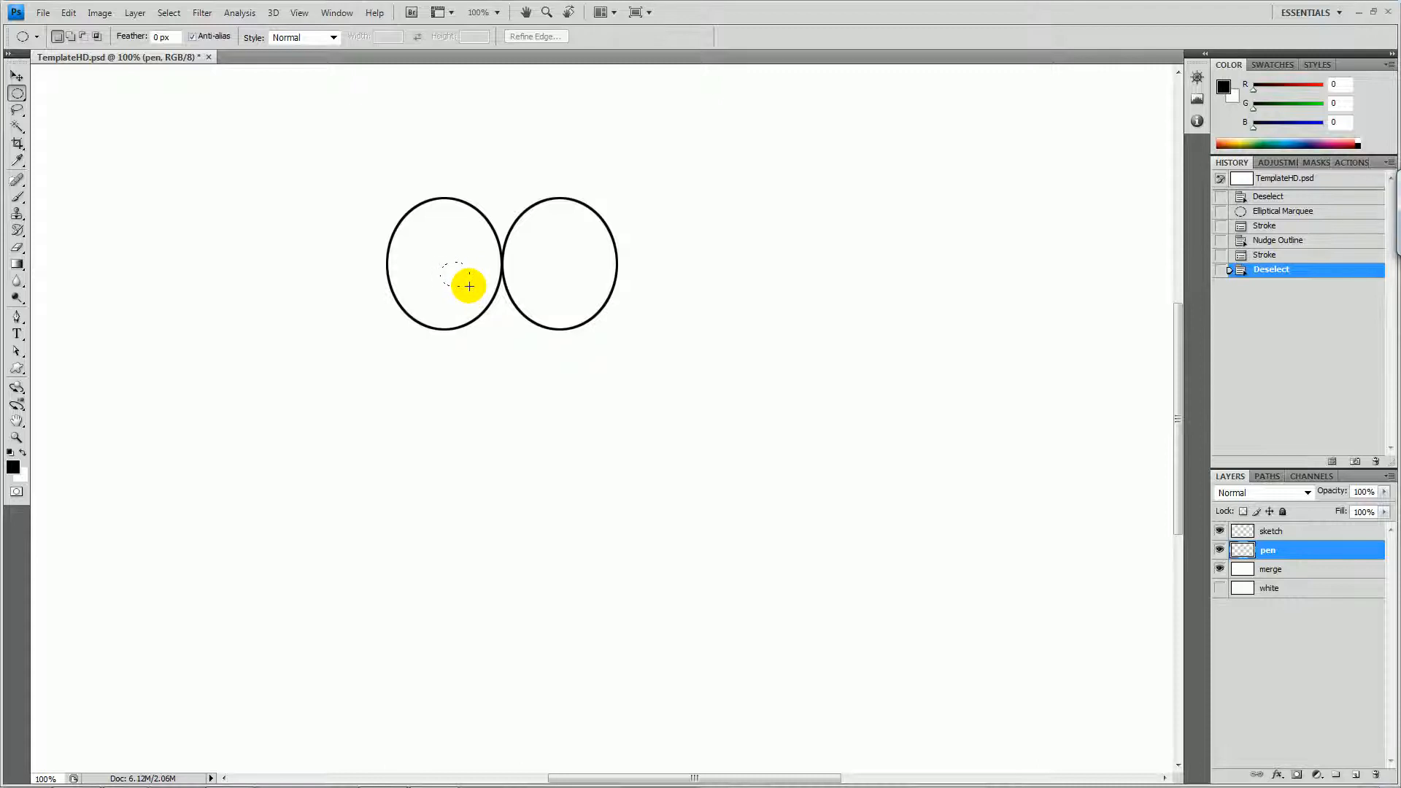
pyautogui.press('shift')
pyautogui.moveTo(471, 287); pyautogui.dragTo(466, 285)
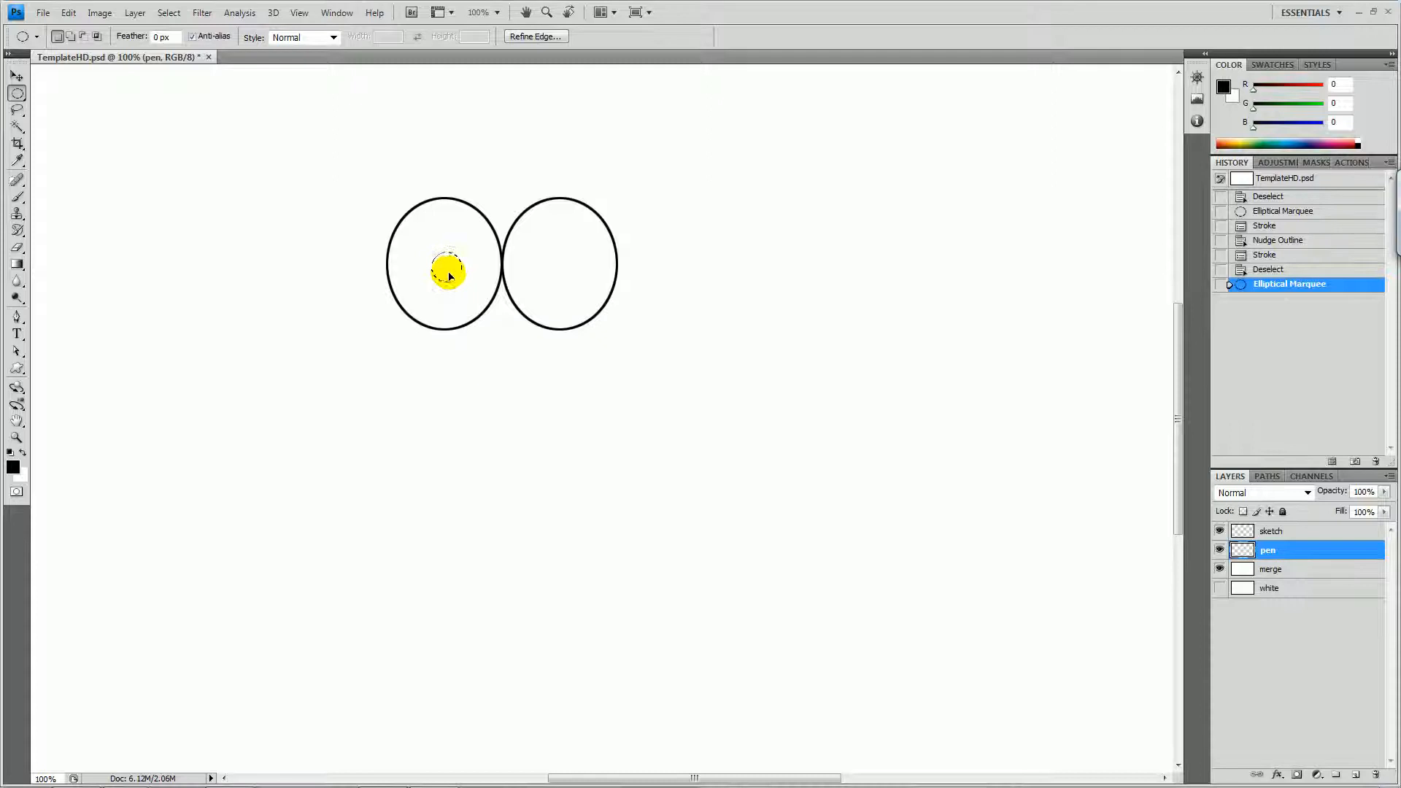
pyautogui.moveTo(448, 275); pyautogui.dragTo(453, 275)
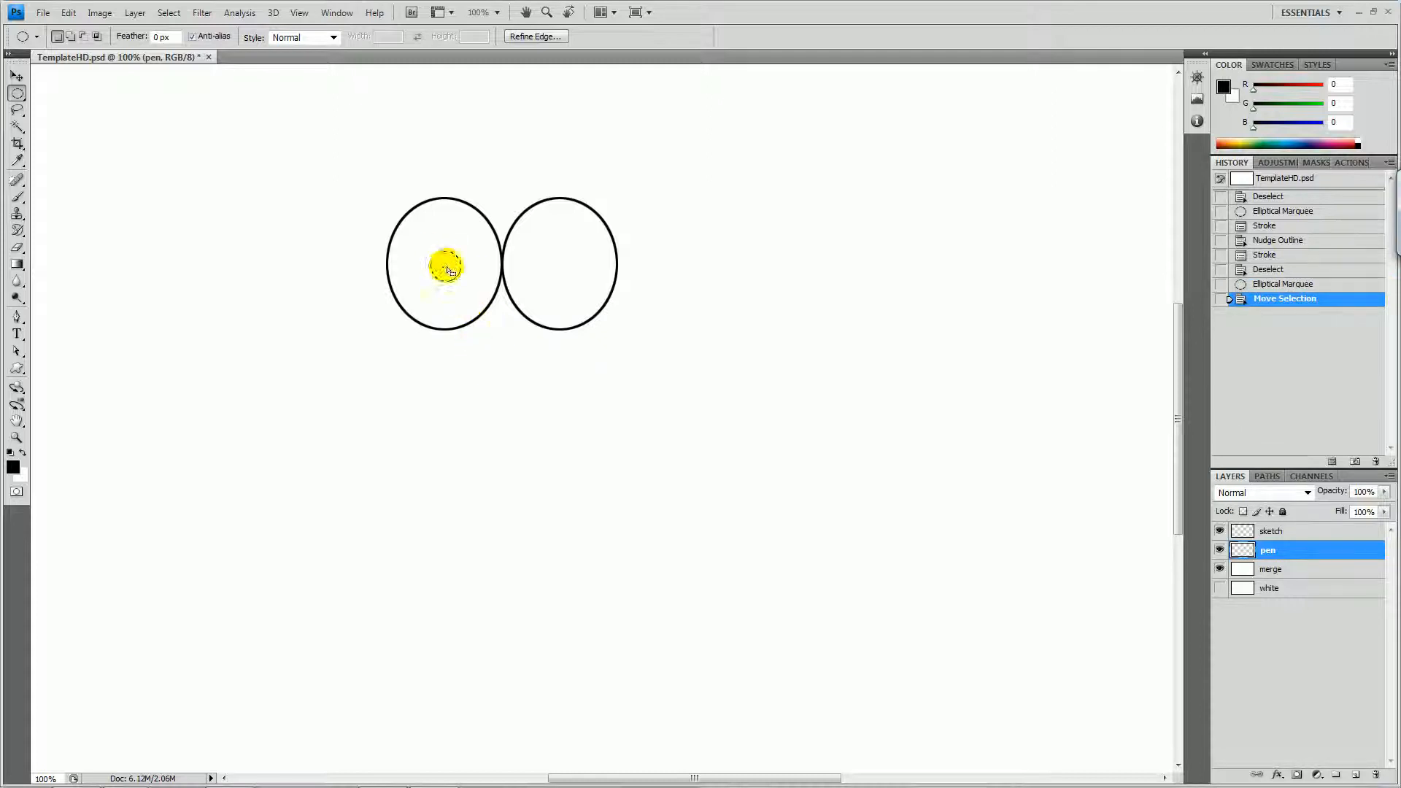
# Fill the circular pupil selection in the left eye with Black at 100% opacity.
pyautogui.rightClick(432, 252)
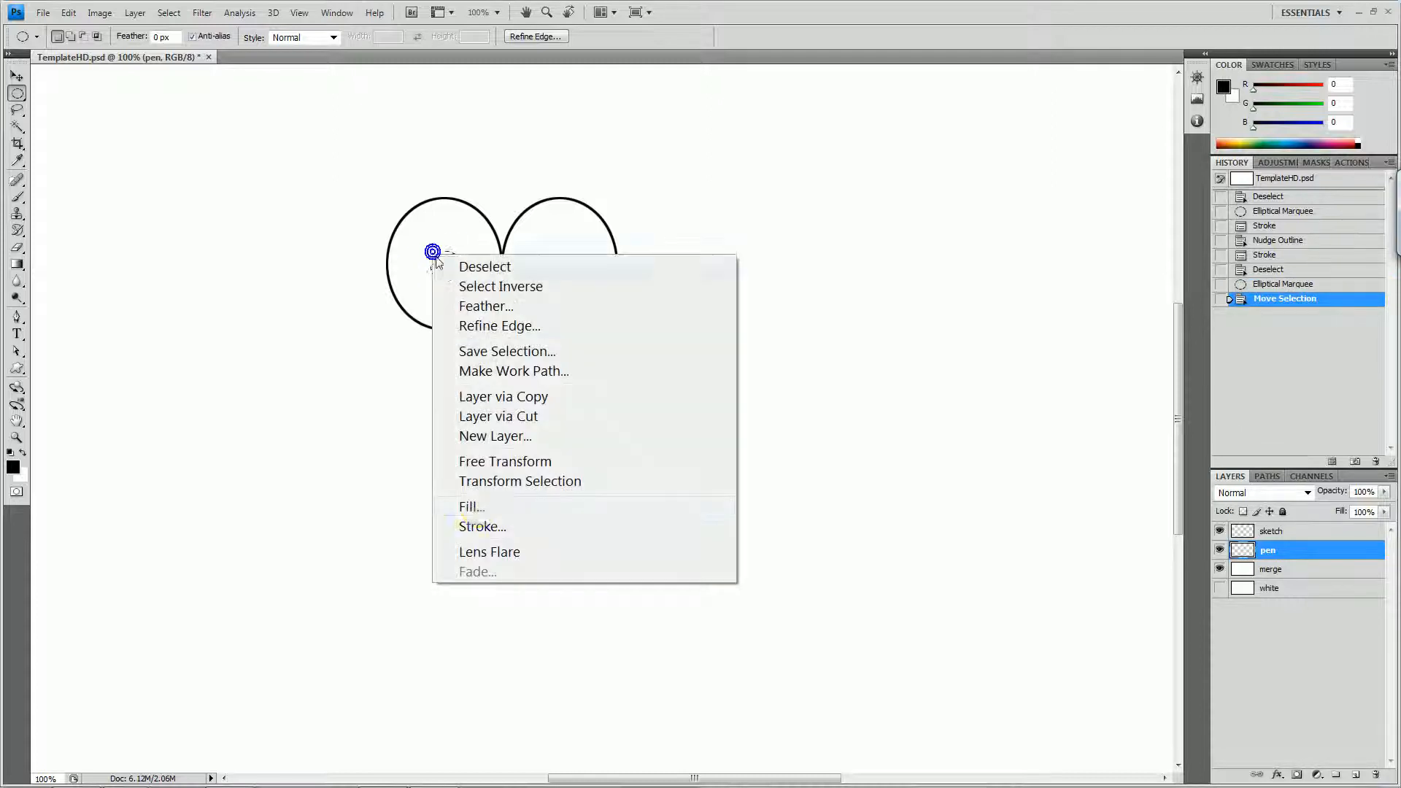
pyautogui.click(482, 508)
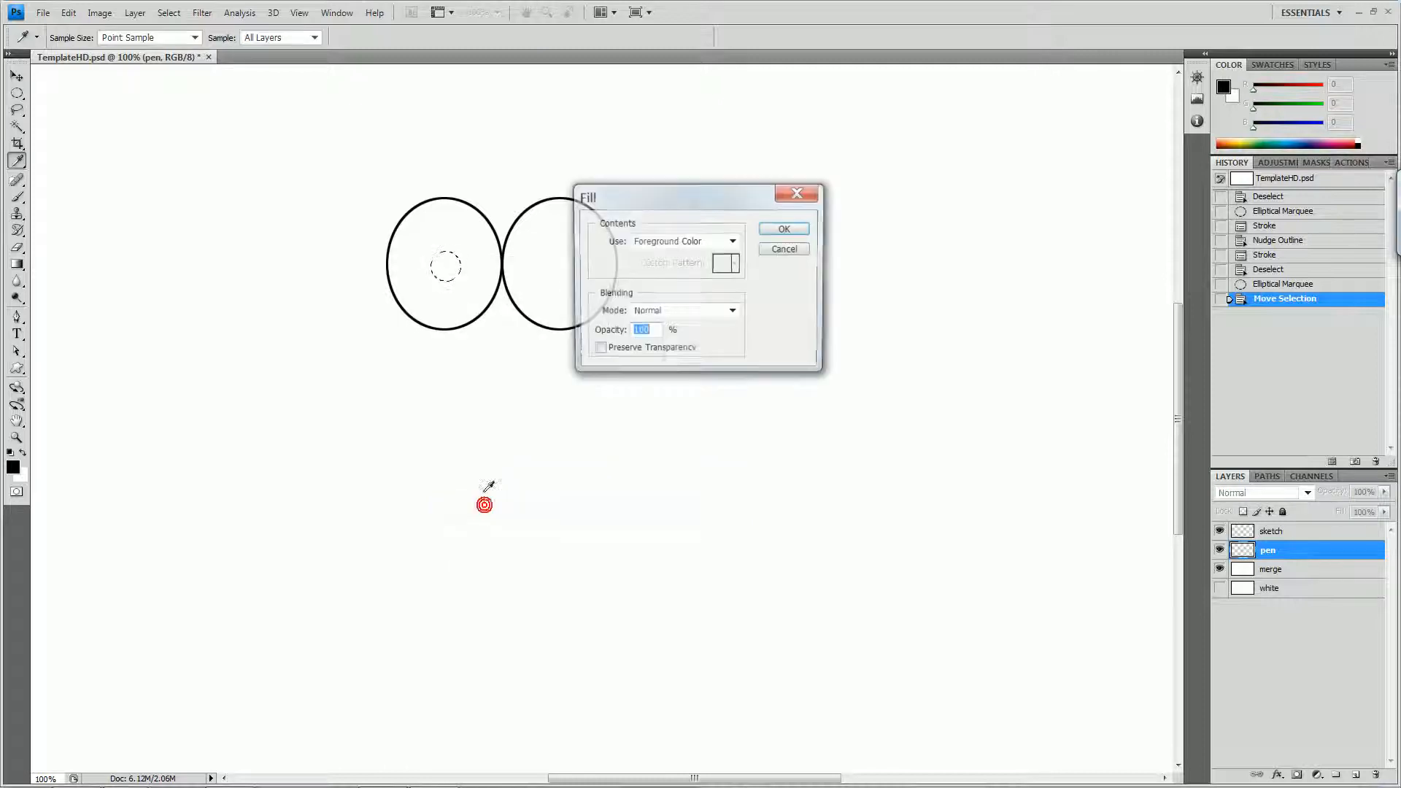
pyautogui.click(680, 244)
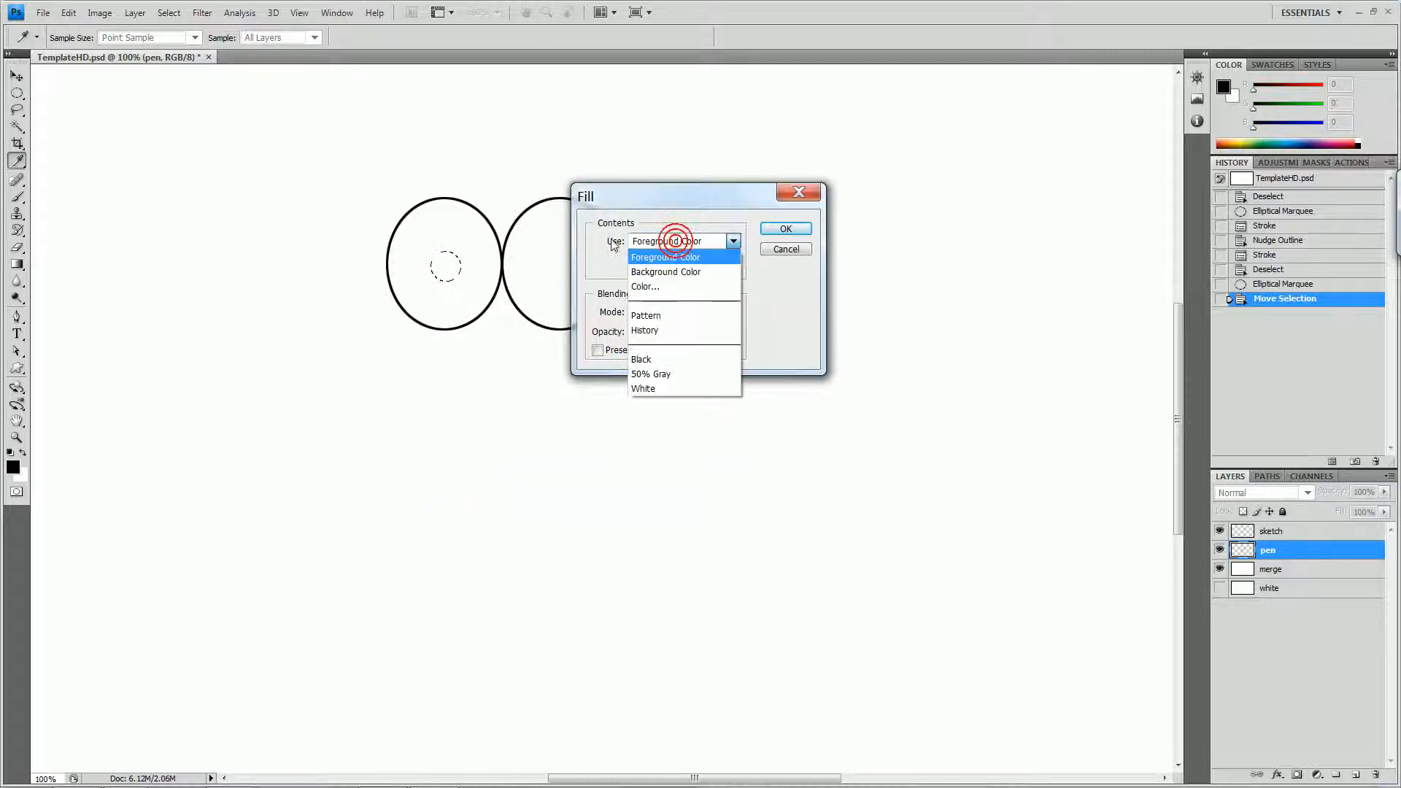
pyautogui.click(644, 360)
pyautogui.click(785, 232)
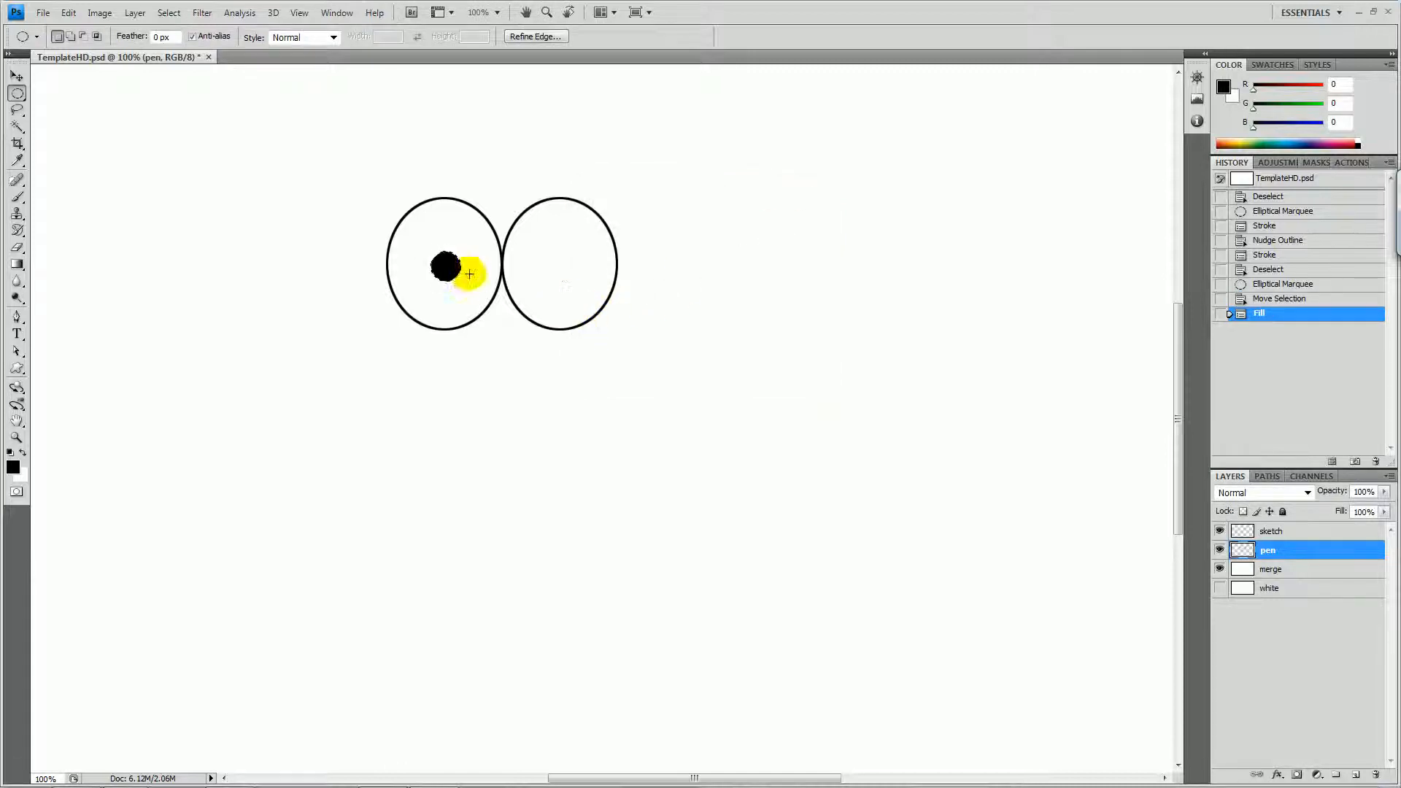
# Add a matching pupil by moving the circular selection to the right eye's center and filling it with Black; clear the selection.
pyautogui.moveTo(513, 267); pyautogui.dragTo(561, 271)
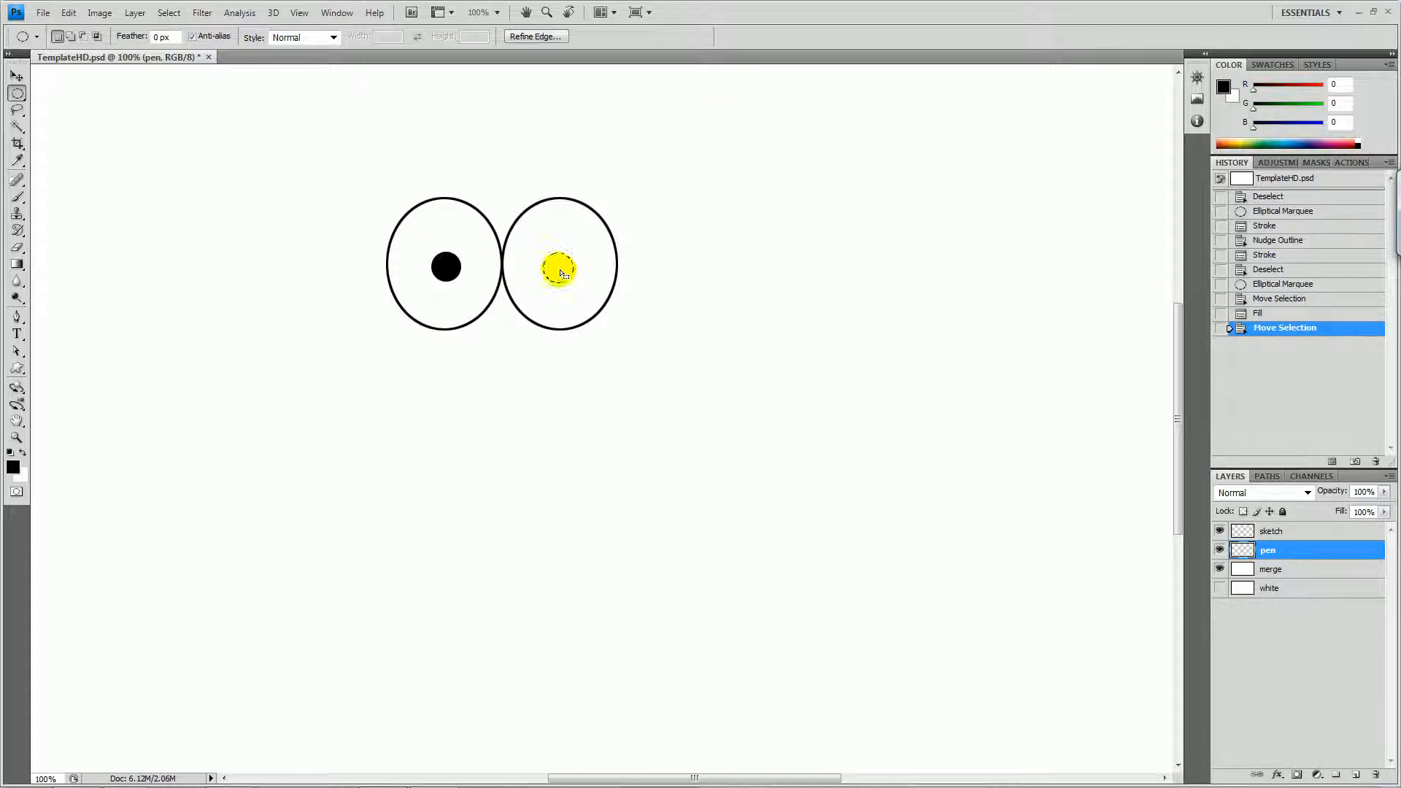
pyautogui.moveTo(470, 278); pyautogui.dragTo(554, 273)
pyautogui.rightClick(559, 278)
pyautogui.click(604, 525)
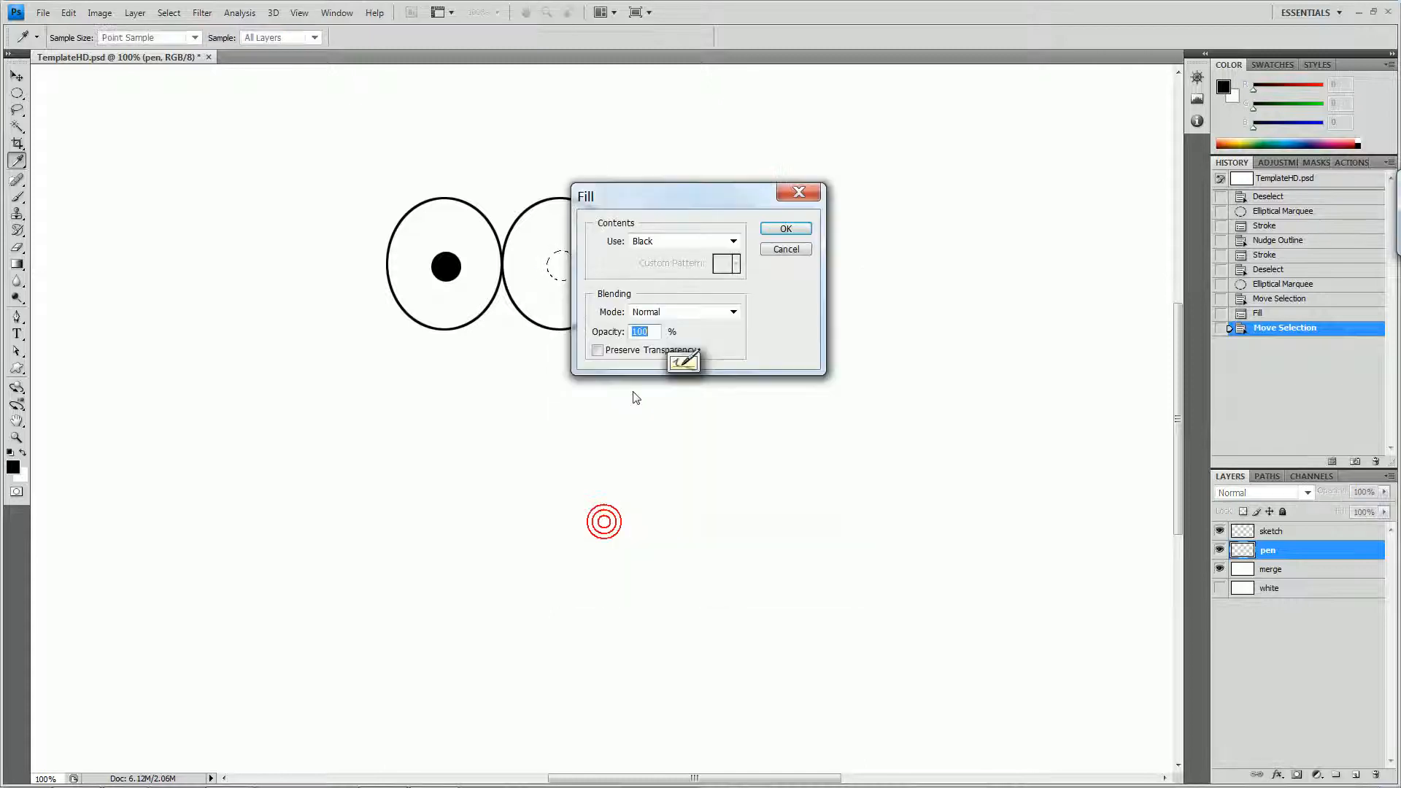
pyautogui.click(789, 226)
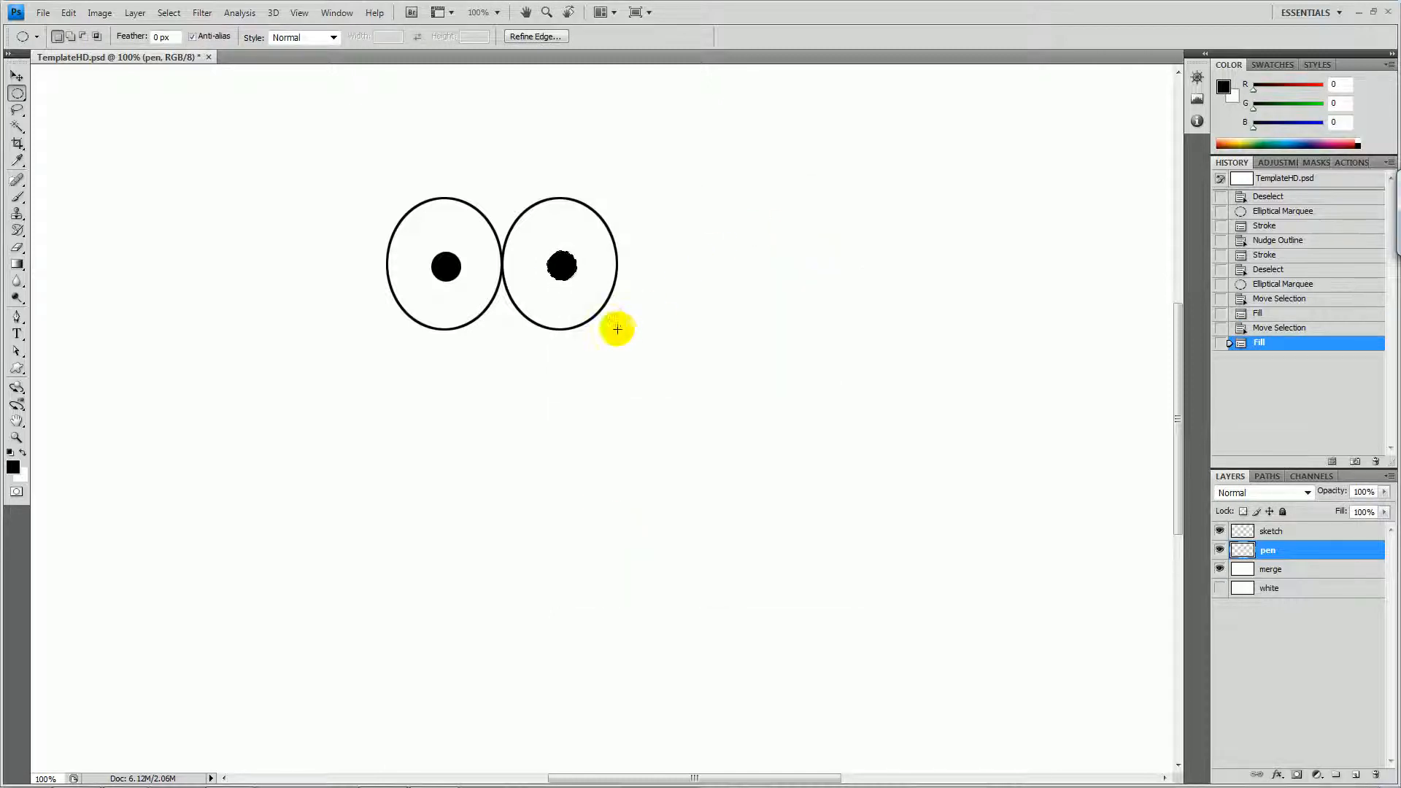
pyautogui.hotkey('ctrl', 'd')
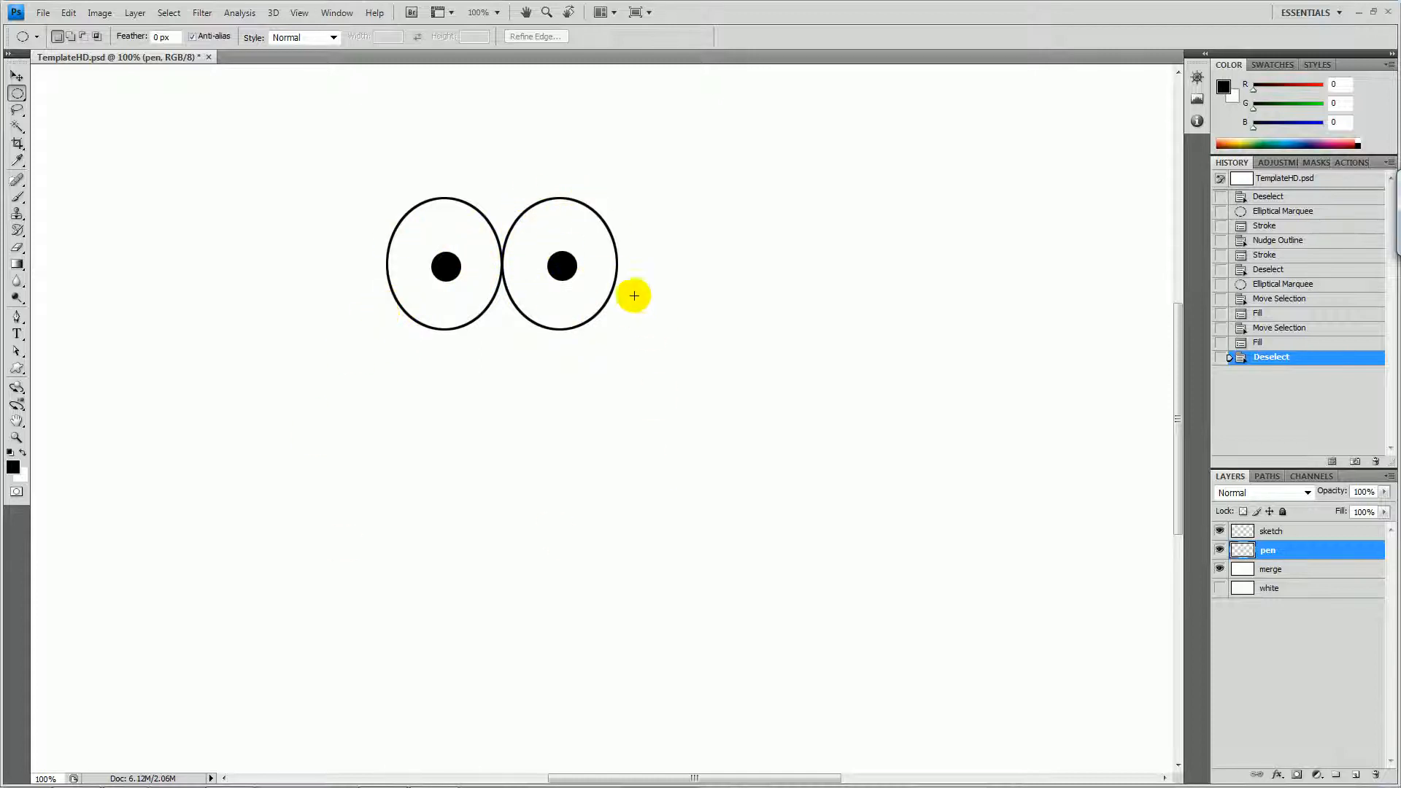
# Activate the sketch layer with the Brush tool, ready to draw around the eyes.
pyautogui.click(1281, 532)
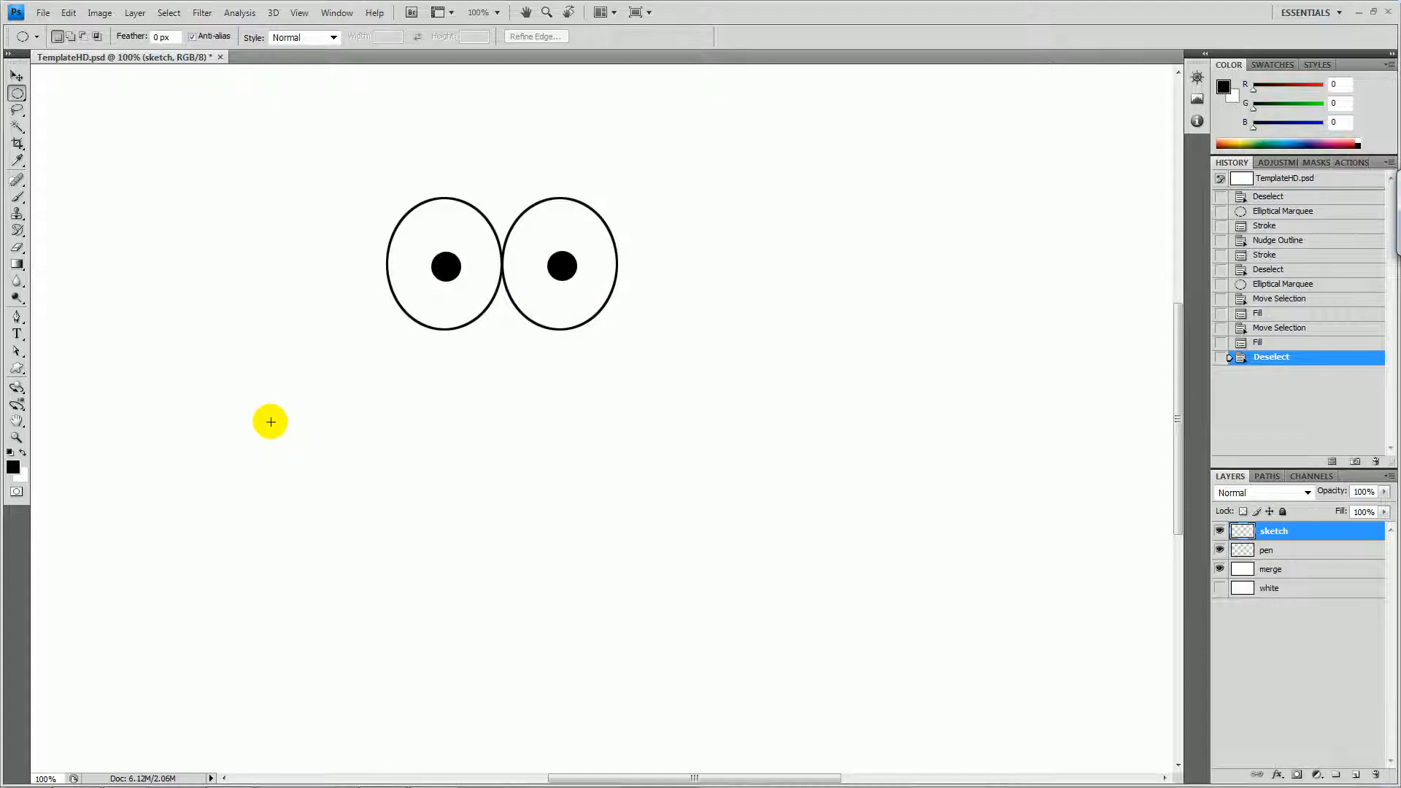
pyautogui.press('b')
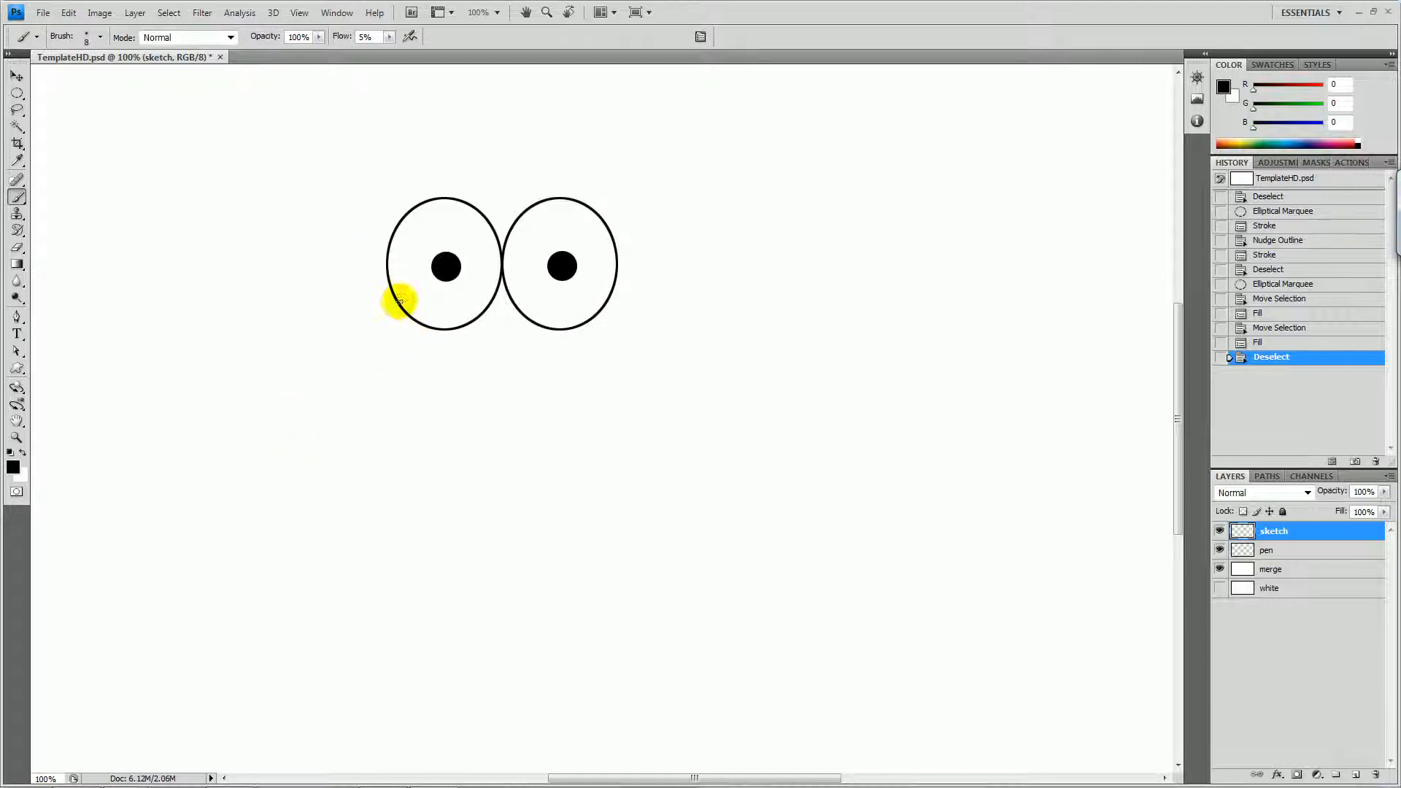
pyautogui.moveTo(501, 314); pyautogui.dragTo(625, 309)
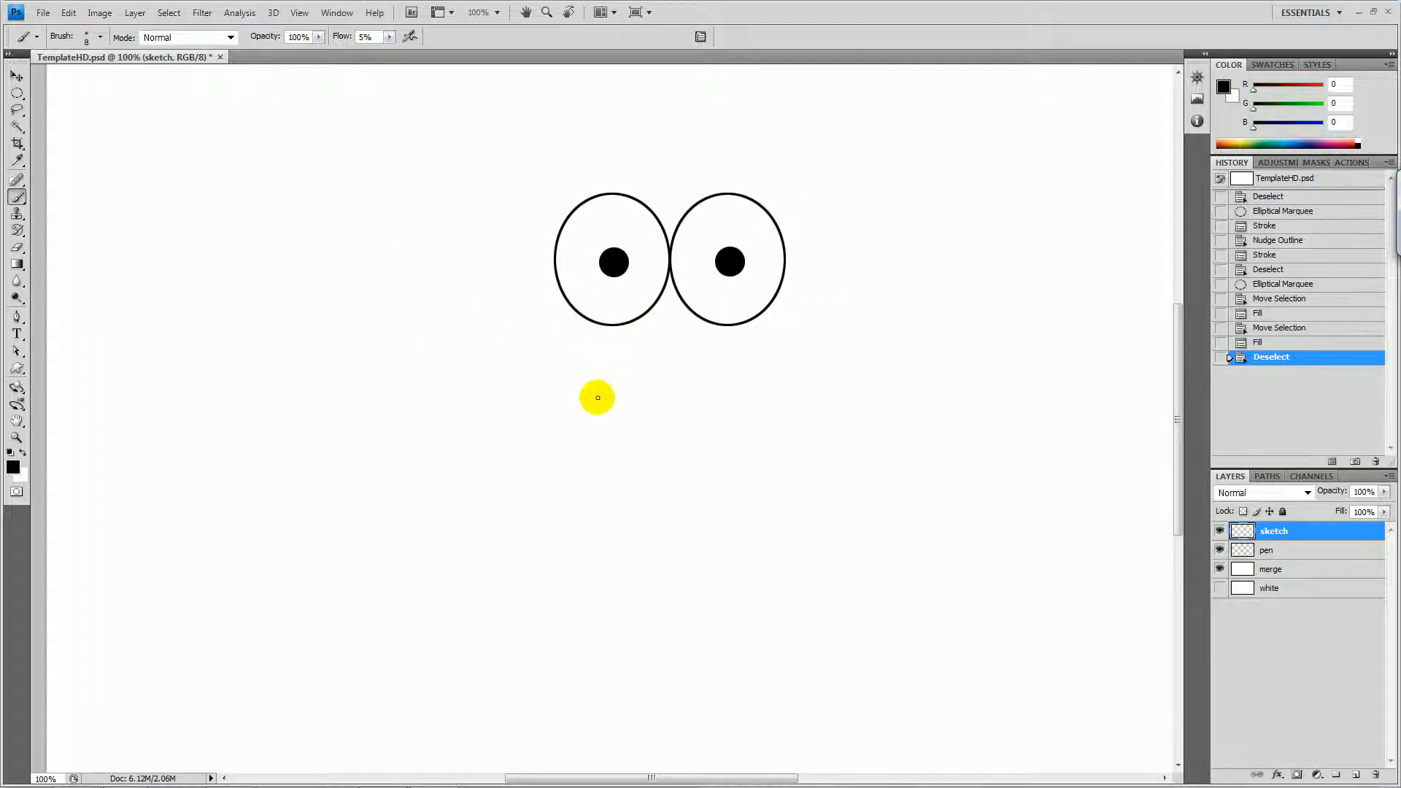
pyautogui.moveTo(645, 407); pyautogui.dragTo(592, 434)
pyautogui.moveTo(641, 395)
pyautogui.mouseDown()
pyautogui.moveTo(622, 391)
pyautogui.moveTo(650, 406)
pyautogui.moveTo(669, 382)
pyautogui.mouseUp()
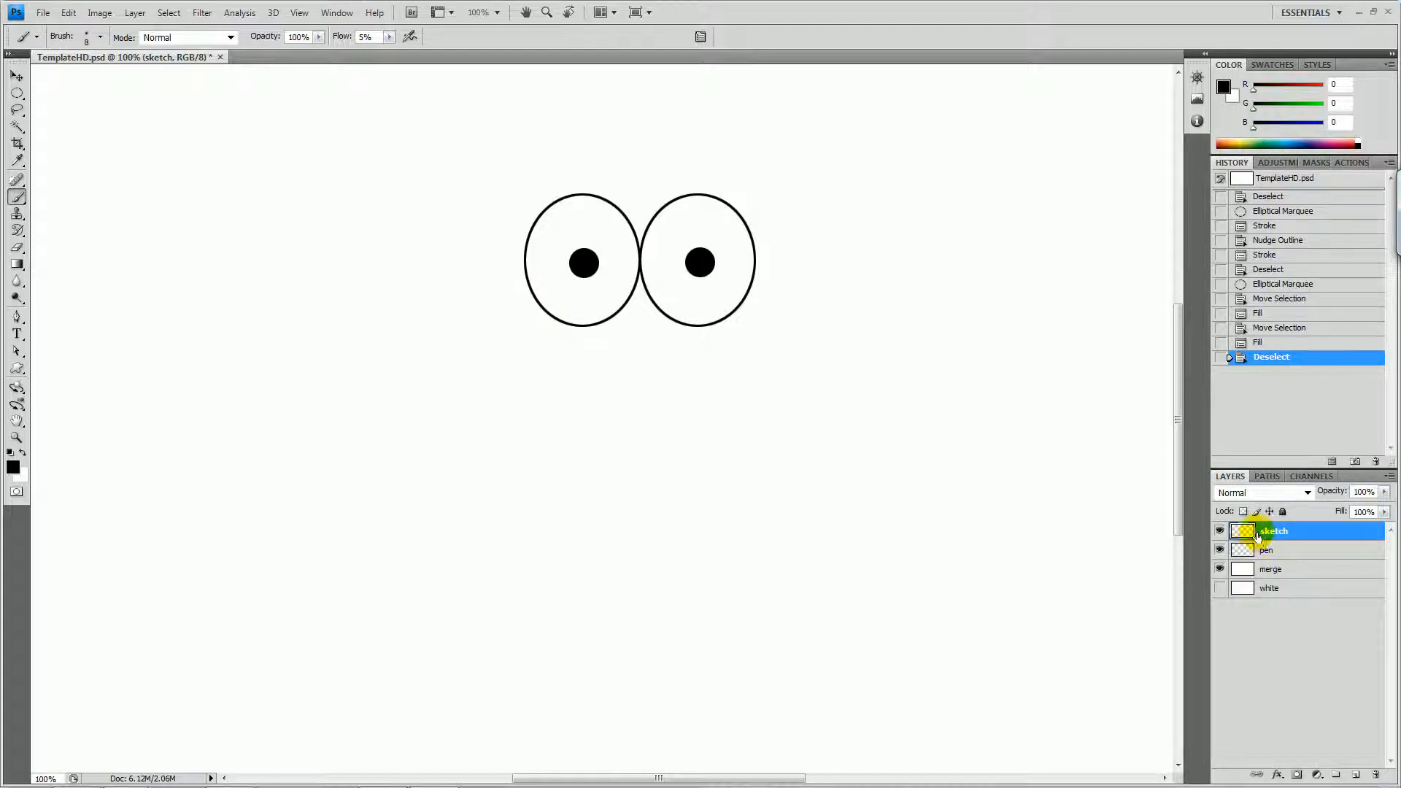
# Scribble test strokes over the eyes on the sketch layer, and clear the layer's entire contents.
pyautogui.click(1219, 551)
pyautogui.click(1220, 551)
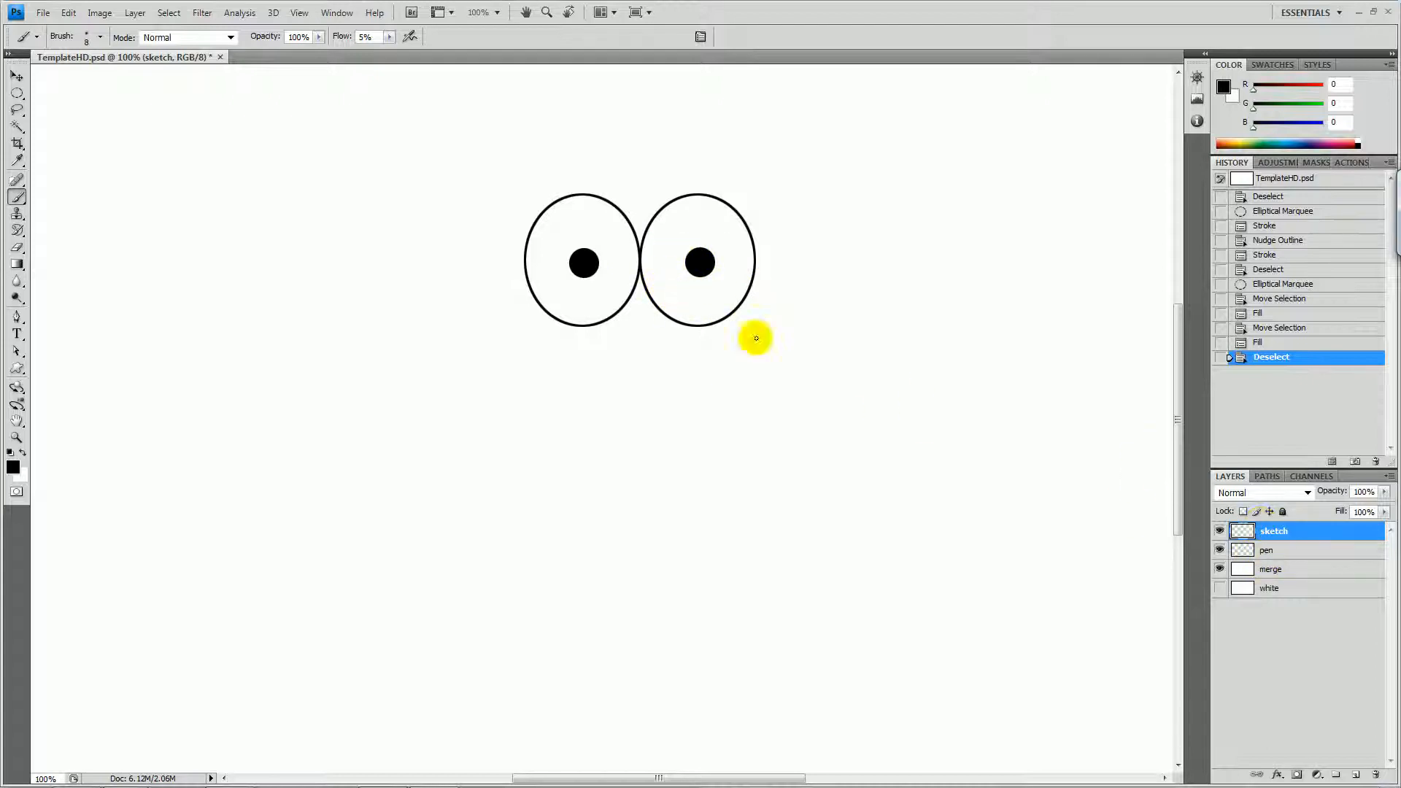
pyautogui.moveTo(522, 326)
pyautogui.mouseDown()
pyautogui.moveTo(719, 335)
pyautogui.moveTo(557, 194)
pyautogui.moveTo(712, 296)
pyautogui.mouseUp()
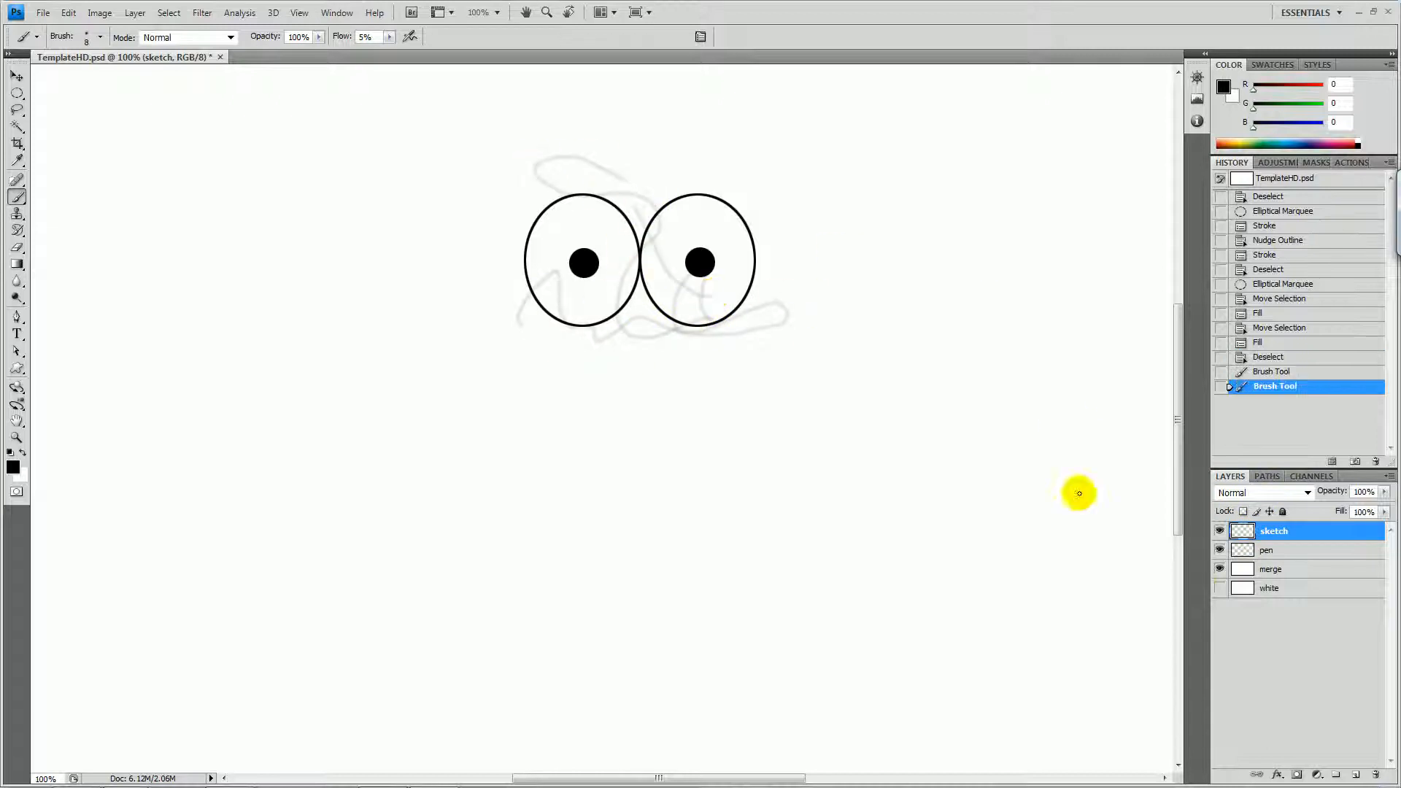
pyautogui.click(1219, 531)
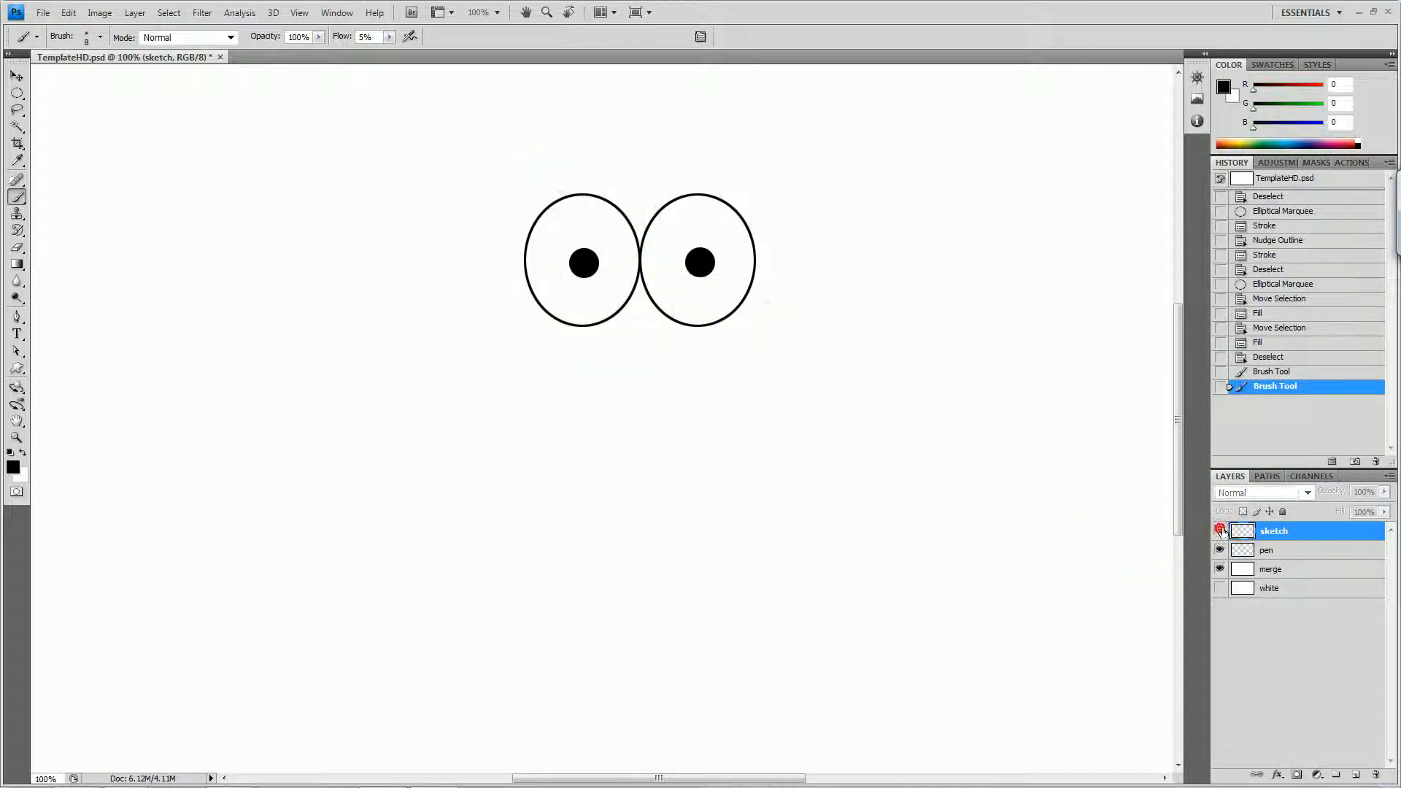
pyautogui.click(1219, 532)
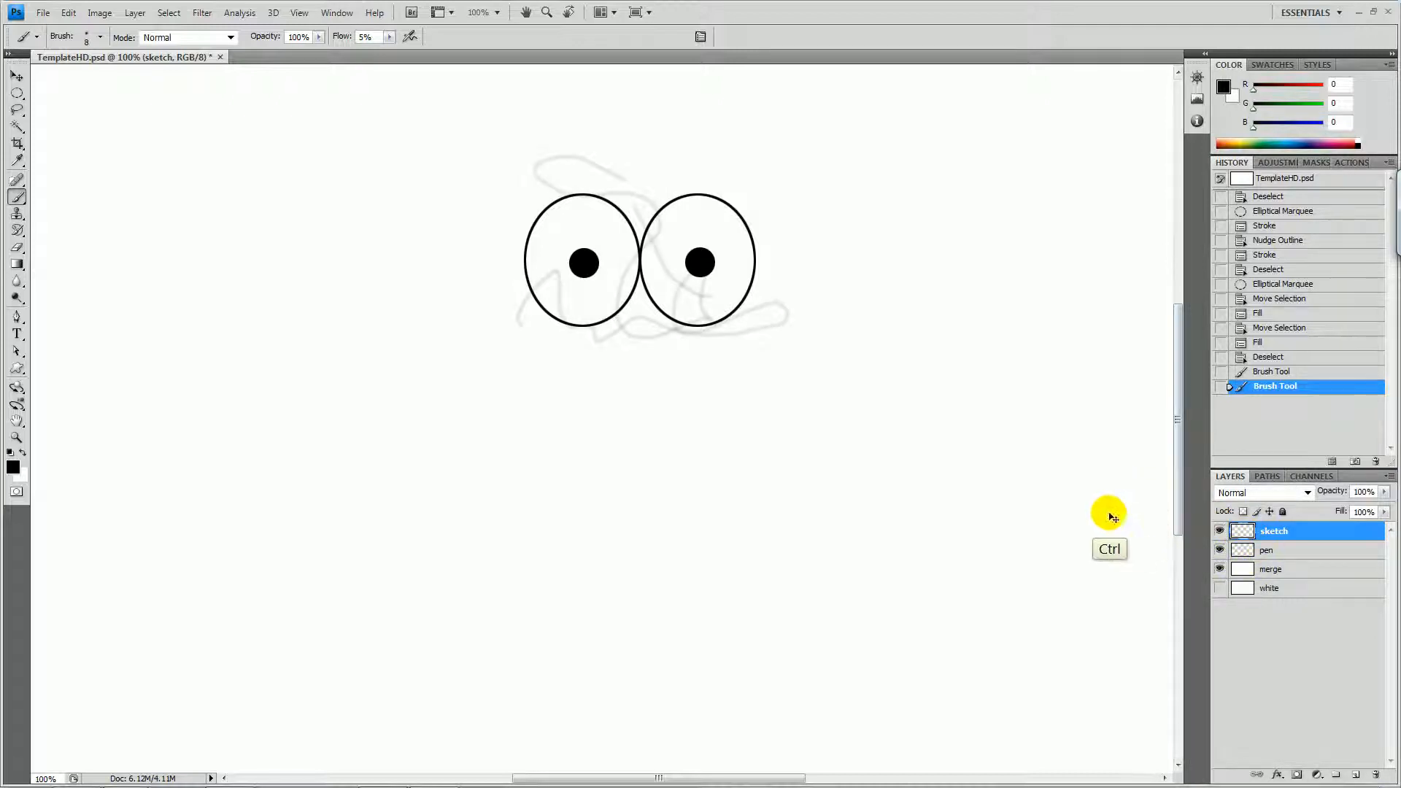
pyautogui.hotkey('ctrl', 'a')
pyautogui.press('Delete')
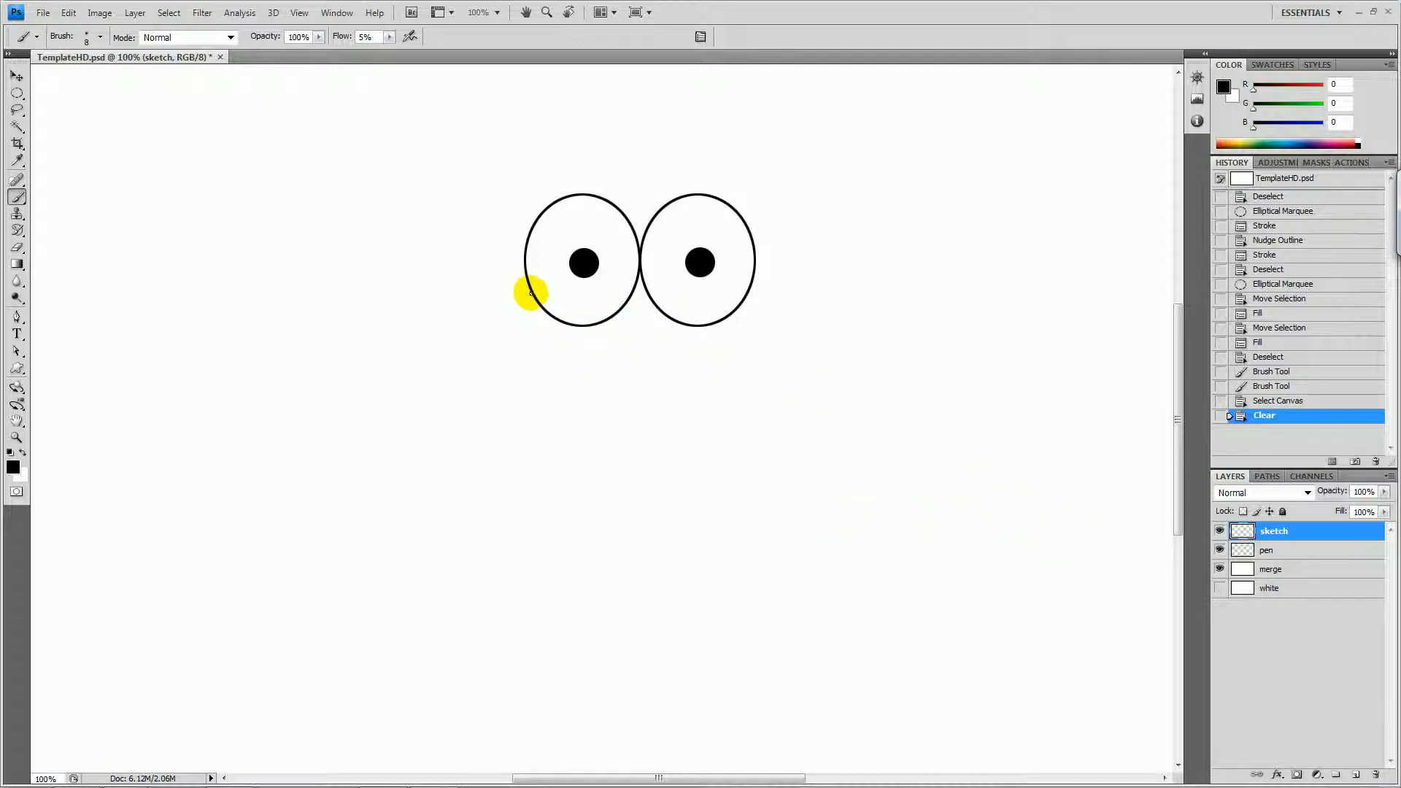
# Sketch the left half of the body outline, curving from the left eye down to the bottom center, and clear the selection.
pyautogui.moveTo(530, 292); pyautogui.dragTo(506, 322)
pyautogui.moveTo(528, 294)
pyautogui.mouseDown()
pyautogui.moveTo(453, 411)
pyautogui.moveTo(463, 382)
pyautogui.moveTo(442, 454)
pyautogui.moveTo(446, 425)
pyautogui.moveTo(446, 479)
pyautogui.moveTo(446, 460)
pyautogui.moveTo(476, 531)
pyautogui.mouseUp()
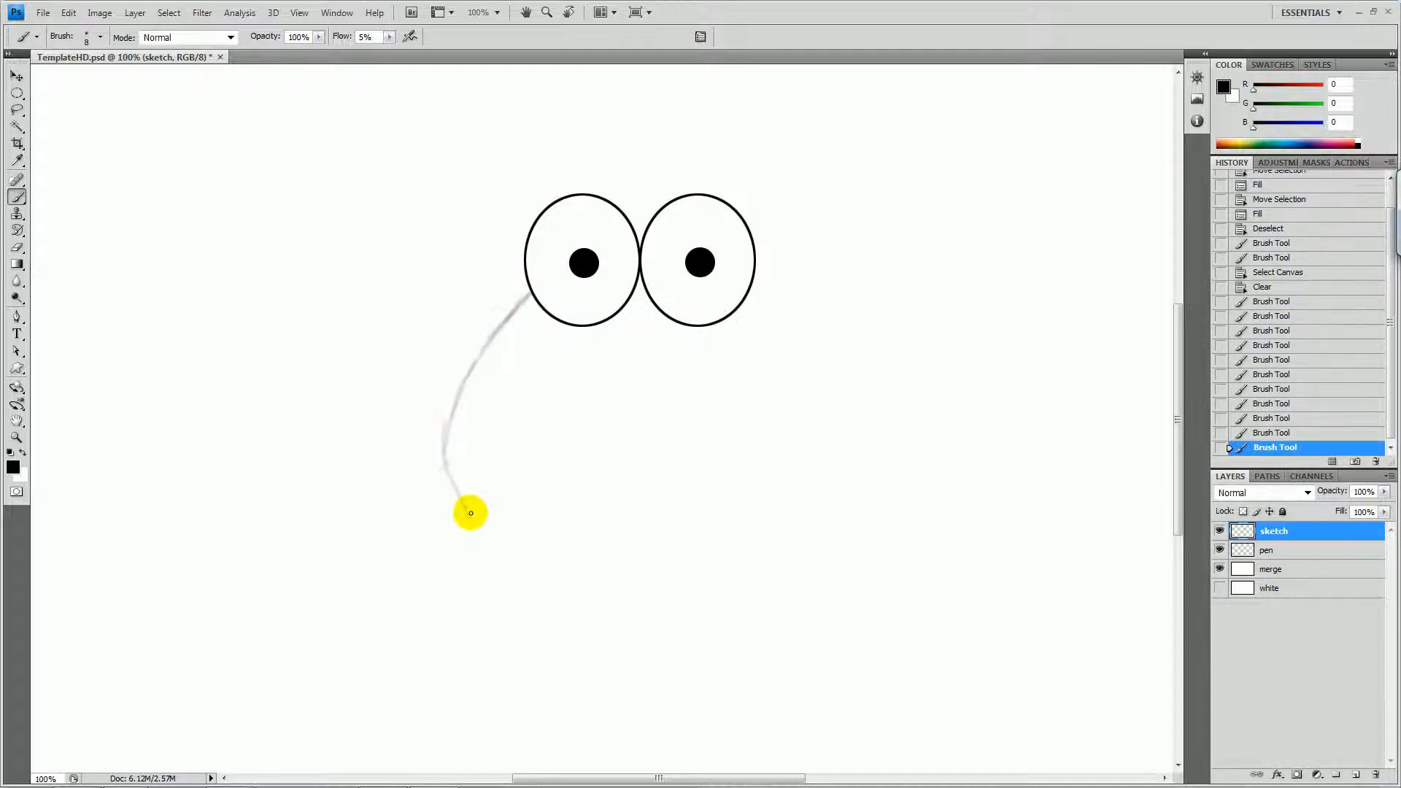
pyautogui.moveTo(446, 424)
pyautogui.mouseDown()
pyautogui.moveTo(447, 482)
pyautogui.moveTo(471, 531)
pyautogui.moveTo(453, 506)
pyautogui.moveTo(532, 545)
pyautogui.moveTo(655, 562)
pyautogui.mouseUp()
pyautogui.moveTo(528, 296)
pyautogui.mouseDown()
pyautogui.moveTo(489, 339)
pyautogui.moveTo(450, 425)
pyautogui.moveTo(447, 483)
pyautogui.moveTo(500, 552)
pyautogui.moveTo(549, 563)
pyautogui.moveTo(502, 534)
pyautogui.moveTo(641, 559)
pyautogui.mouseUp()
pyautogui.moveTo(510, 547)
pyautogui.mouseDown()
pyautogui.moveTo(482, 532)
pyautogui.moveTo(519, 548)
pyautogui.moveTo(672, 534)
pyautogui.mouseUp()
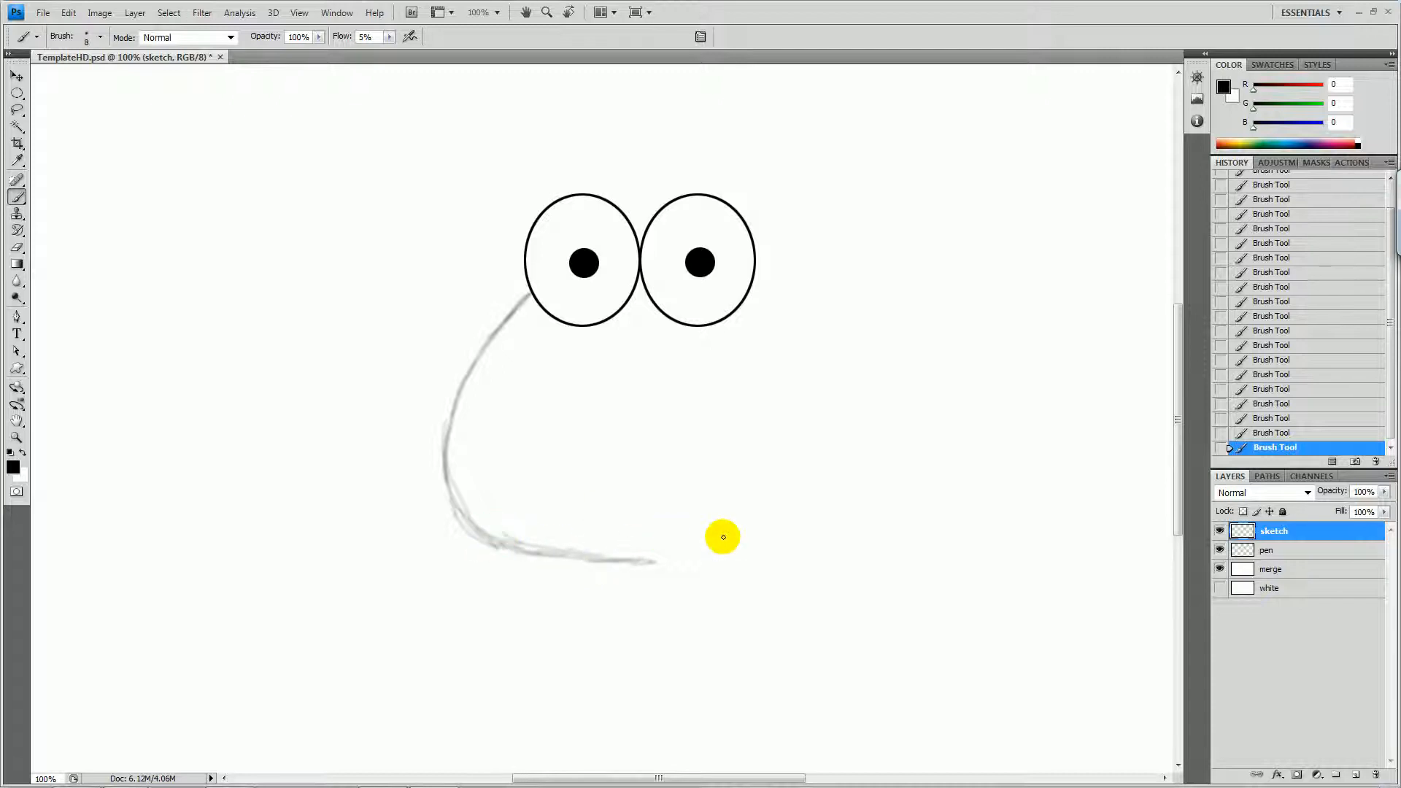
pyautogui.press('v')
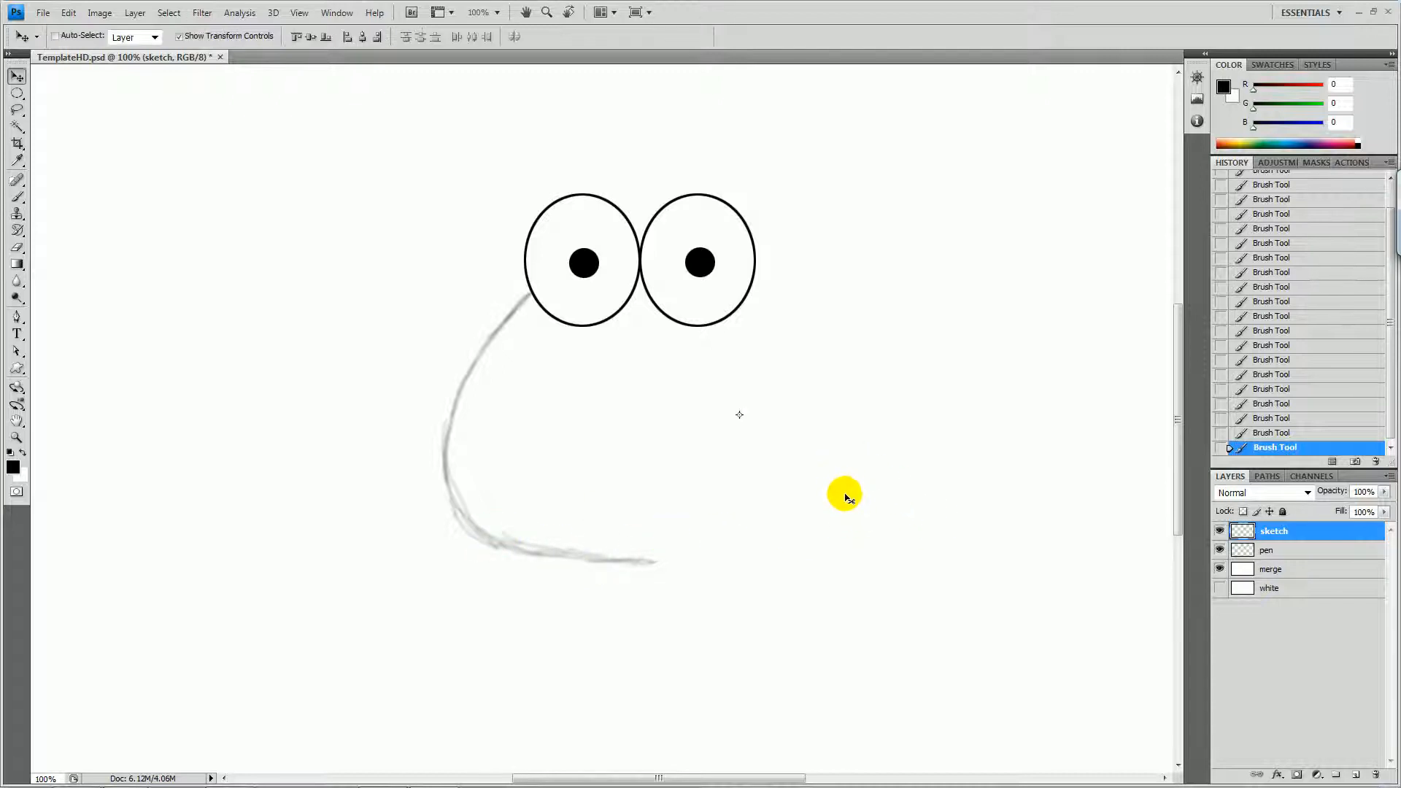
pyautogui.hotkey('ctrl', 'd')
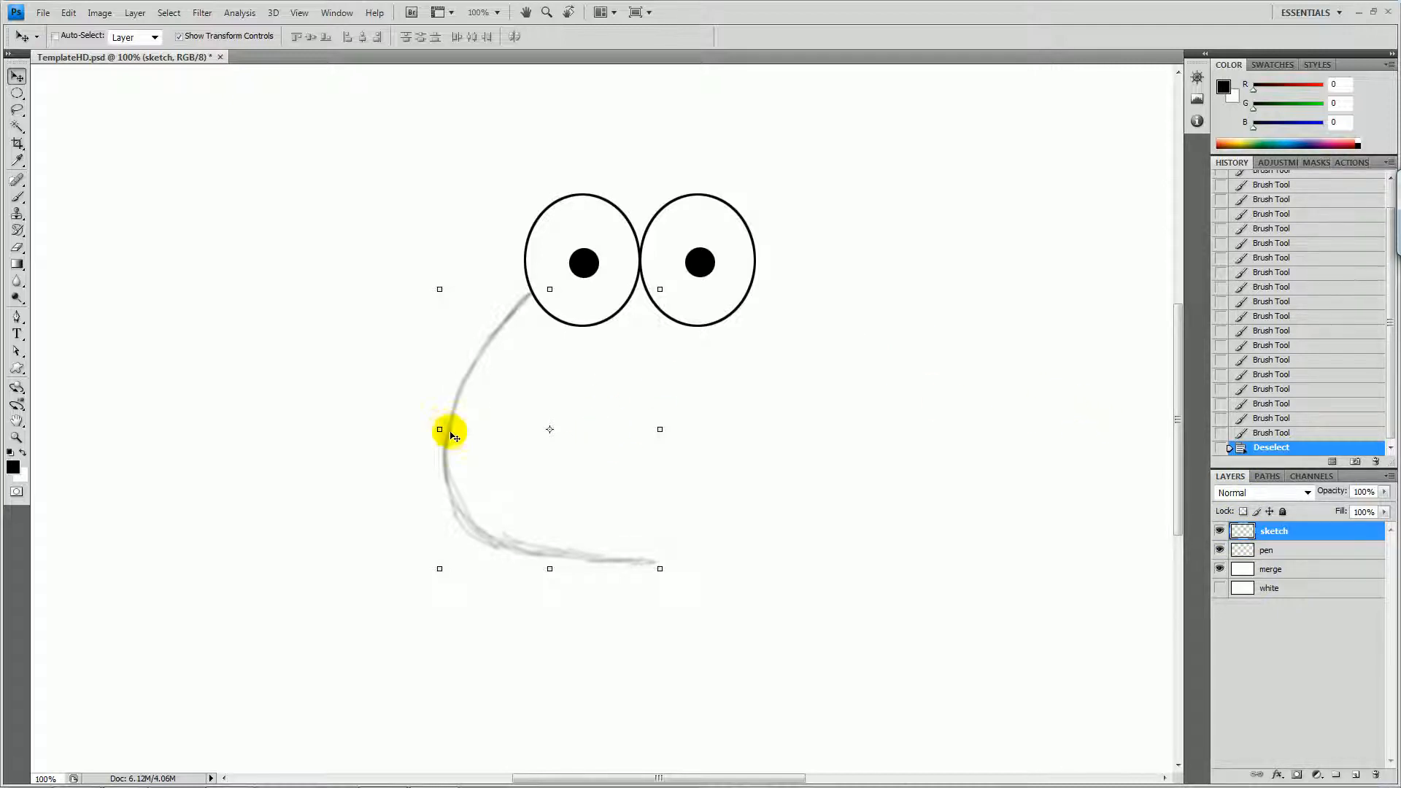
pyautogui.moveTo(440, 429)
pyautogui.mouseDown()
pyautogui.moveTo(613, 424)
pyautogui.moveTo(591, 429)
pyautogui.mouseUp()
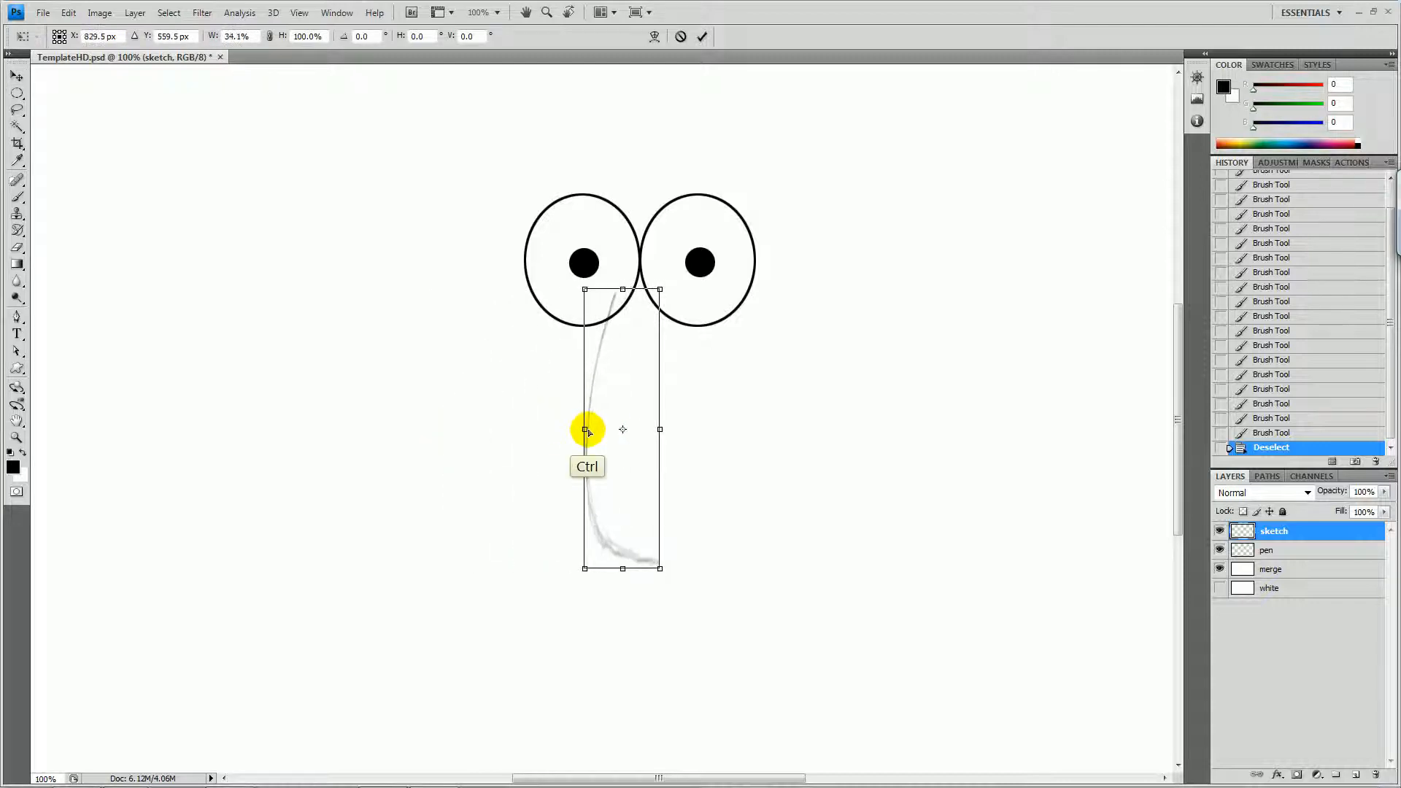
pyautogui.press('Escape')
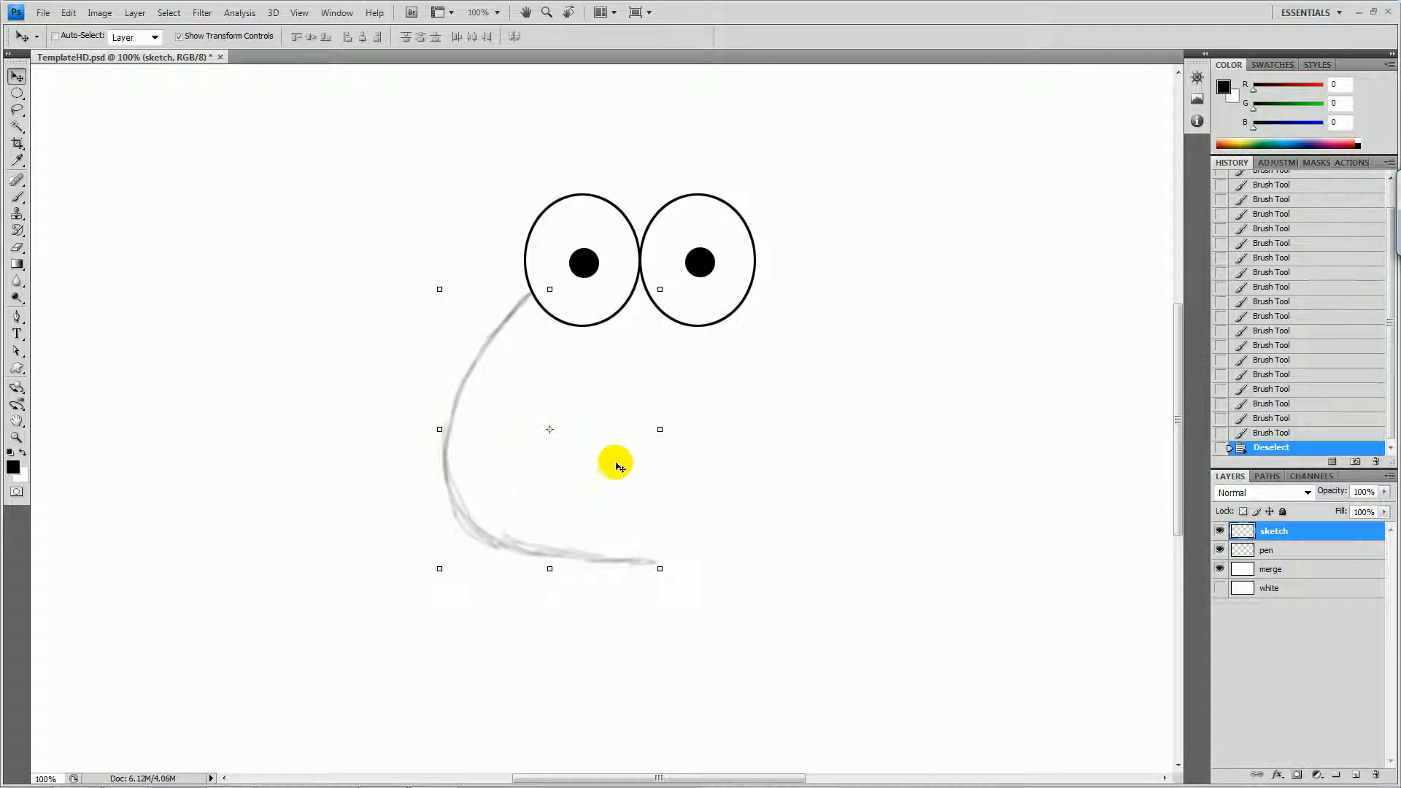
pyautogui.click(1268, 550)
pyautogui.click(1275, 530)
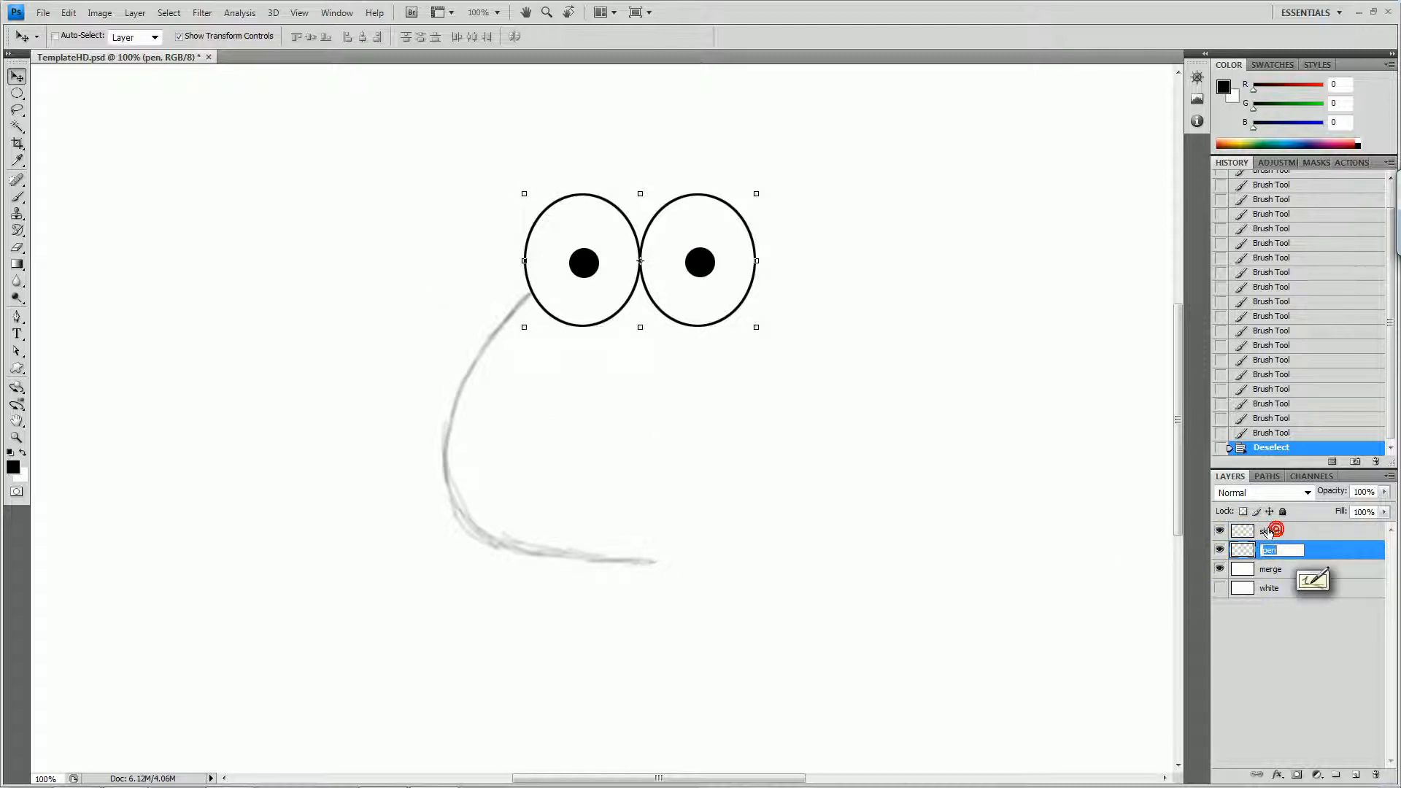
pyautogui.click(1250, 532)
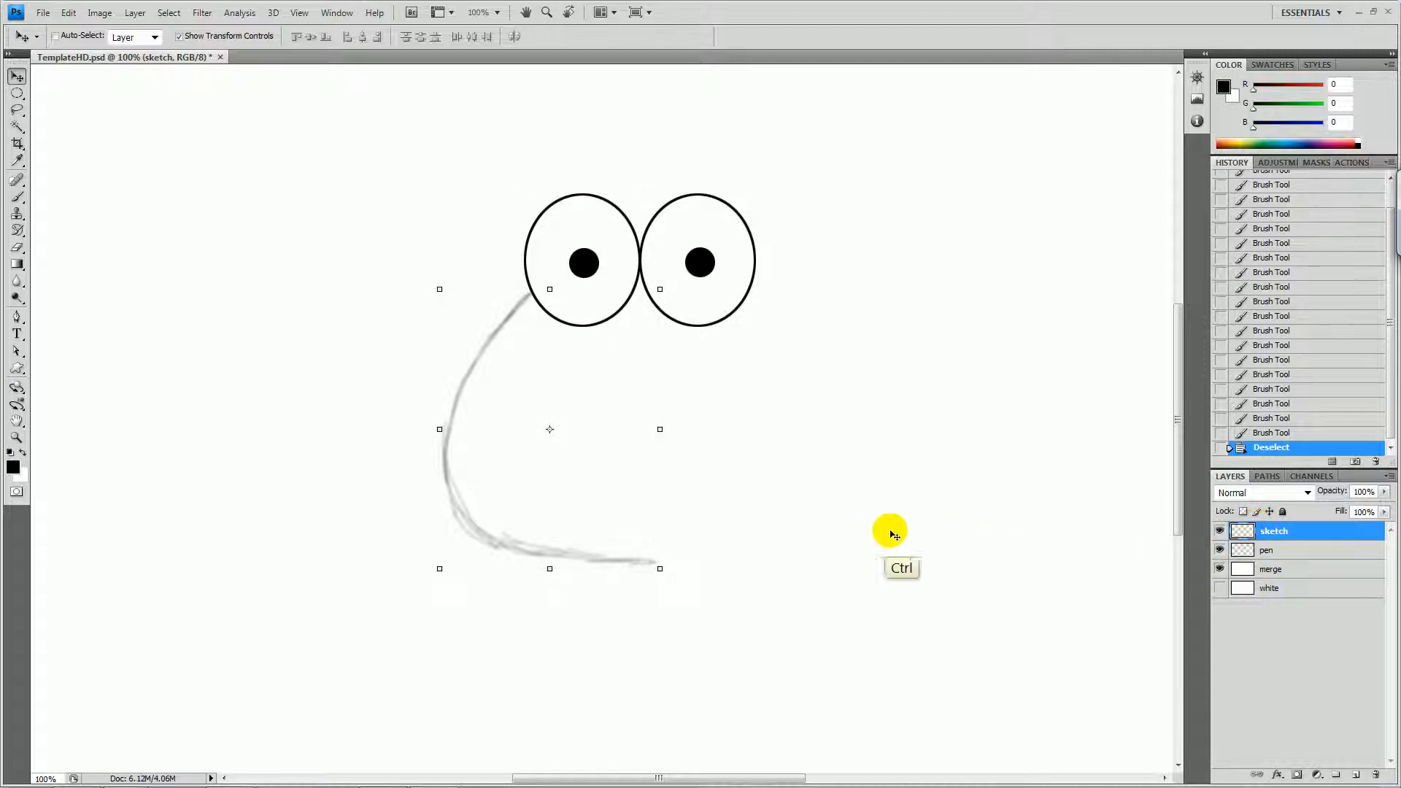
pyautogui.moveTo(439, 429); pyautogui.dragTo(552, 433)
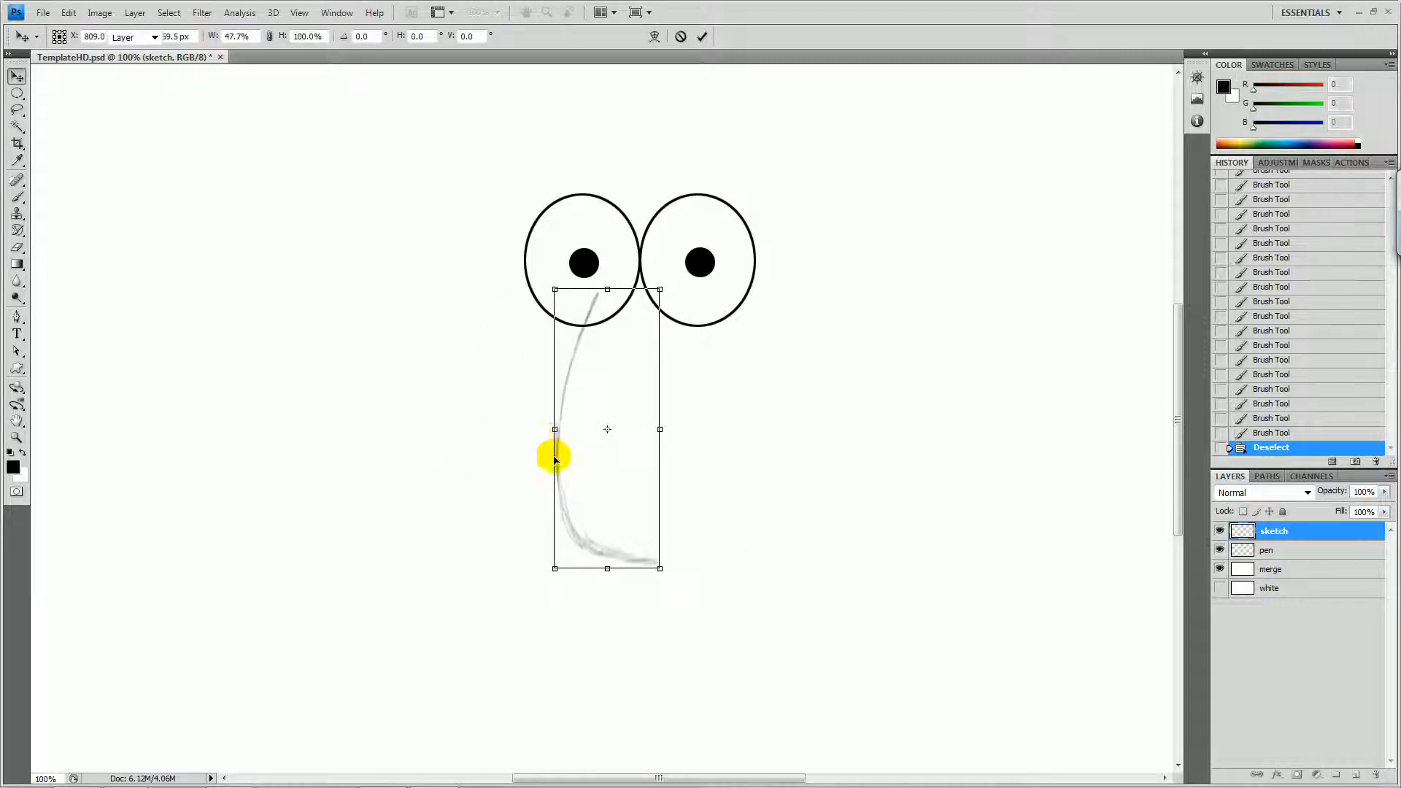
pyautogui.press('Escape')
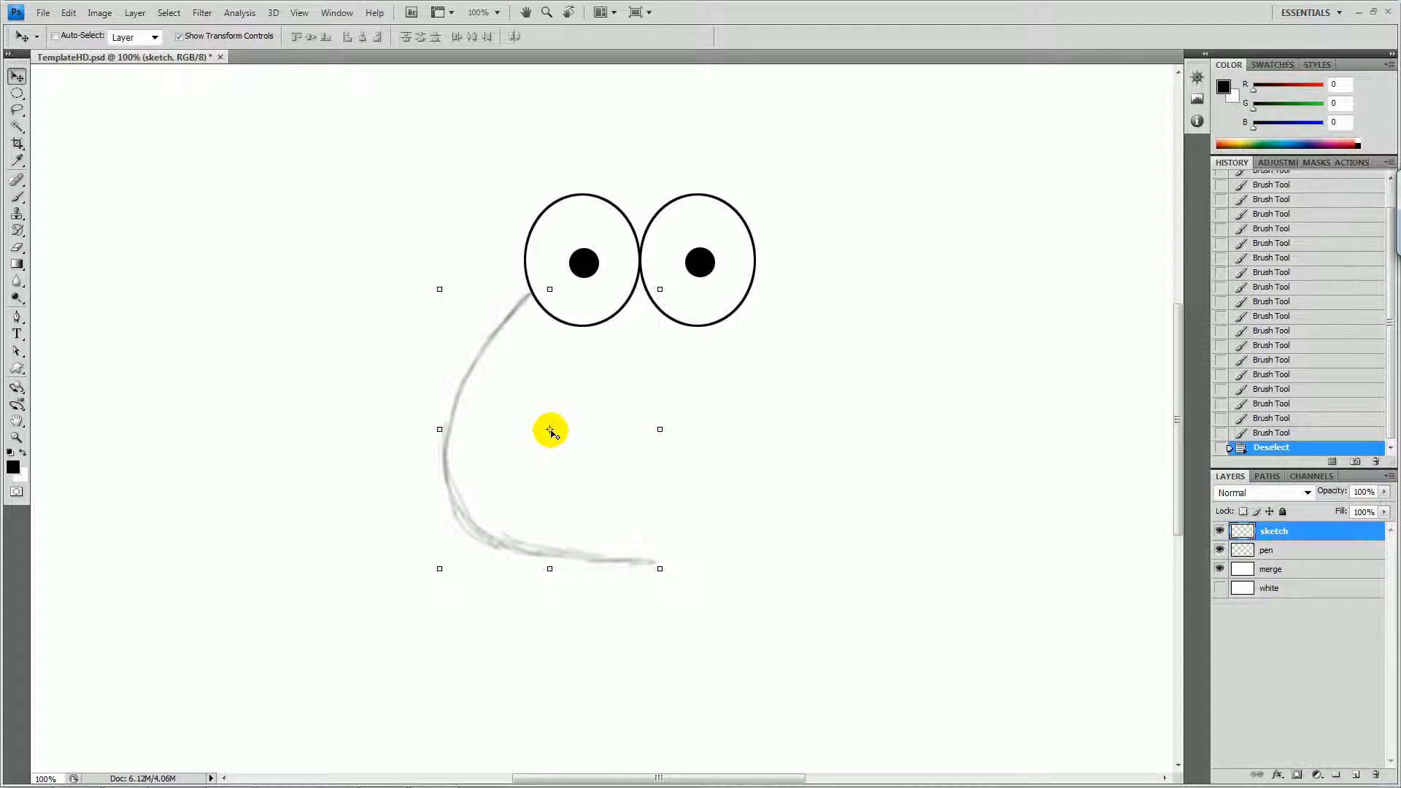
# Lasso the sketched left half of the body and paste a copy of it onto a new layer.
pyautogui.press('l')
pyautogui.moveTo(524, 272)
pyautogui.mouseDown()
pyautogui.moveTo(450, 341)
pyautogui.moveTo(419, 519)
pyautogui.moveTo(479, 579)
pyautogui.moveTo(622, 615)
pyautogui.moveTo(736, 525)
pyautogui.moveTo(570, 386)
pyautogui.moveTo(570, 300)
pyautogui.moveTo(554, 272)
pyautogui.moveTo(514, 276)
pyautogui.mouseUp()
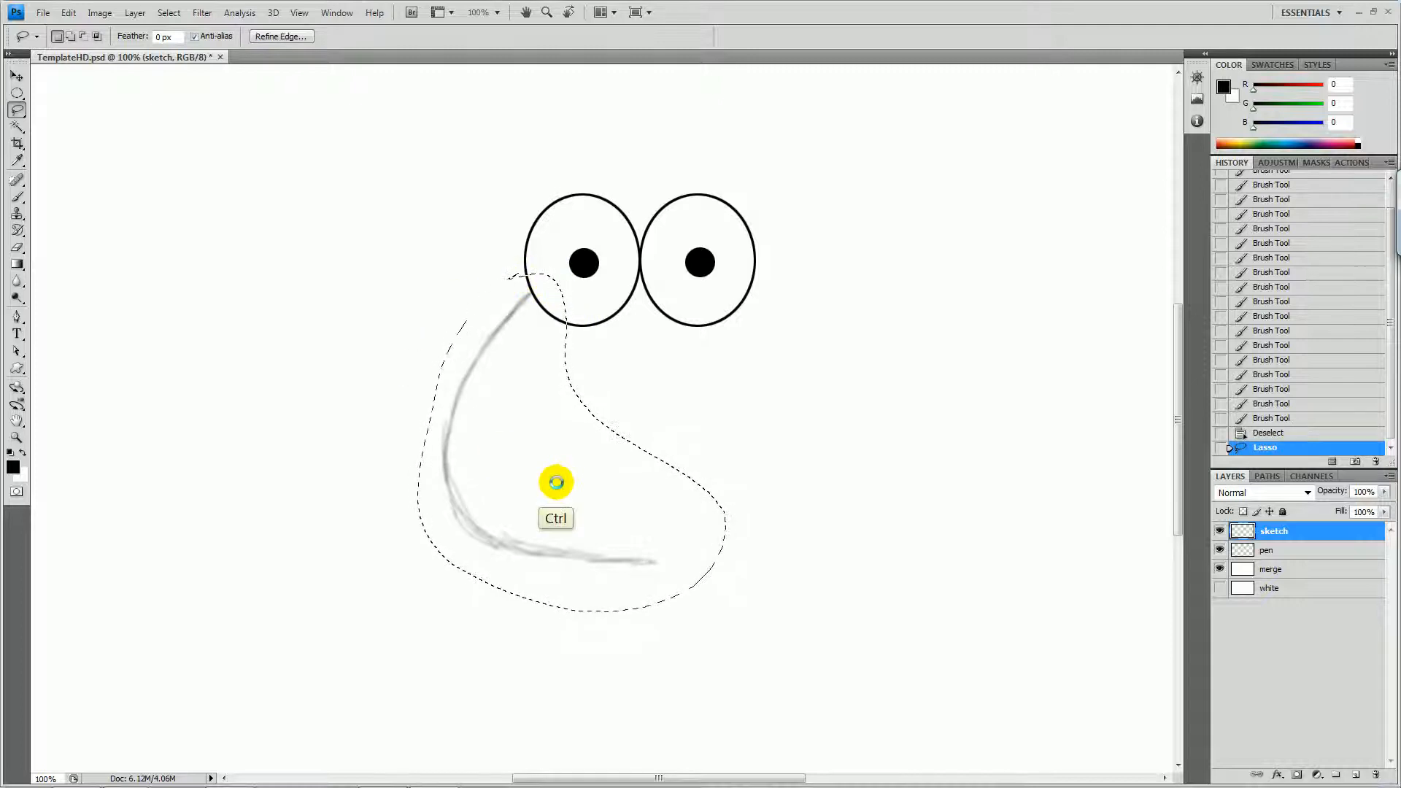
pyautogui.hotkey('ctrl', 'c')
pyautogui.hotkey('ctrl', 'v')
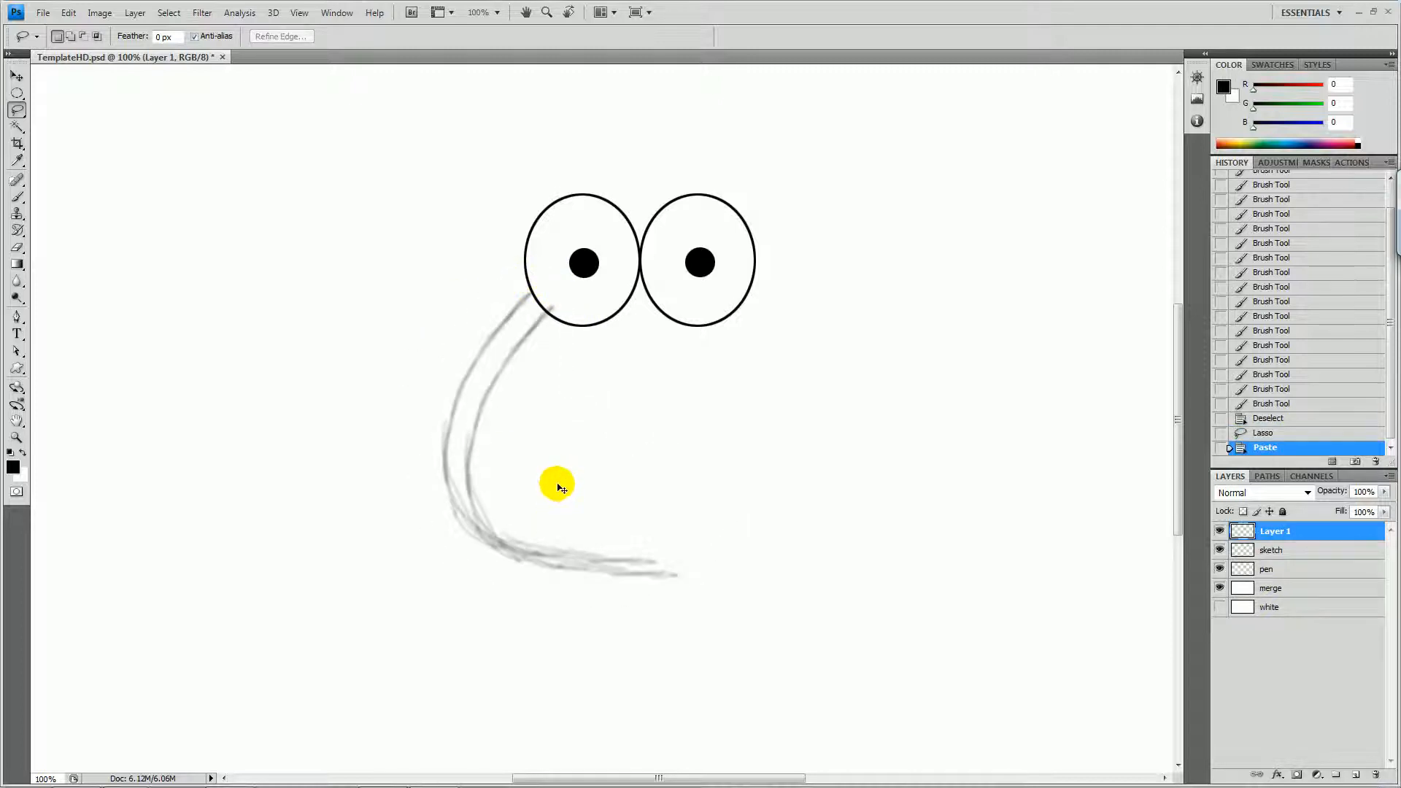
# Mirror the copied half with a width of -100%, align it as the body's right side, and return to the Brush tool.
pyautogui.press('v')
pyautogui.moveTo(461, 443); pyautogui.dragTo(885, 407)
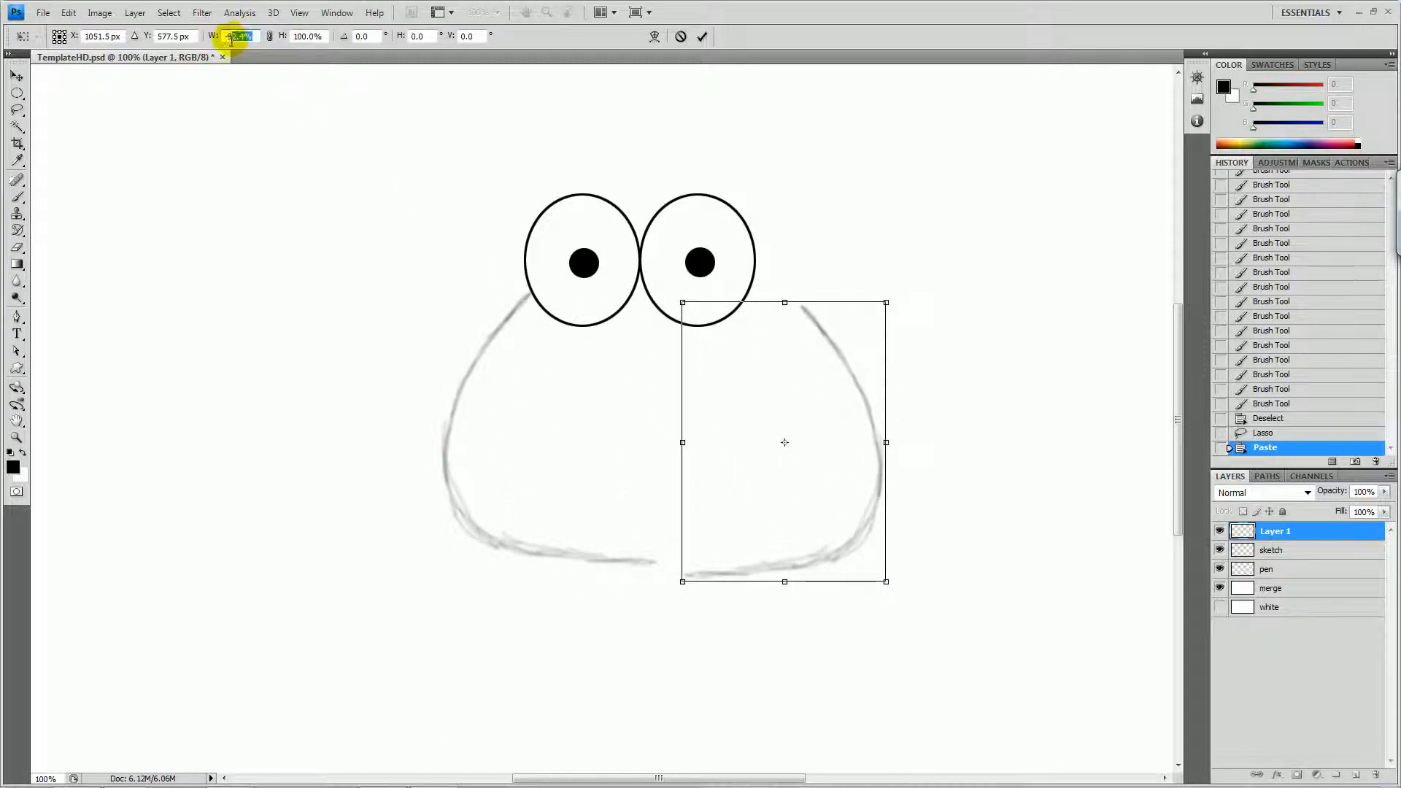
pyautogui.write('-100')
pyautogui.moveTo(771, 513); pyautogui.dragTo(736, 496)
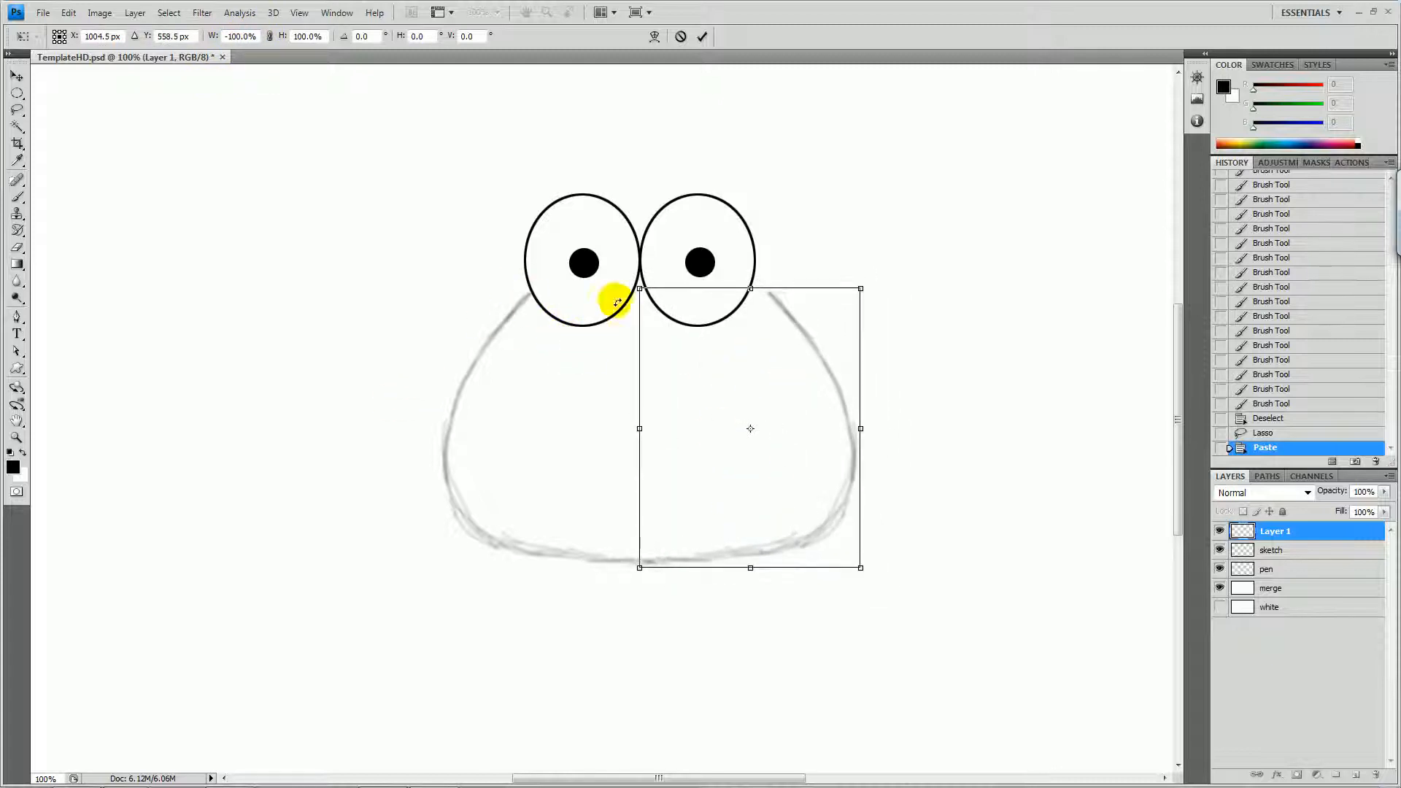
pyautogui.moveTo(738, 375); pyautogui.dragTo(729, 369)
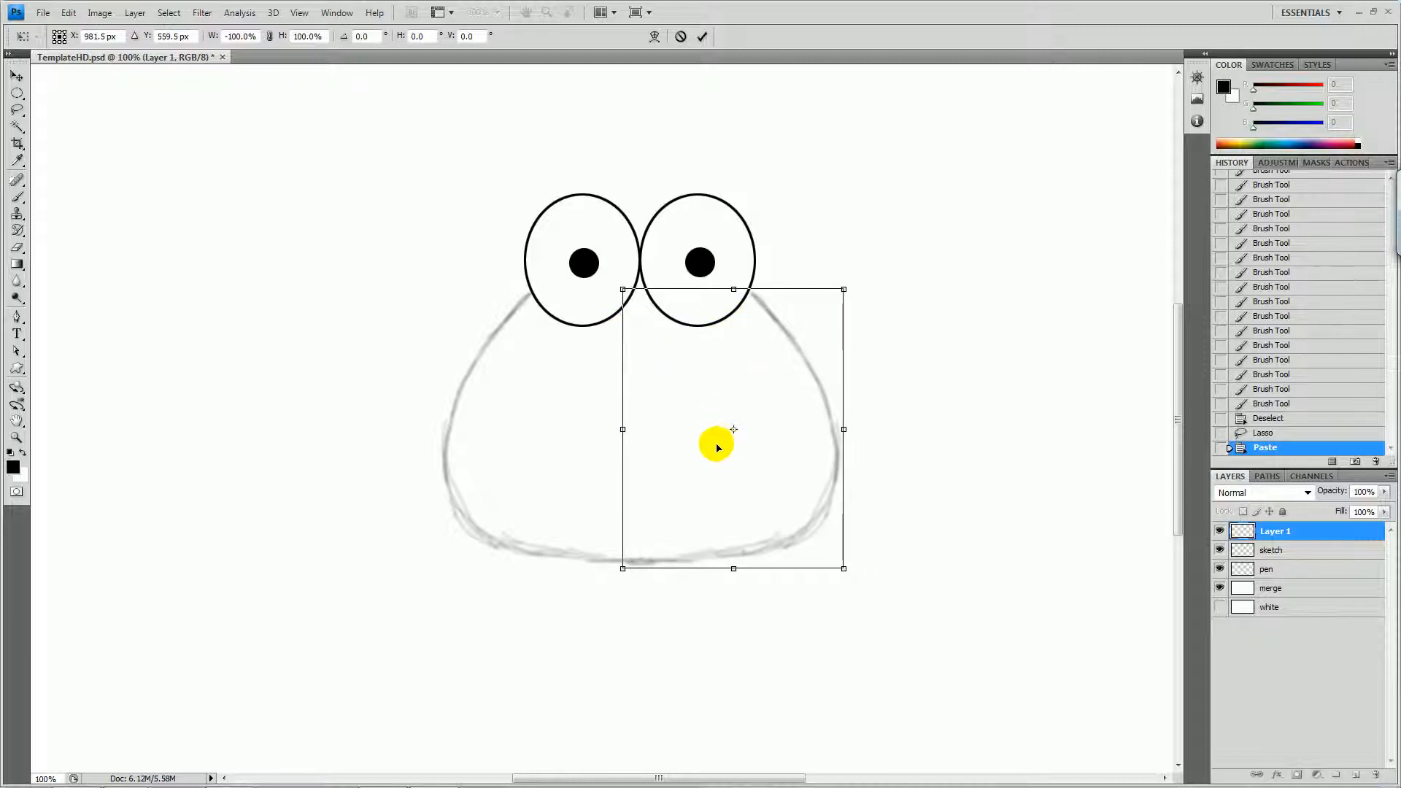
pyautogui.moveTo(715, 446); pyautogui.dragTo(714, 445)
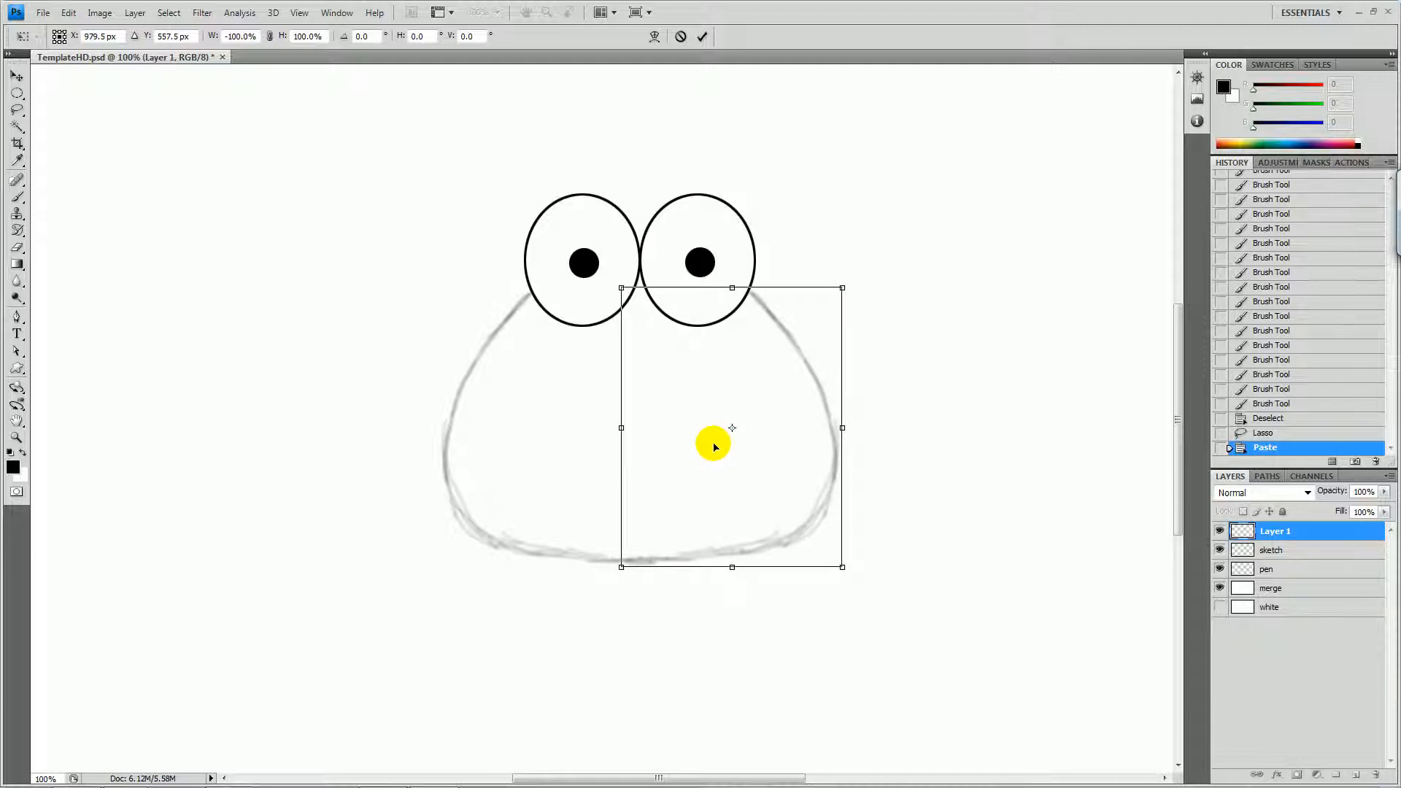
pyautogui.press('Return')
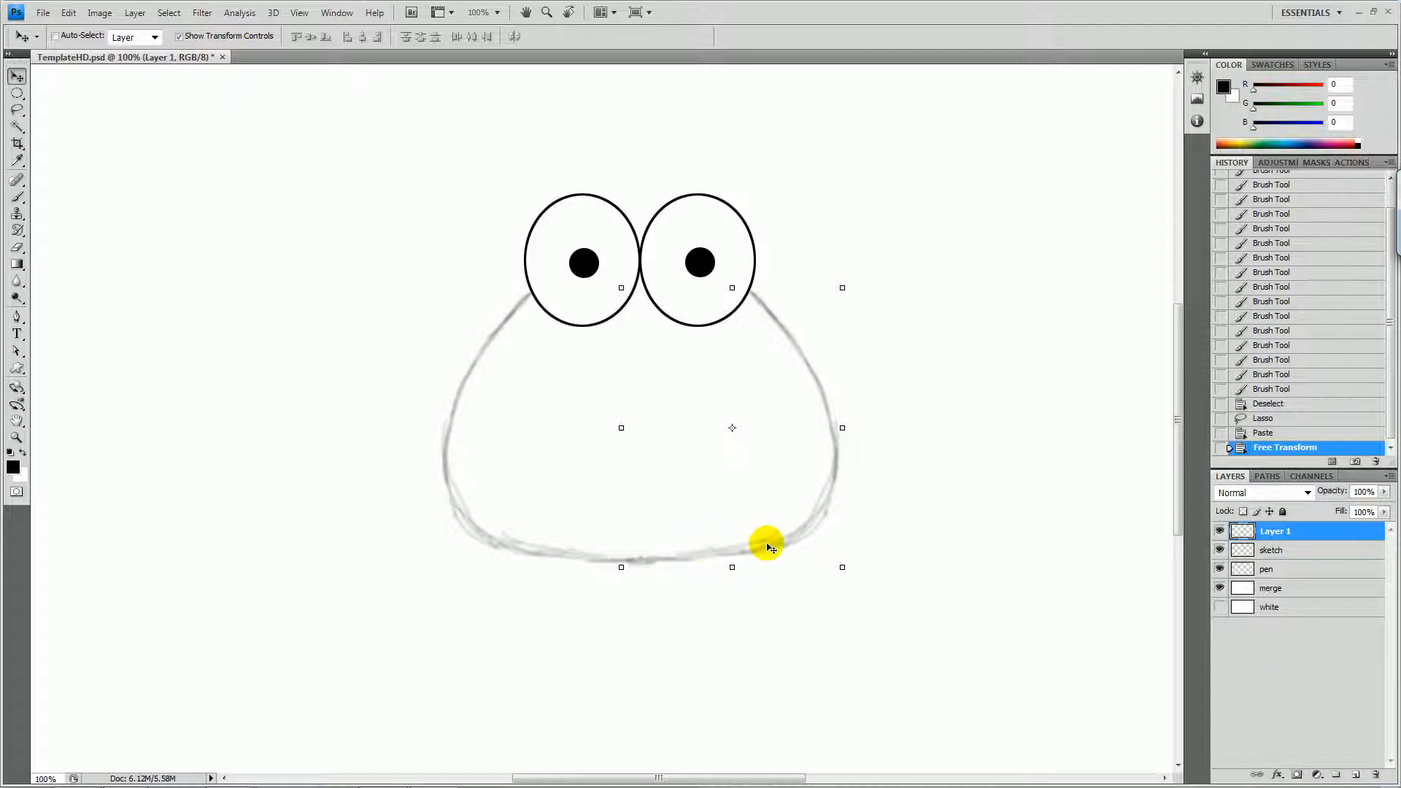
pyautogui.press('b')
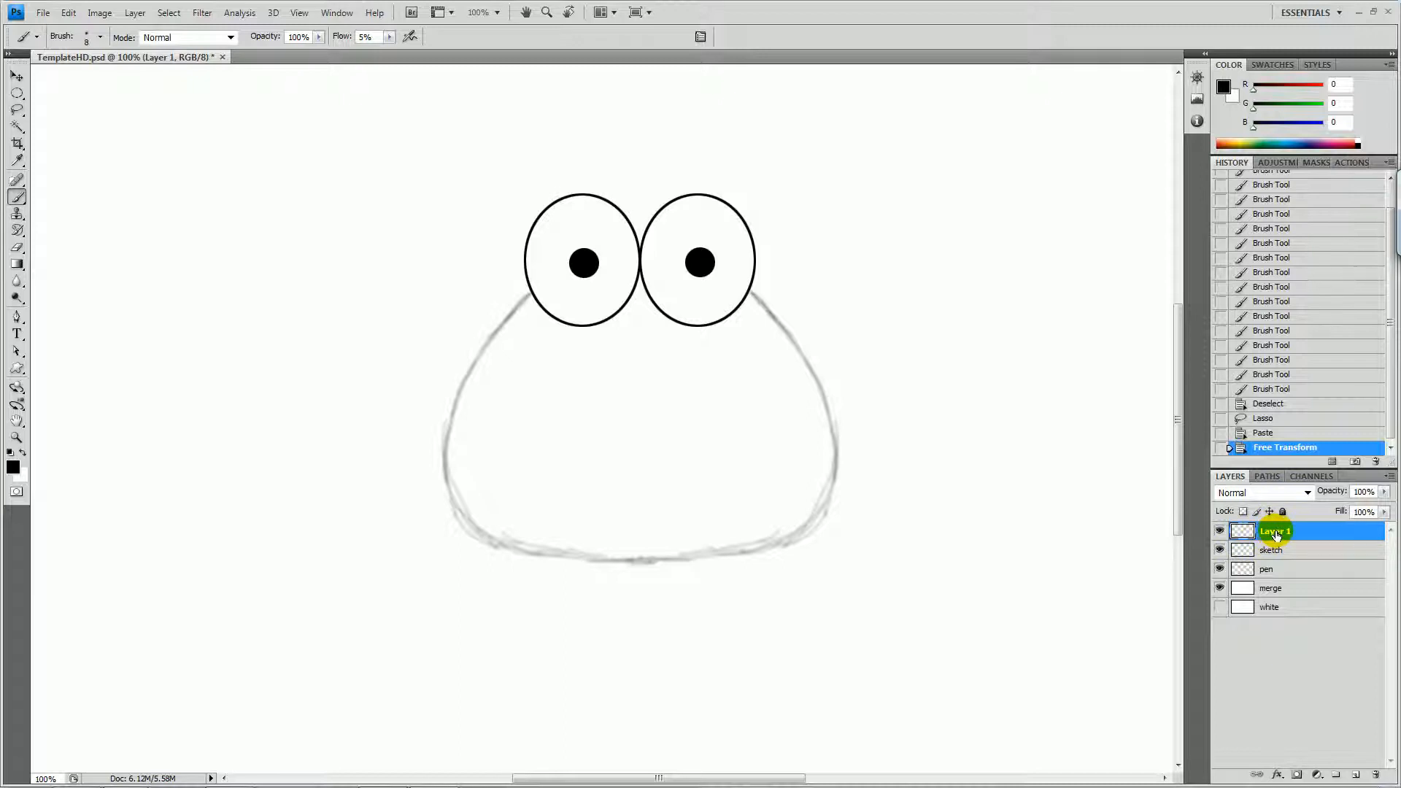
# Try merging Layer 1 with the sketch layer while Layer 1 is on top, and undo the merge.
pyautogui.click(1220, 532)
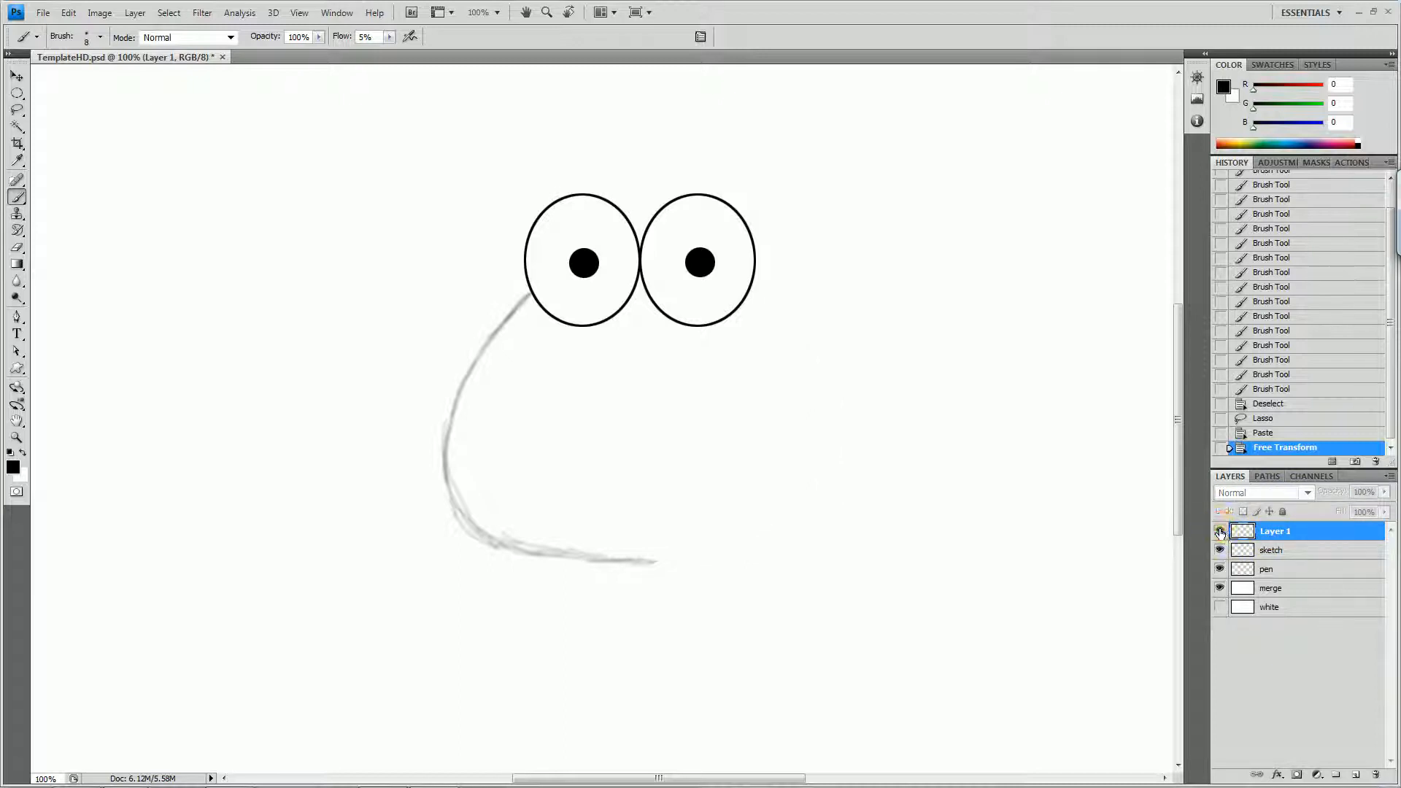
pyautogui.click(1220, 532)
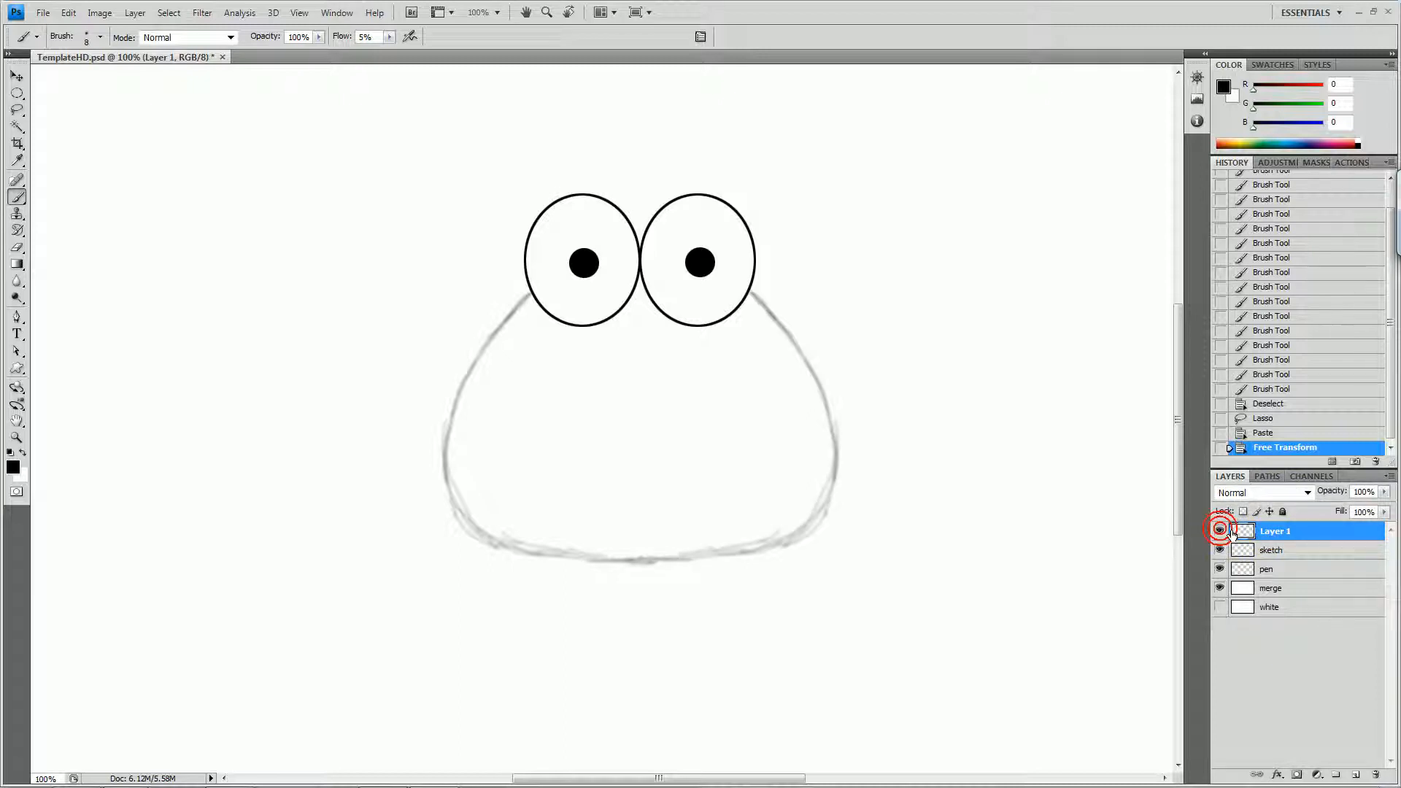
pyautogui.keyDown('shift'); pyautogui.click(1268, 550); pyautogui.keyUp('shift')
pyautogui.rightClick(1262, 549)
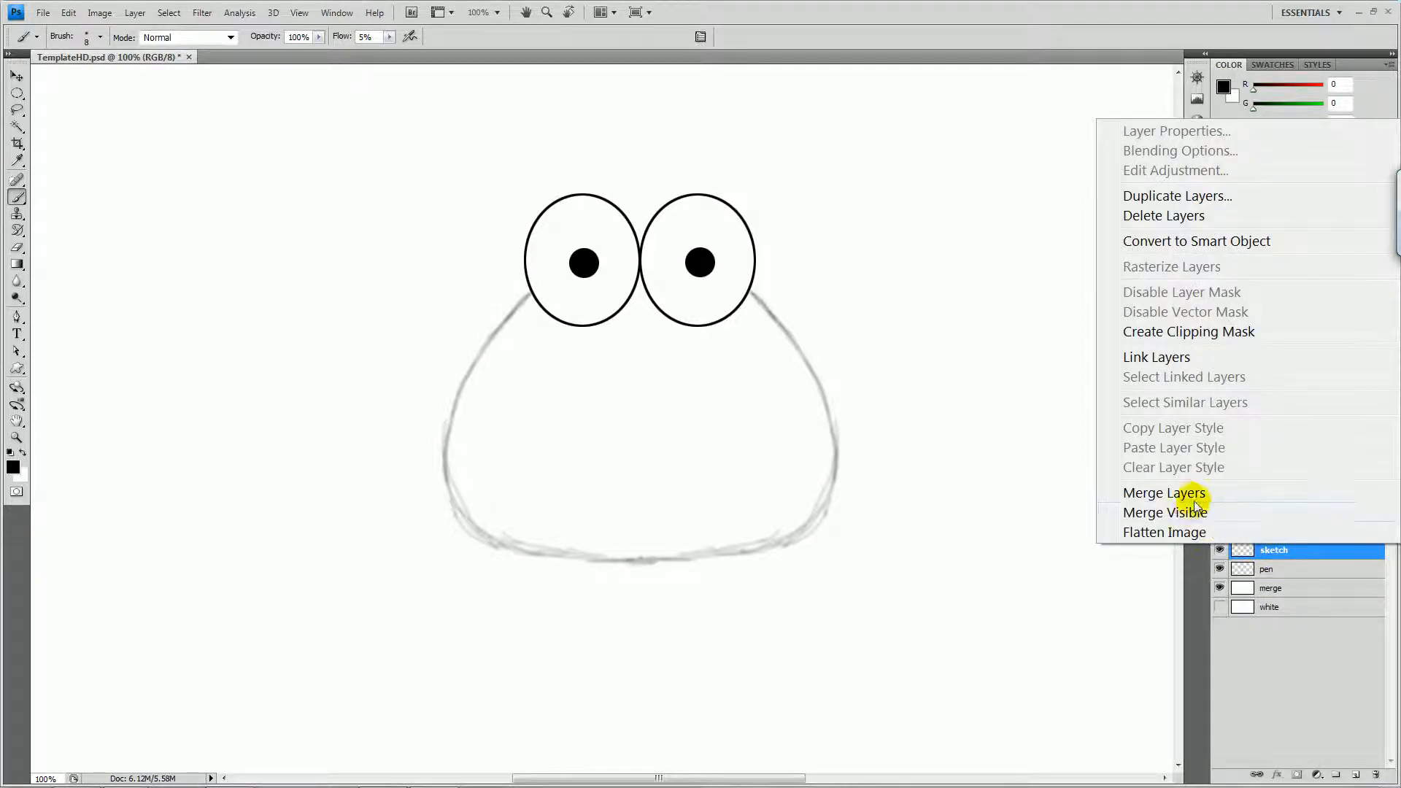
pyautogui.click(1160, 493)
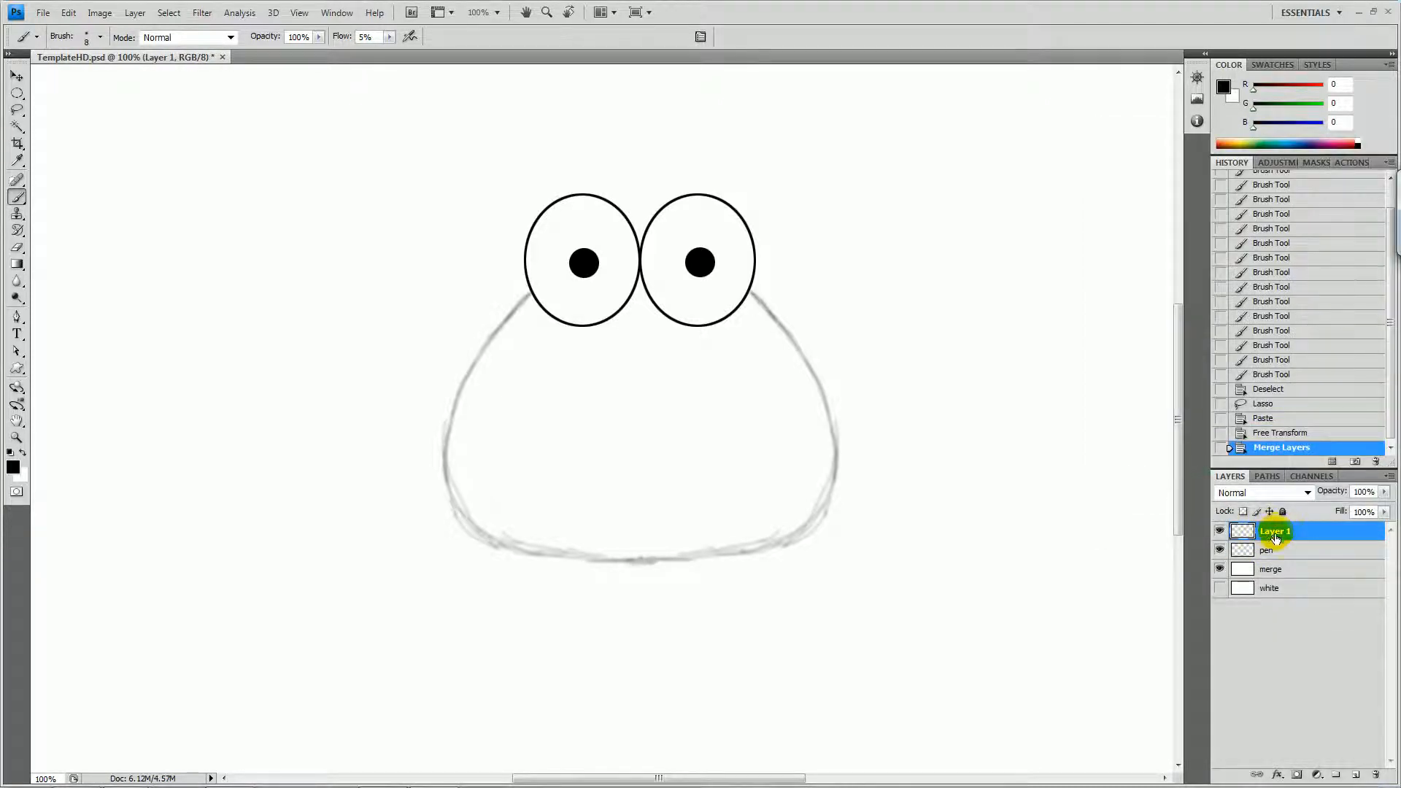
pyautogui.hotkey('ctrl', 'z')
# Move the sketch layer above Layer 1 and merge the two layers.
pyautogui.click(1282, 549)
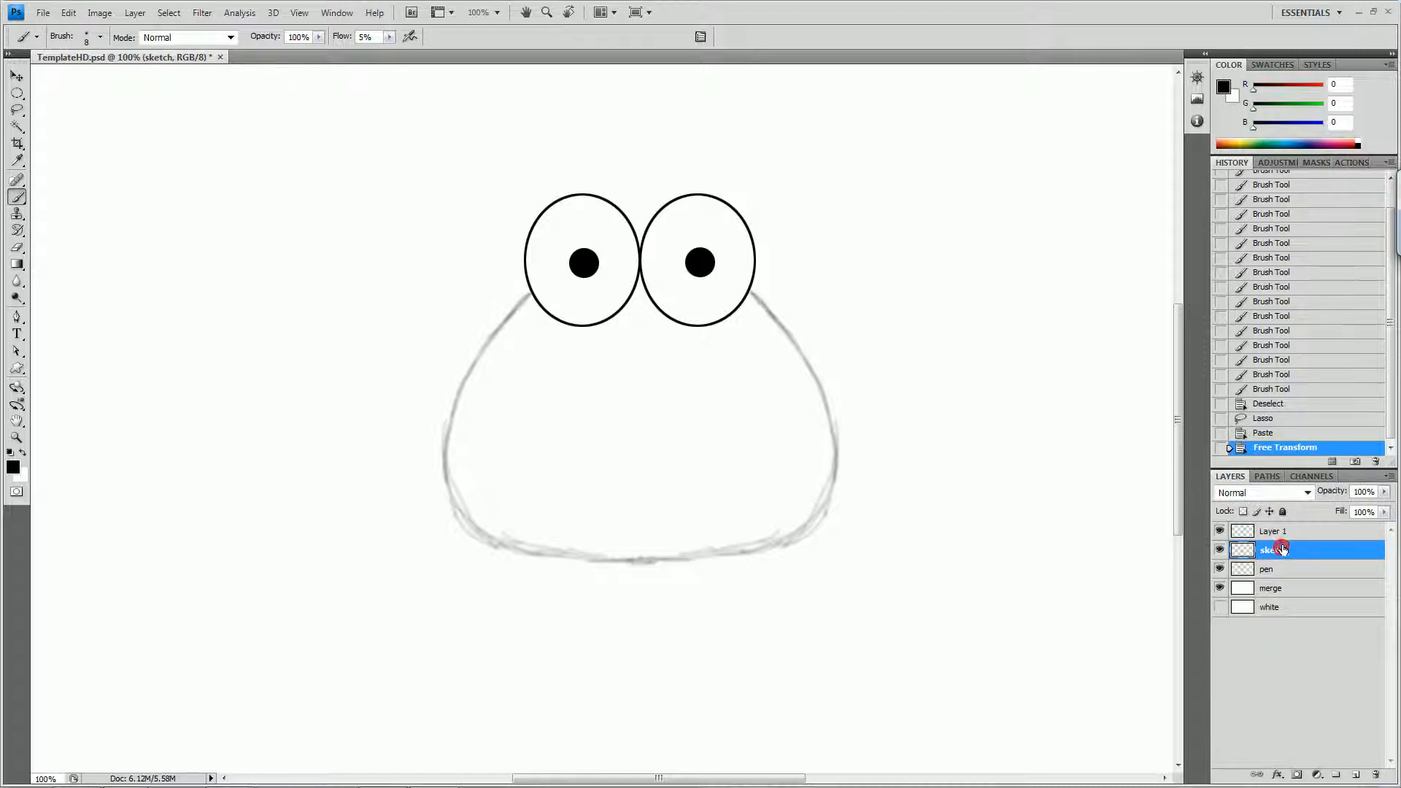
pyautogui.moveTo(1276, 550); pyautogui.dragTo(1277, 535)
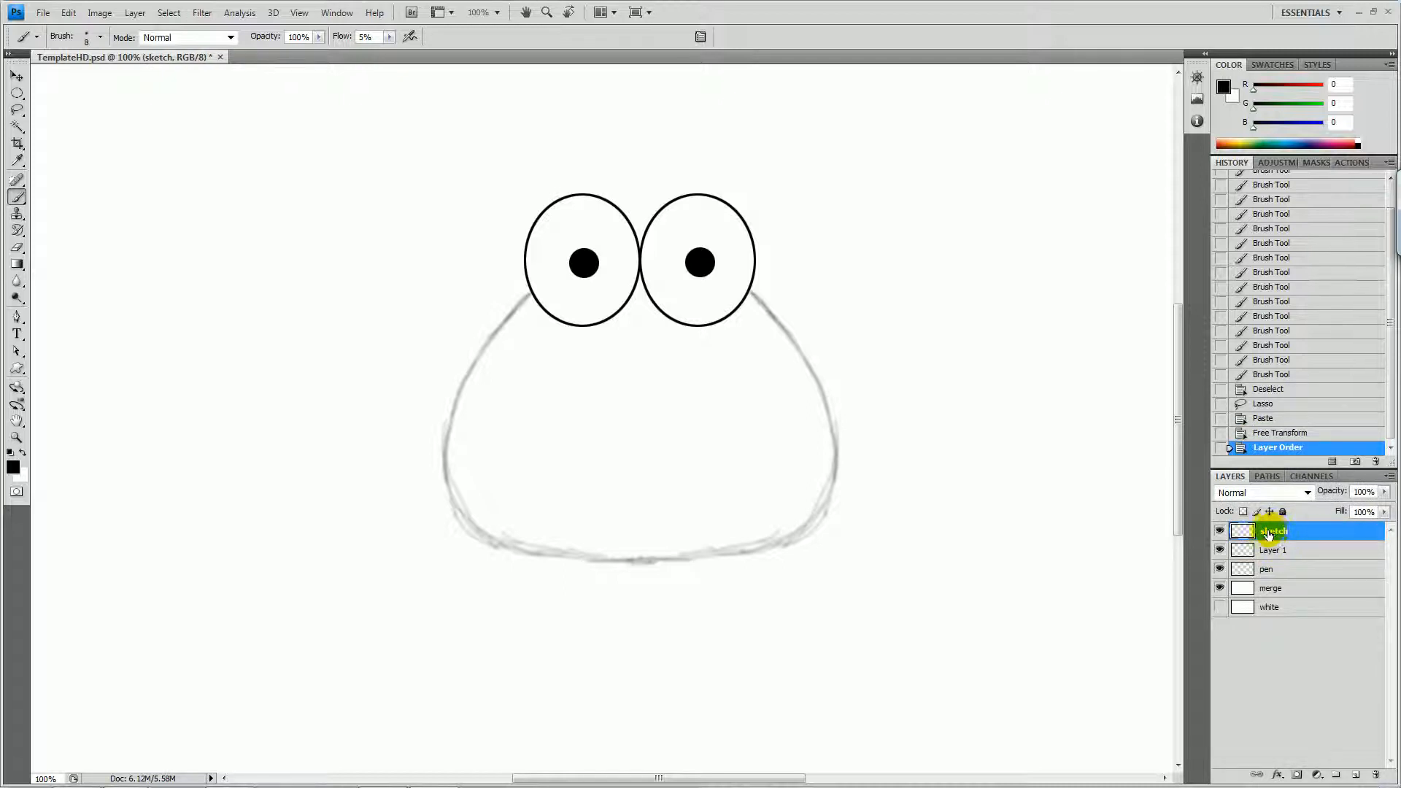
pyautogui.press('shift')
pyautogui.keyDown('shift'); pyautogui.click(1271, 552); pyautogui.keyUp('shift')
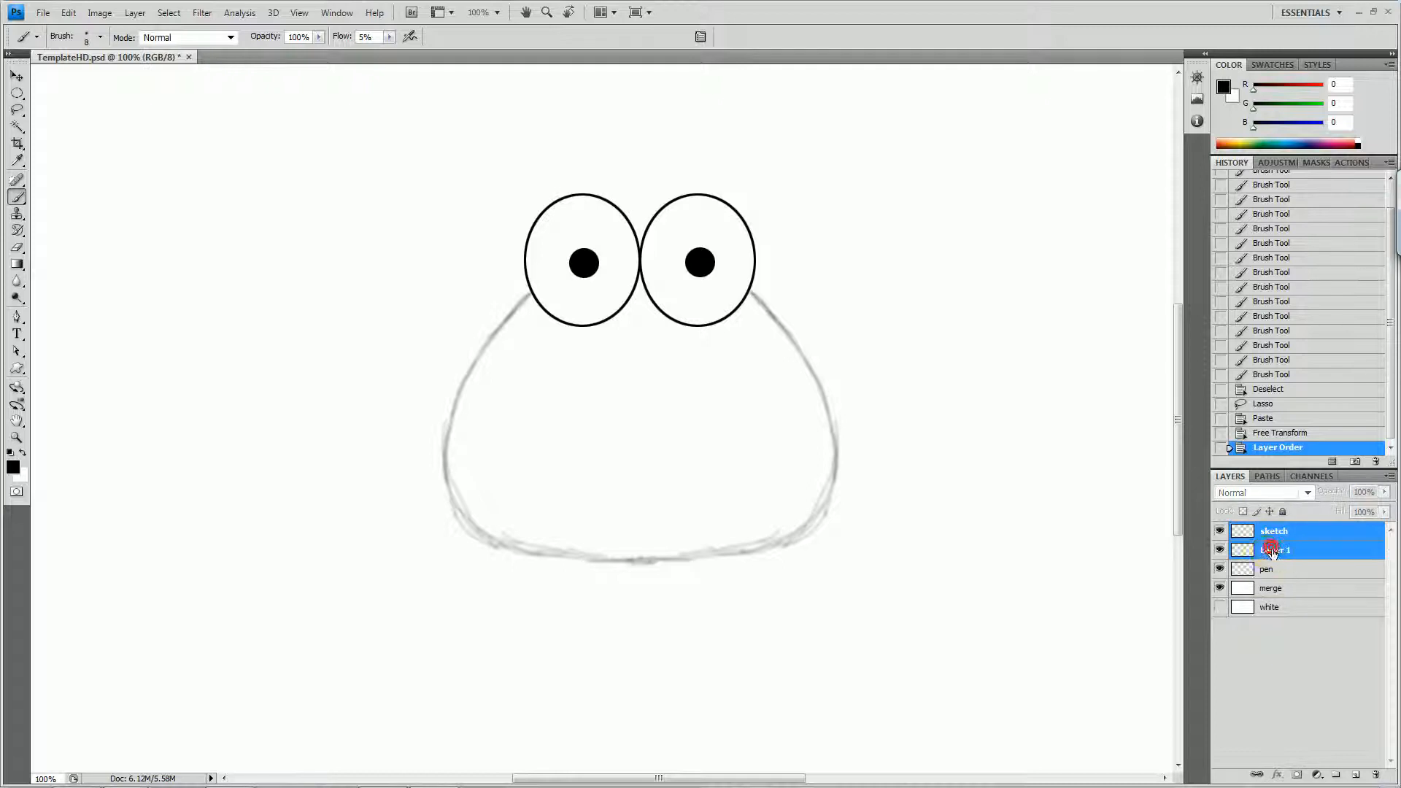
pyautogui.rightClick(1268, 553)
pyautogui.click(1169, 509)
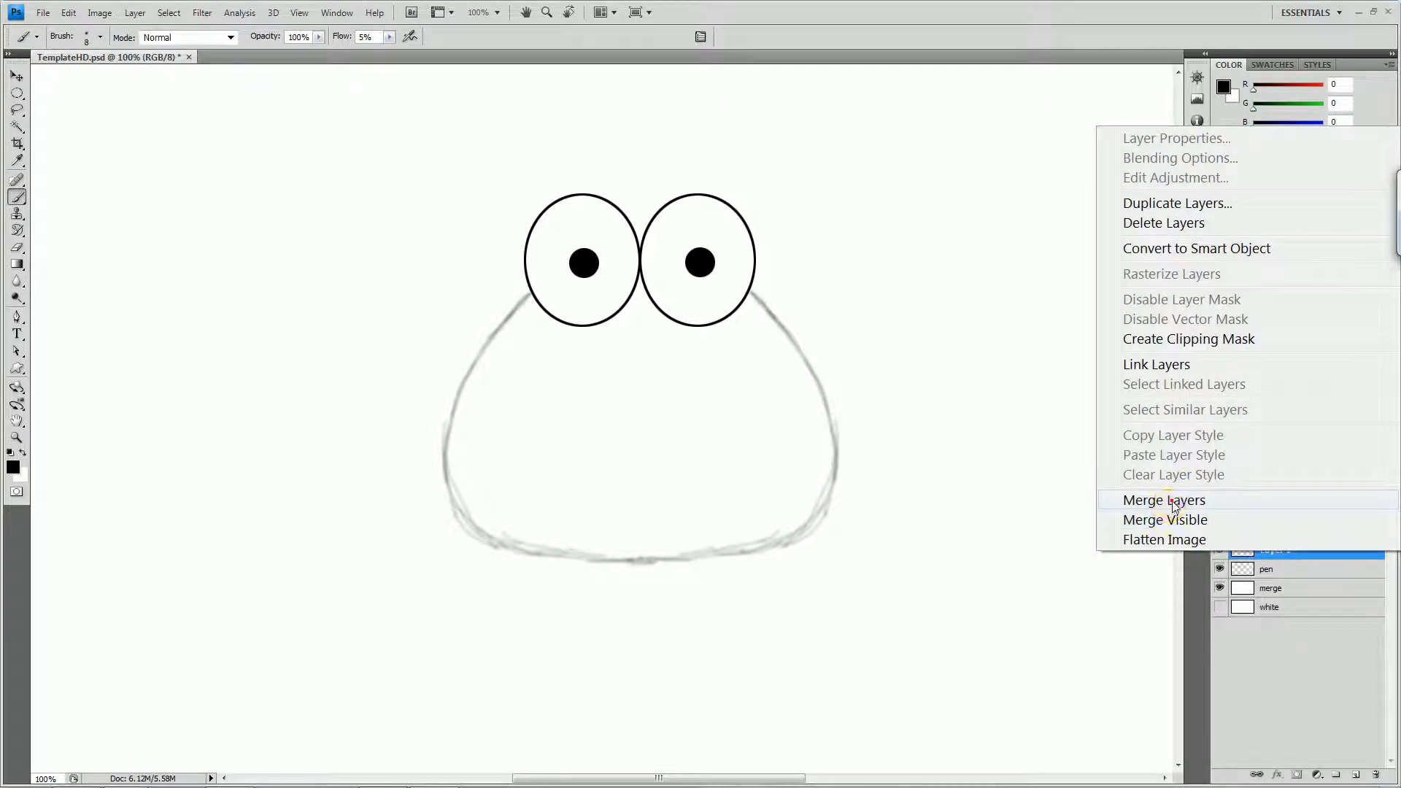
# Merge the selected layers into the sketch layer and brush over the body outline to blend its two halves.
pyautogui.click(1171, 502)
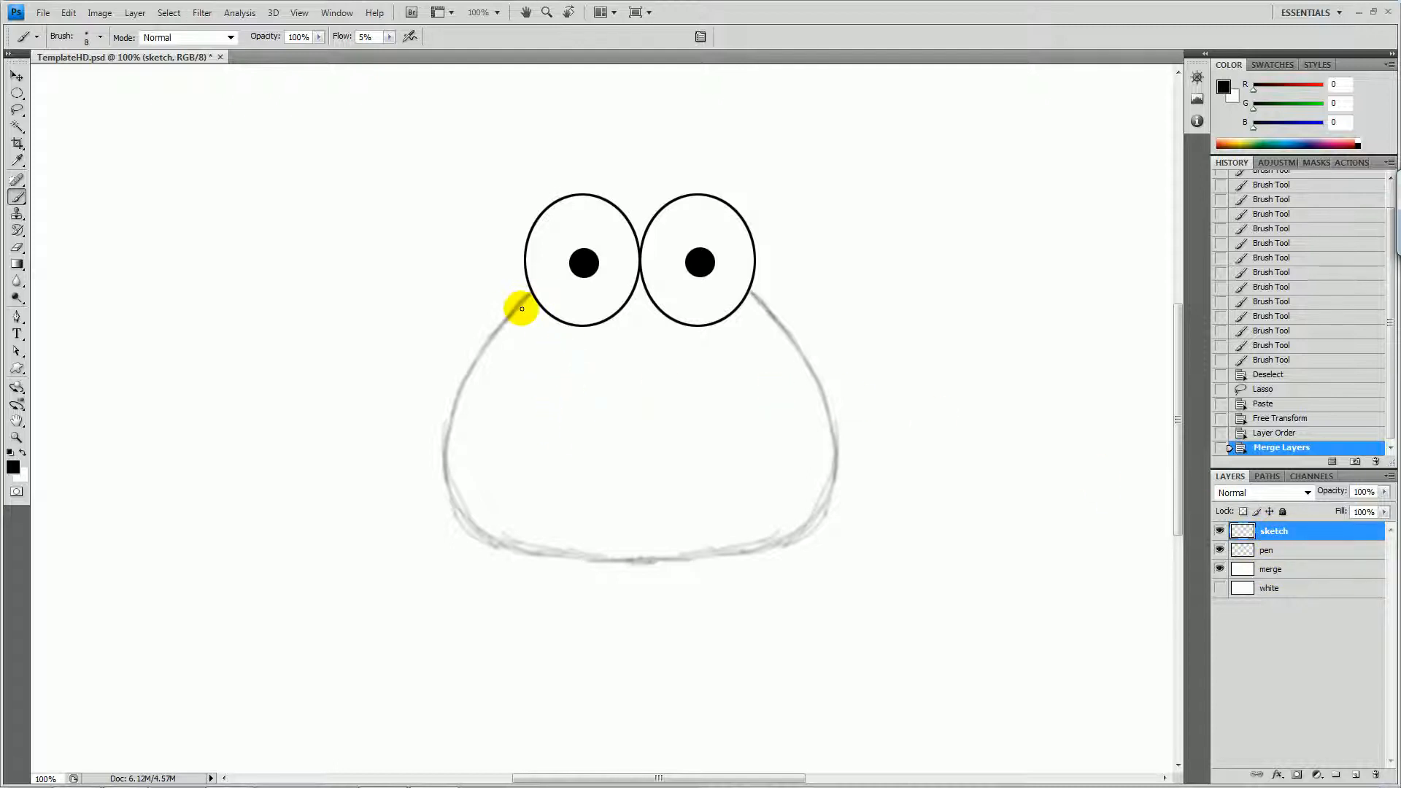
pyautogui.moveTo(506, 323); pyautogui.dragTo(471, 370)
pyautogui.moveTo(476, 356); pyautogui.dragTo(457, 467)
pyautogui.moveTo(457, 404)
pyautogui.mouseDown()
pyautogui.moveTo(501, 530)
pyautogui.moveTo(584, 534)
pyautogui.moveTo(542, 550)
pyautogui.moveTo(495, 525)
pyautogui.moveTo(568, 560)
pyautogui.moveTo(644, 563)
pyautogui.moveTo(582, 563)
pyautogui.moveTo(730, 559)
pyautogui.mouseUp()
pyautogui.moveTo(722, 560); pyautogui.dragTo(734, 558)
pyautogui.moveTo(656, 569); pyautogui.dragTo(619, 568)
pyautogui.moveTo(808, 532)
pyautogui.mouseDown()
pyautogui.moveTo(786, 542)
pyautogui.moveTo(833, 501)
pyautogui.mouseUp()
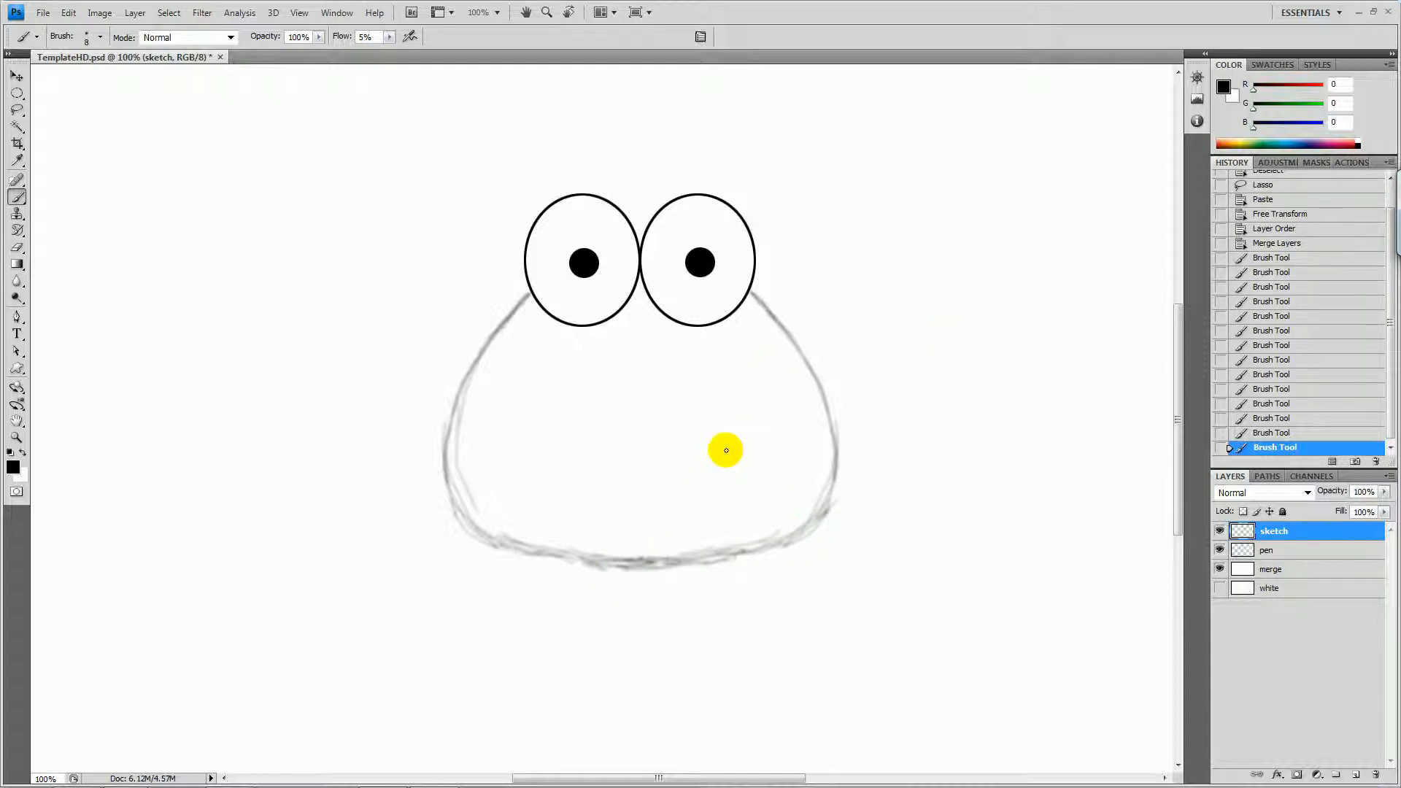
# Move the sketch layer below the pen layer and set its opacity to 50%.
pyautogui.click(1268, 556)
pyautogui.moveTo(1268, 556); pyautogui.dragTo(1271, 536)
pyautogui.click(1282, 553)
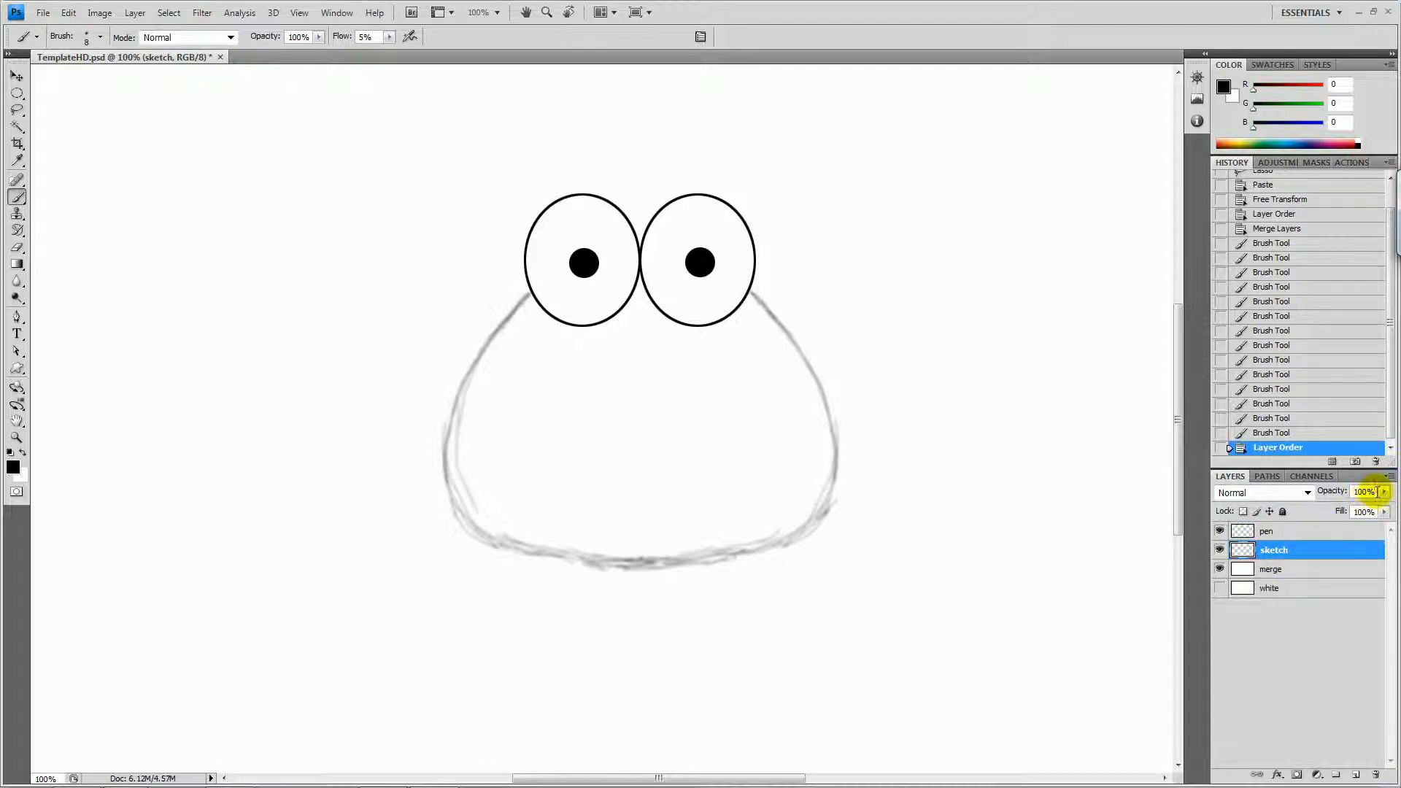
pyautogui.write('50')
pyautogui.press('Return')
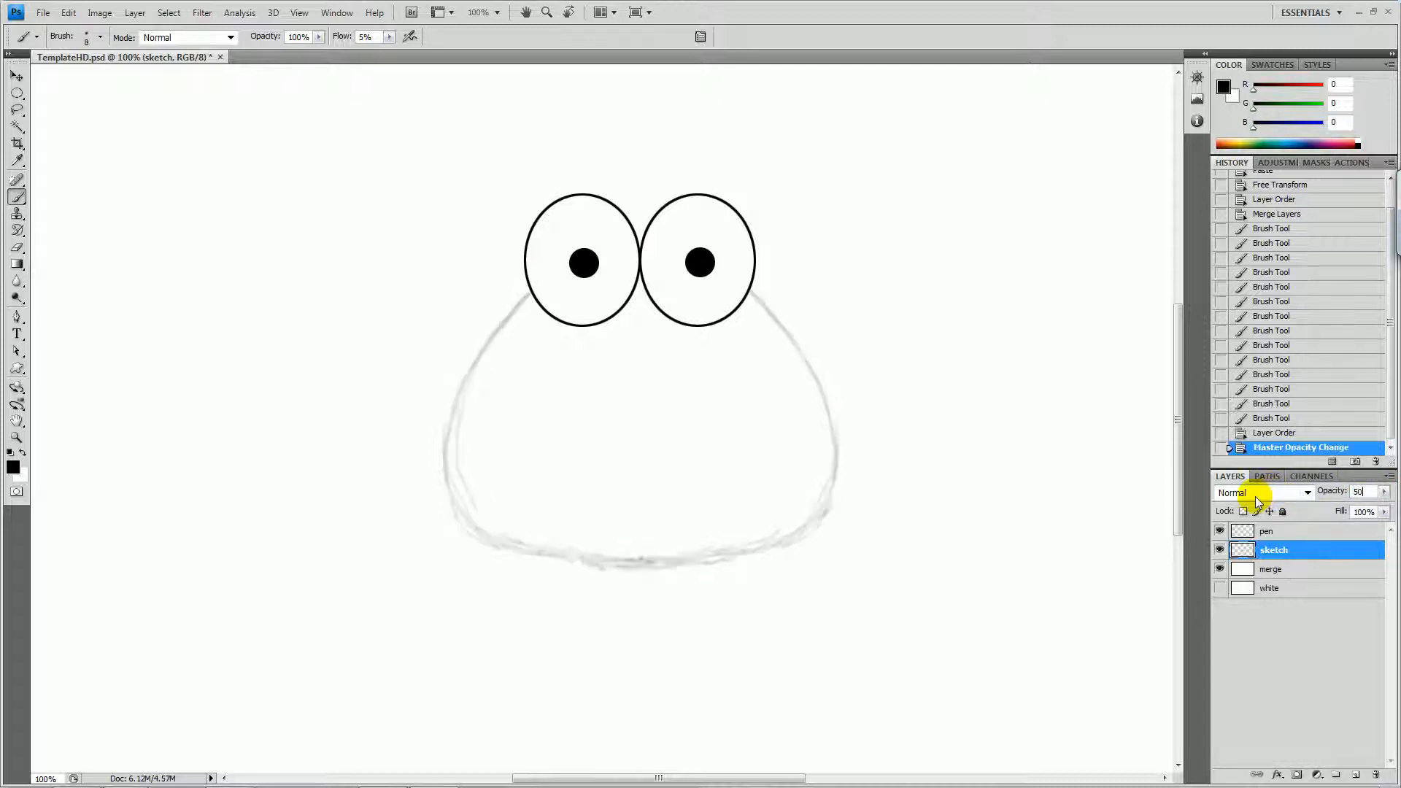
# Place a Pen tool path from the left eye's lower edge through the body's bottom centre to the right eye's lower edge.
pyautogui.press('p')
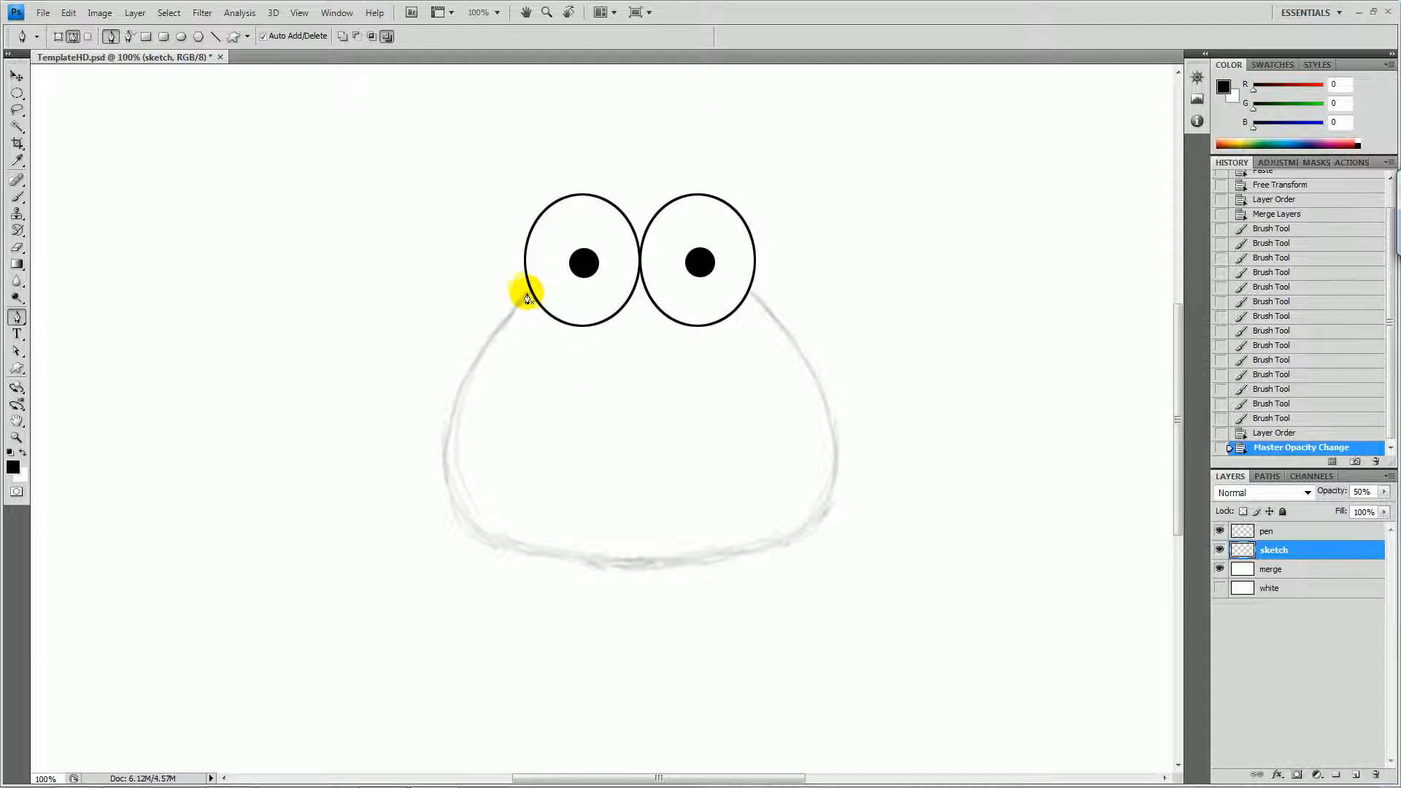
pyautogui.press('z')
pyautogui.moveTo(335, 162); pyautogui.dragTo(940, 643)
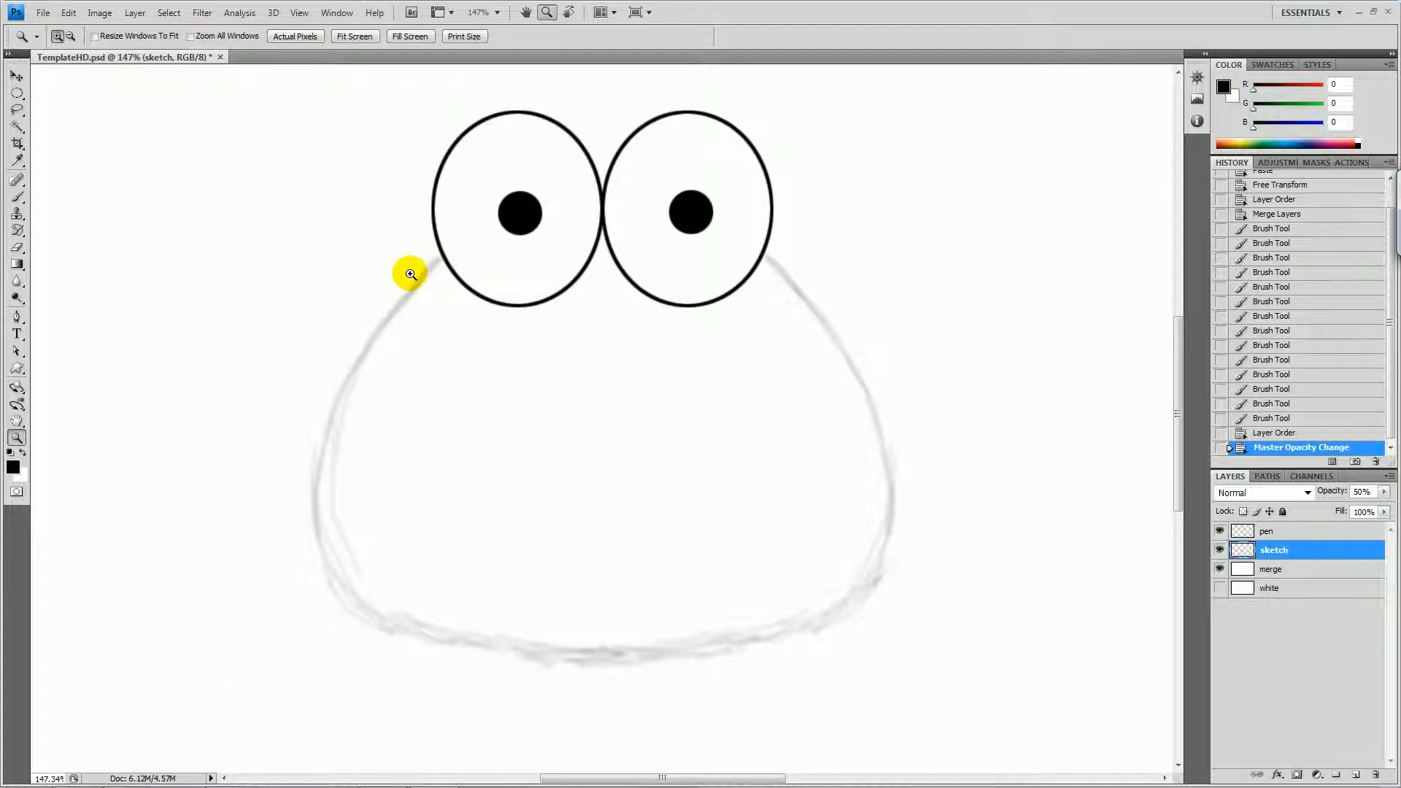
pyautogui.press('p')
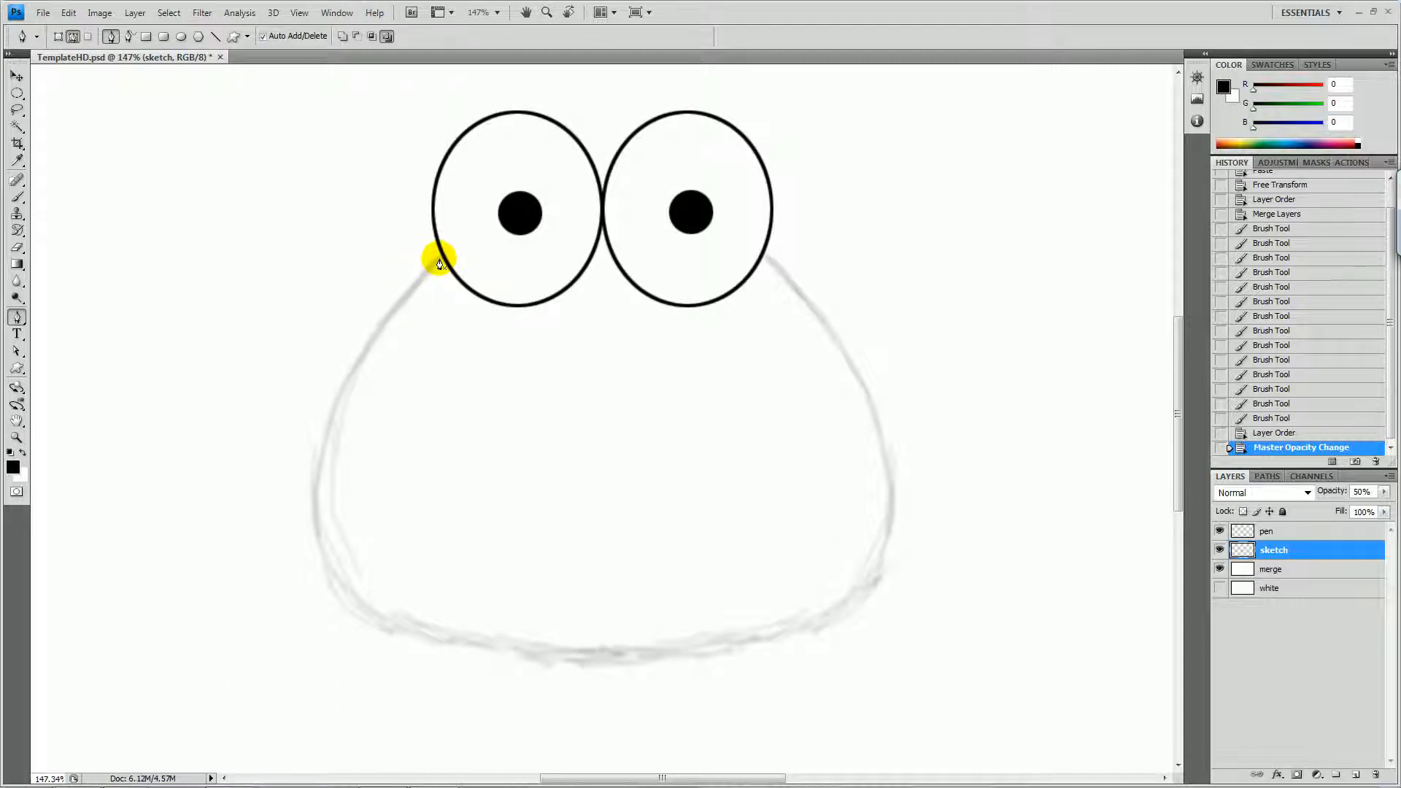
pyautogui.click(441, 263)
pyautogui.press('Up')
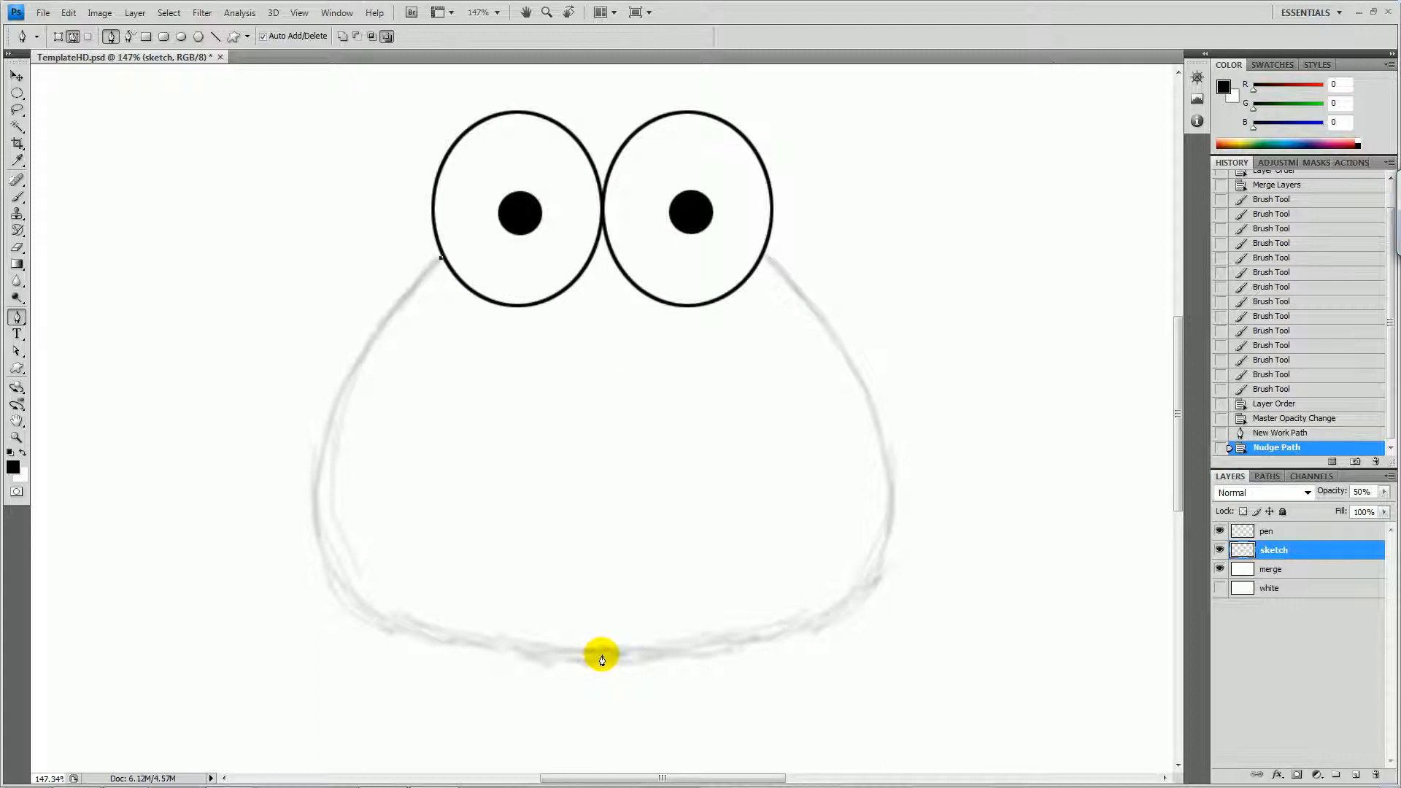
pyautogui.click(601, 659)
pyautogui.press('Up')
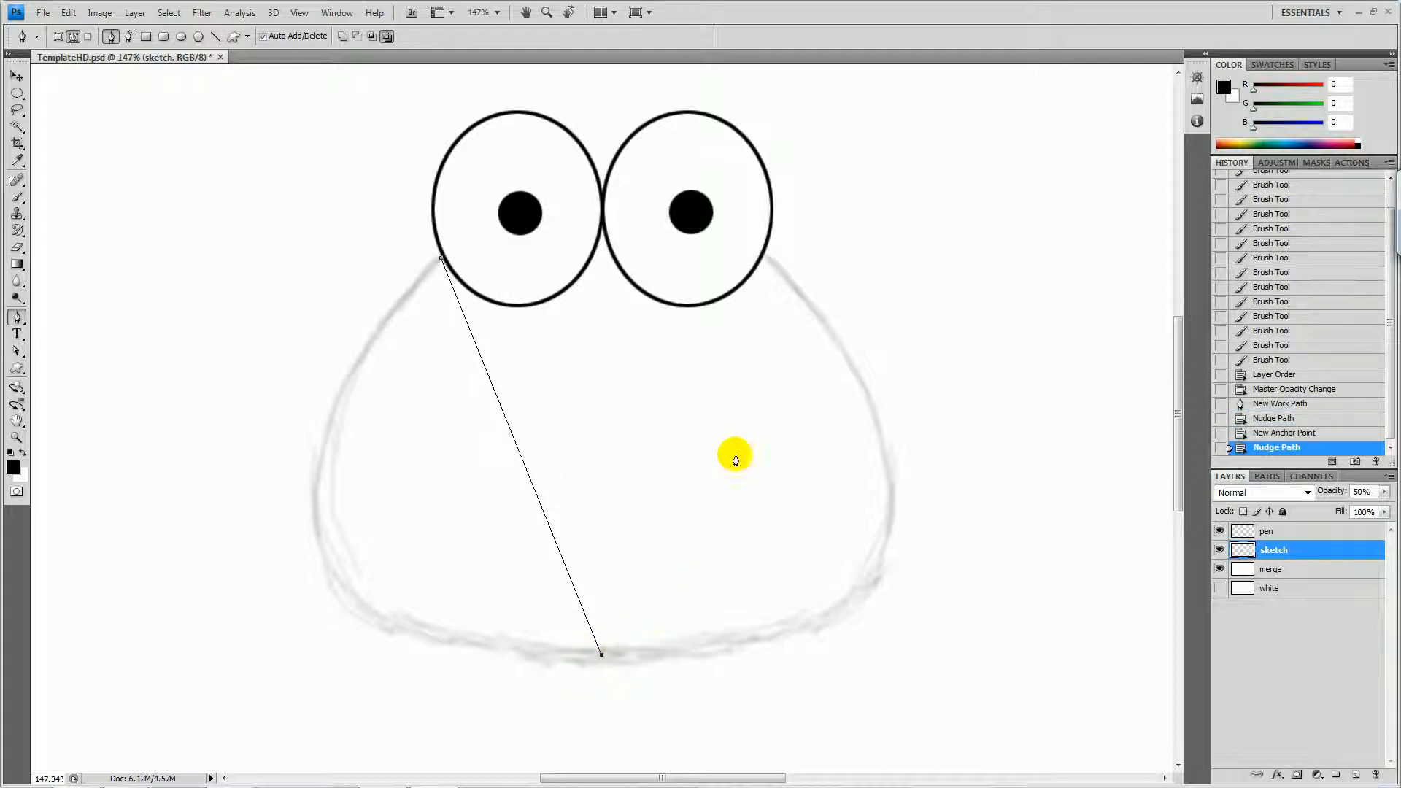
pyautogui.click(765, 261)
pyautogui.press('Up')
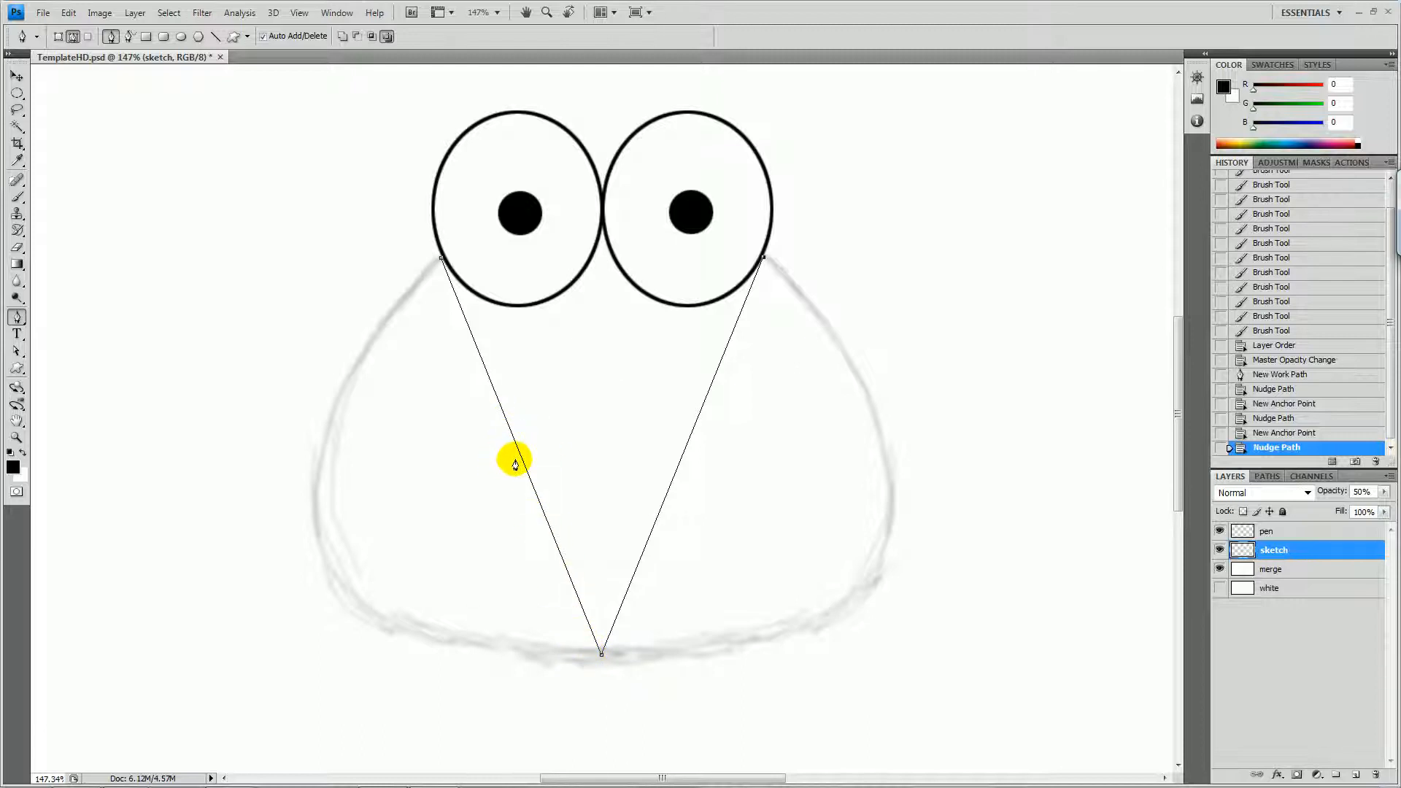
# Activate the Add Anchor Point tool for the body path.
pyautogui.keyDown('alt'); pyautogui.click(16, 321); pyautogui.keyUp('alt')
pyautogui.click(18, 318)
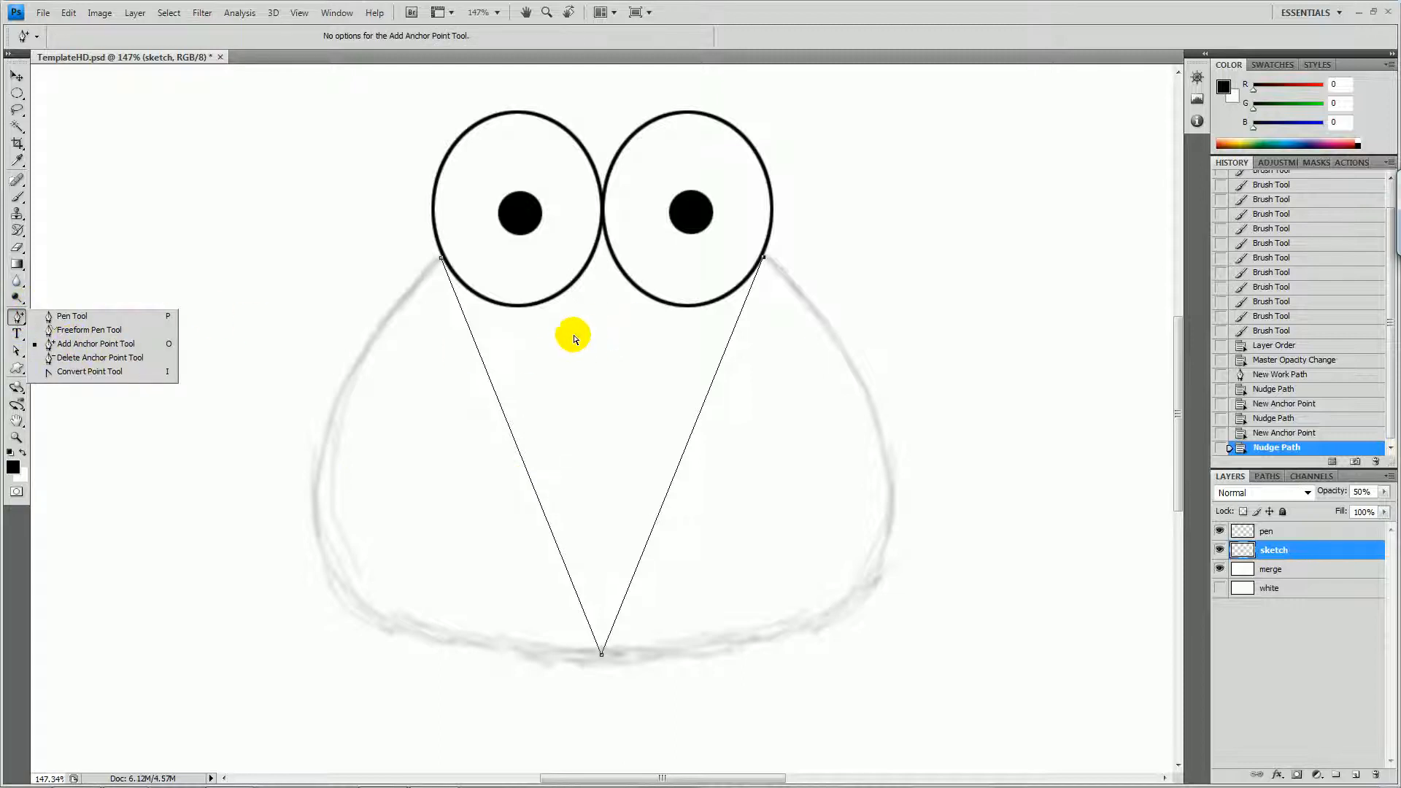
pyautogui.click(502, 394)
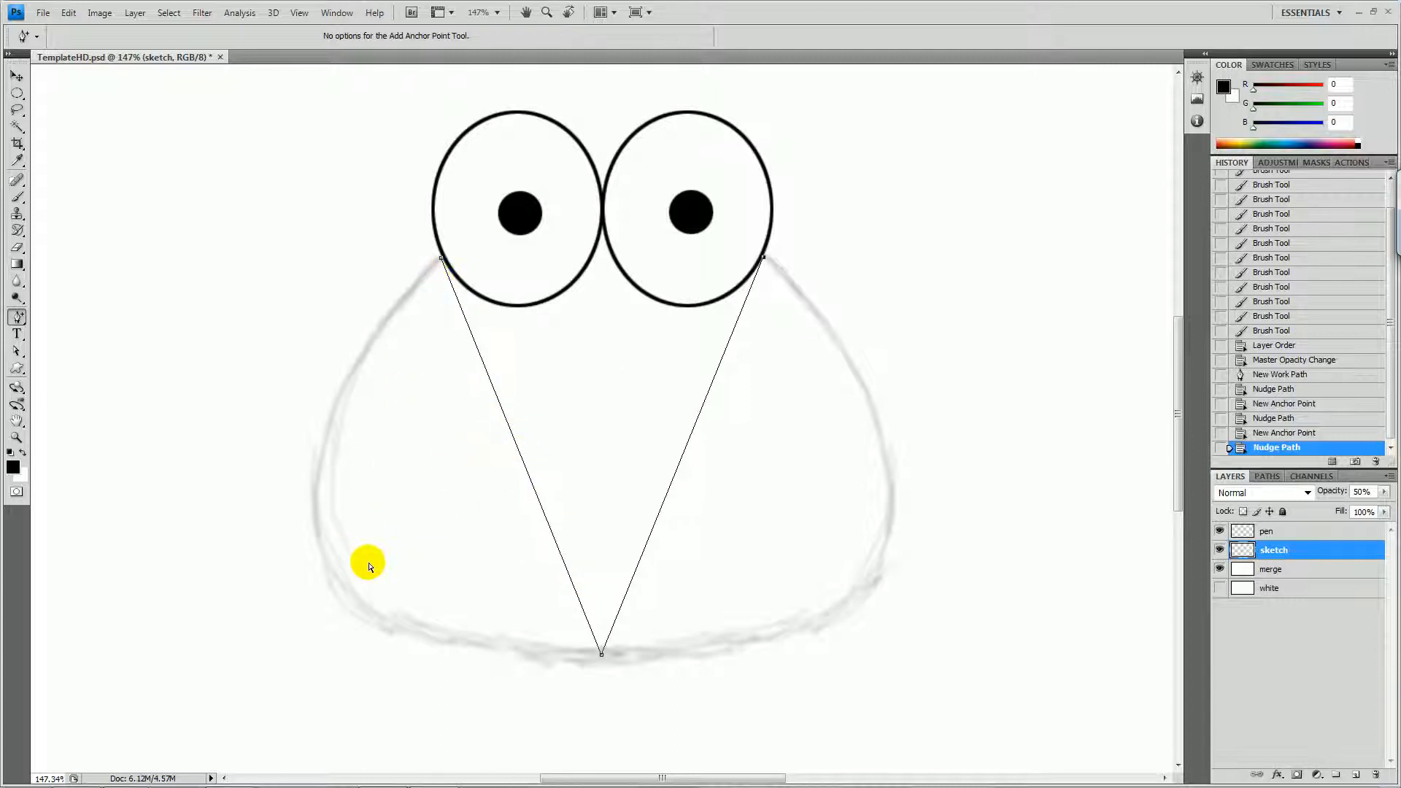
pyautogui.click(518, 453)
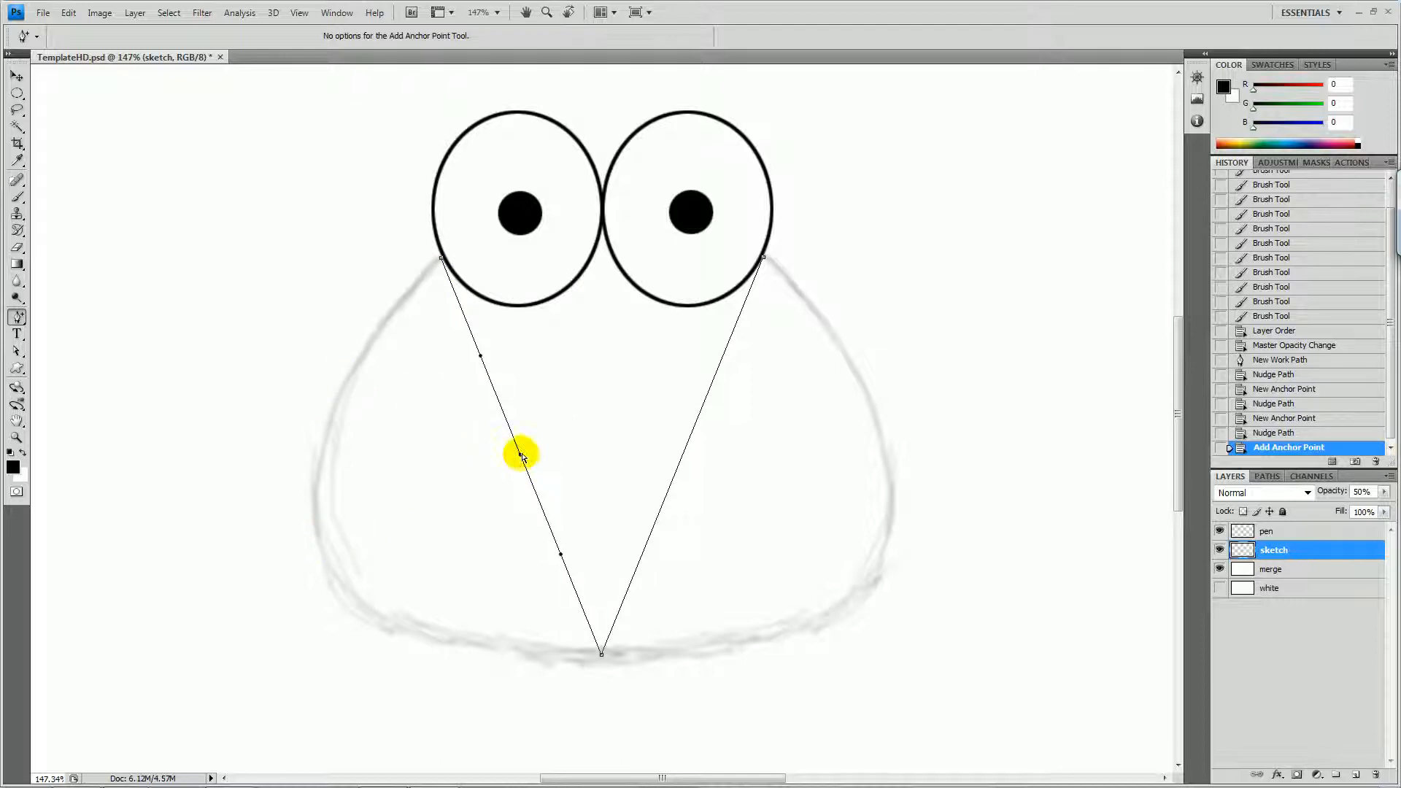
pyautogui.click(521, 459)
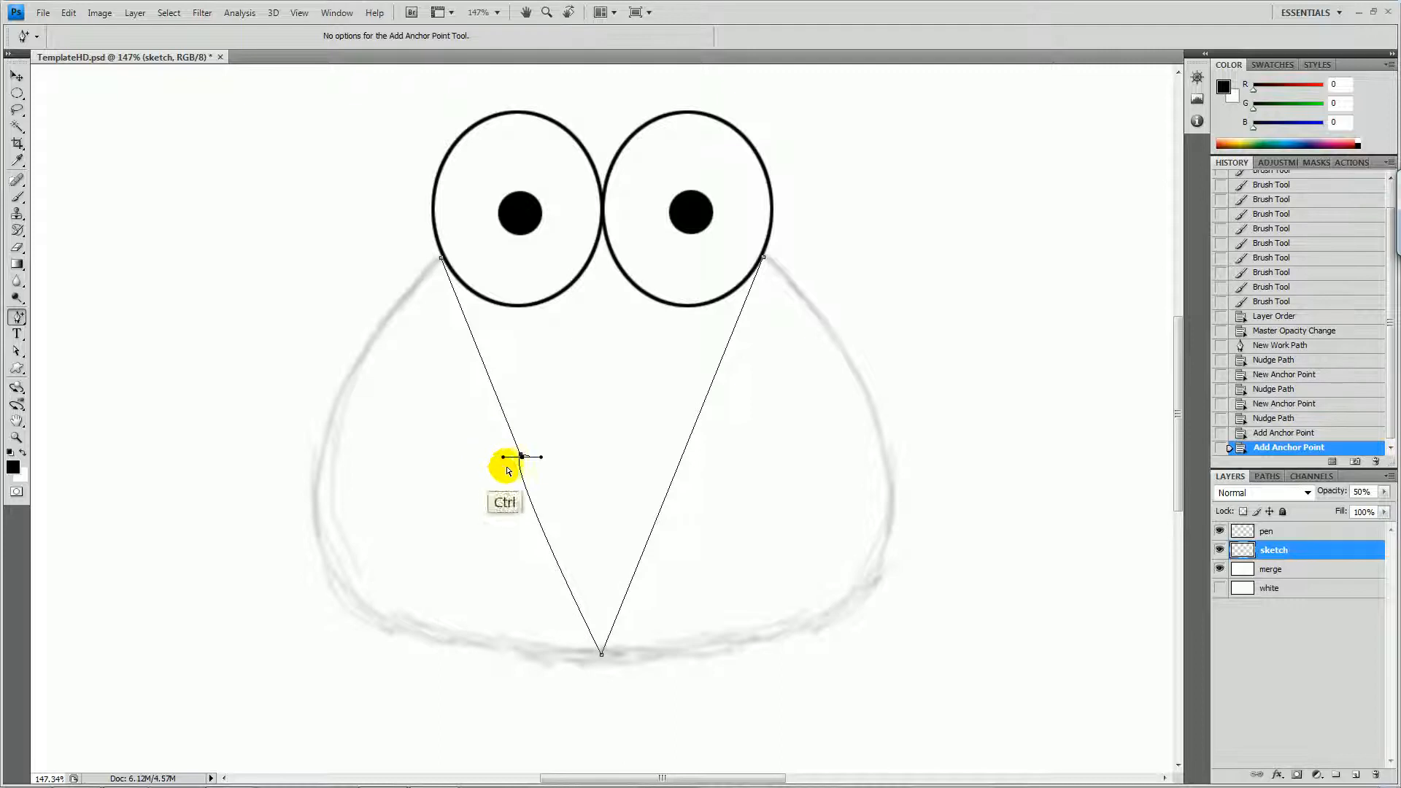
pyautogui.hotkey('ctrl', 'alt', 'z')
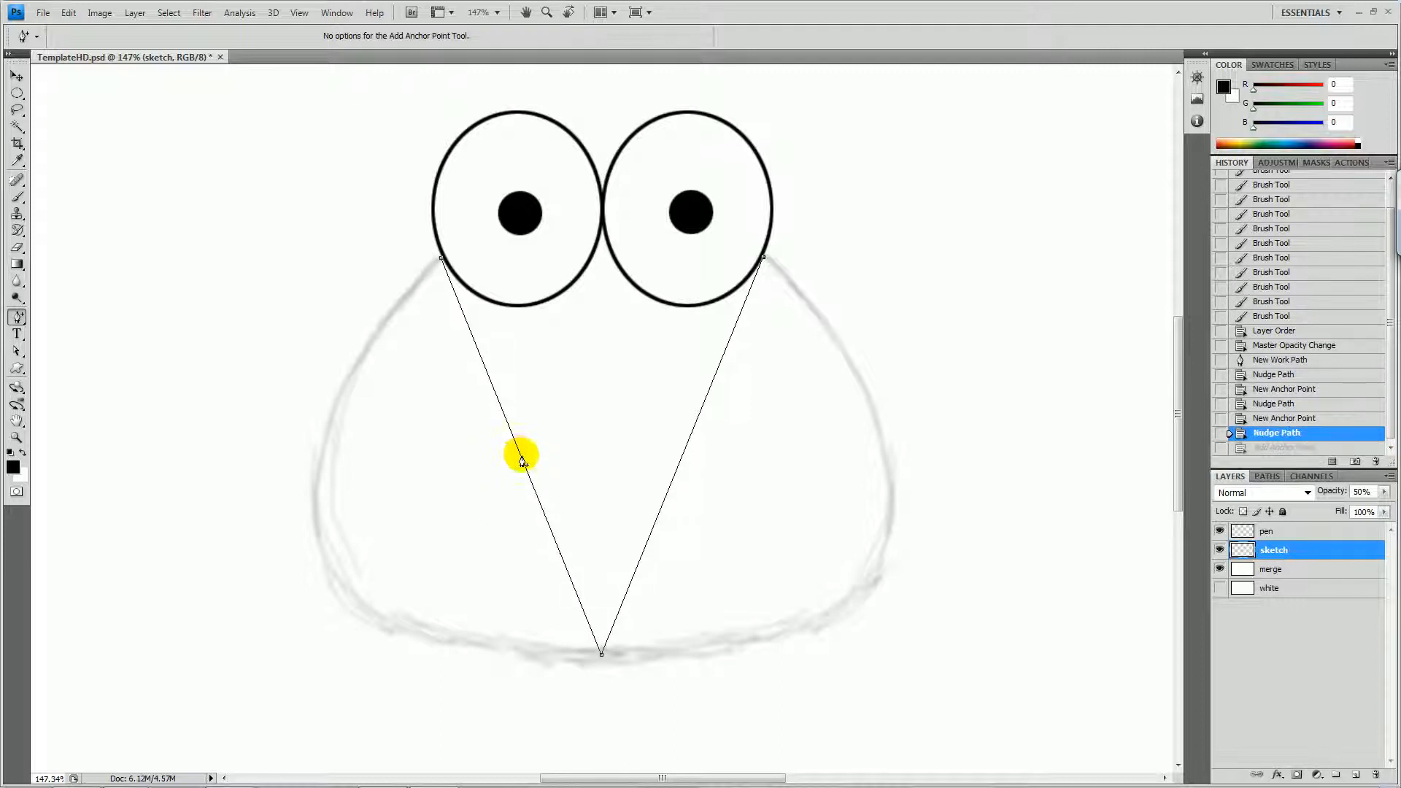
# Add an anchor point midway along the left segment, move it to the sketch's lower-left curve and shape its handles to follow the outline.
pyautogui.click(520, 455)
pyautogui.moveTo(521, 456); pyautogui.dragTo(327, 510)
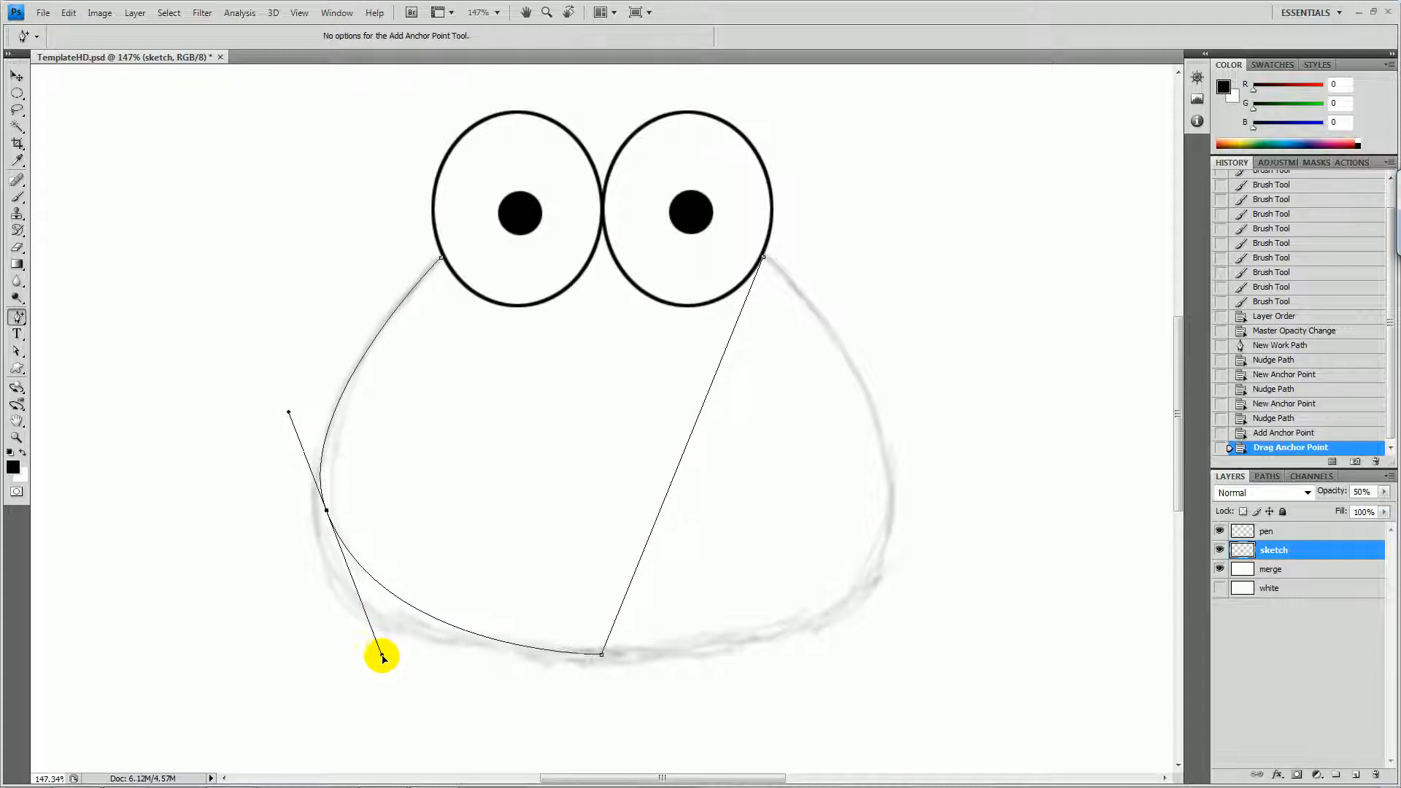
pyautogui.moveTo(387, 665); pyautogui.dragTo(413, 697)
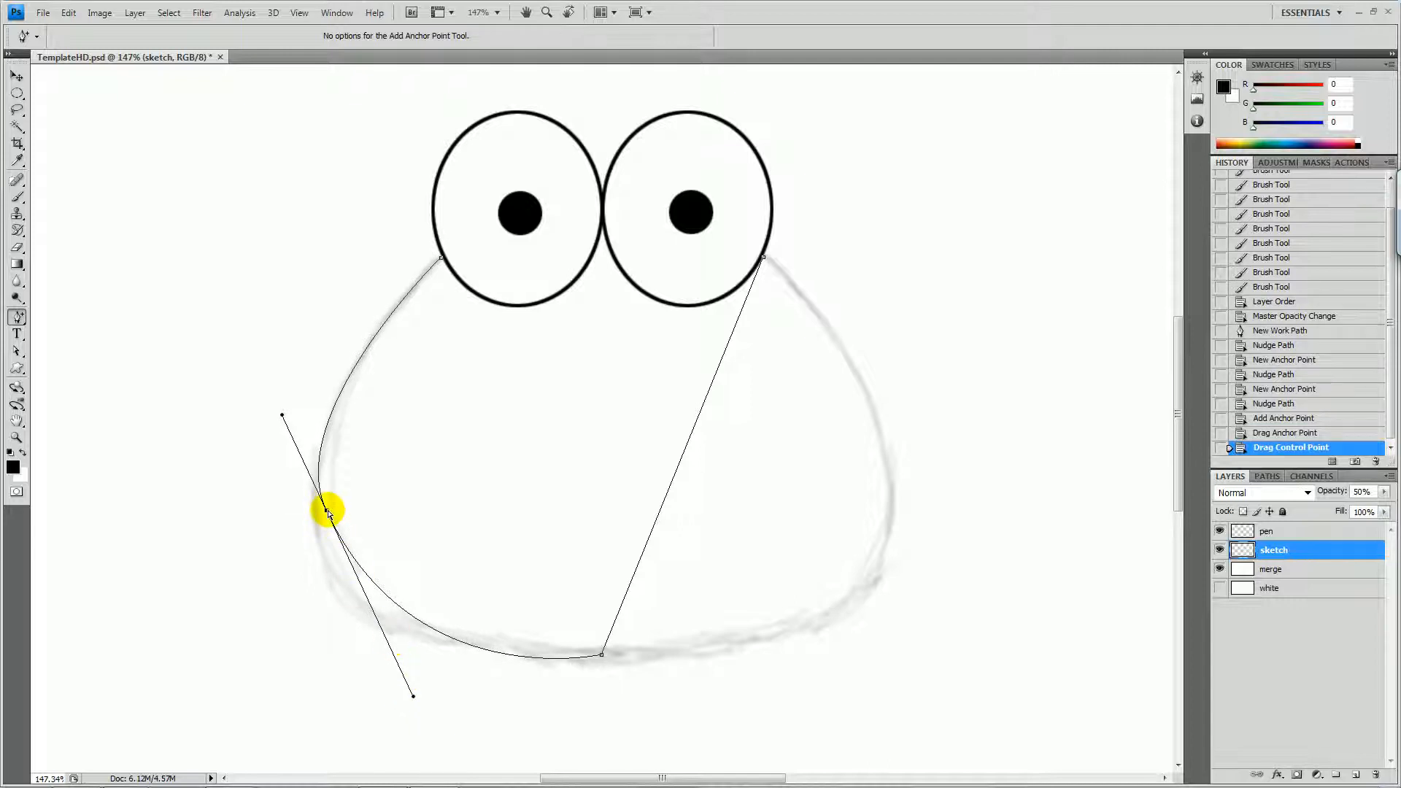
pyautogui.moveTo(327, 515); pyautogui.dragTo(340, 570)
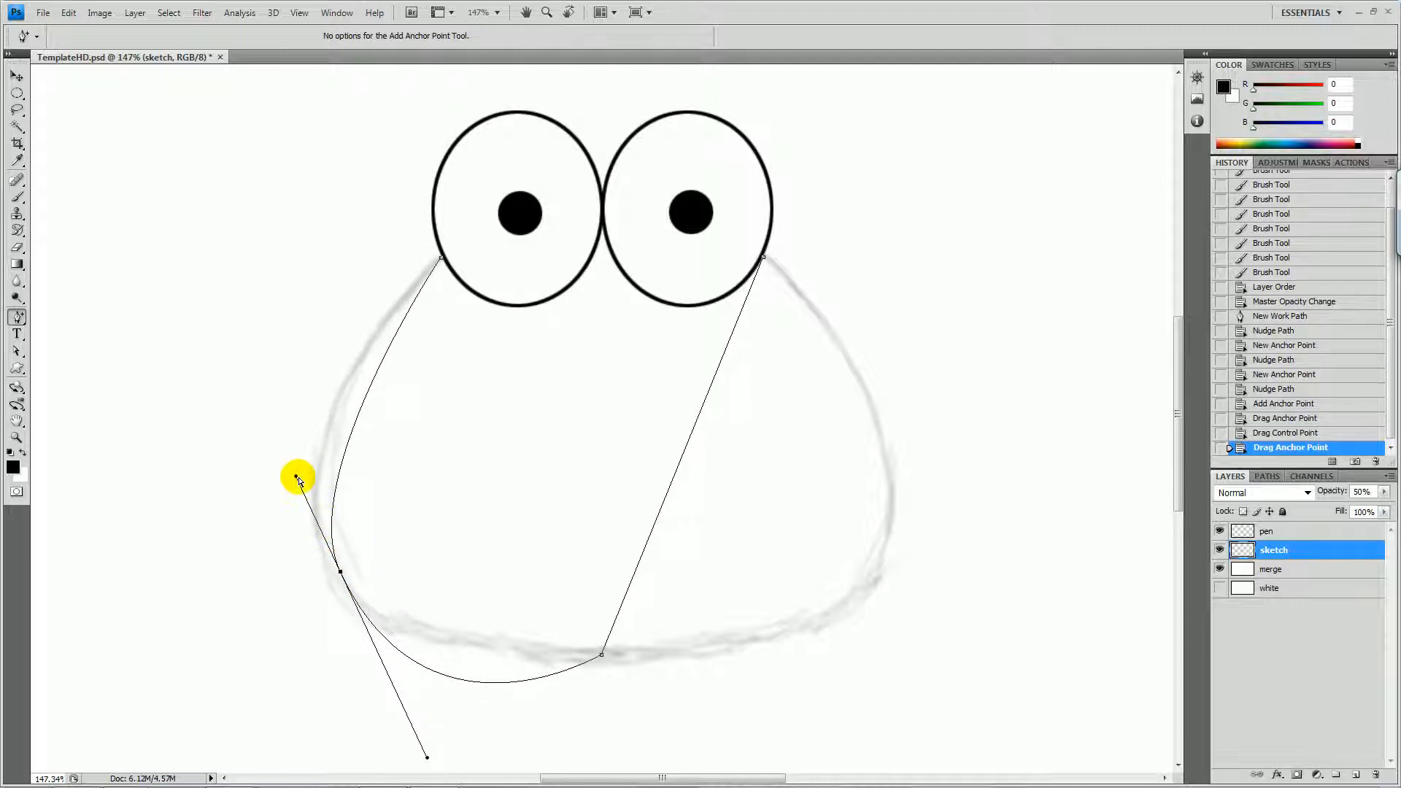
pyautogui.moveTo(295, 478); pyautogui.dragTo(265, 419)
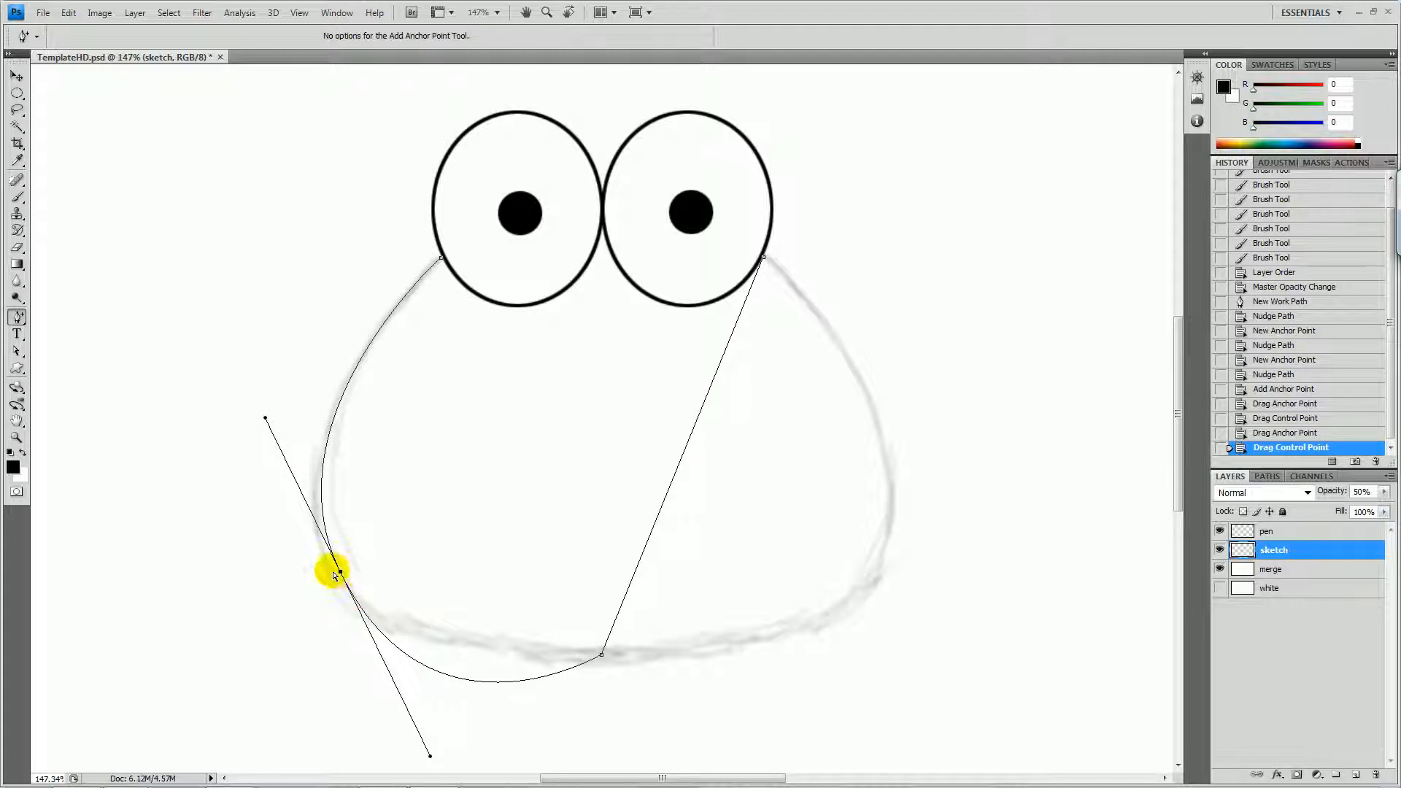
pyautogui.moveTo(340, 571); pyautogui.dragTo(334, 579)
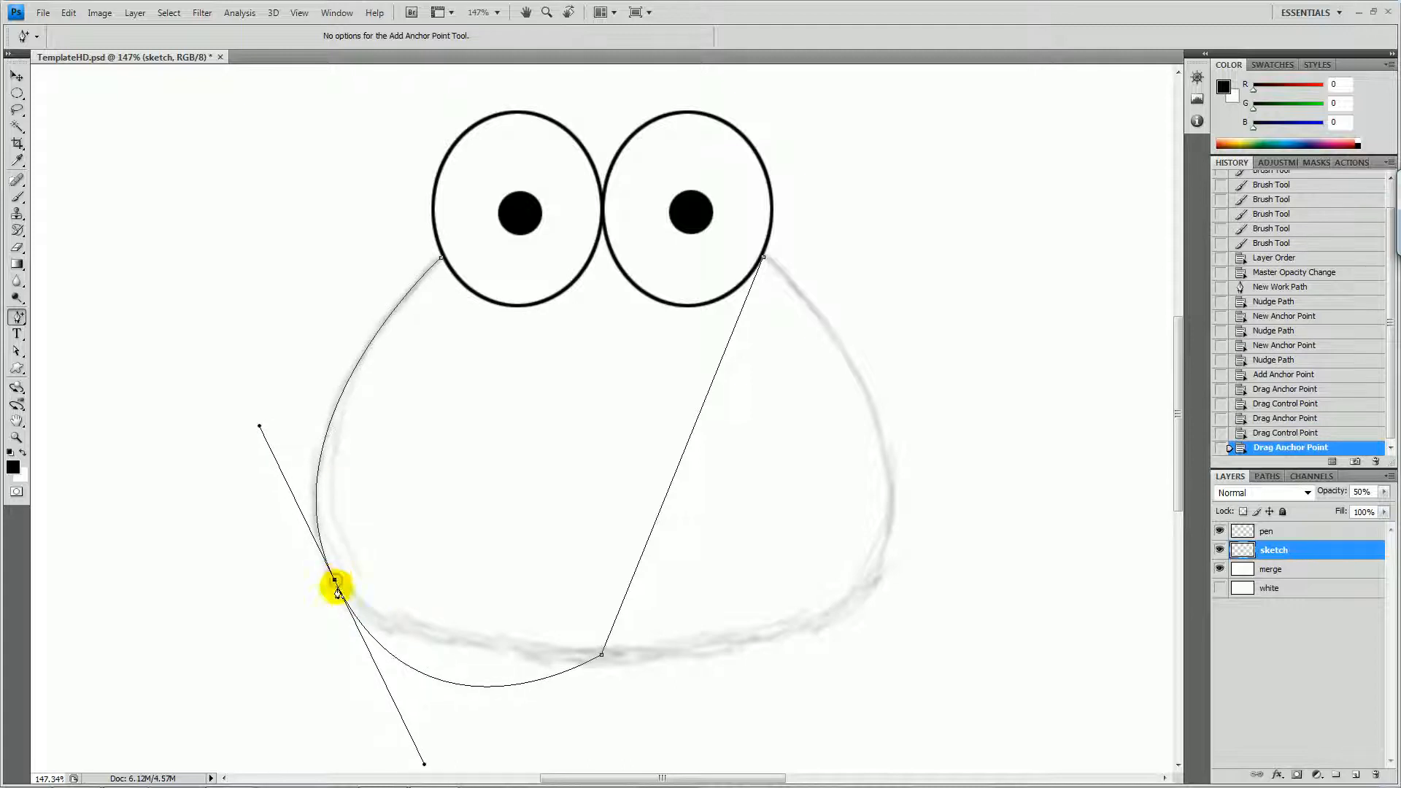
pyautogui.moveTo(425, 767); pyautogui.dragTo(387, 669)
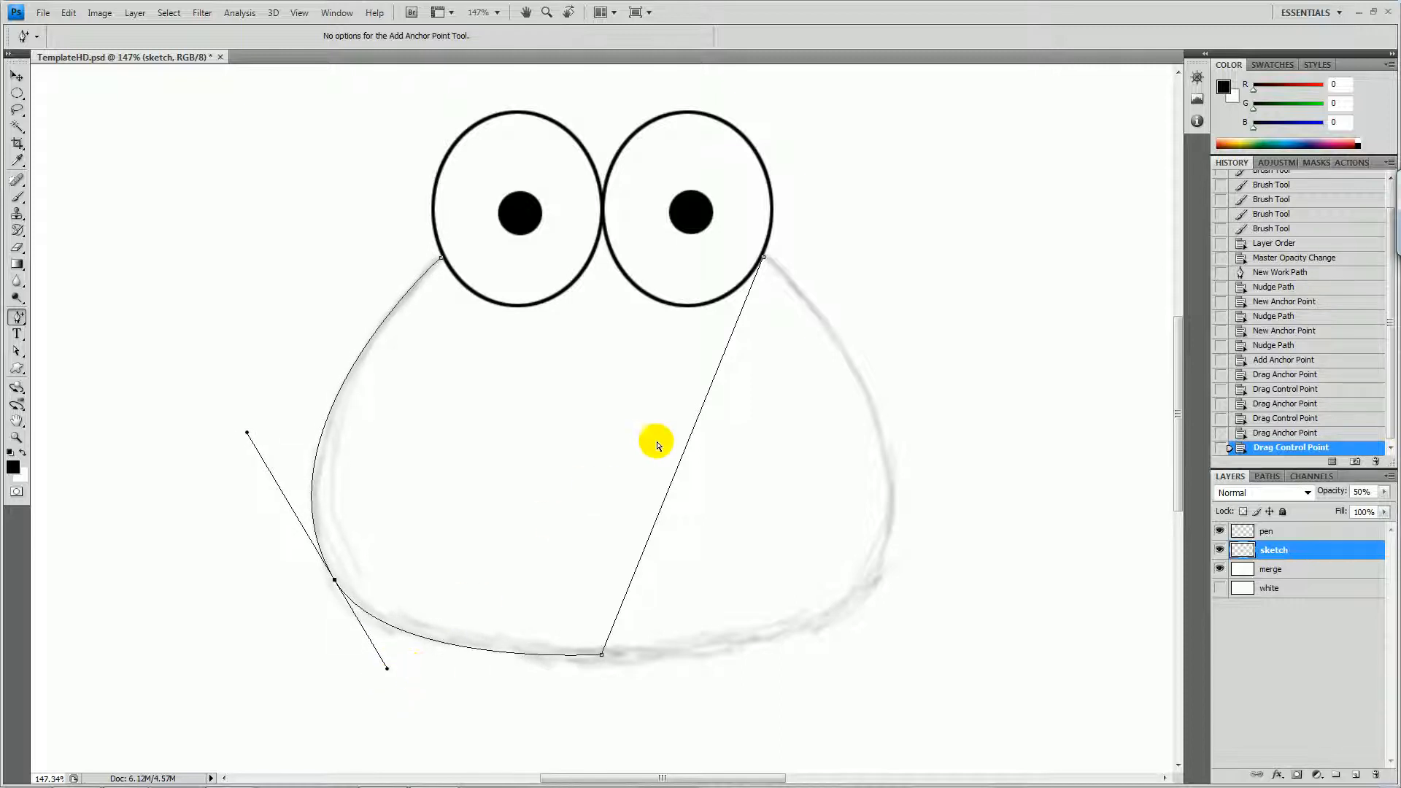
# Add an anchor point midway along the right segment, move it to the sketch's lower-right curve and extend its handles to match the outline.
pyautogui.click(676, 475)
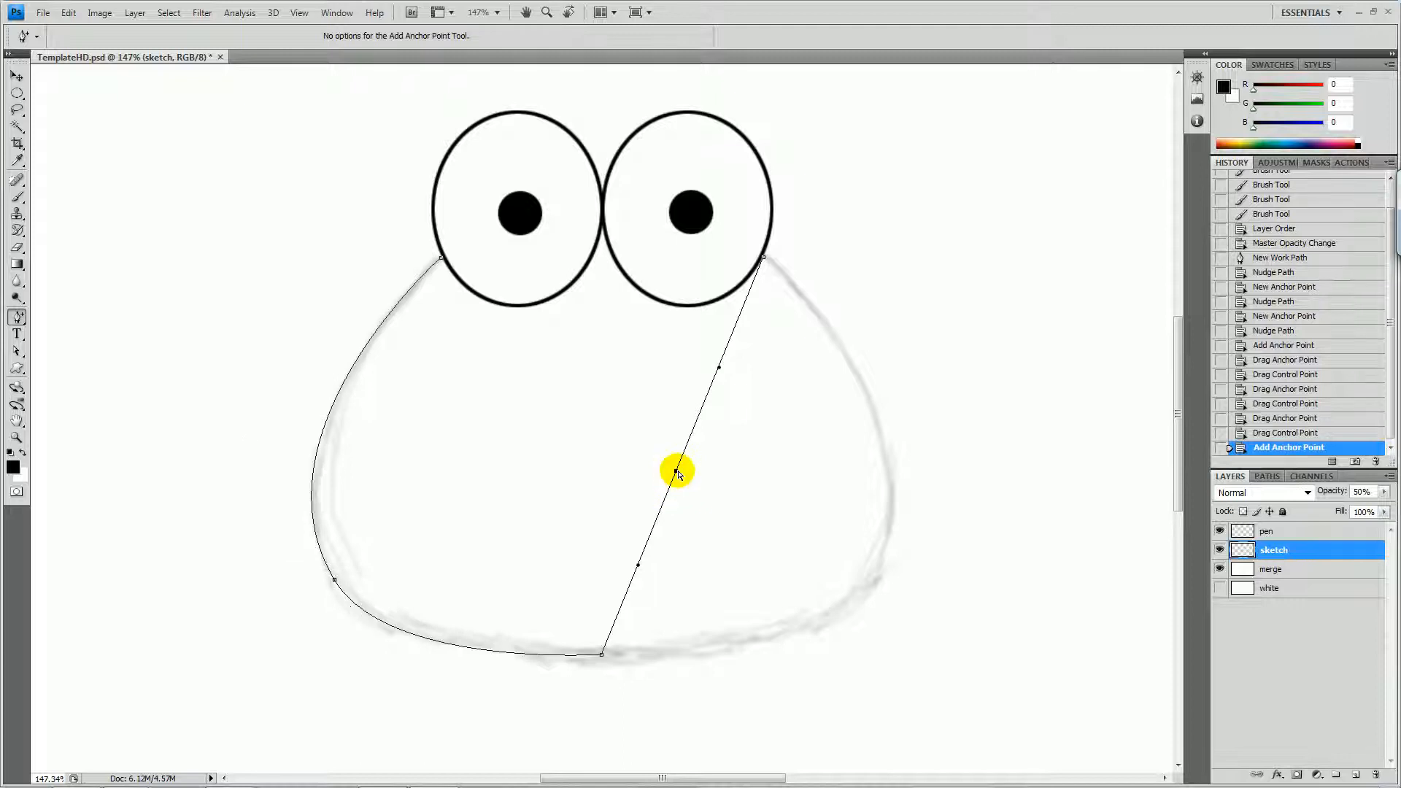
pyautogui.moveTo(676, 475)
pyautogui.mouseDown()
pyautogui.moveTo(792, 503)
pyautogui.moveTo(881, 570)
pyautogui.moveTo(883, 554)
pyautogui.mouseUp()
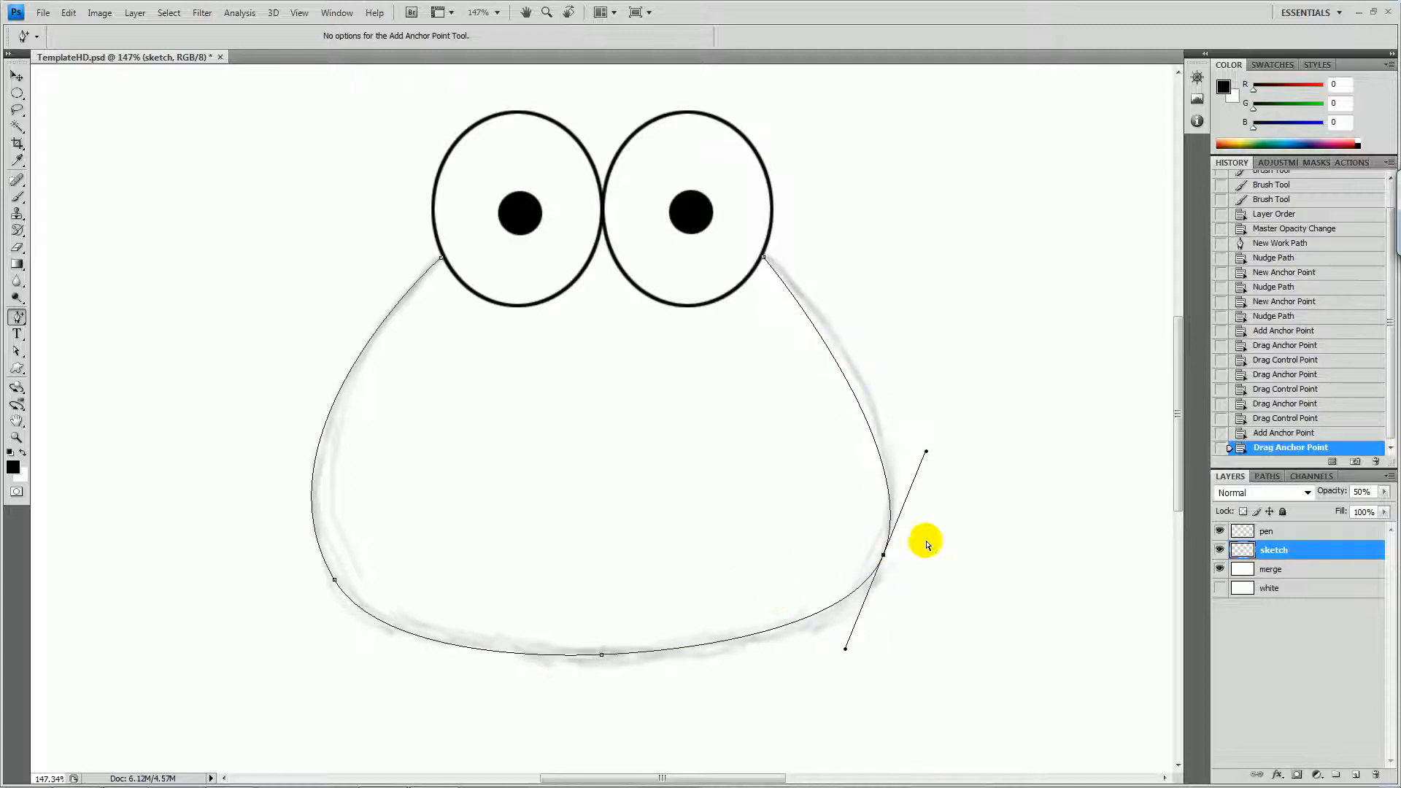
pyautogui.moveTo(928, 451); pyautogui.dragTo(941, 431)
pyautogui.moveTo(841, 648); pyautogui.dragTo(826, 669)
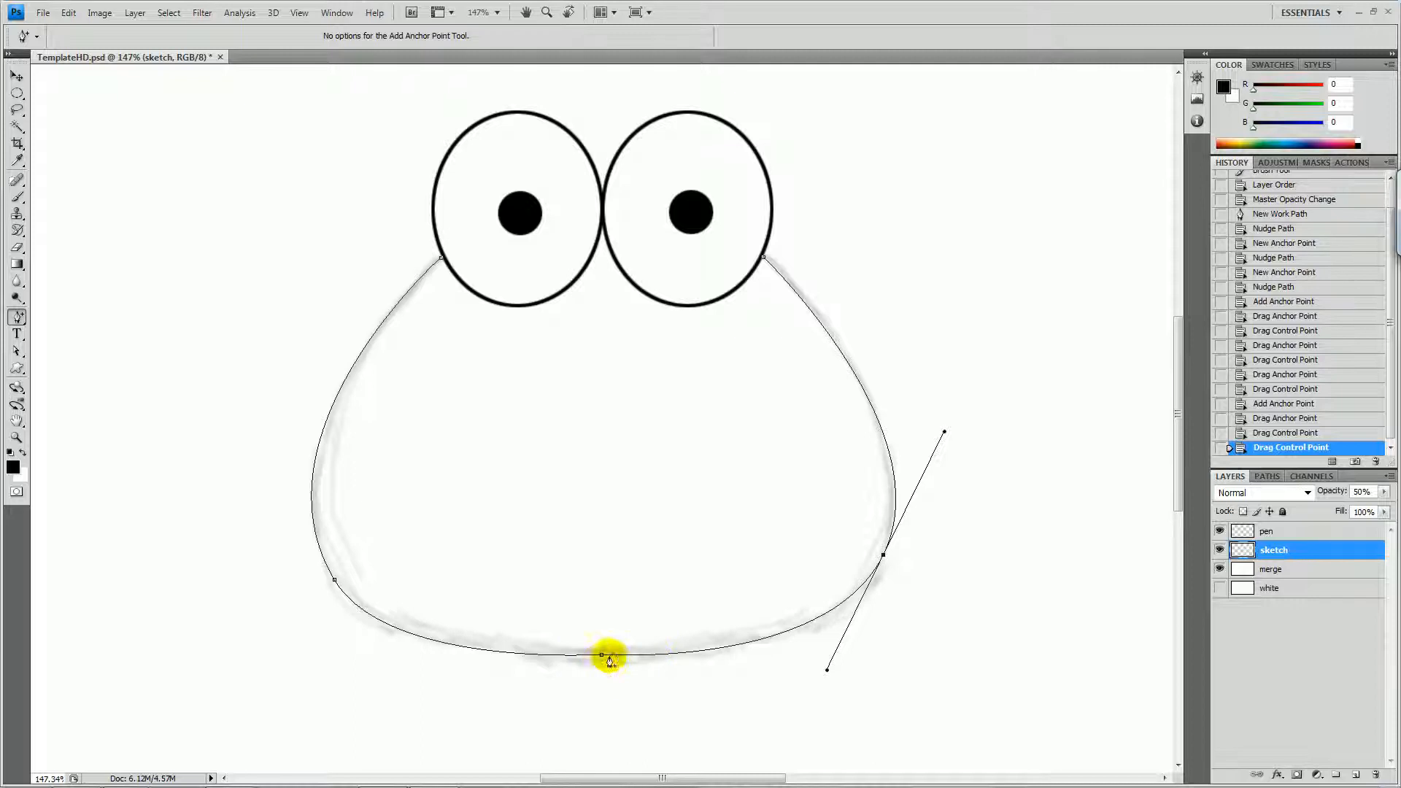
# Hide the sketch layer and move the path's bottom-centre anchor point slightly down.
pyautogui.click(1219, 551)
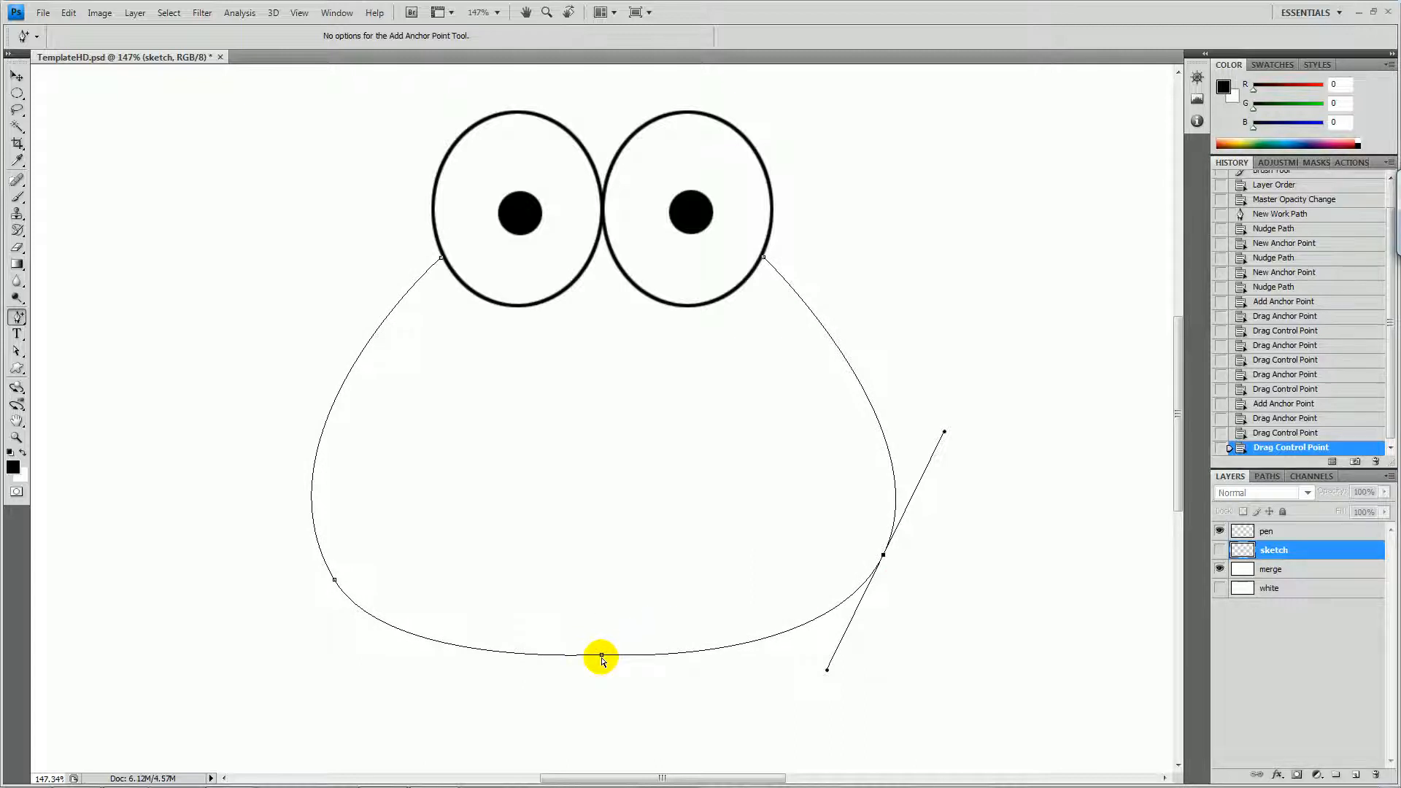
pyautogui.moveTo(601, 655); pyautogui.dragTo(600, 668)
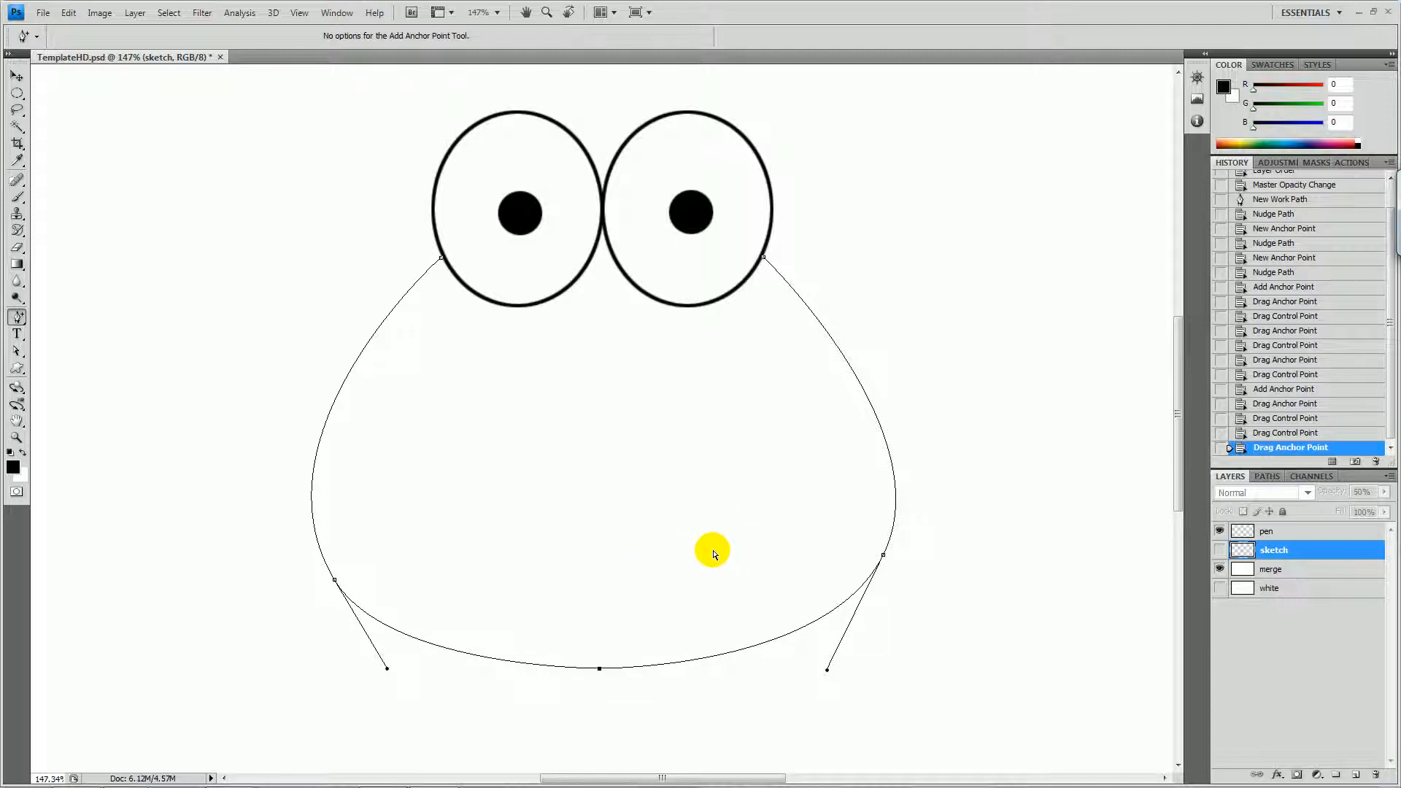
# Compare the path with the sketch layer by toggling its visibility, and delete the sketch layer.
pyautogui.click(1261, 538)
pyautogui.click(1220, 550)
pyautogui.click(1220, 552)
pyautogui.click(1220, 552)
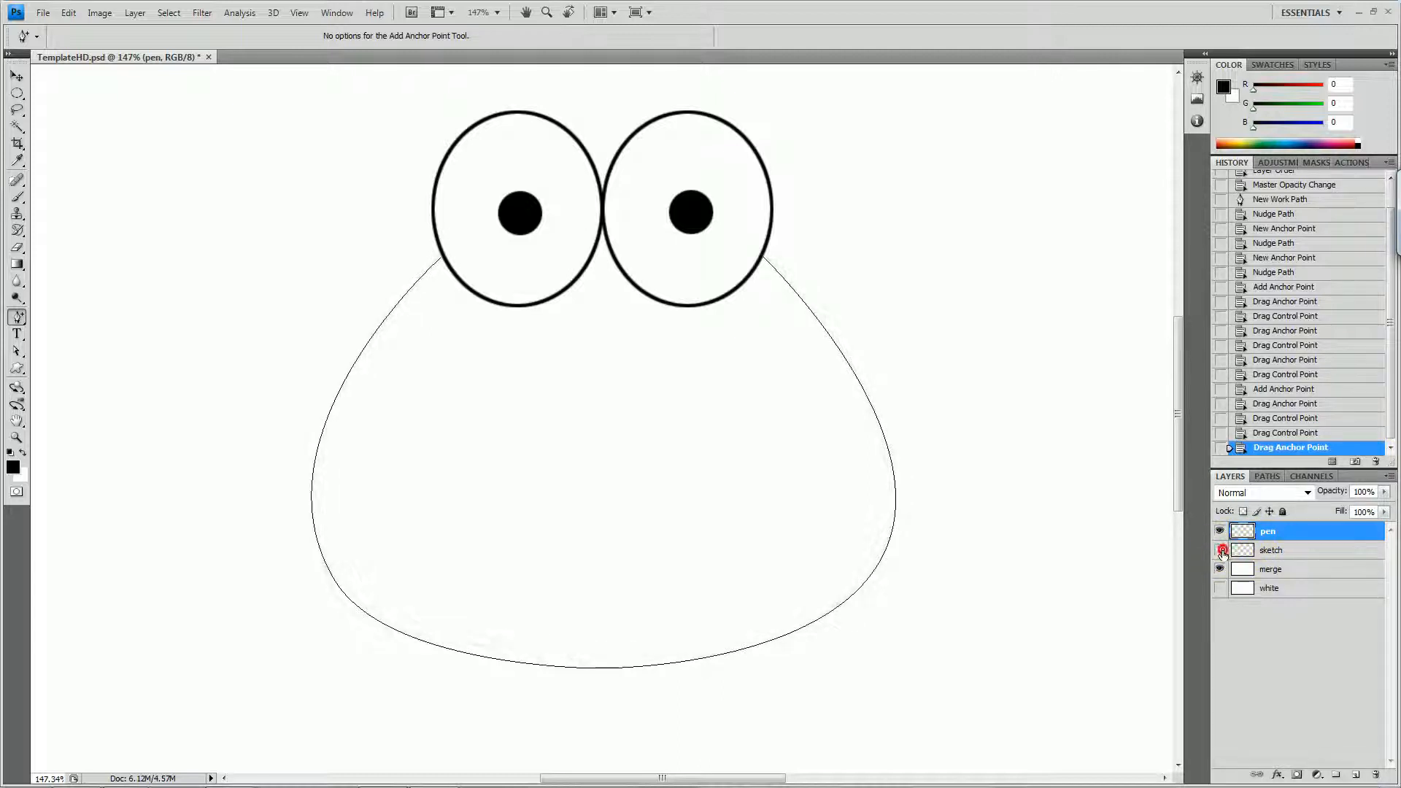
pyautogui.click(1257, 550)
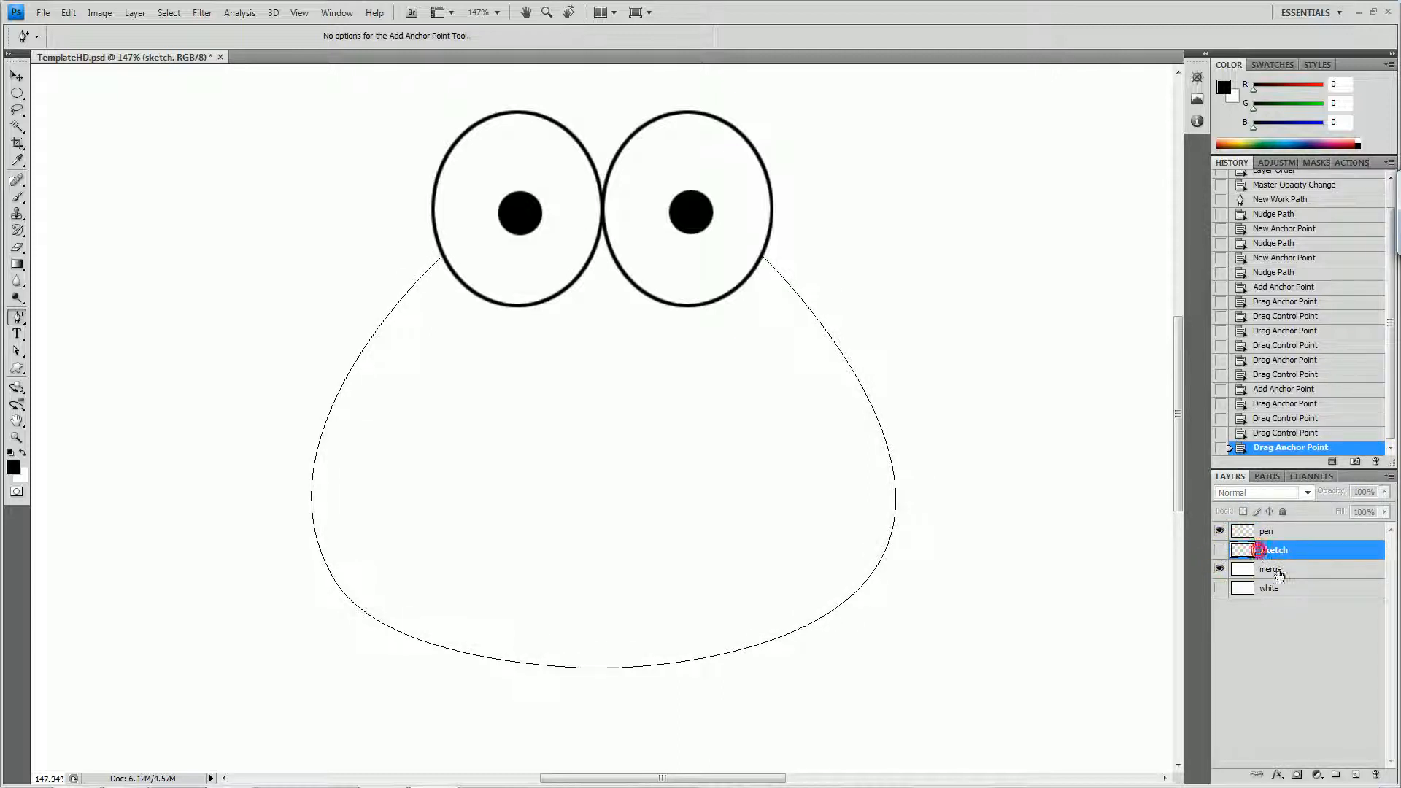
pyautogui.click(1375, 775)
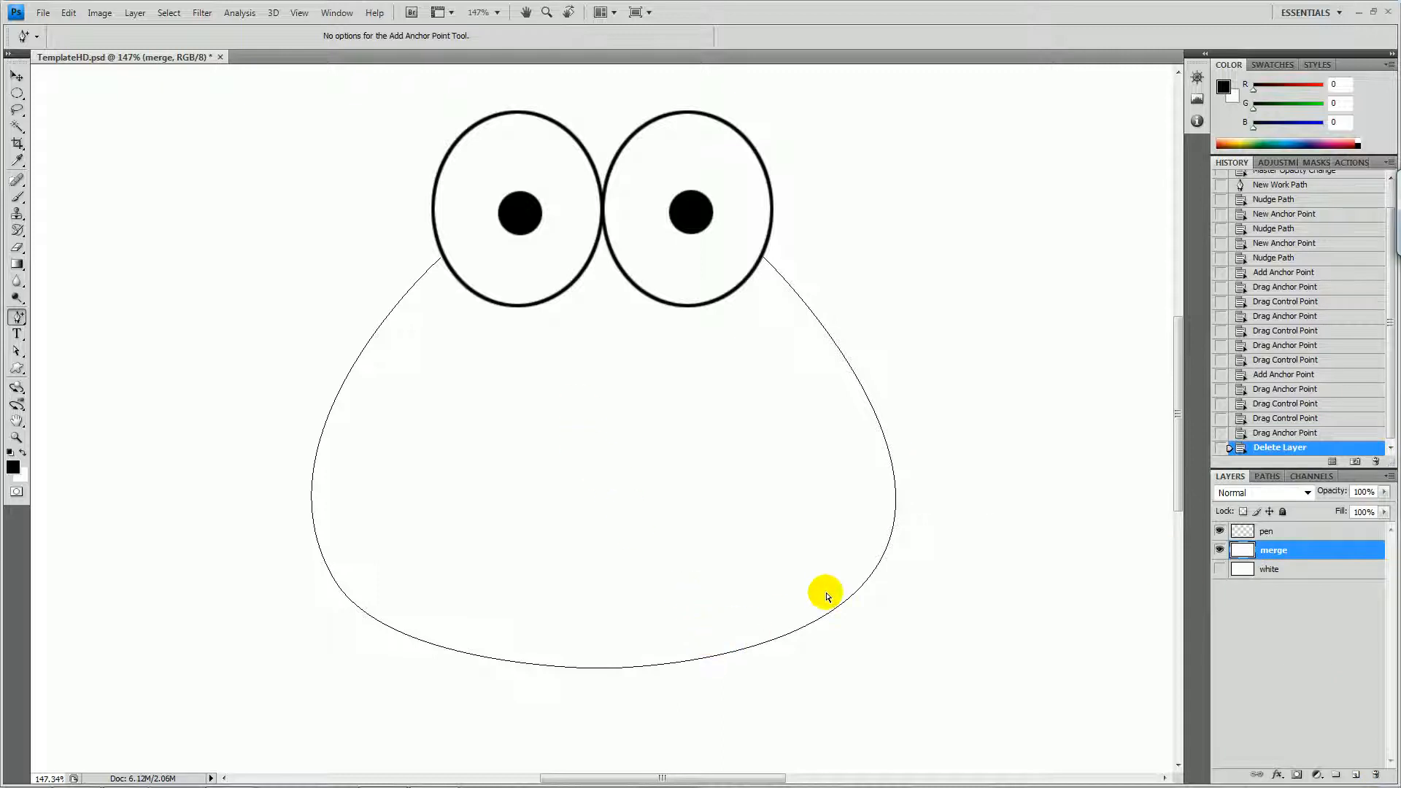
# Switch from the Add Anchor Point tool back to the Pen tool.
pyautogui.rightClick(898, 498)
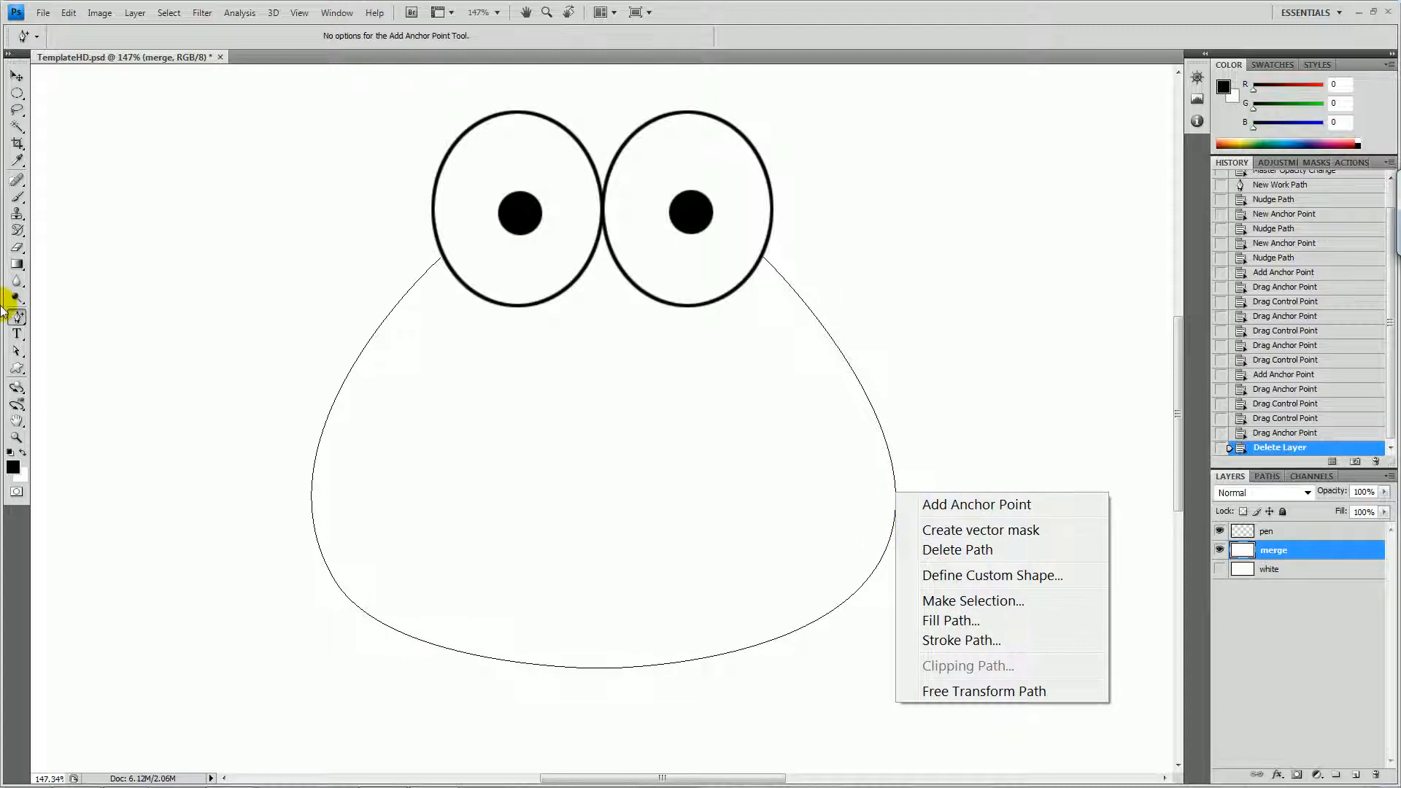
pyautogui.click(26, 324)
pyautogui.moveTo(19, 319); pyautogui.dragTo(59, 315)
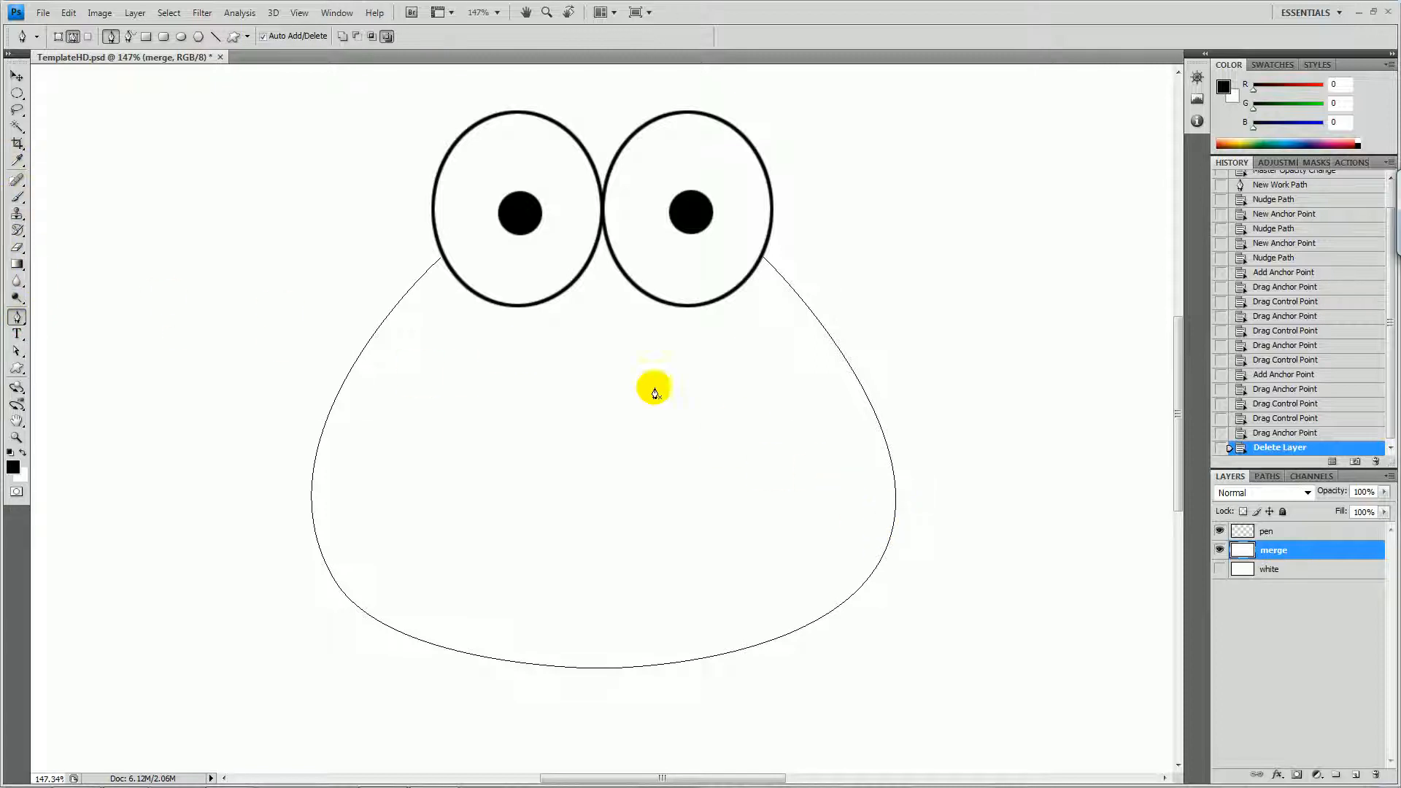
pyautogui.press('b')
pyautogui.rightClick(885, 470)
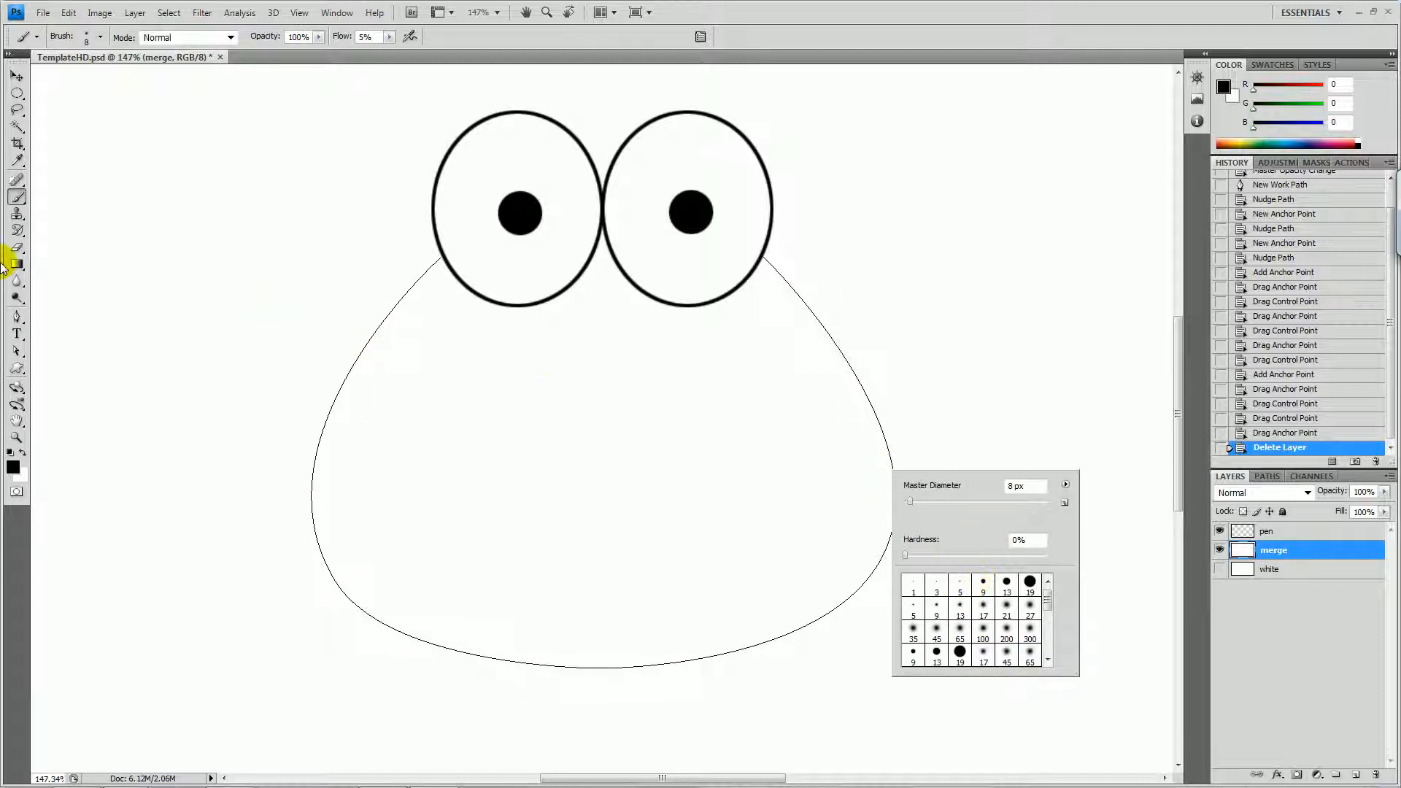
pyautogui.click(550, 441)
pyautogui.press('p')
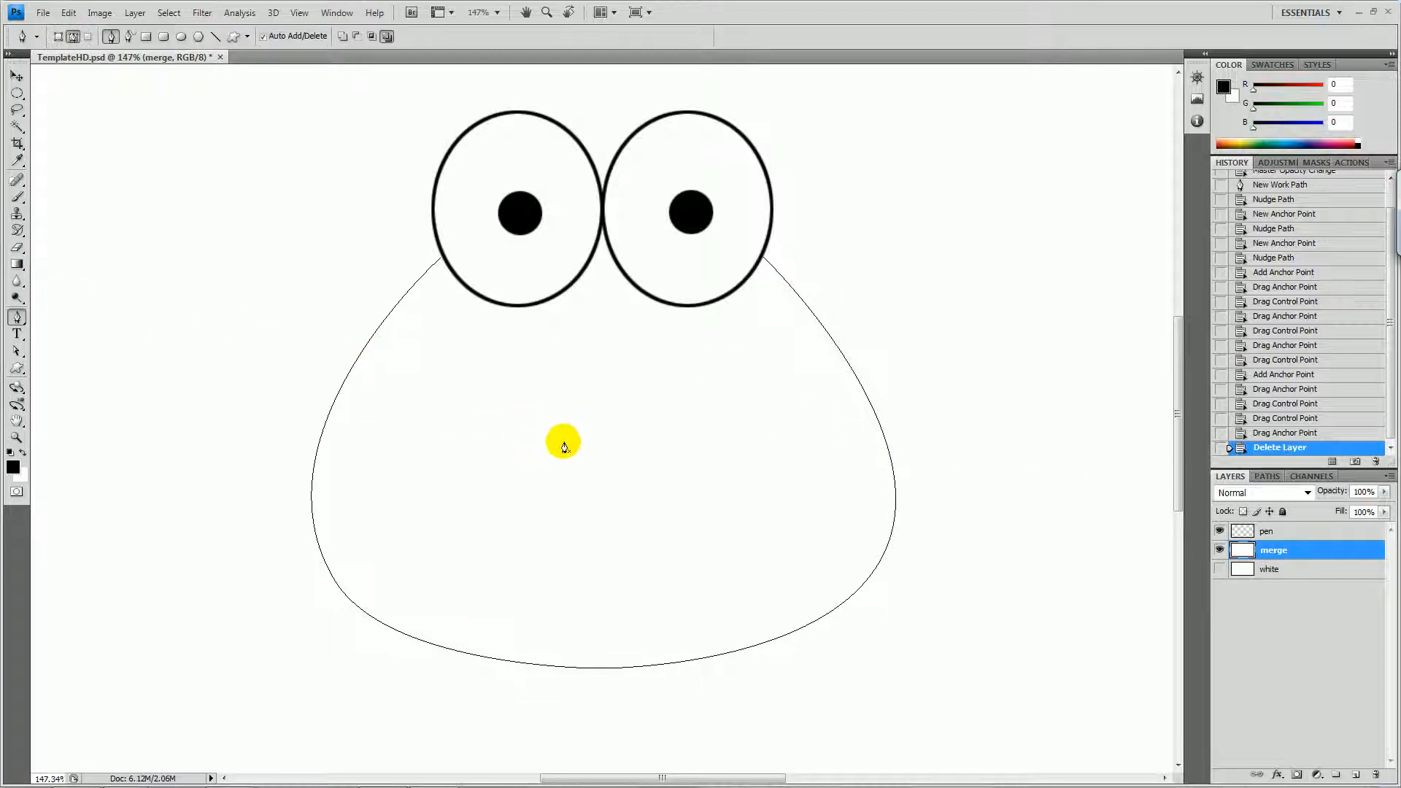
pyautogui.rightClick(893, 503)
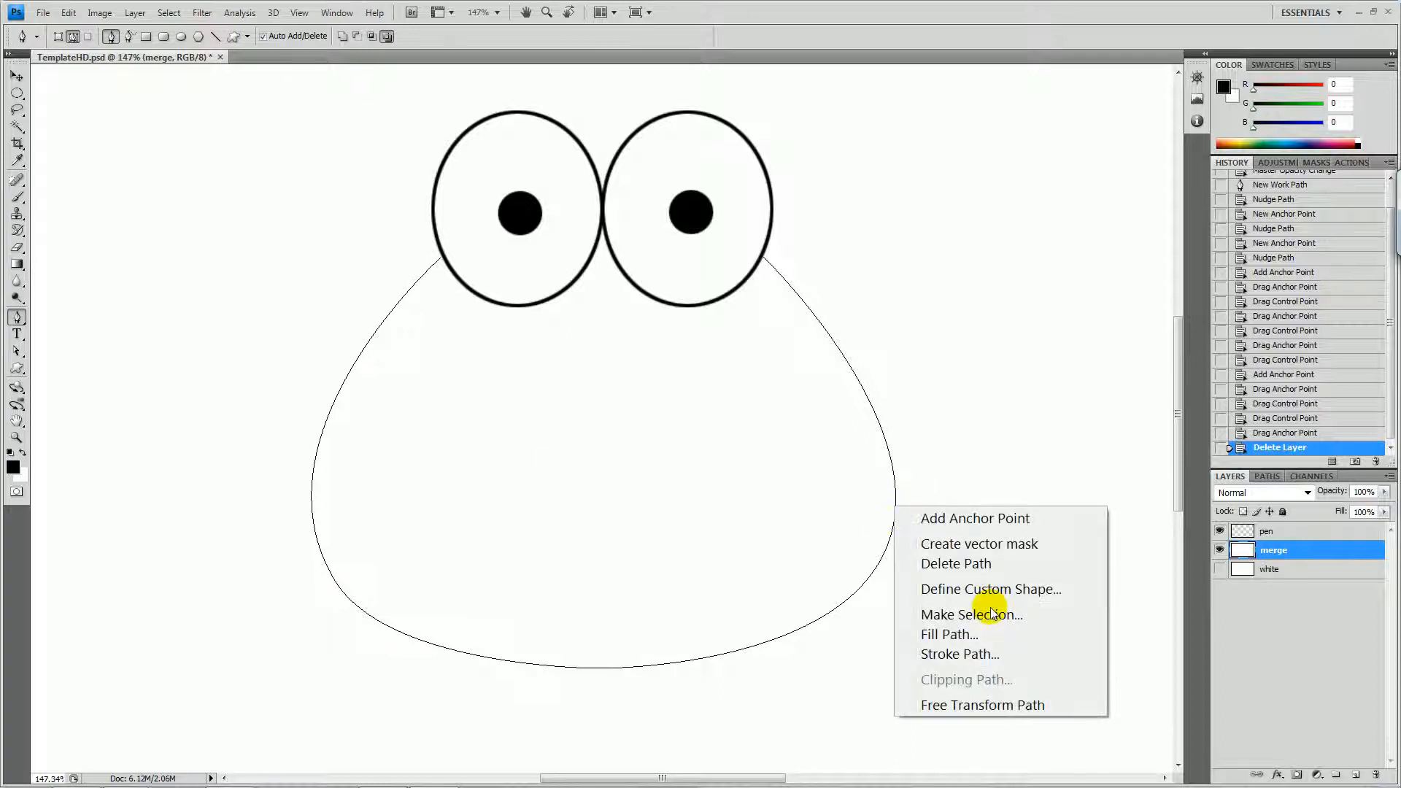
pyautogui.click(958, 655)
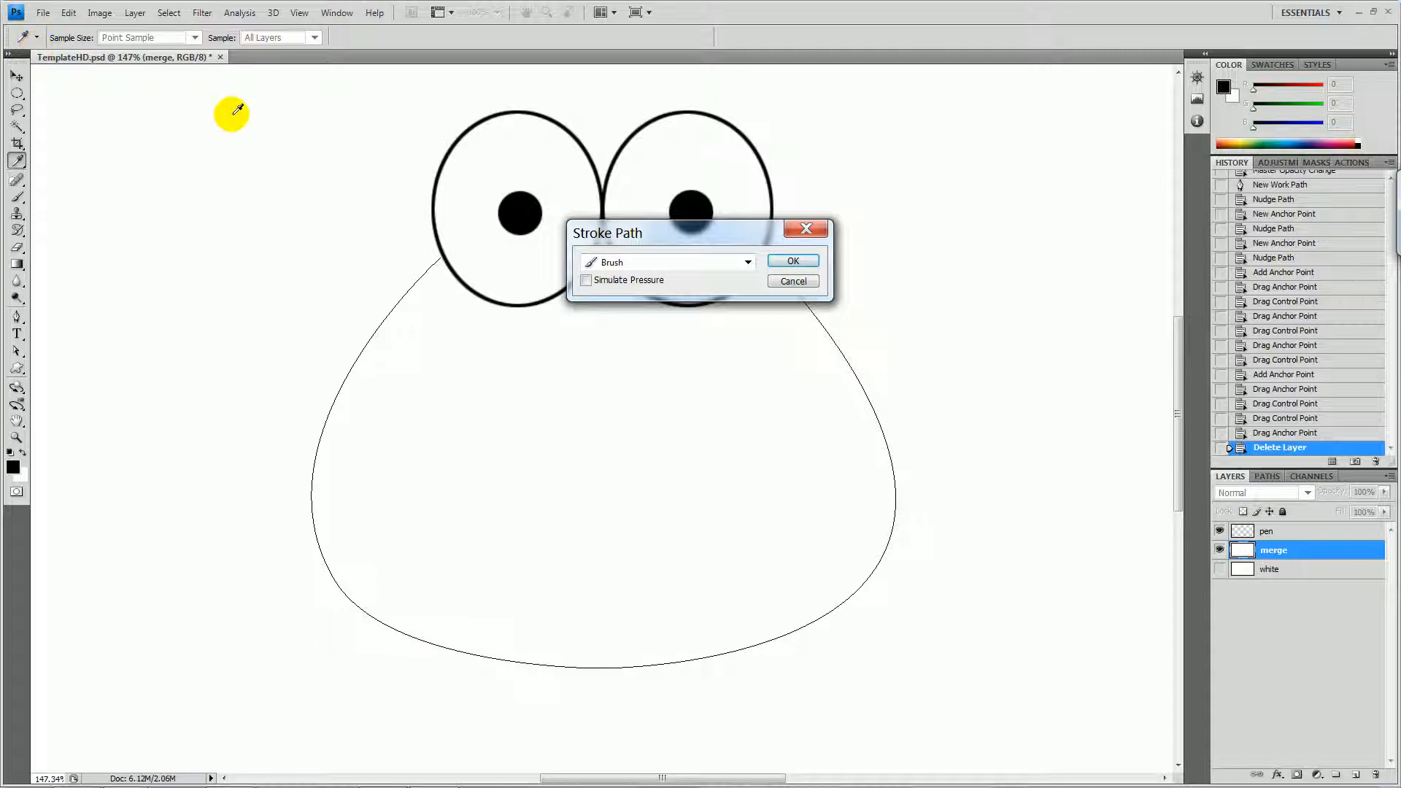
pyautogui.press('Escape')
# Set the Brush tool's flow to 100%.
pyautogui.press('b')
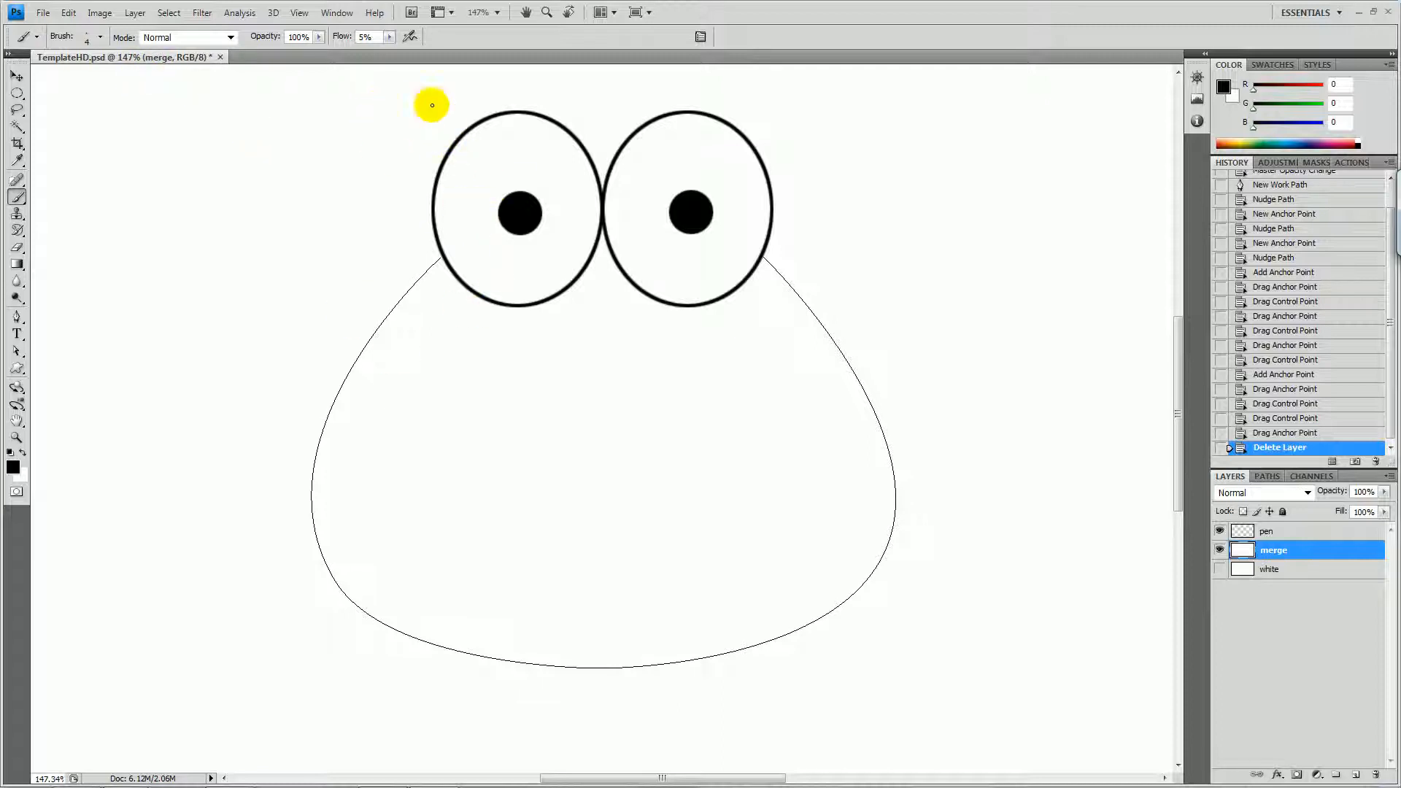
pyautogui.moveTo(380, 38); pyautogui.dragTo(322, 50)
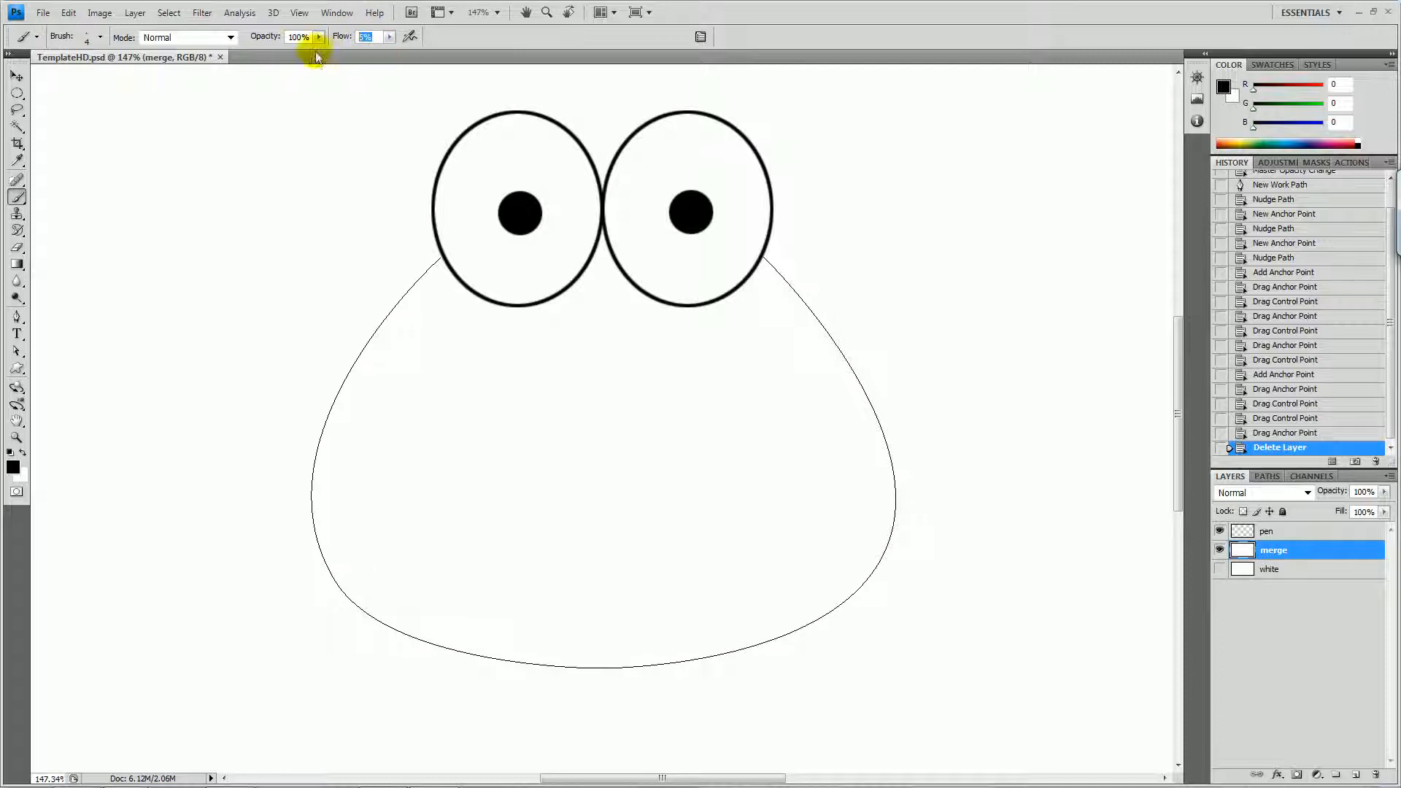
pyautogui.write('100')
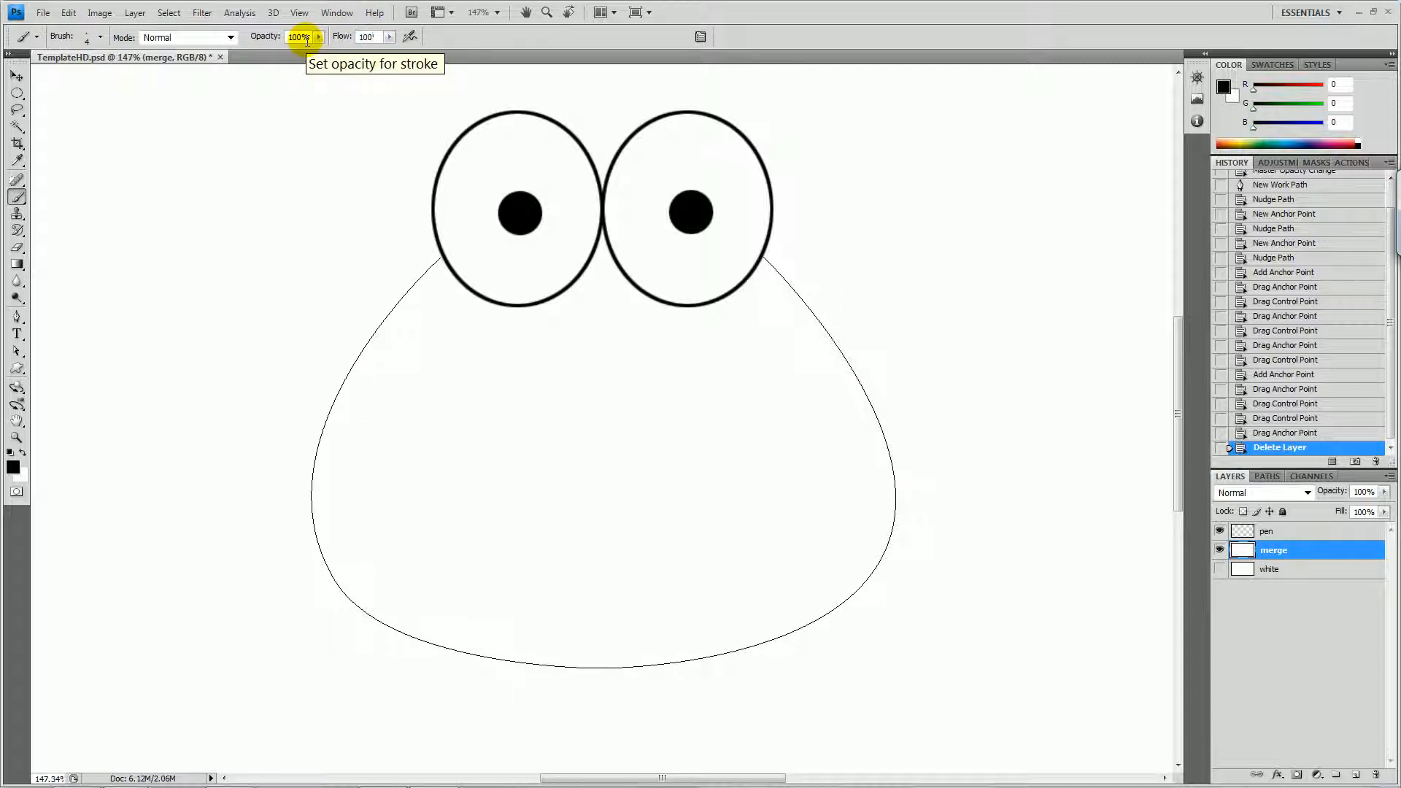
pyautogui.press('Return')
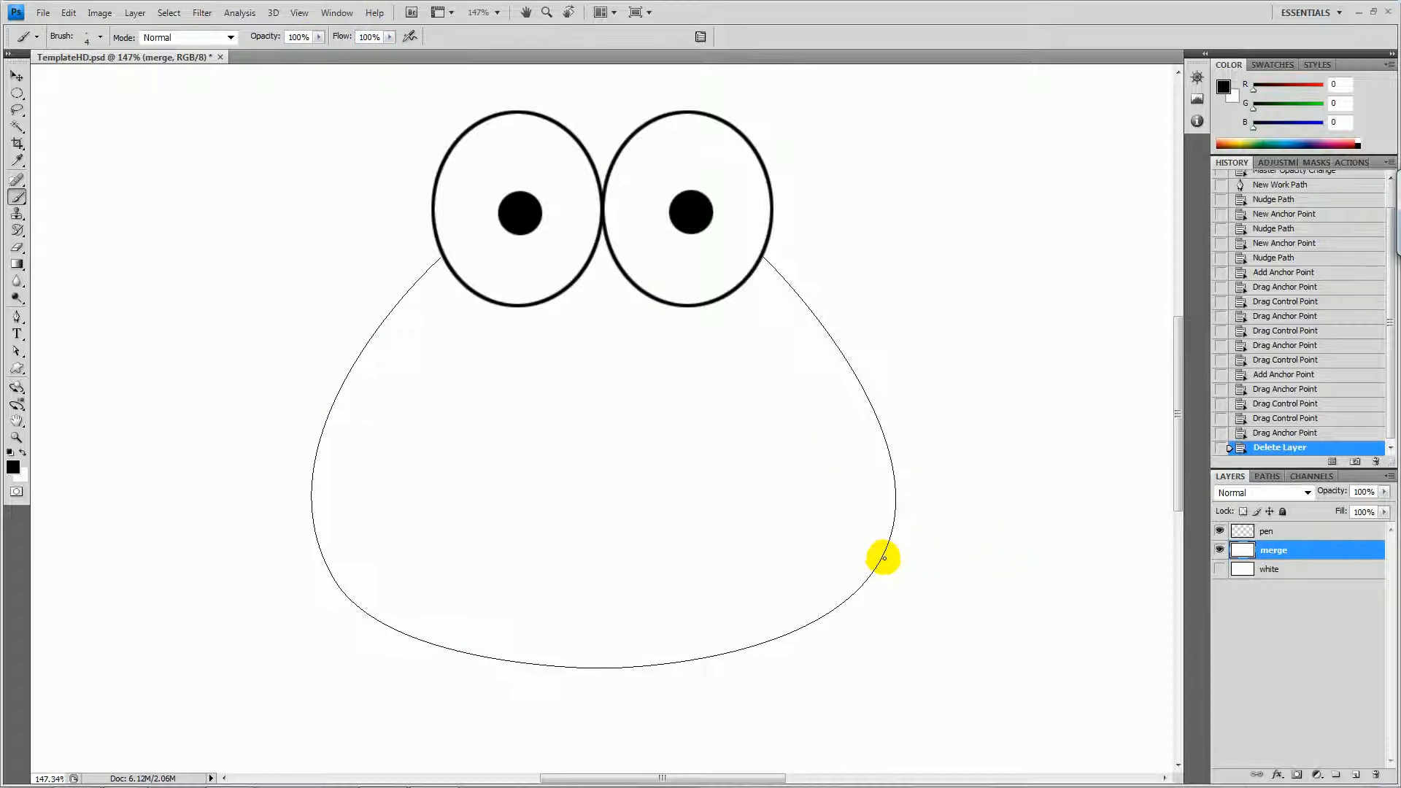
pyautogui.rightClick(883, 558)
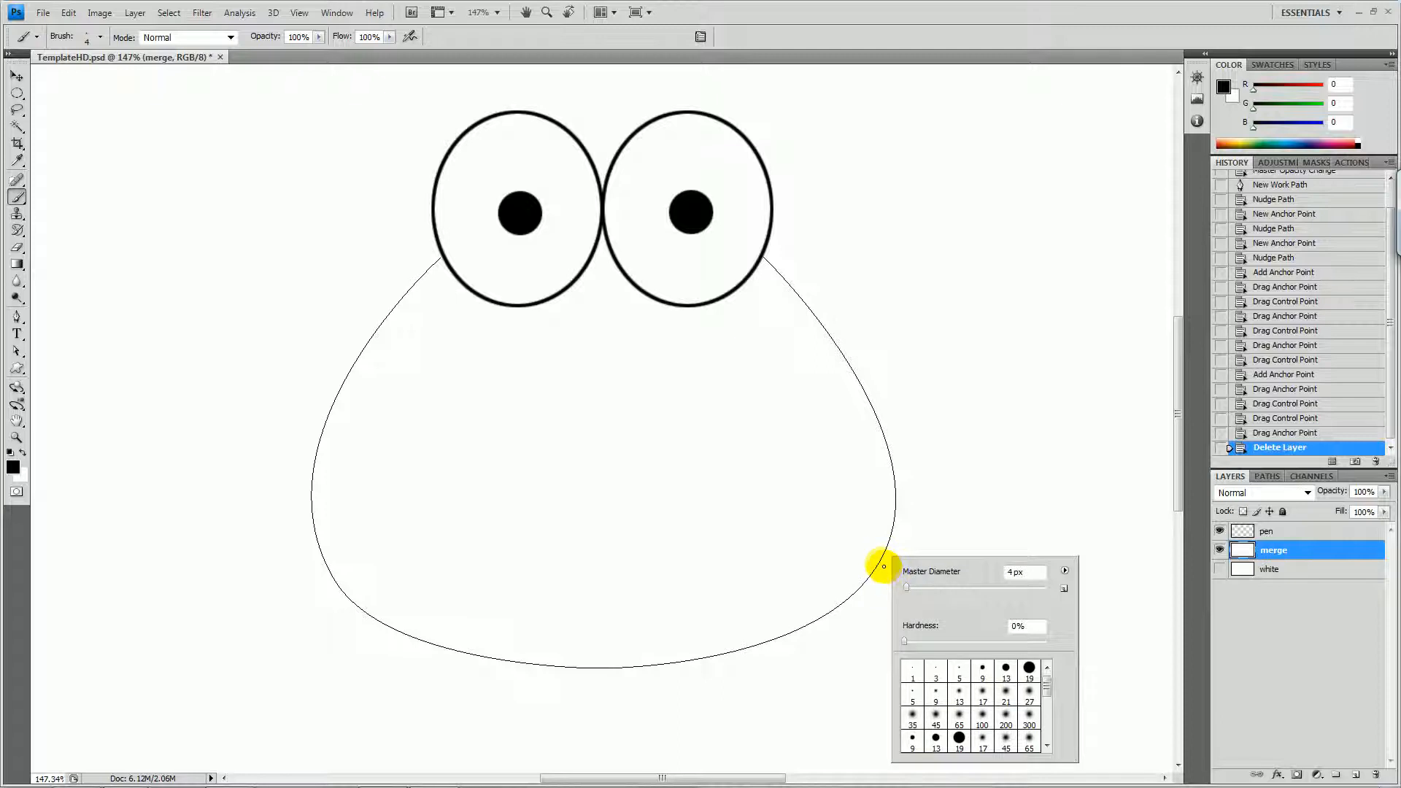
pyautogui.click(884, 564)
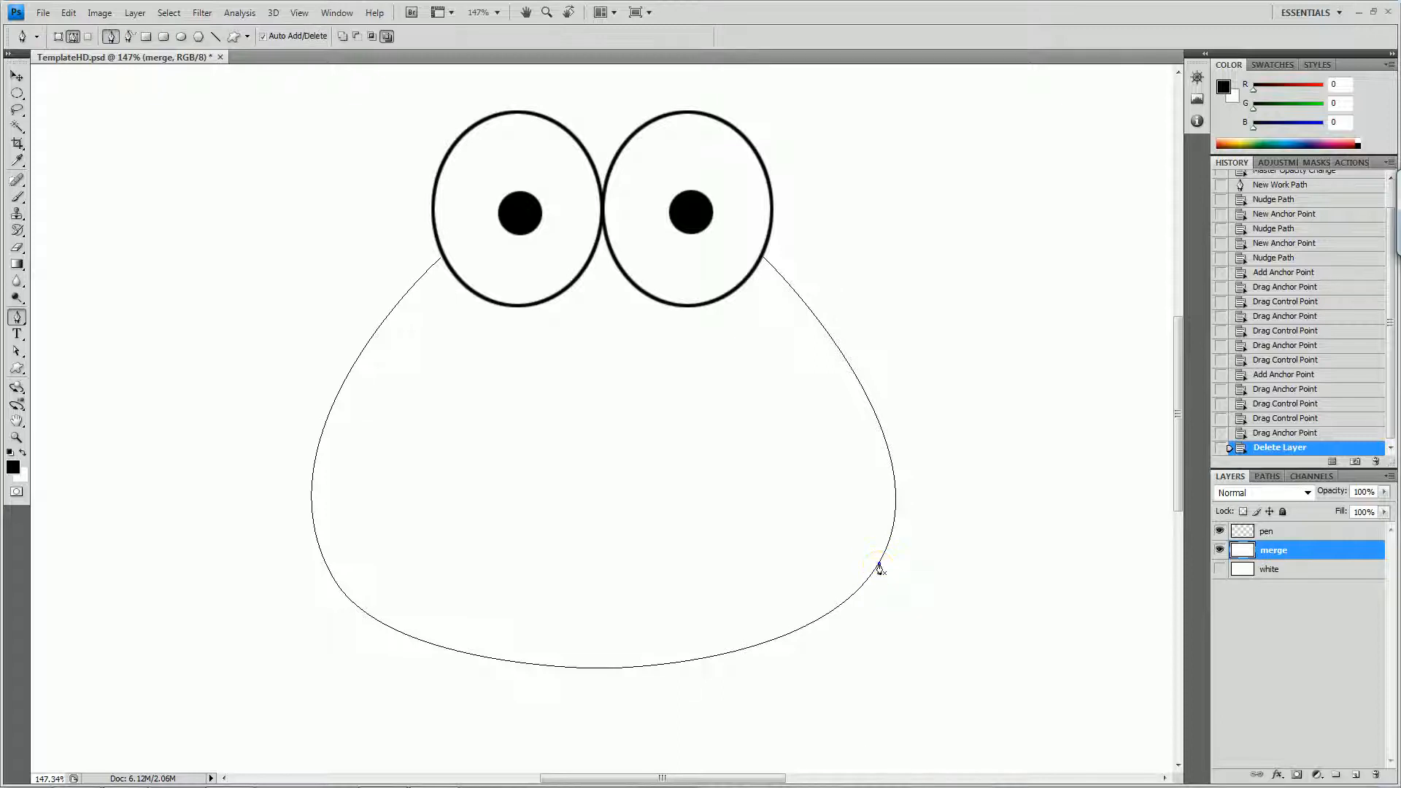
# Try stroking the body path on the merge layer with the Brush and Simulate Pressure off, and undo the stroke.
pyautogui.rightClick(880, 567)
pyautogui.click(928, 707)
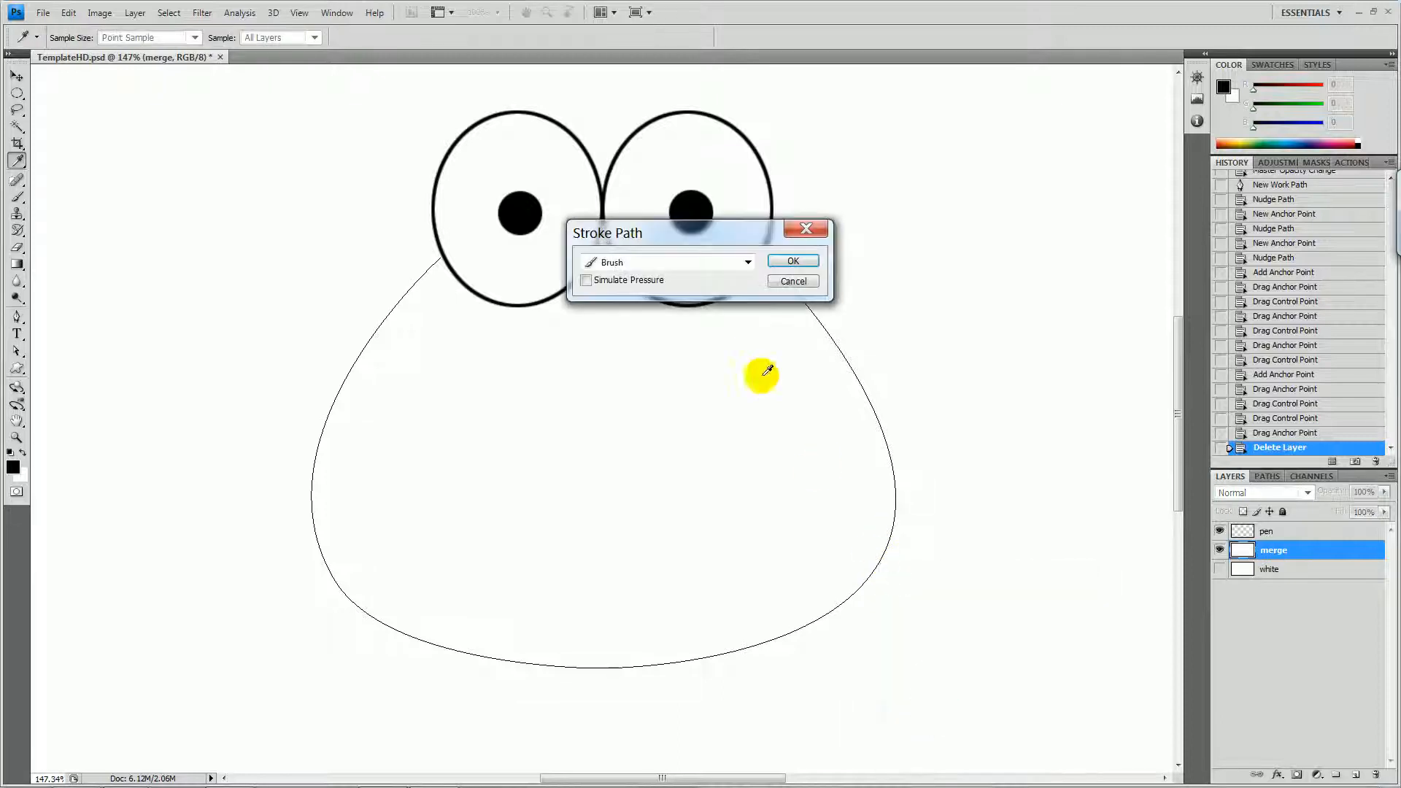
pyautogui.click(791, 261)
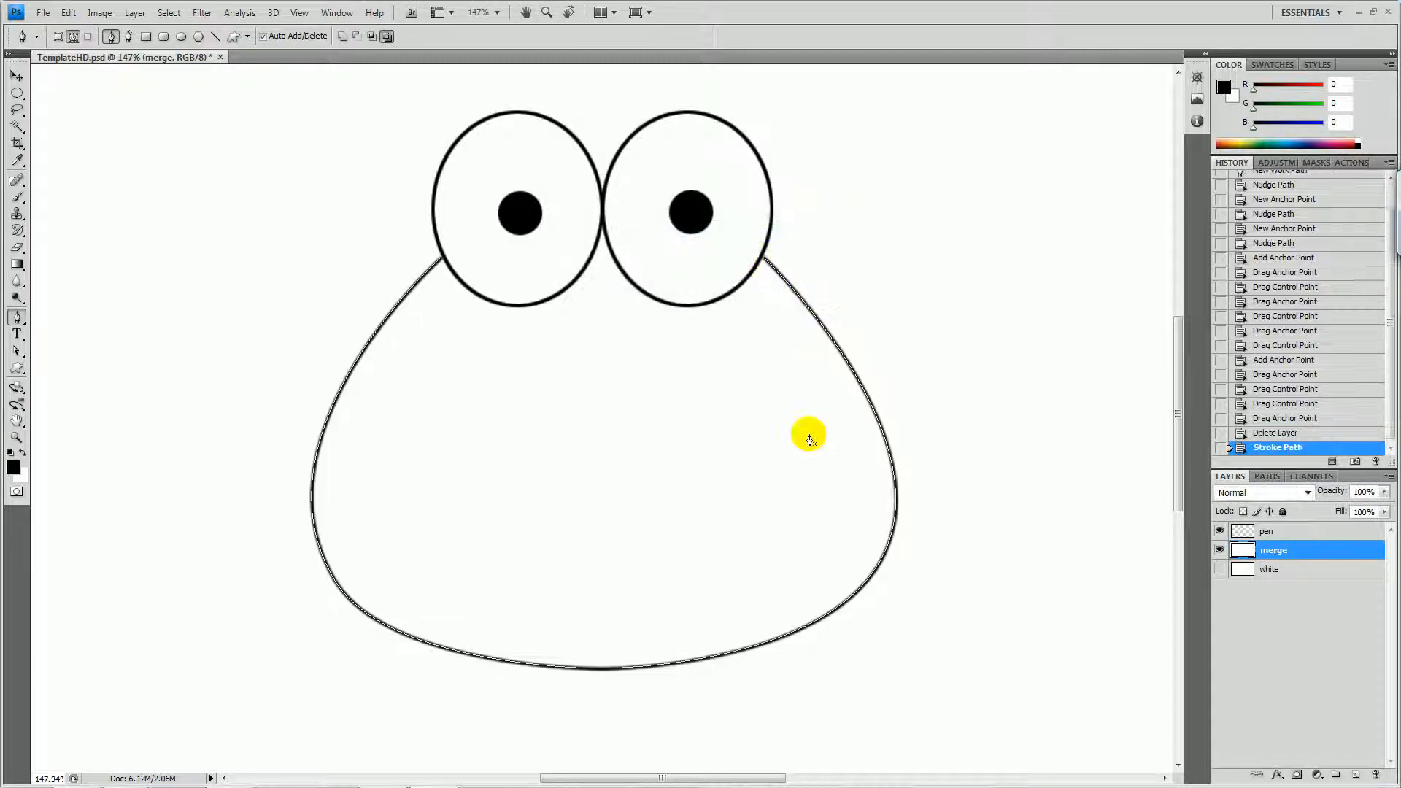
pyautogui.hotkey('ctrl', 'z')
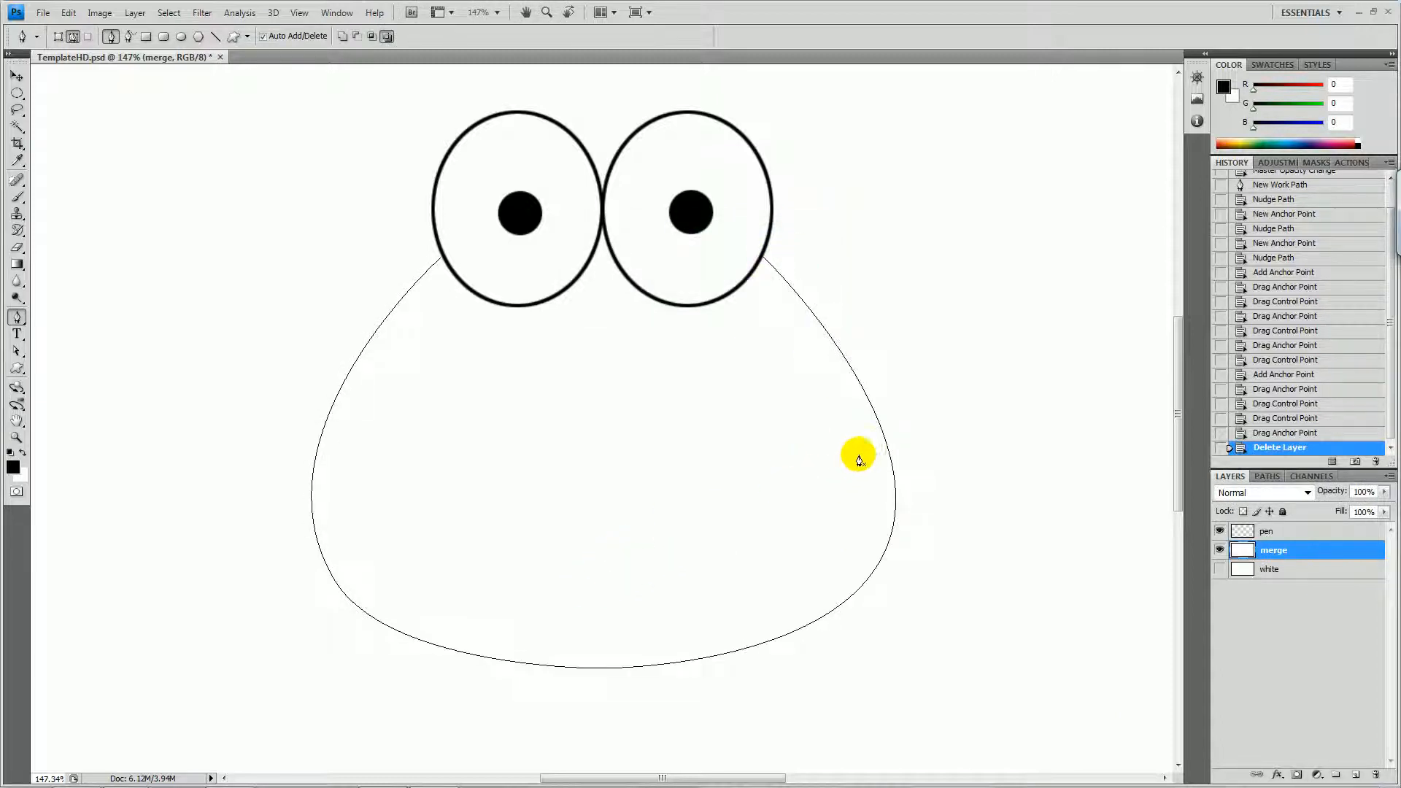
# Try stroking the body path with the Brush and Simulate Pressure on, hide the path, and undo back to before the sketch layer's deletion.
pyautogui.rightClick(858, 459)
pyautogui.click(925, 576)
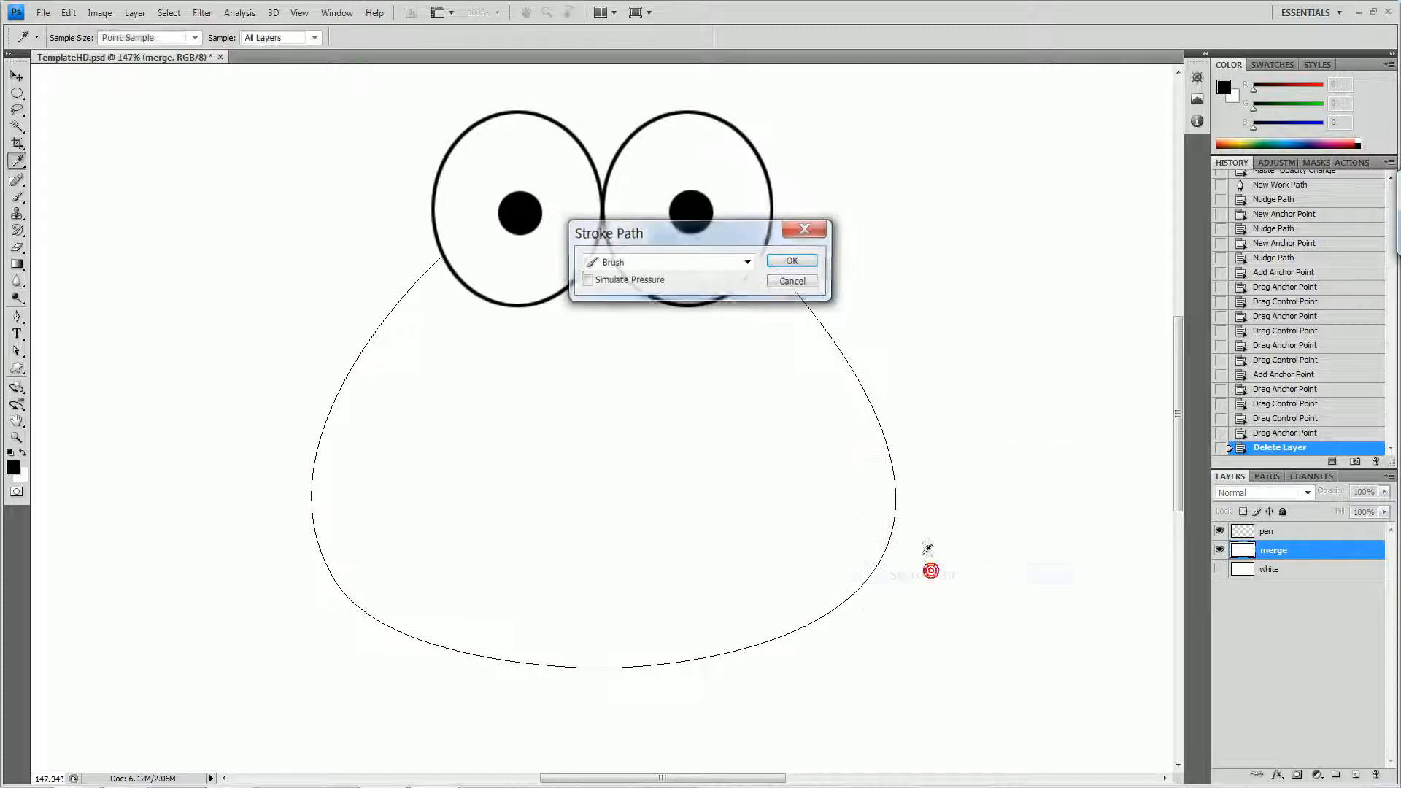
pyautogui.click(586, 280)
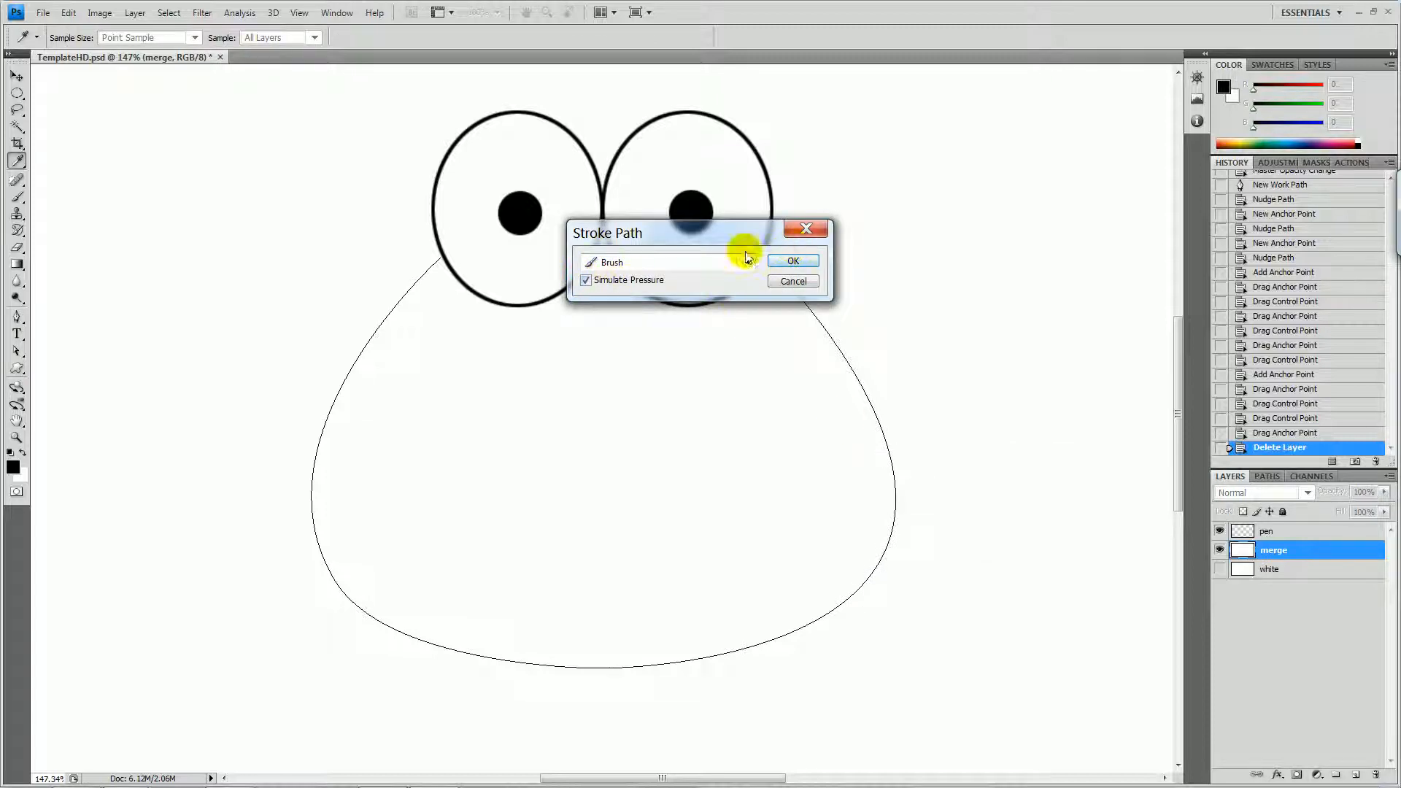
pyautogui.click(788, 261)
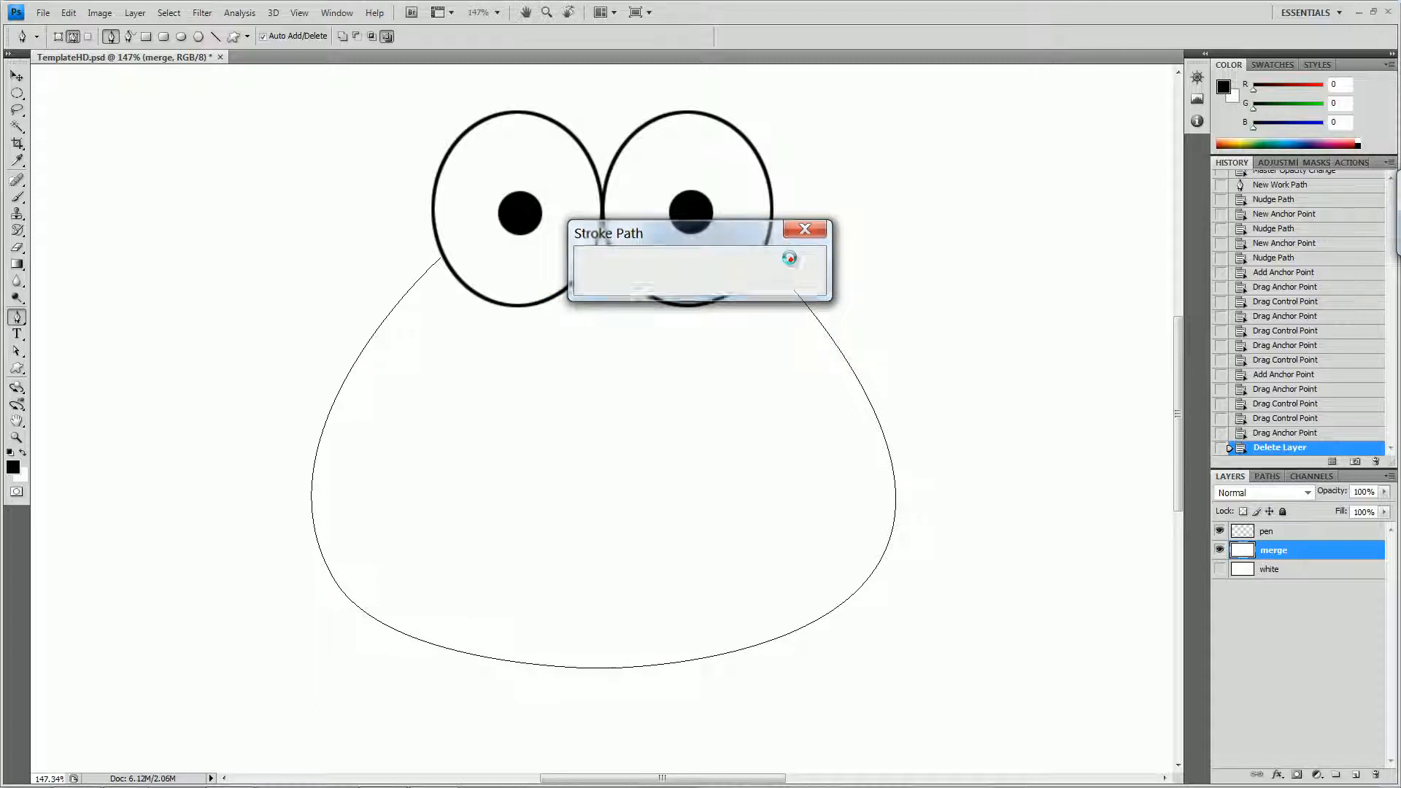
pyautogui.press('Return')
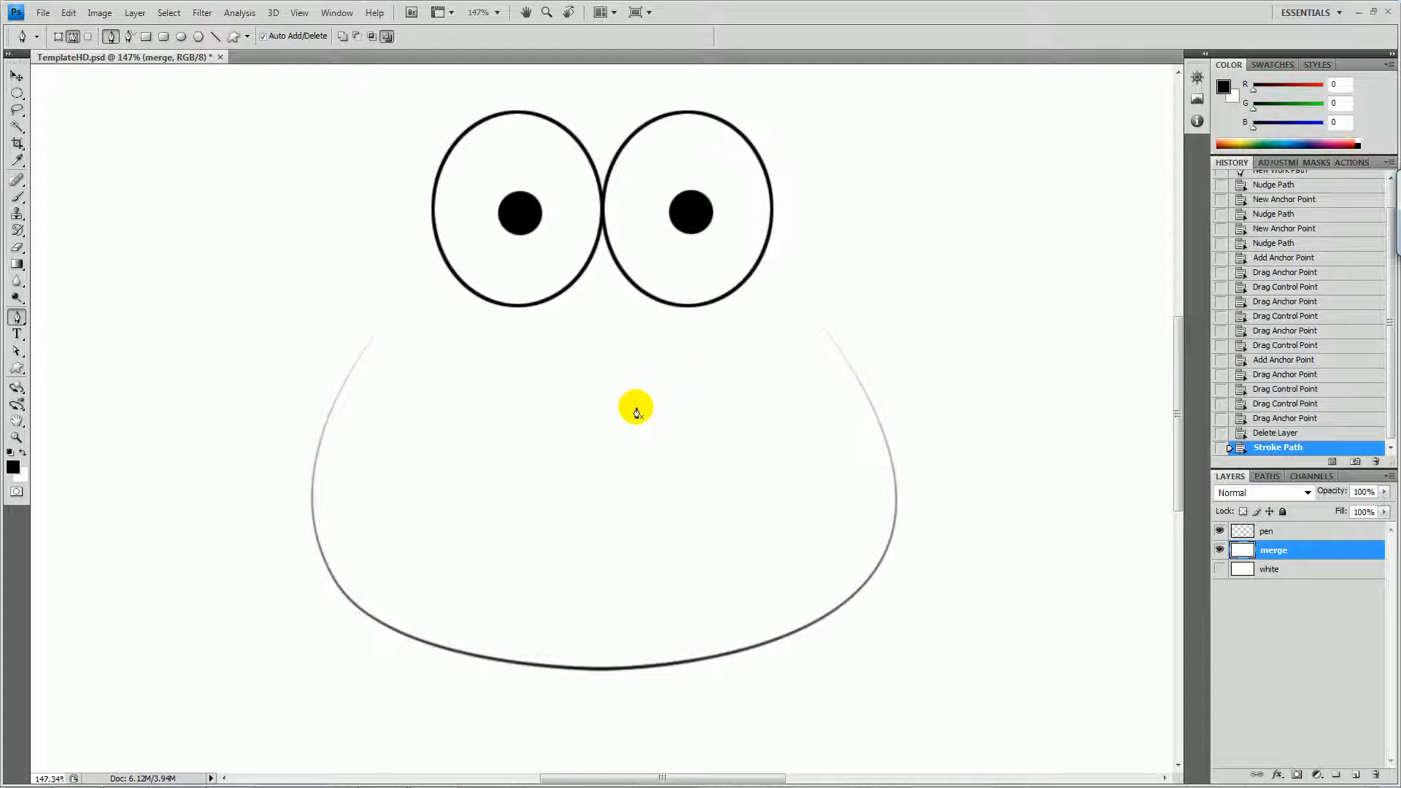
pyautogui.hotkey('ctrl', 'z')
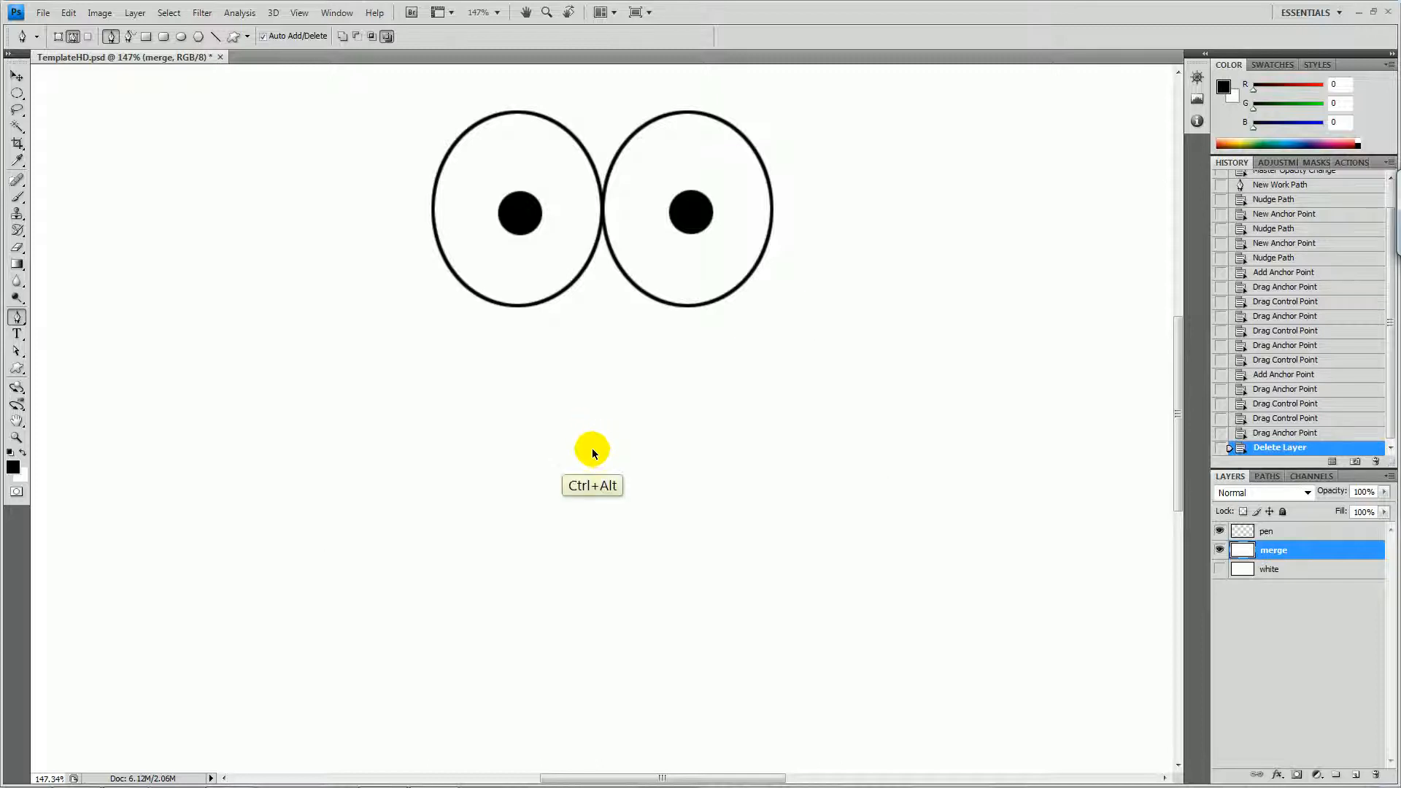
pyautogui.hotkey('ctrl', 'alt', 'z')
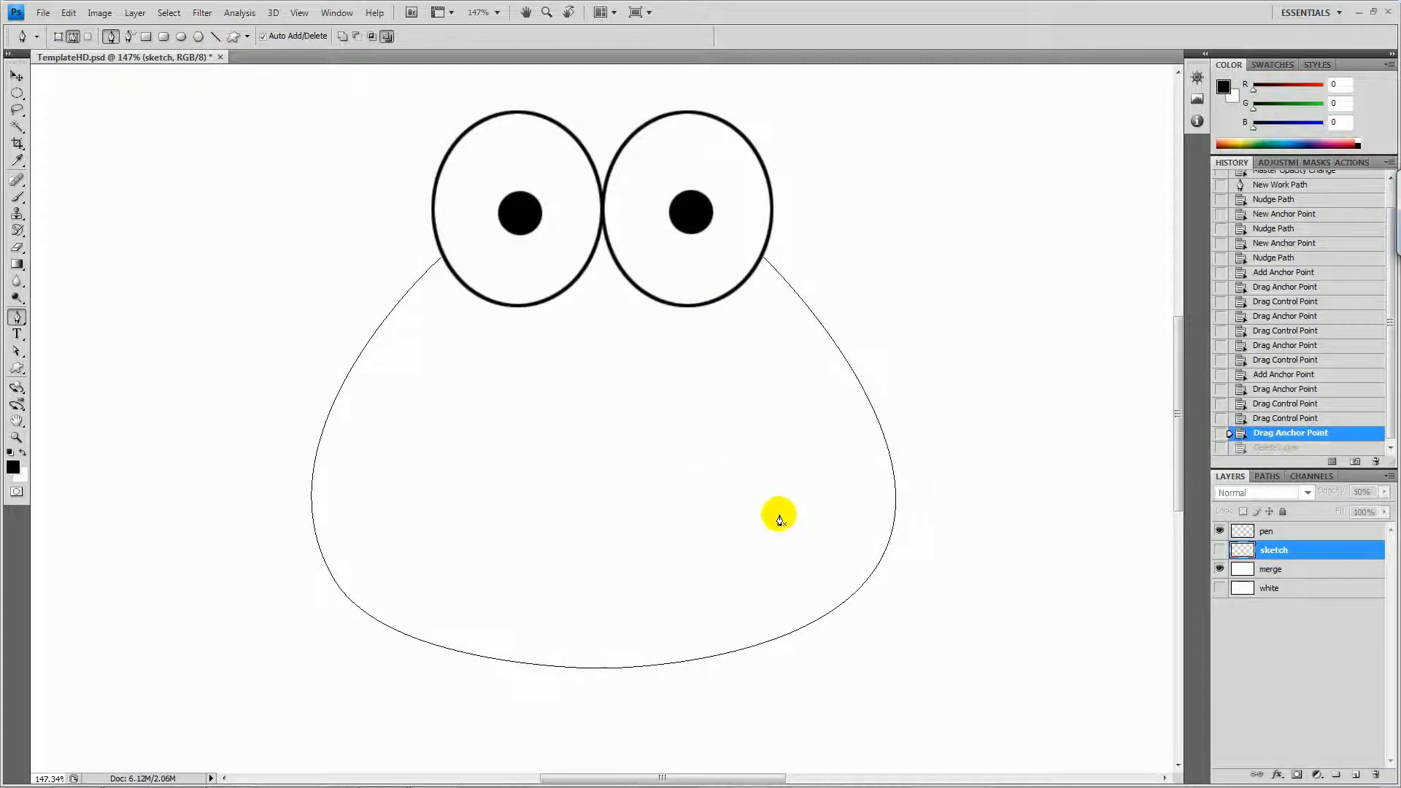
pyautogui.rightClick(859, 556)
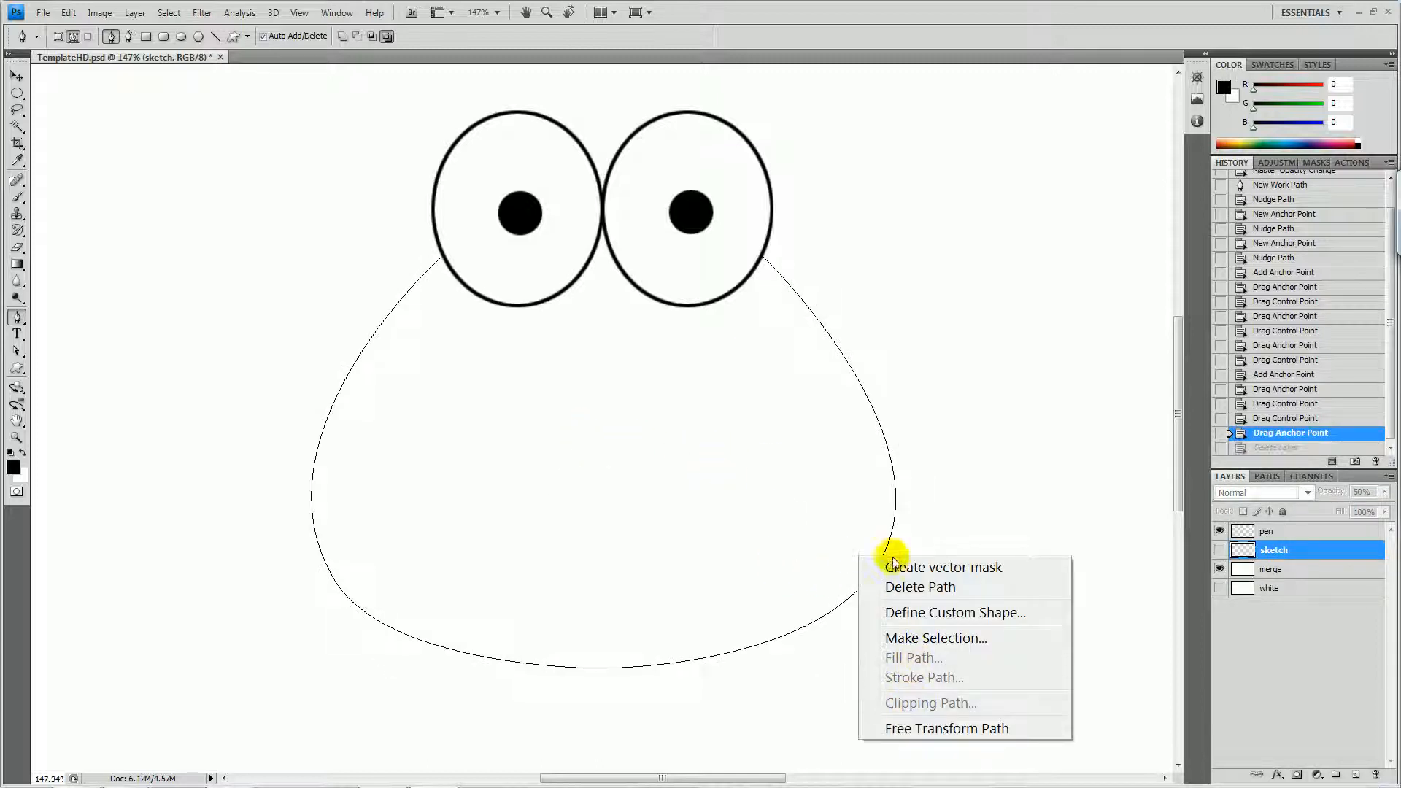
pyautogui.click(889, 483)
pyautogui.rightClick(898, 483)
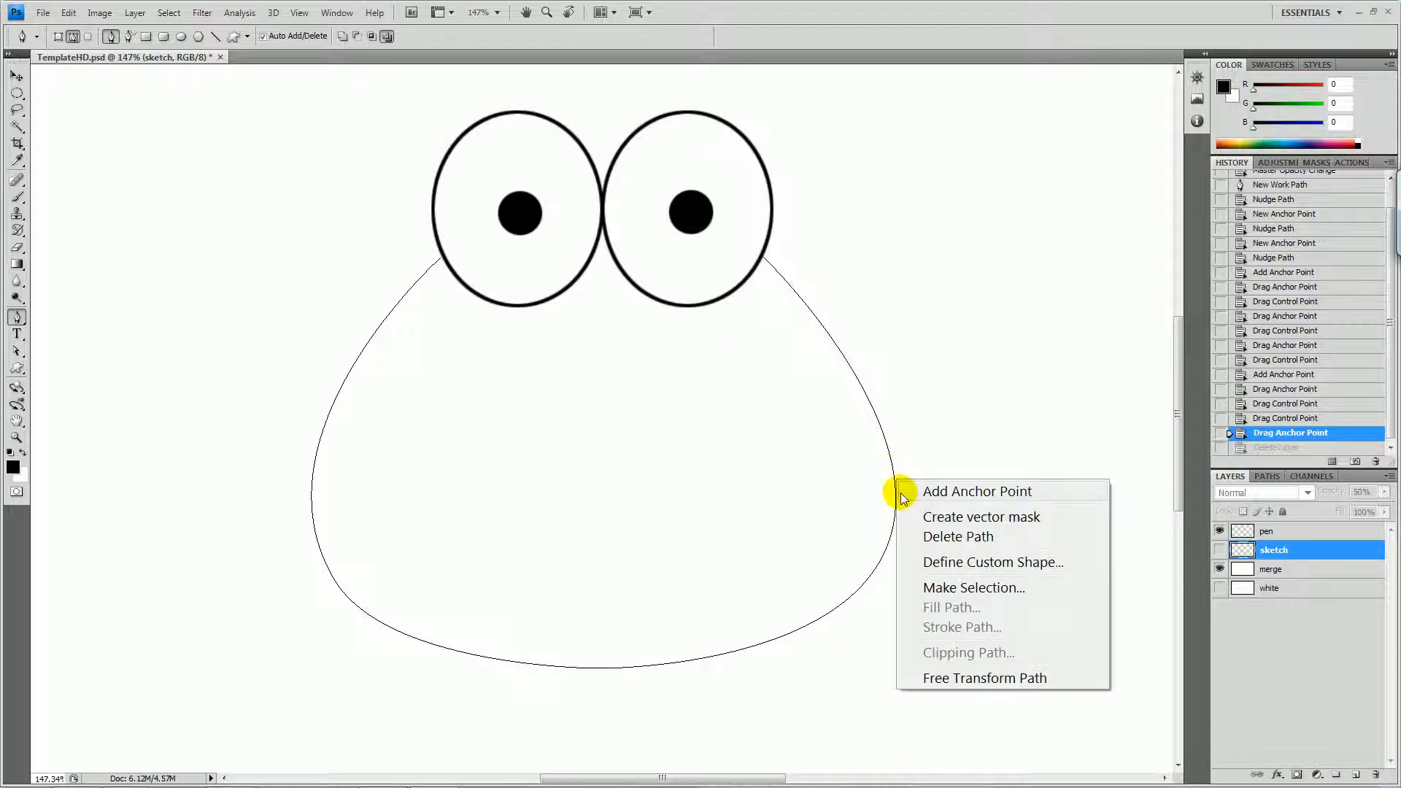
pyautogui.click(850, 538)
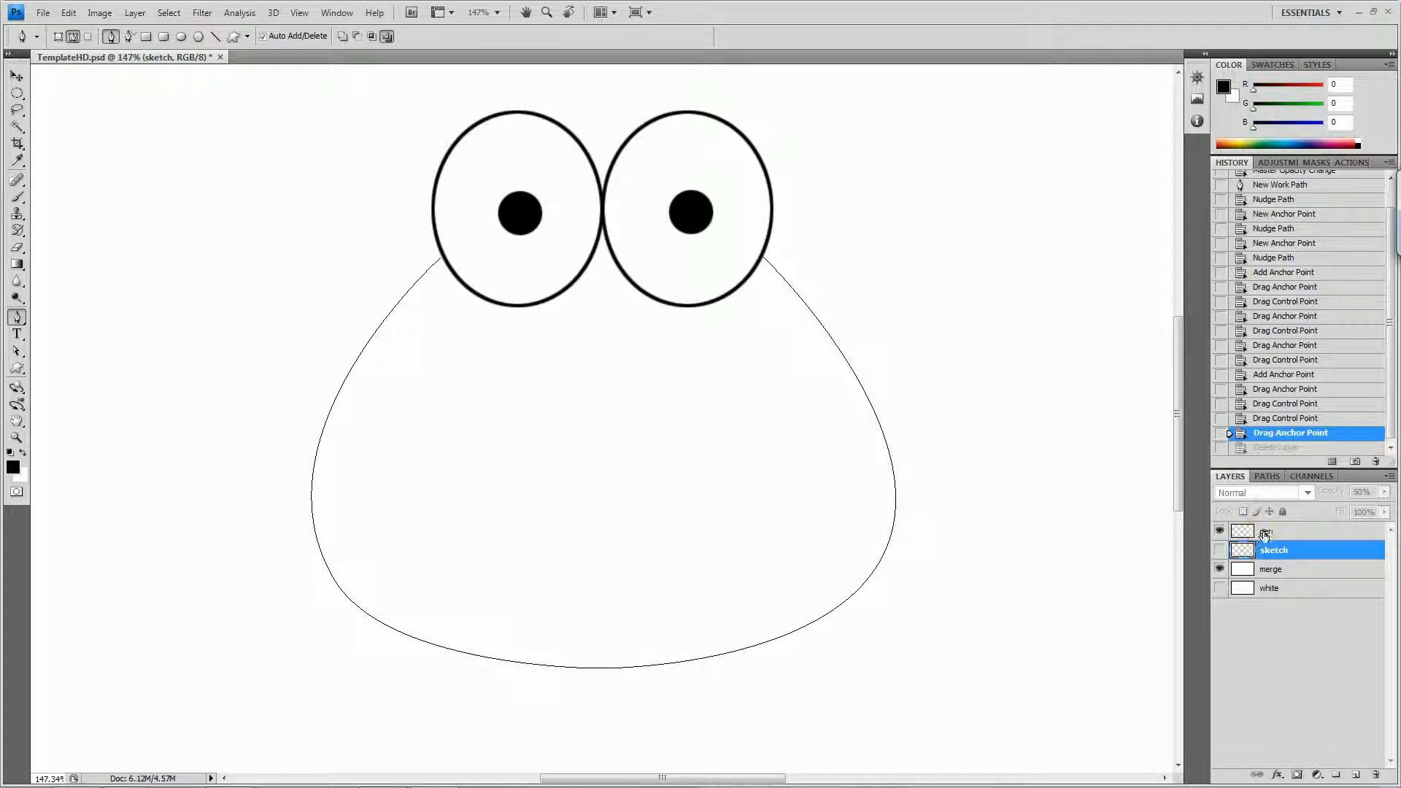
# Try to delete the sketch layer, and undo the resulting path deletion.
pyautogui.click(1264, 531)
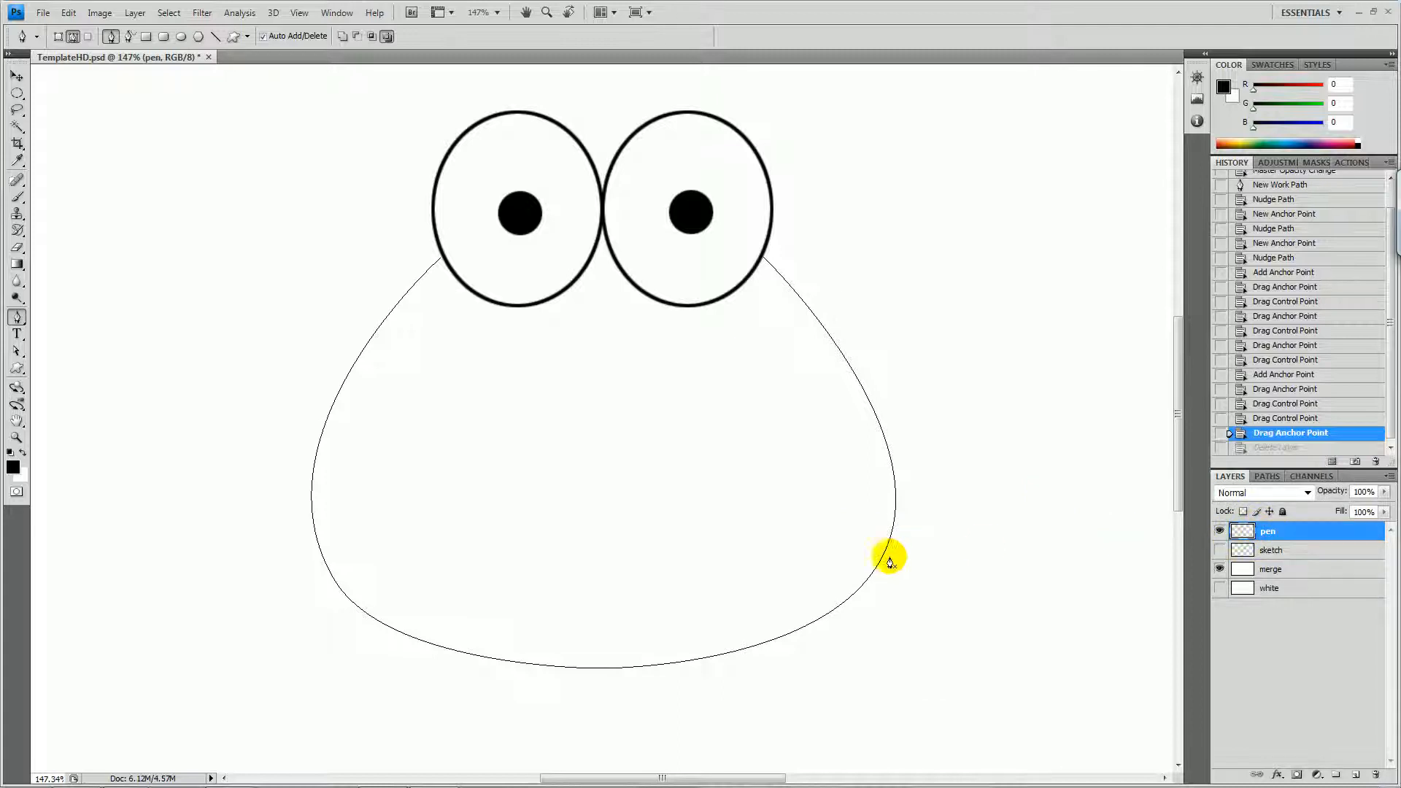
pyautogui.click(1263, 550)
pyautogui.press('Delete')
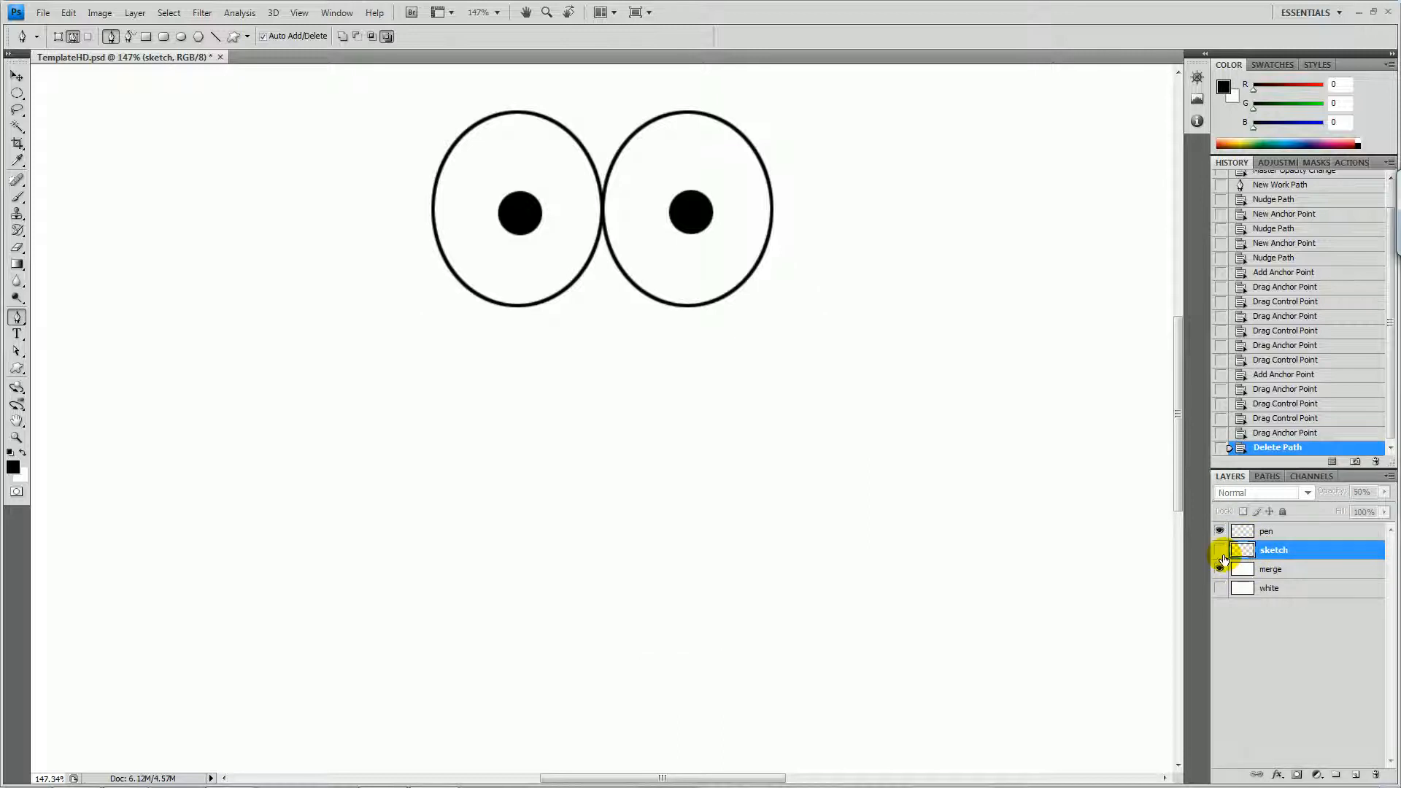
pyautogui.hotkey('ctrl', 'z')
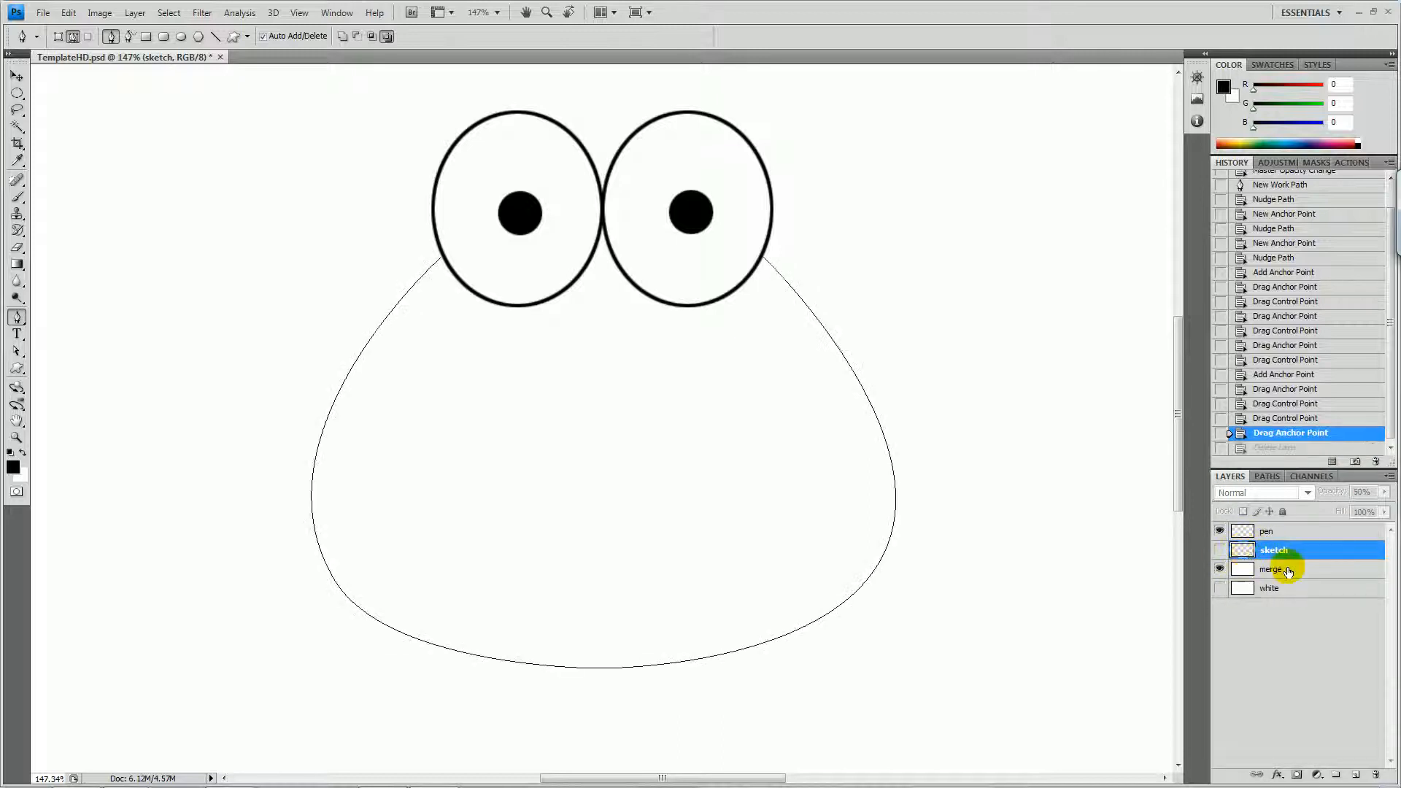
# Stroke the body path on the pen layer with the Brush and Simulate Pressure off, and hide the path.
pyautogui.click(1268, 531)
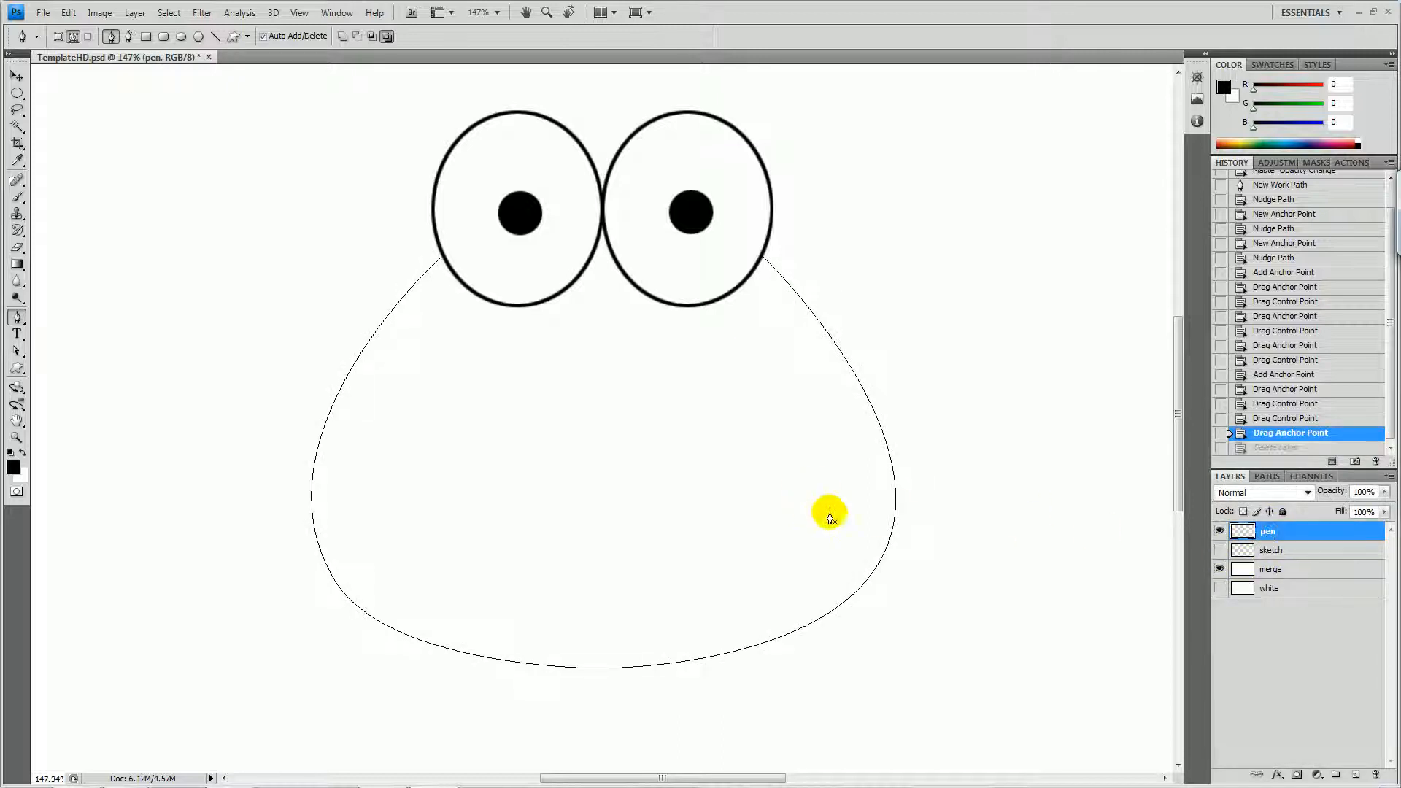
pyautogui.rightClick(889, 533)
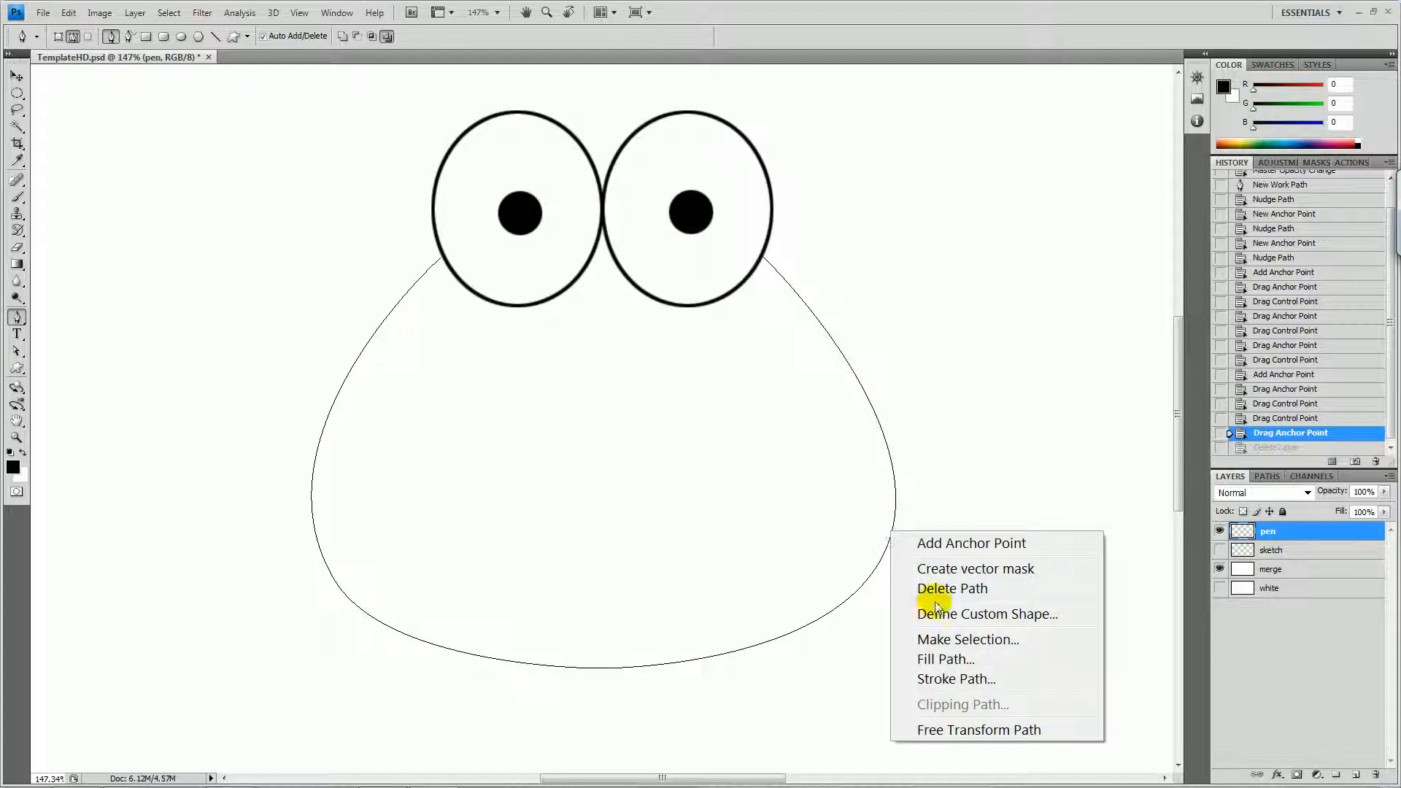
pyautogui.click(939, 675)
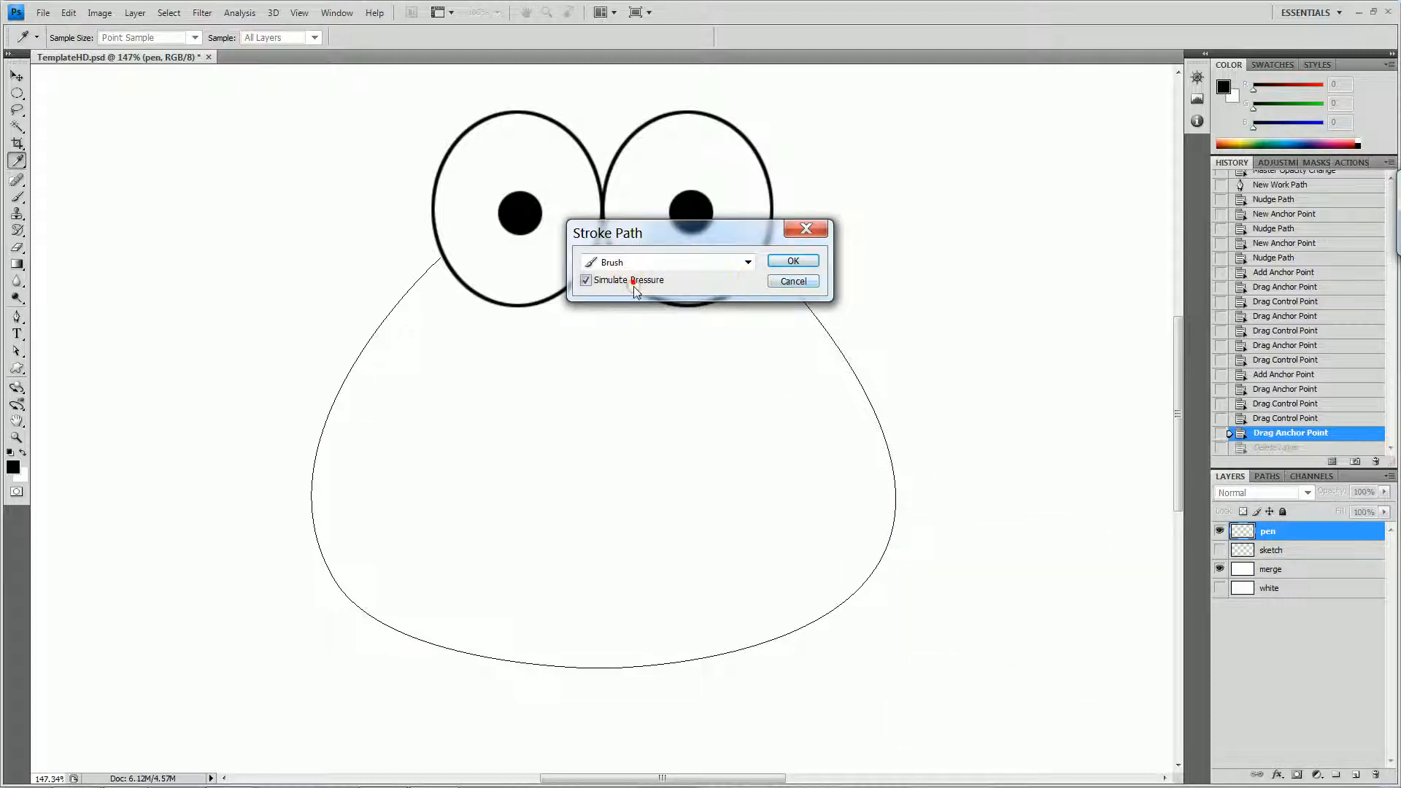
pyautogui.click(586, 281)
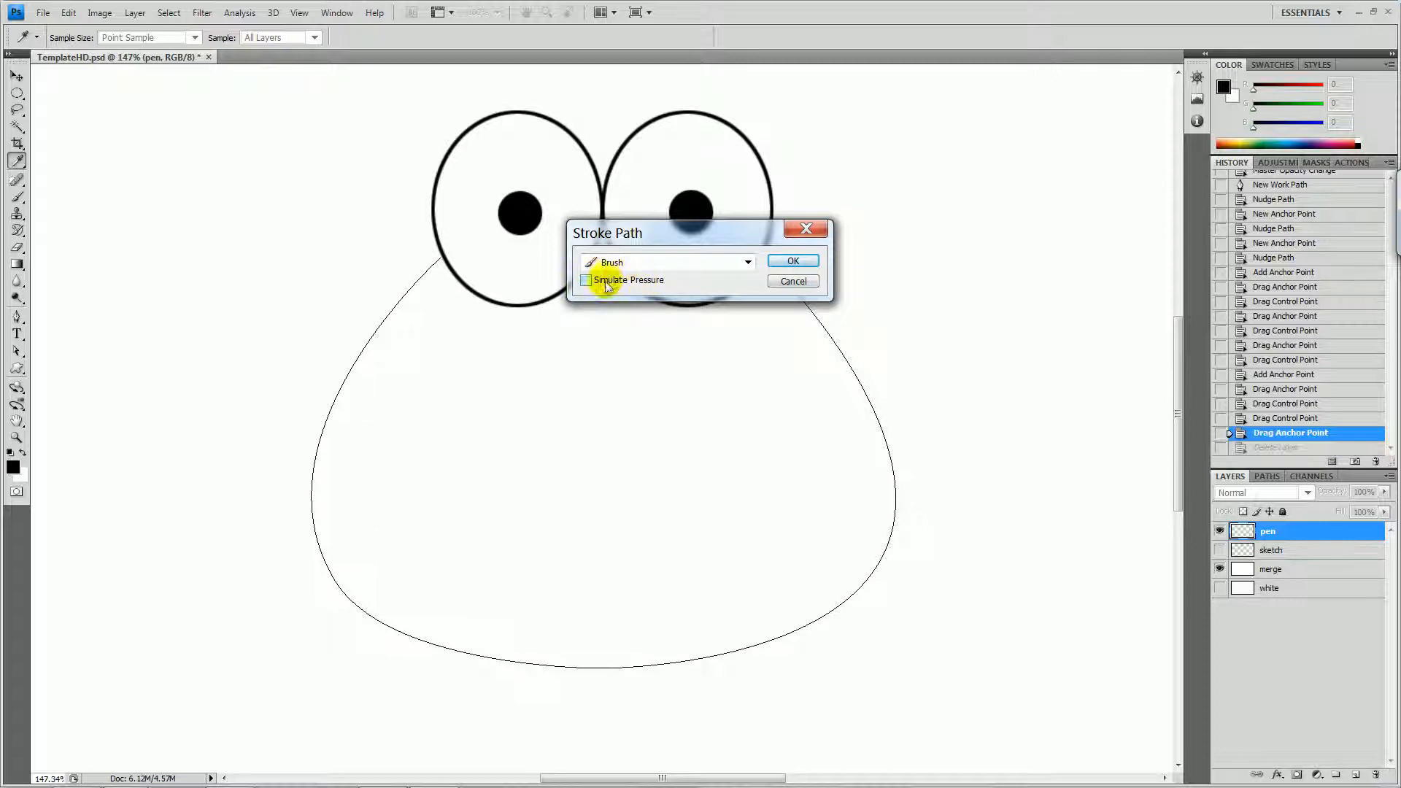
pyautogui.click(789, 263)
pyautogui.hotkey('ctrl', 'h')
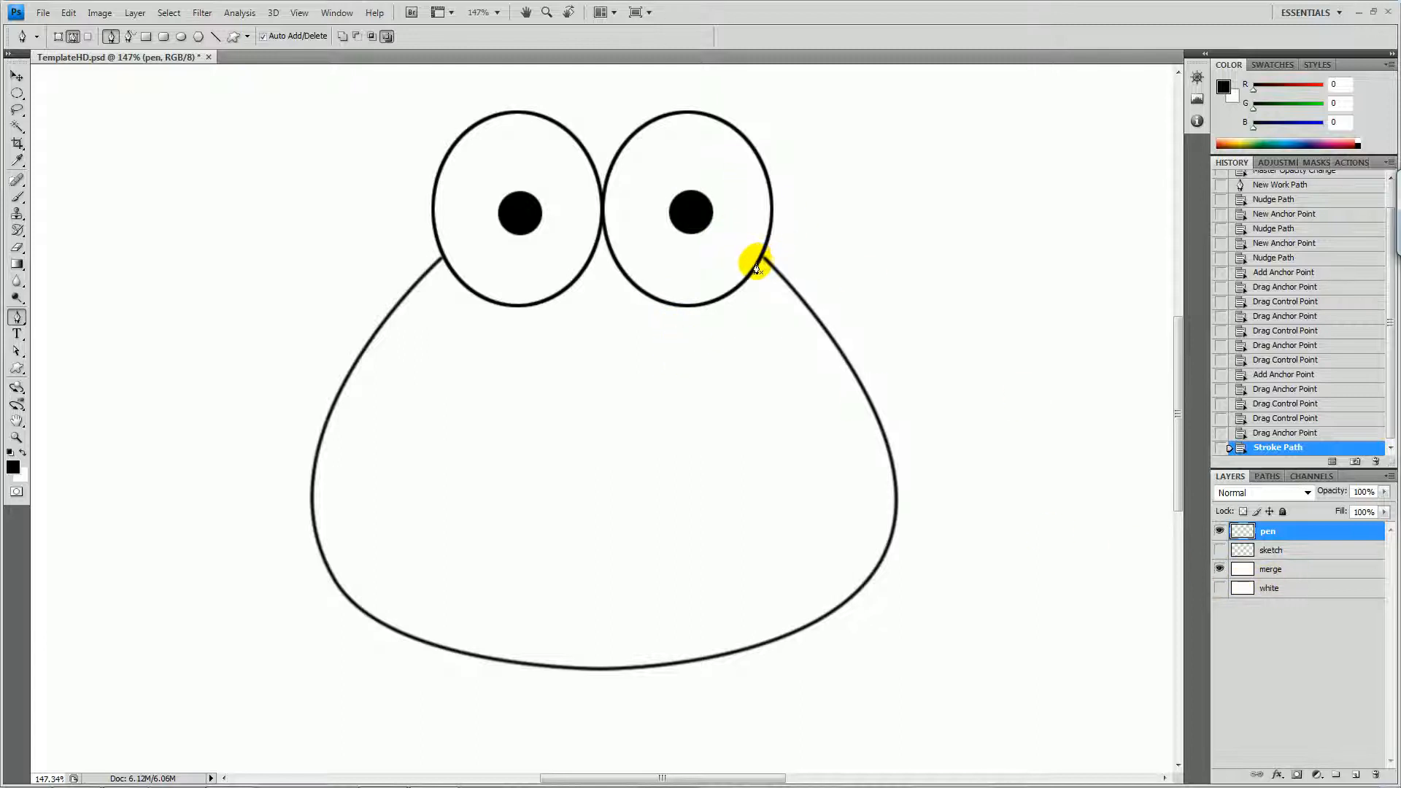
# Inspect where the body line meets the right eye, and merge the pen and merge layers.
pyautogui.press('z')
pyautogui.moveTo(696, 214); pyautogui.dragTo(829, 304)
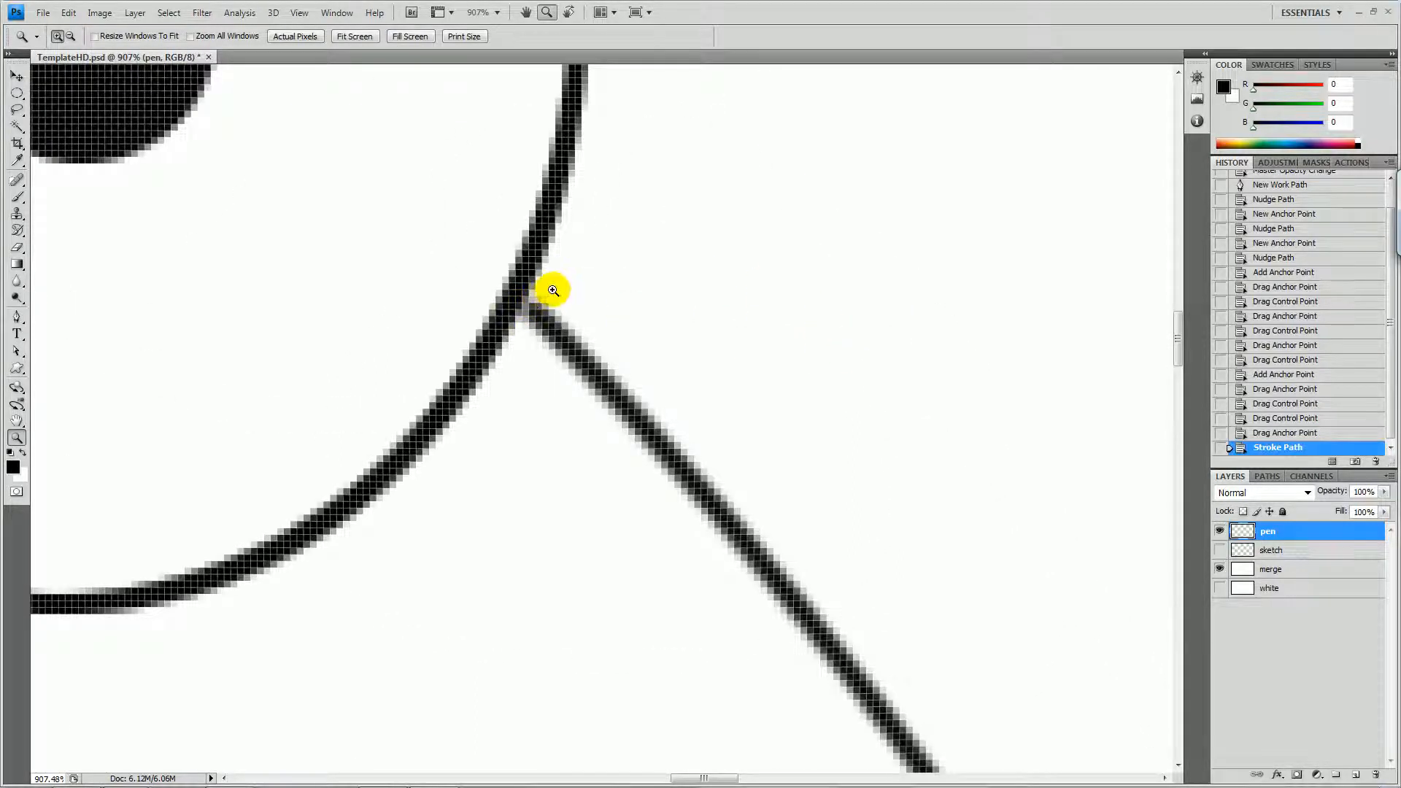
pyautogui.hotkey('ctrl', '1')
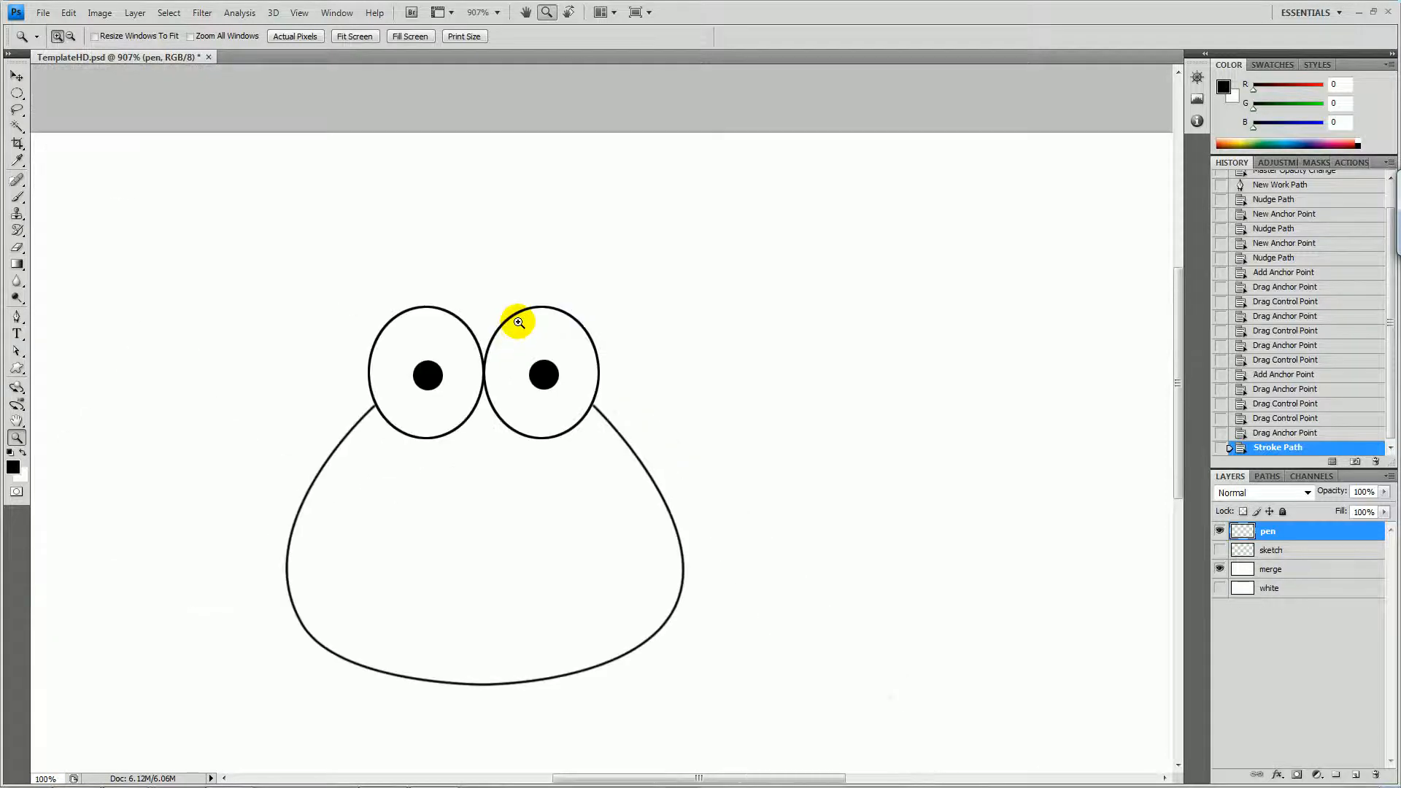
pyautogui.moveTo(567, 521); pyautogui.dragTo(597, 440)
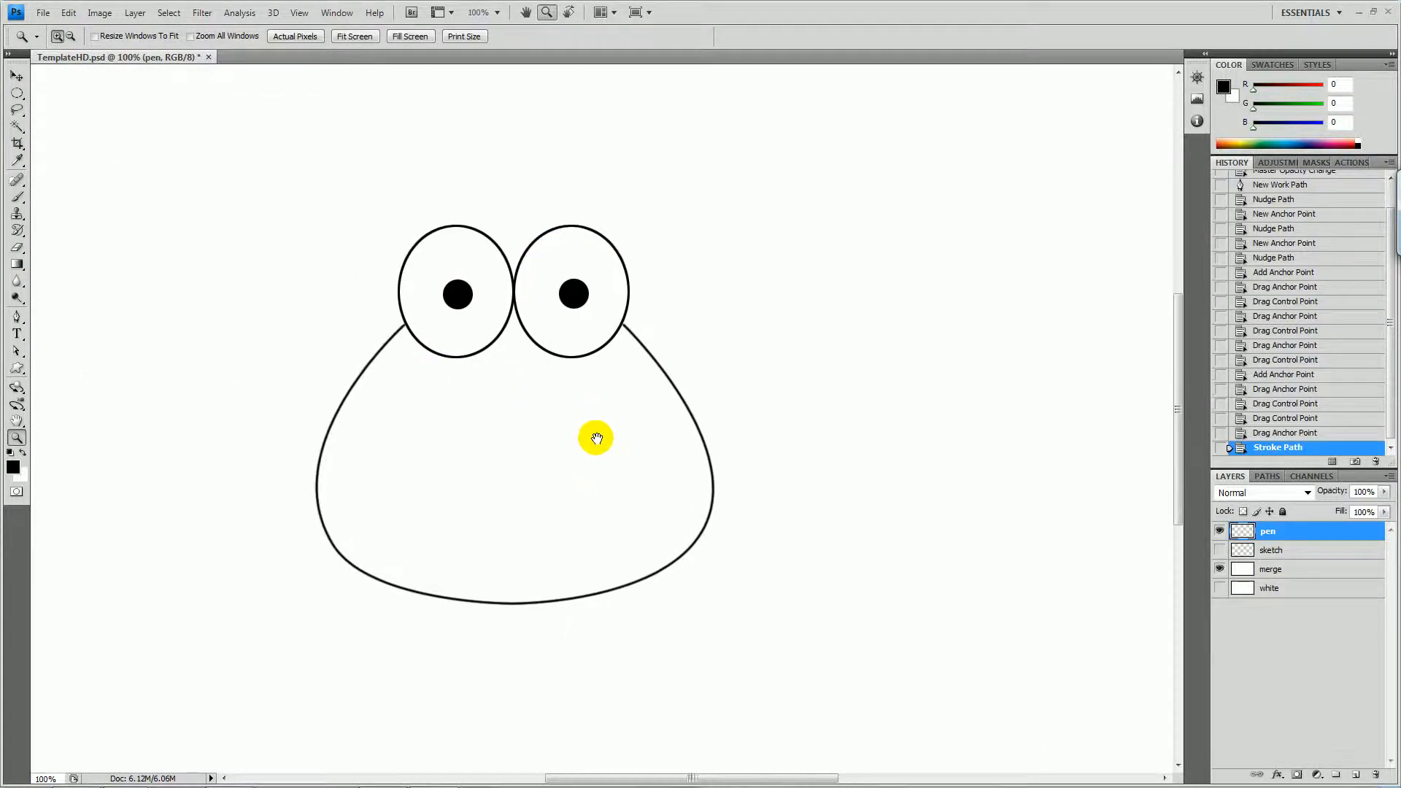
pyautogui.keyDown('ctrl'); pyautogui.click(1255, 573); pyautogui.keyUp('ctrl')
pyautogui.rightClick(1258, 575)
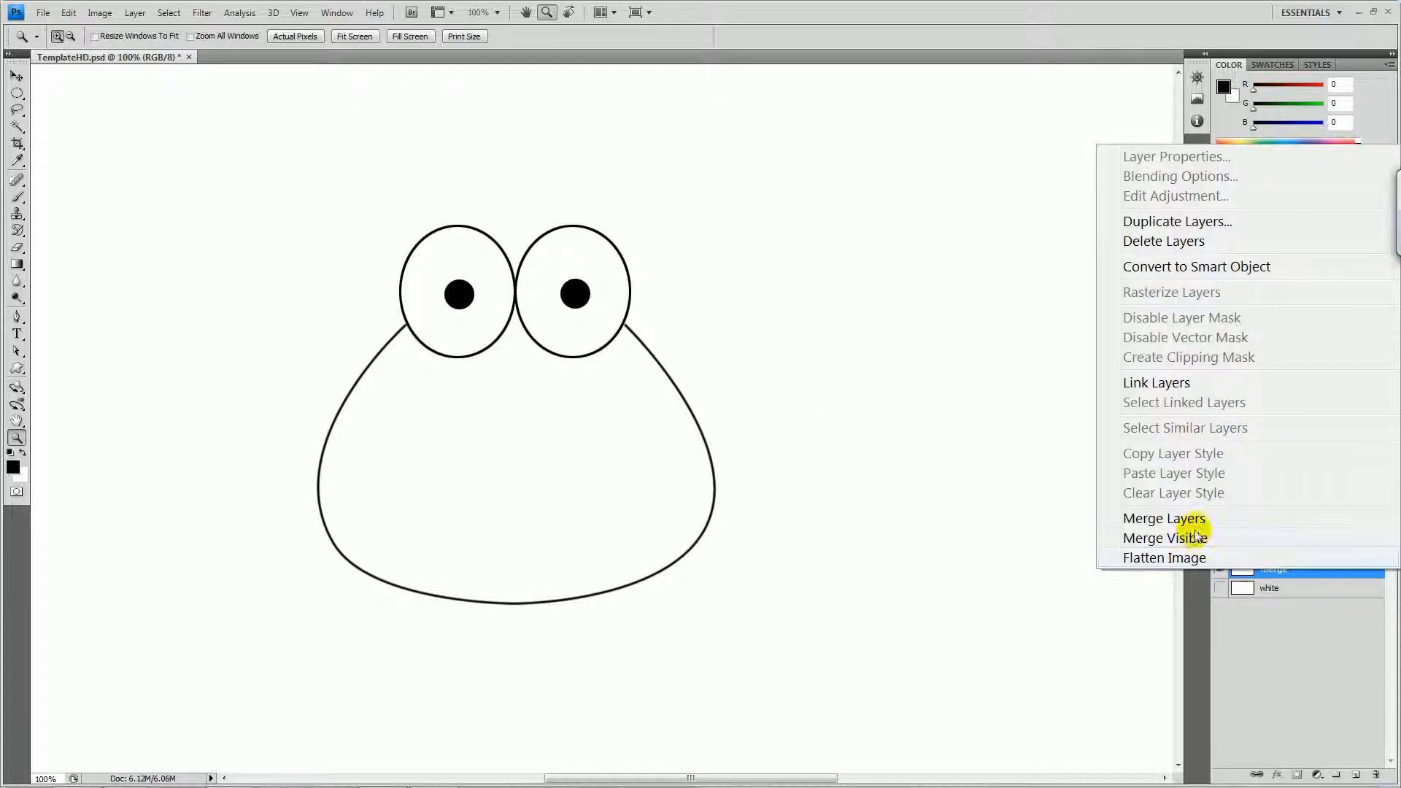
pyautogui.click(1164, 518)
# Delete the sketch layer and select the pen layer.
pyautogui.click(1274, 553)
pyautogui.press('Delete')
pyautogui.click(1270, 534)
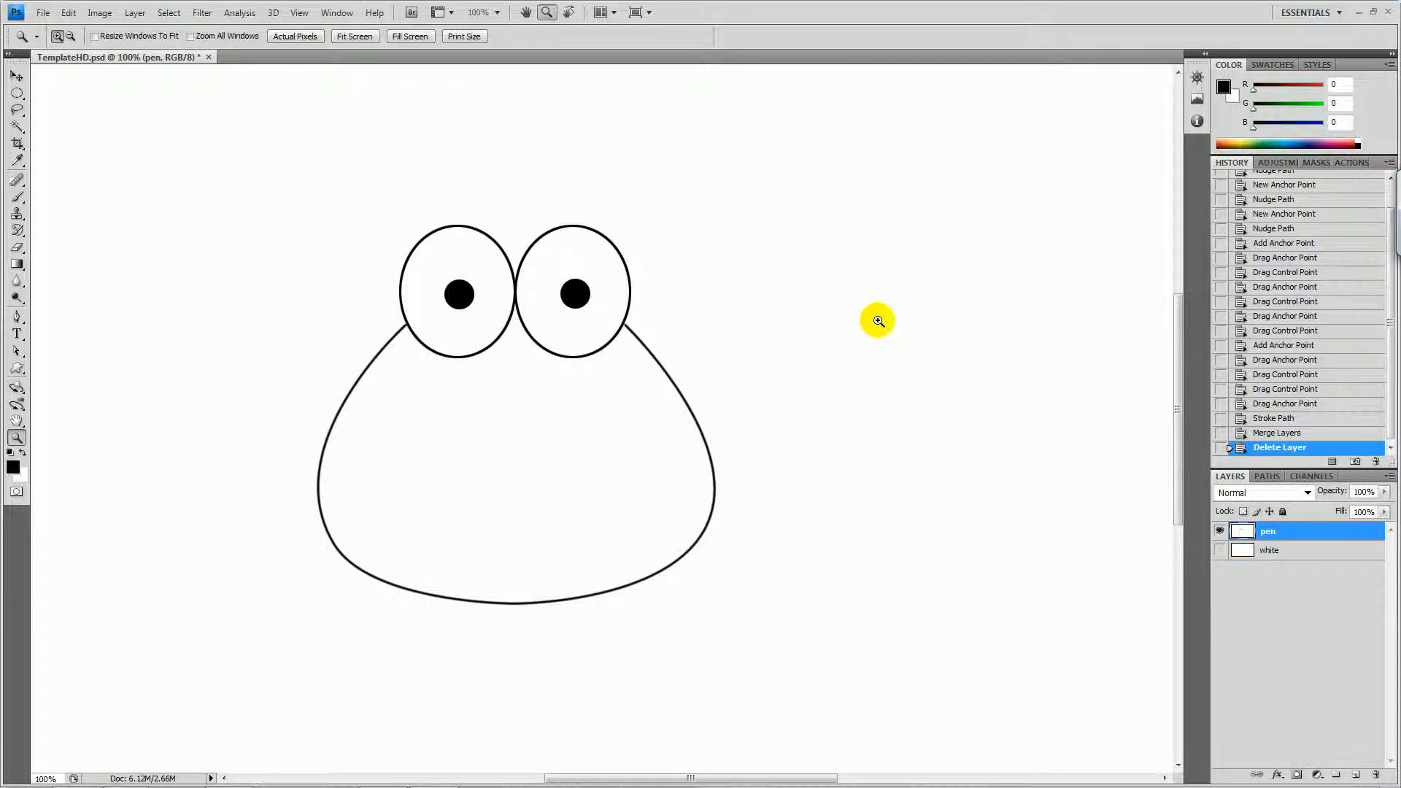
# Apply a Gaussian Blur to the pen layer and inspect the character's softened outlines.
pyautogui.click(203, 13)
pyautogui.moveTo(265, 189)
pyautogui.click(496, 276)
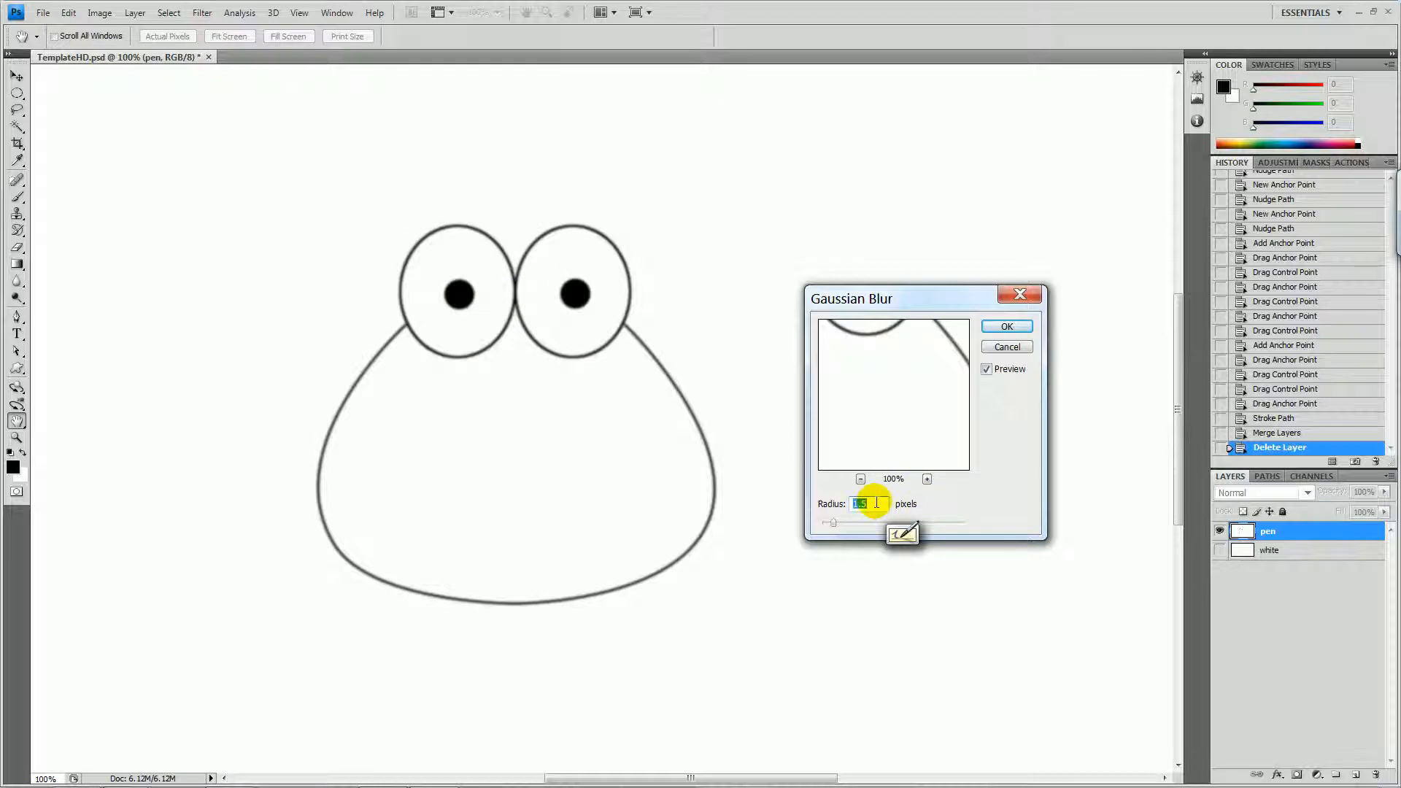
pyautogui.click(1006, 326)
pyautogui.press('z')
pyautogui.moveTo(225, 147); pyautogui.dragTo(800, 595)
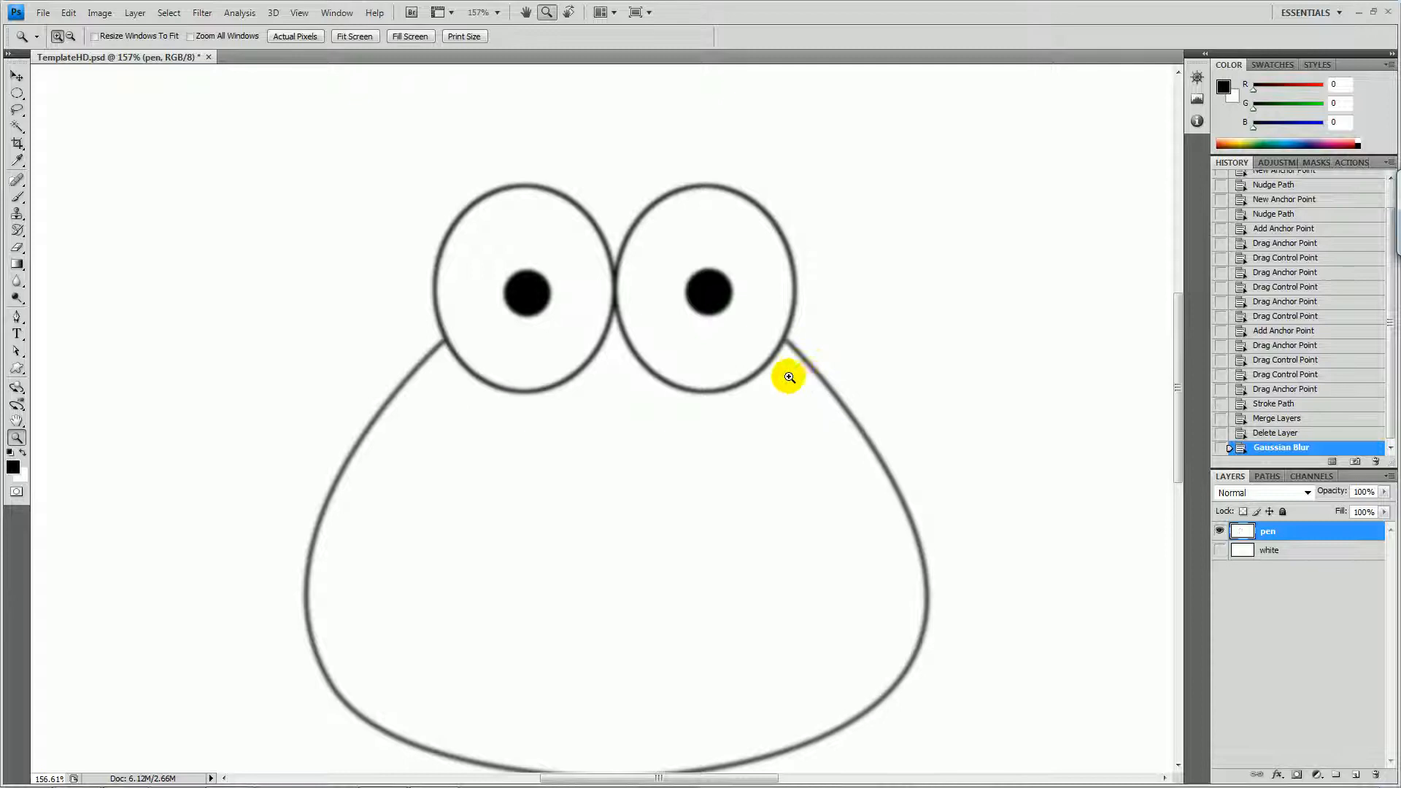
# Select the white area outside the character with the Magic Wand at tolerance 32 and delete it.
pyautogui.moveTo(908, 467); pyautogui.dragTo(926, 479)
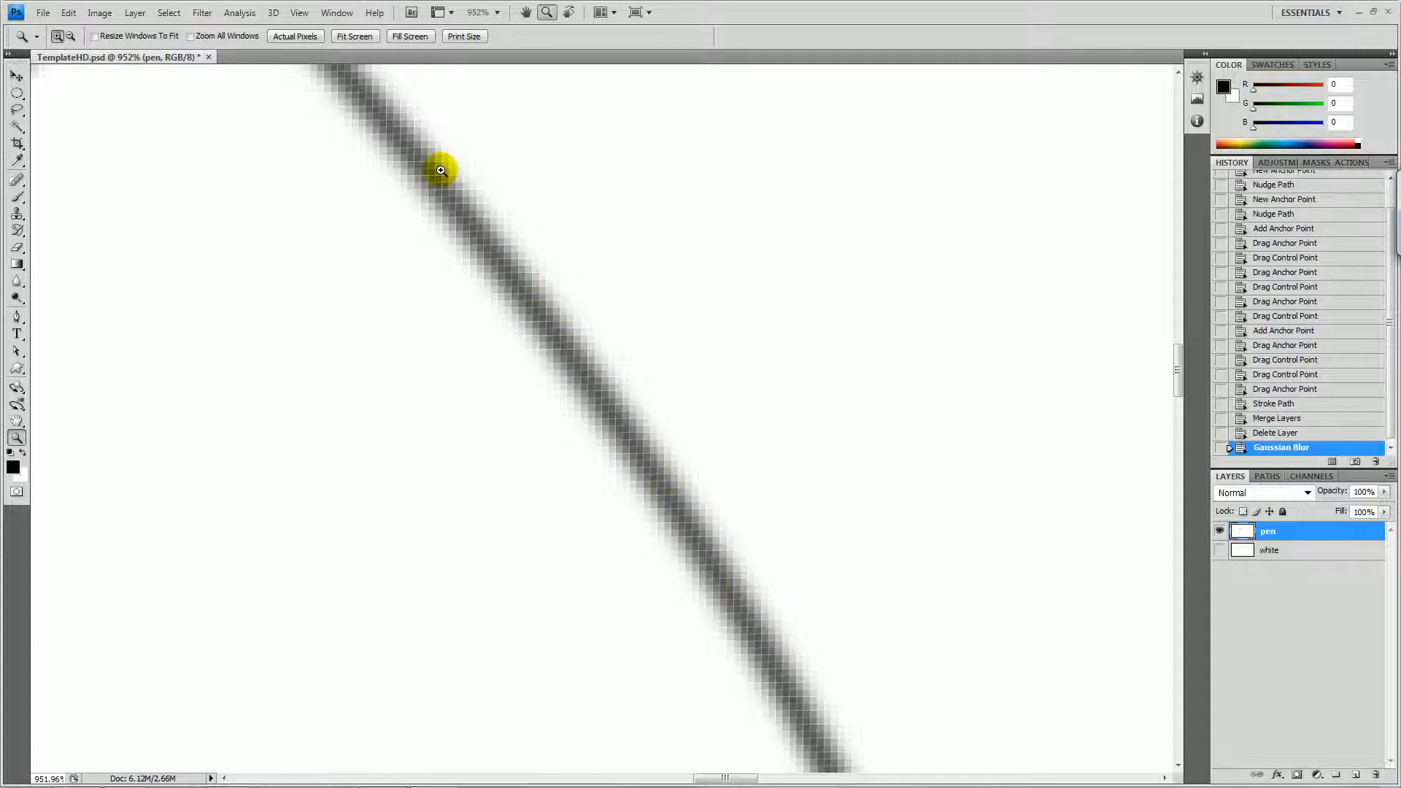
pyautogui.hotkey('ctrl', '1')
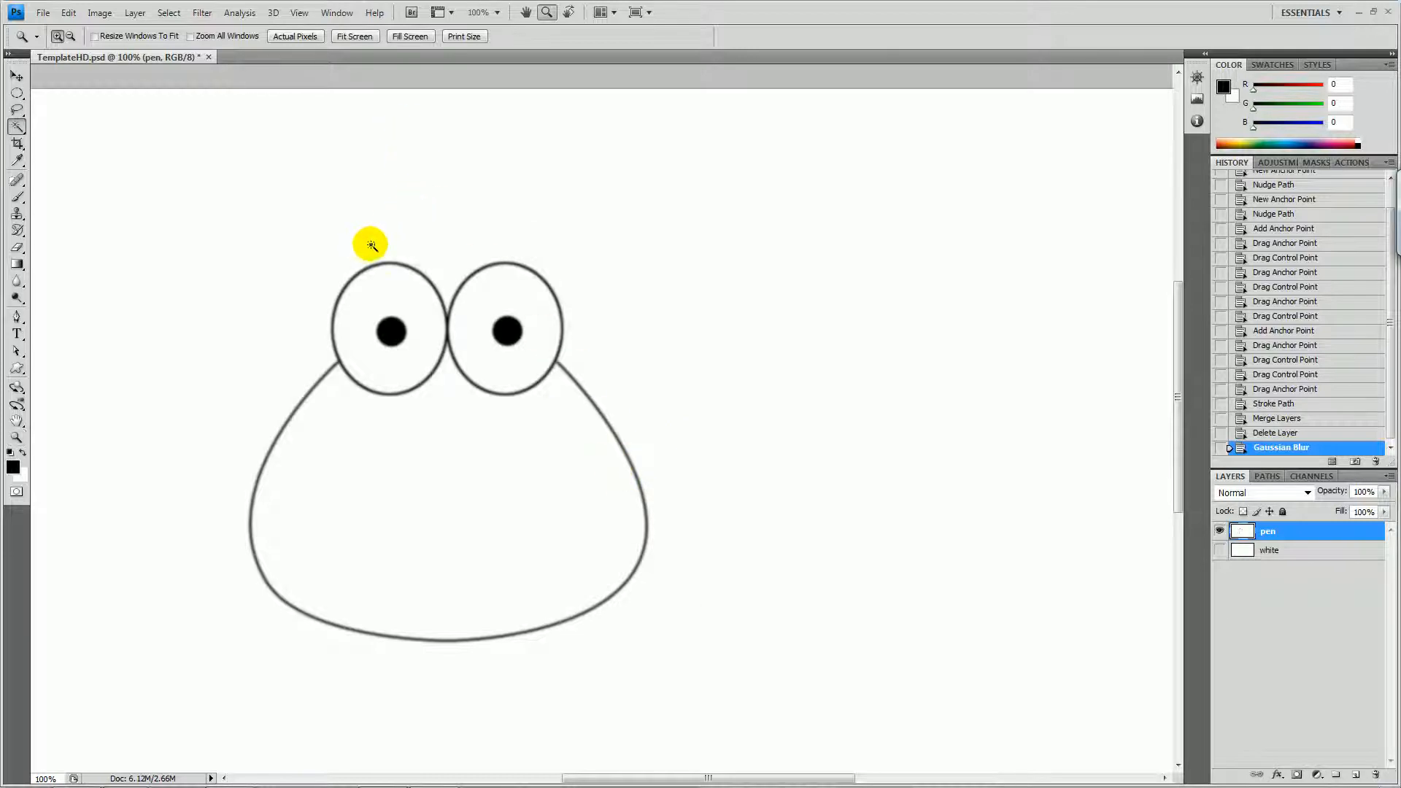
pyautogui.press('w')
pyautogui.click(651, 383)
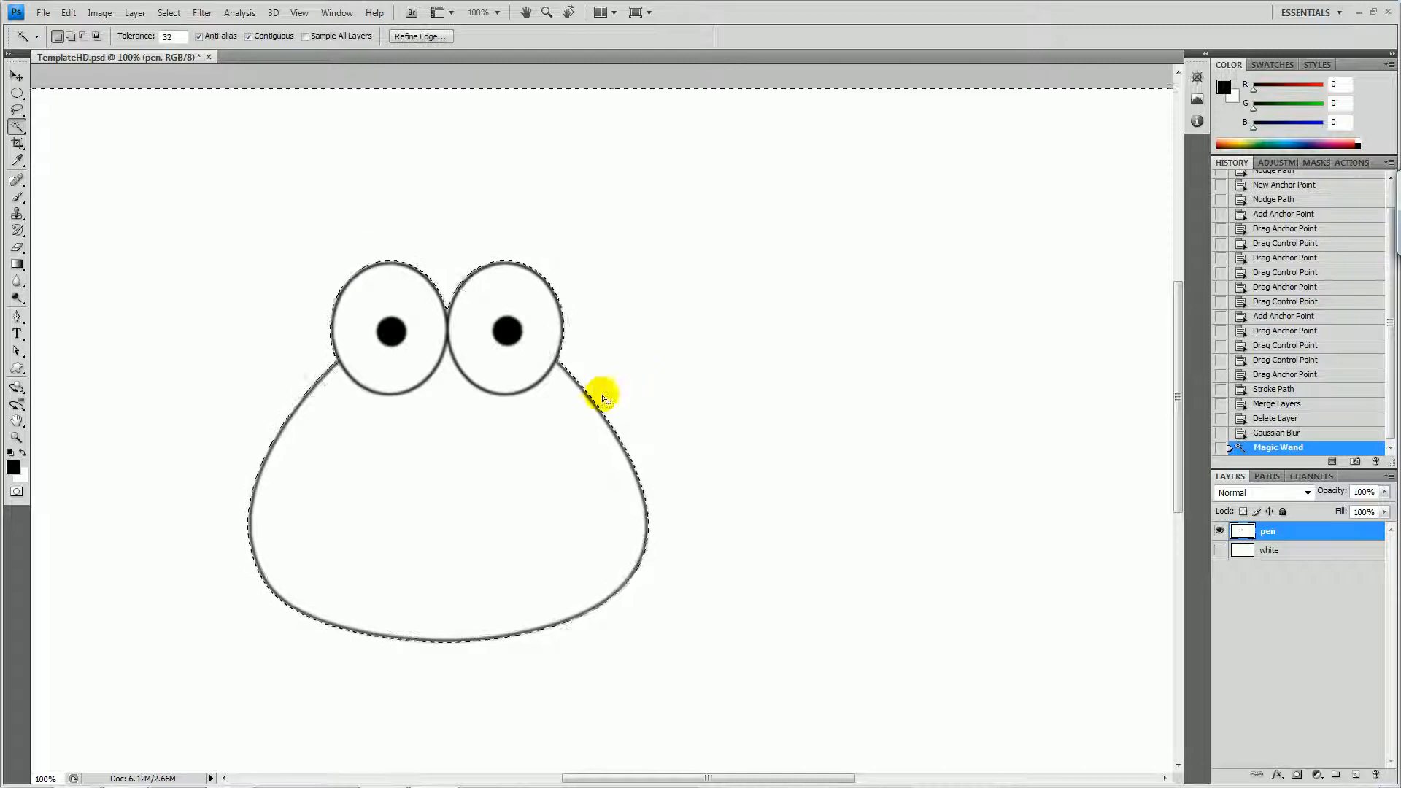
pyautogui.press('z')
pyautogui.moveTo(556, 381); pyautogui.dragTo(711, 501)
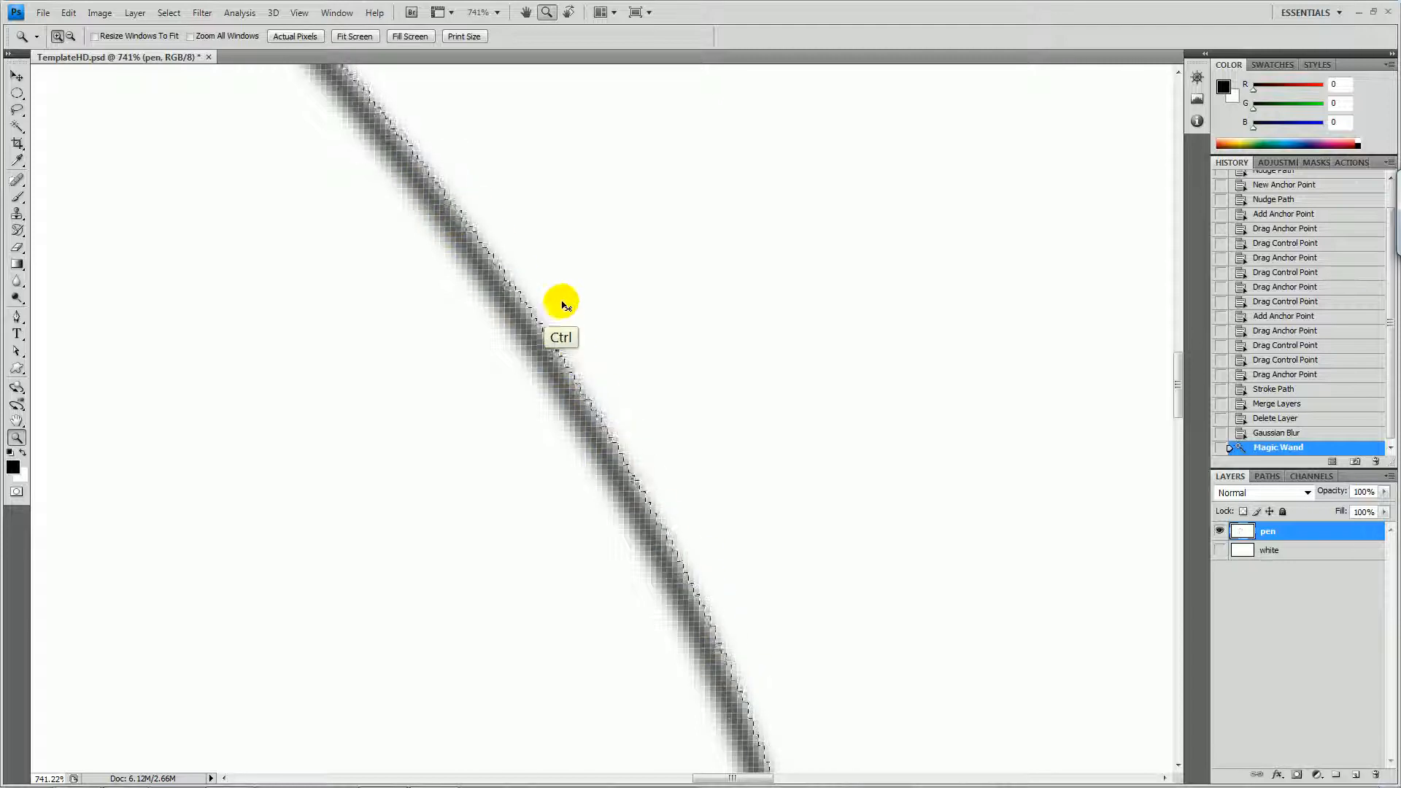
pyautogui.hotkey('ctrl', '1')
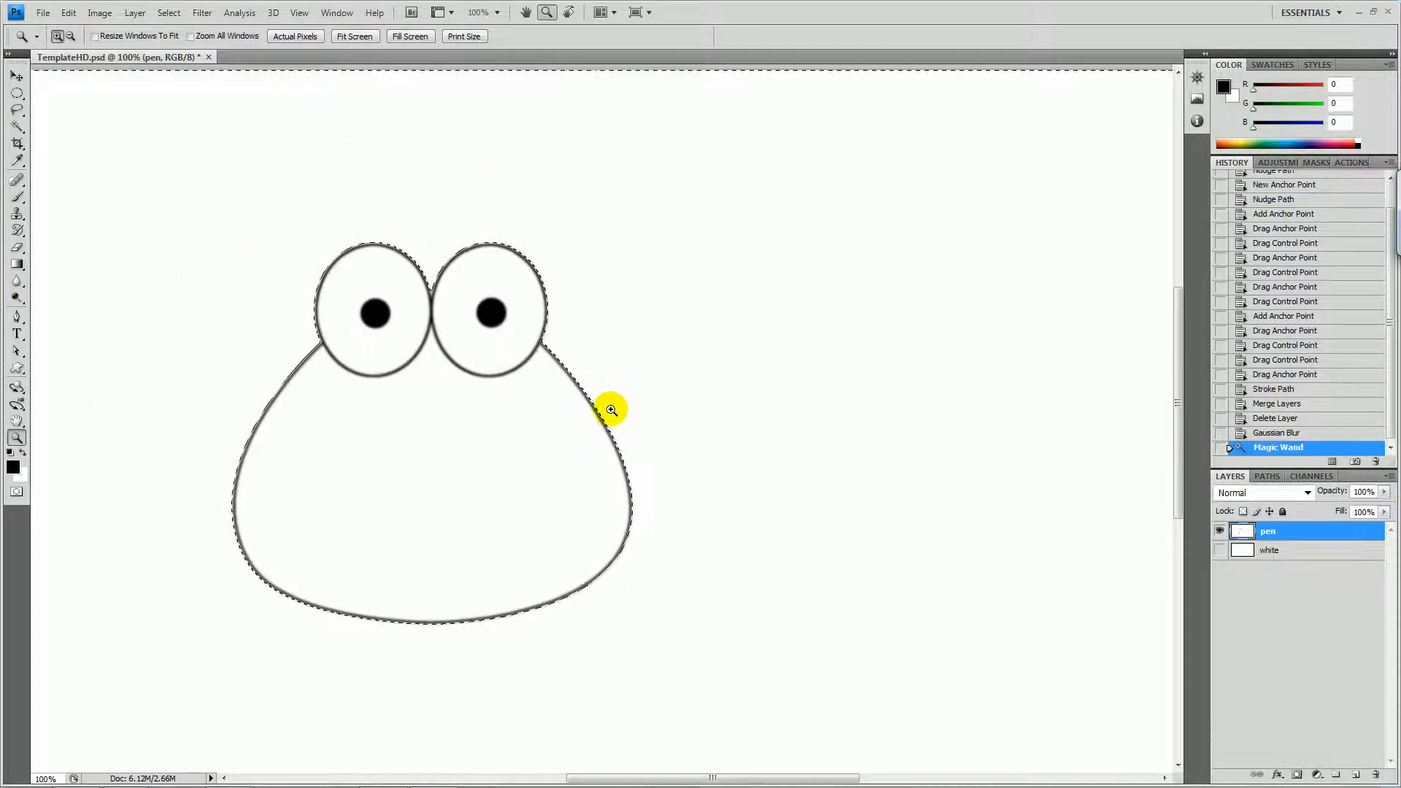
pyautogui.press('Delete')
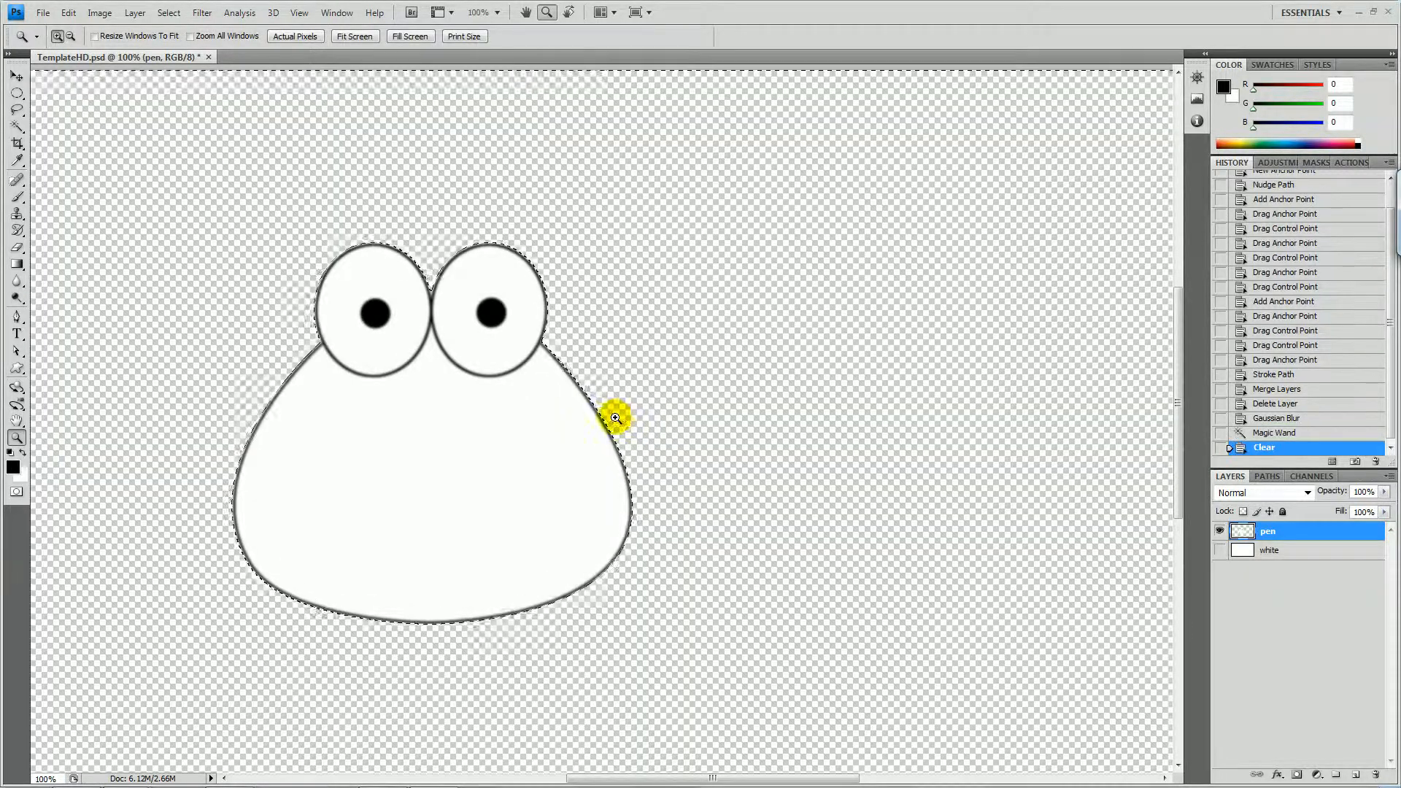
# Clear the white inside the body and both eyes with the Magic Wand, deselect, and show the white layer.
pyautogui.press('w')
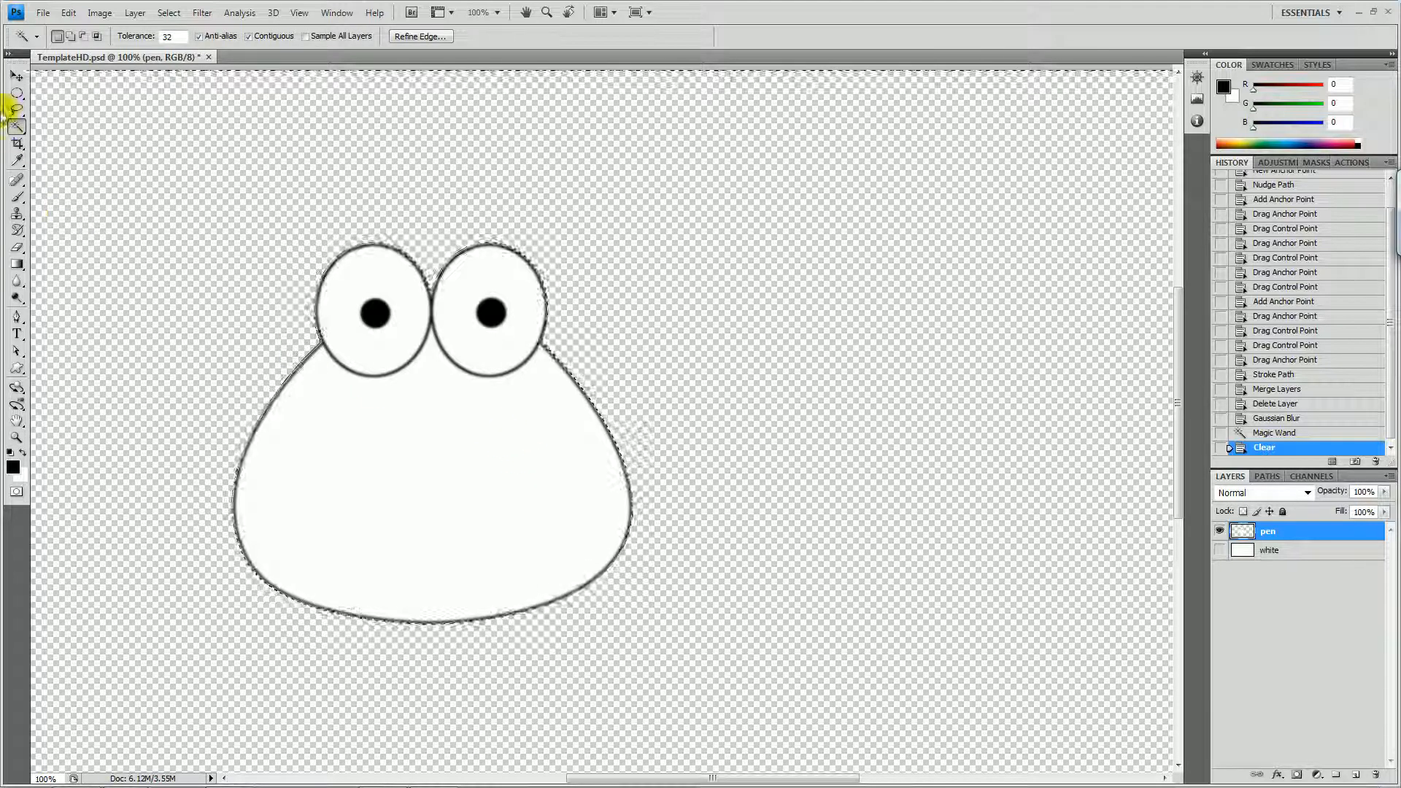
pyautogui.click(470, 453)
pyautogui.press('Delete')
pyautogui.press('Delete')
pyautogui.click(476, 336)
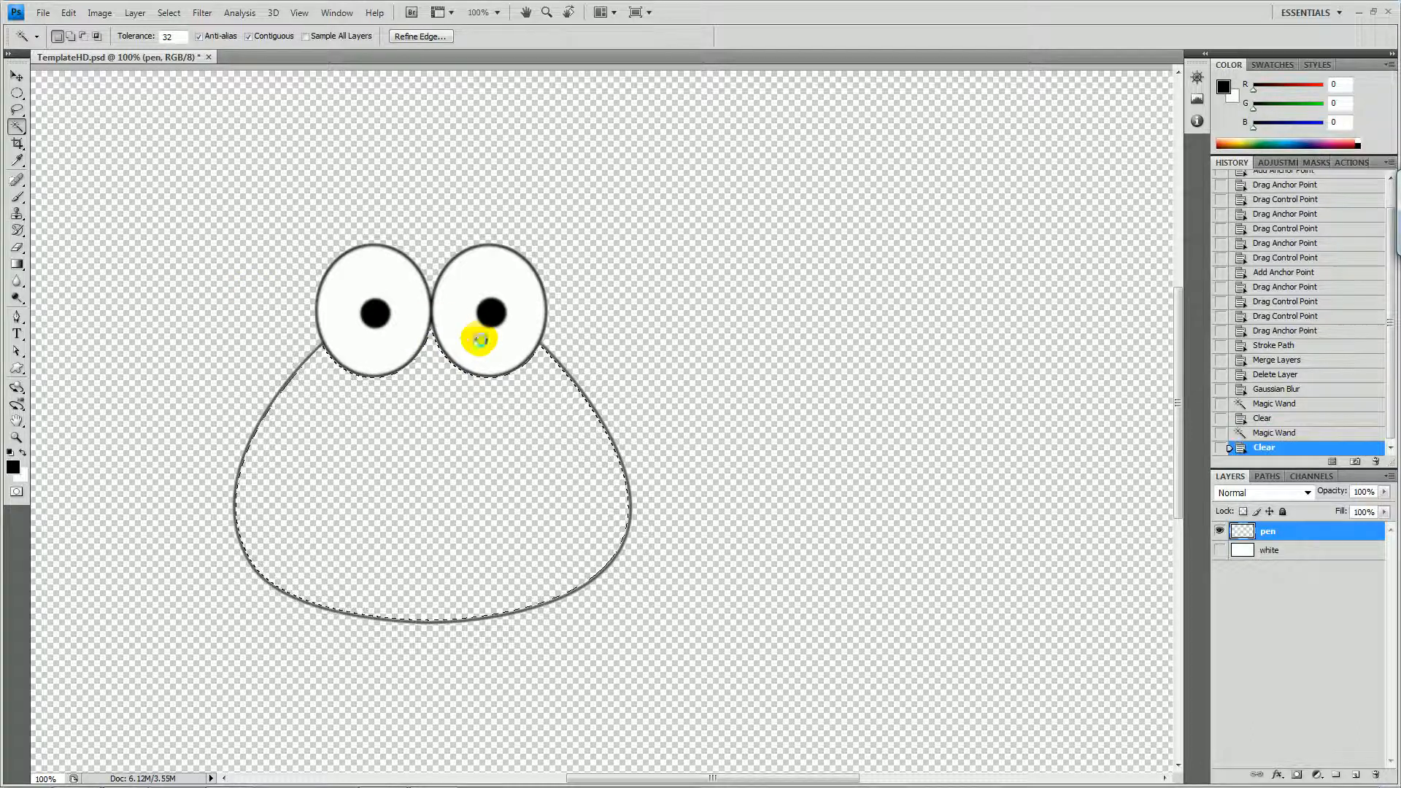
pyautogui.press('Delete')
pyautogui.click(380, 348)
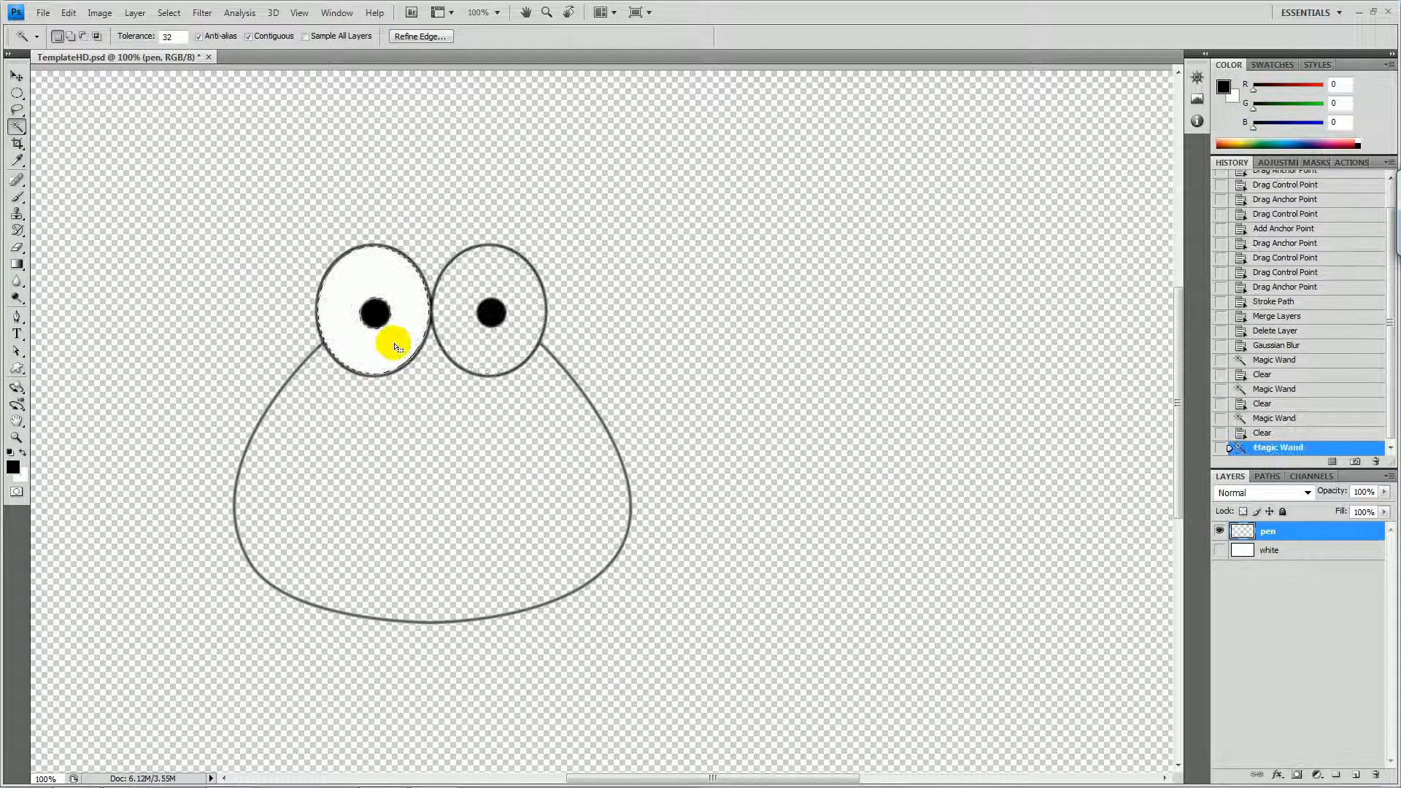
pyautogui.press('Delete')
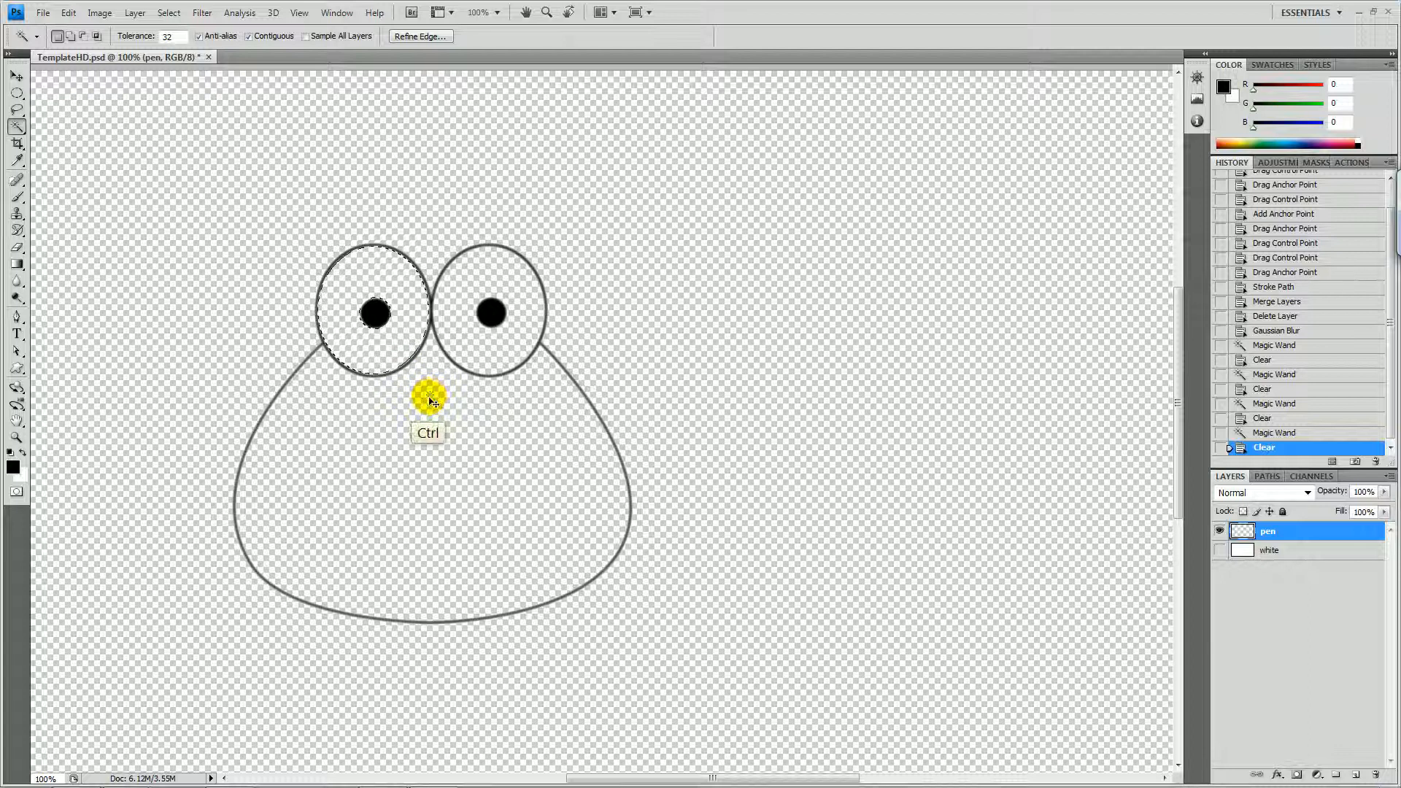
pyautogui.hotkey('ctrl', 'd')
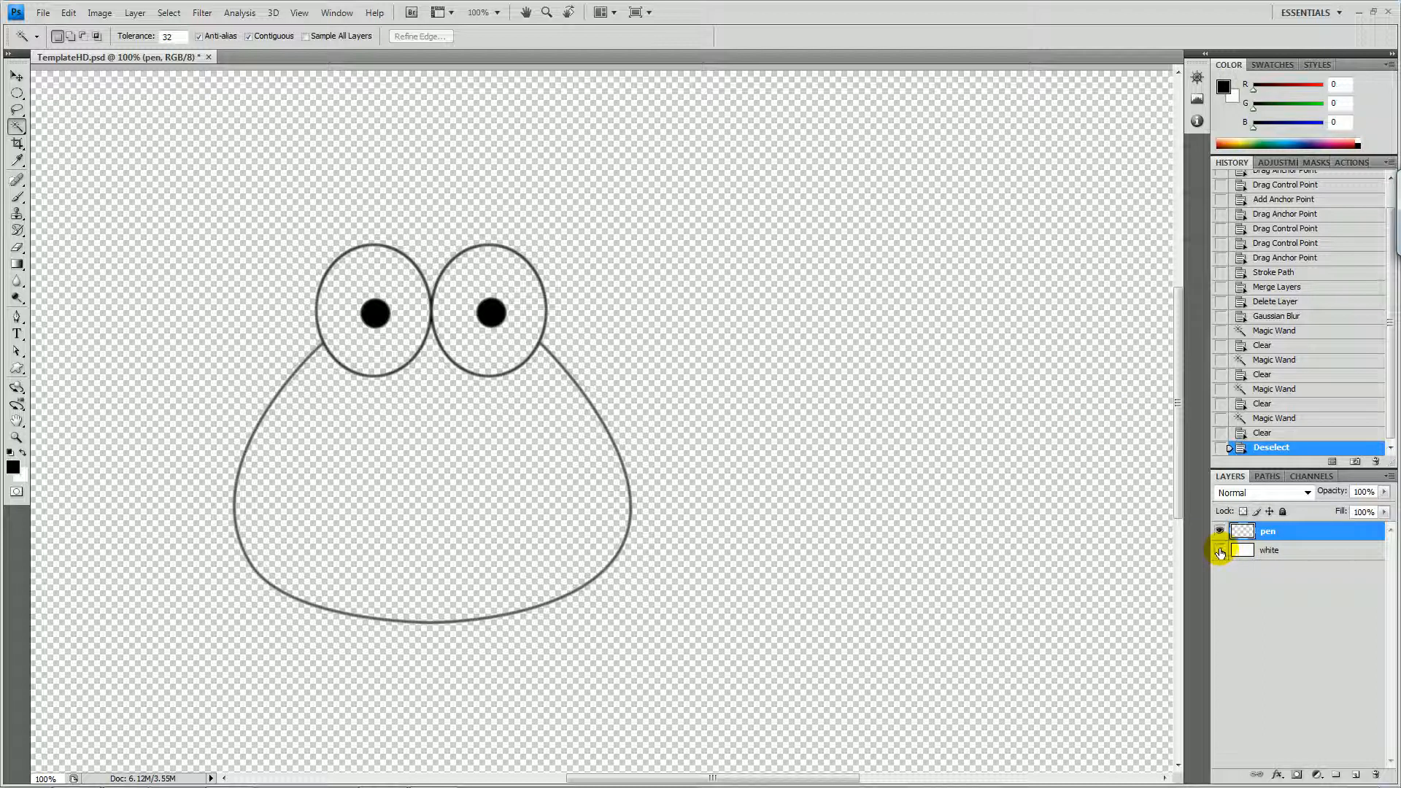
pyautogui.click(1220, 551)
pyautogui.moveTo(443, 450); pyautogui.dragTo(547, 432)
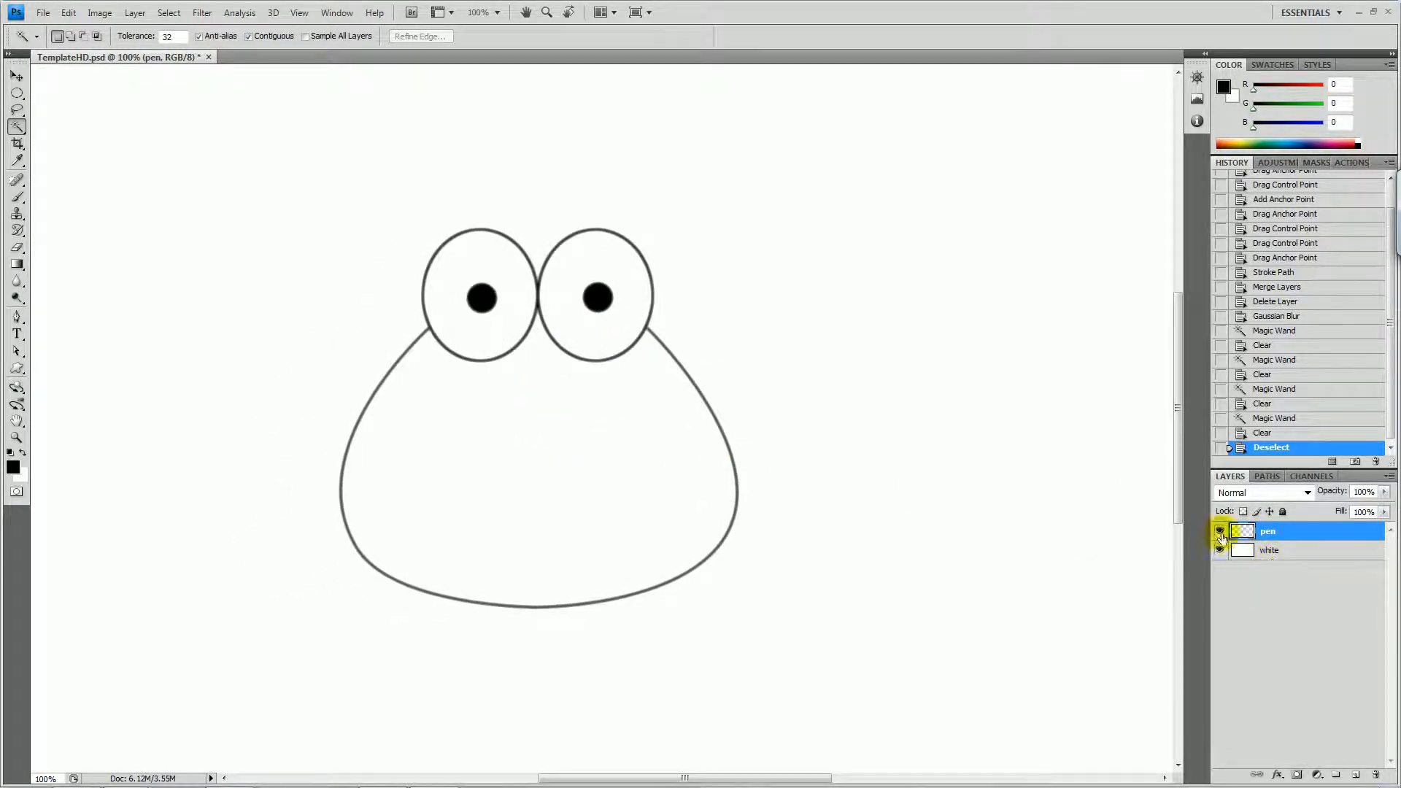
pyautogui.click(1317, 775)
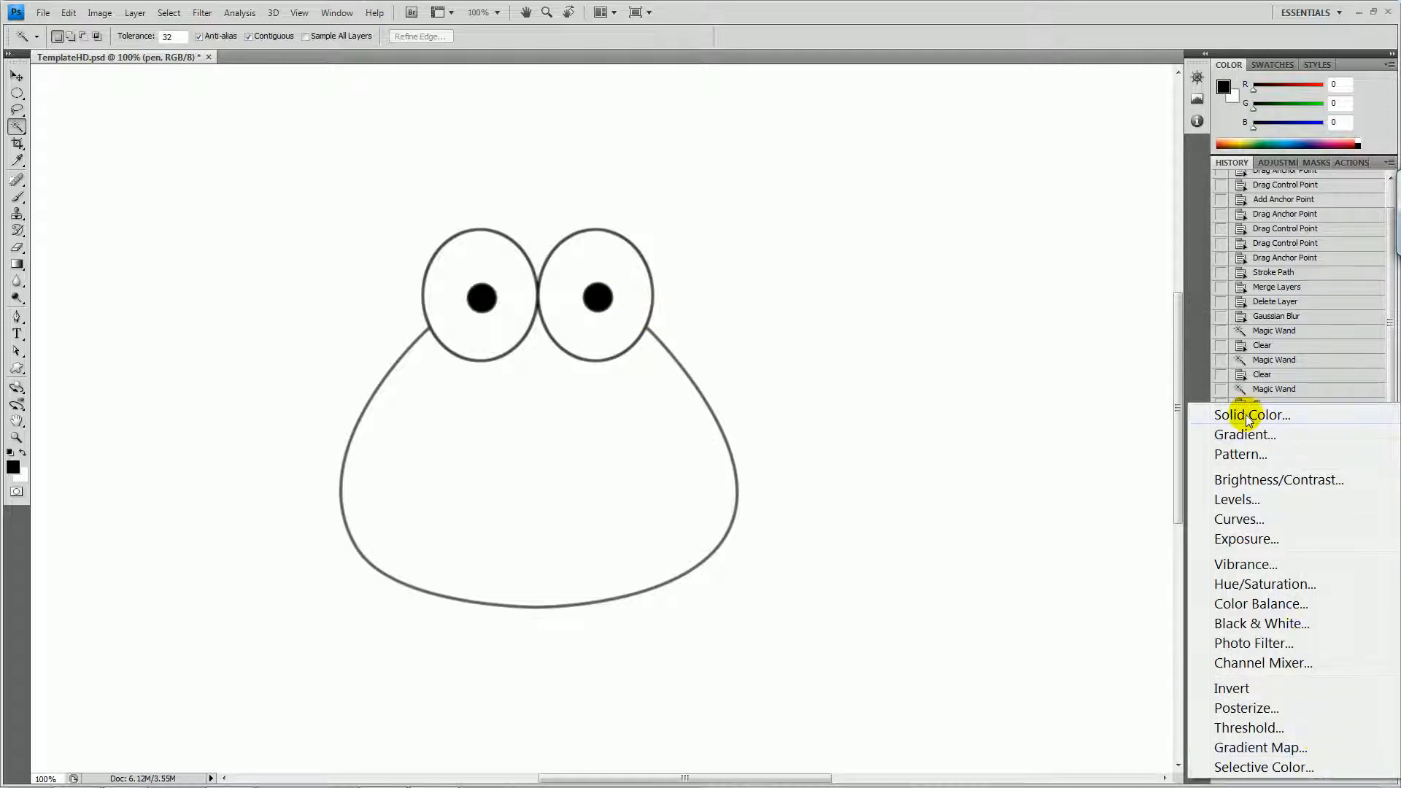
pyautogui.click(1250, 416)
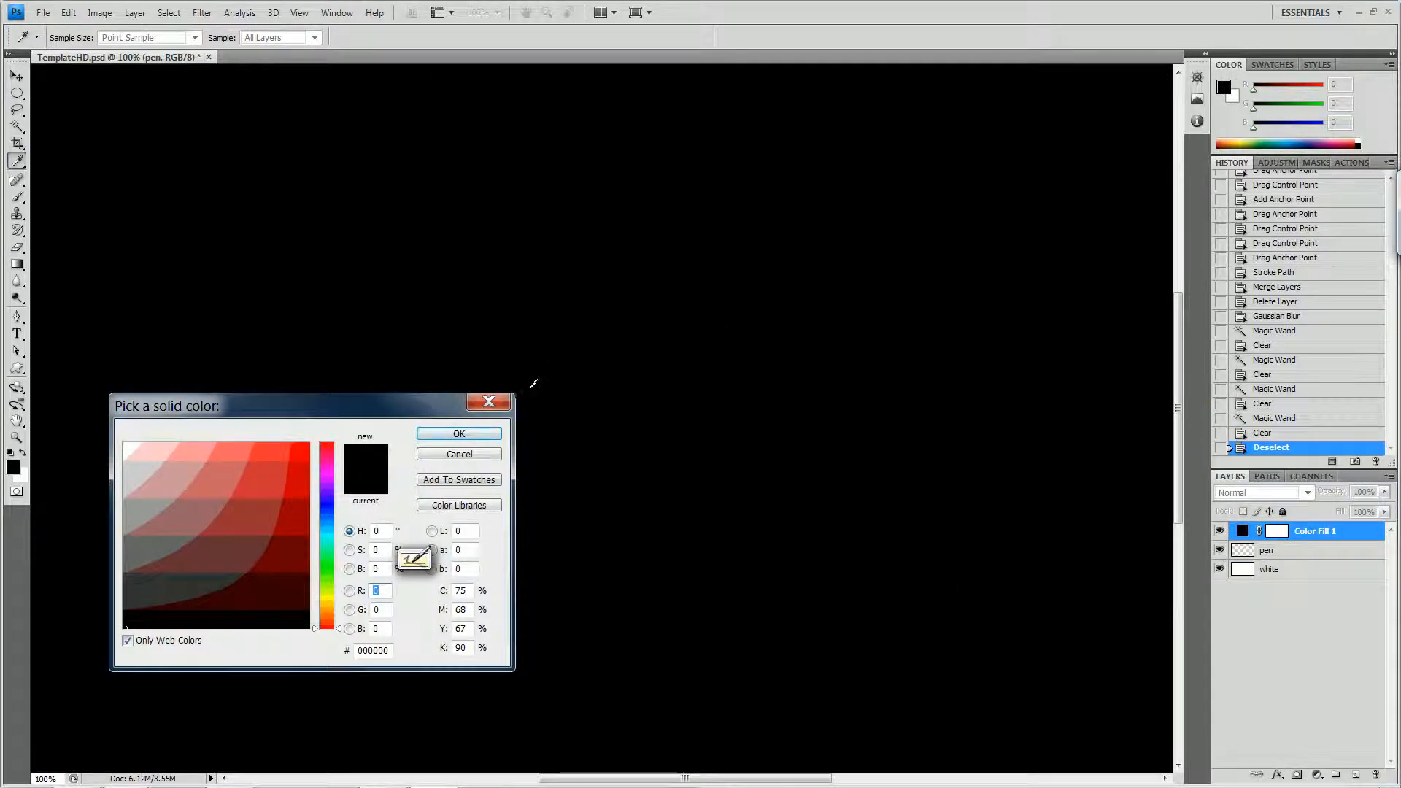
pyautogui.click(477, 453)
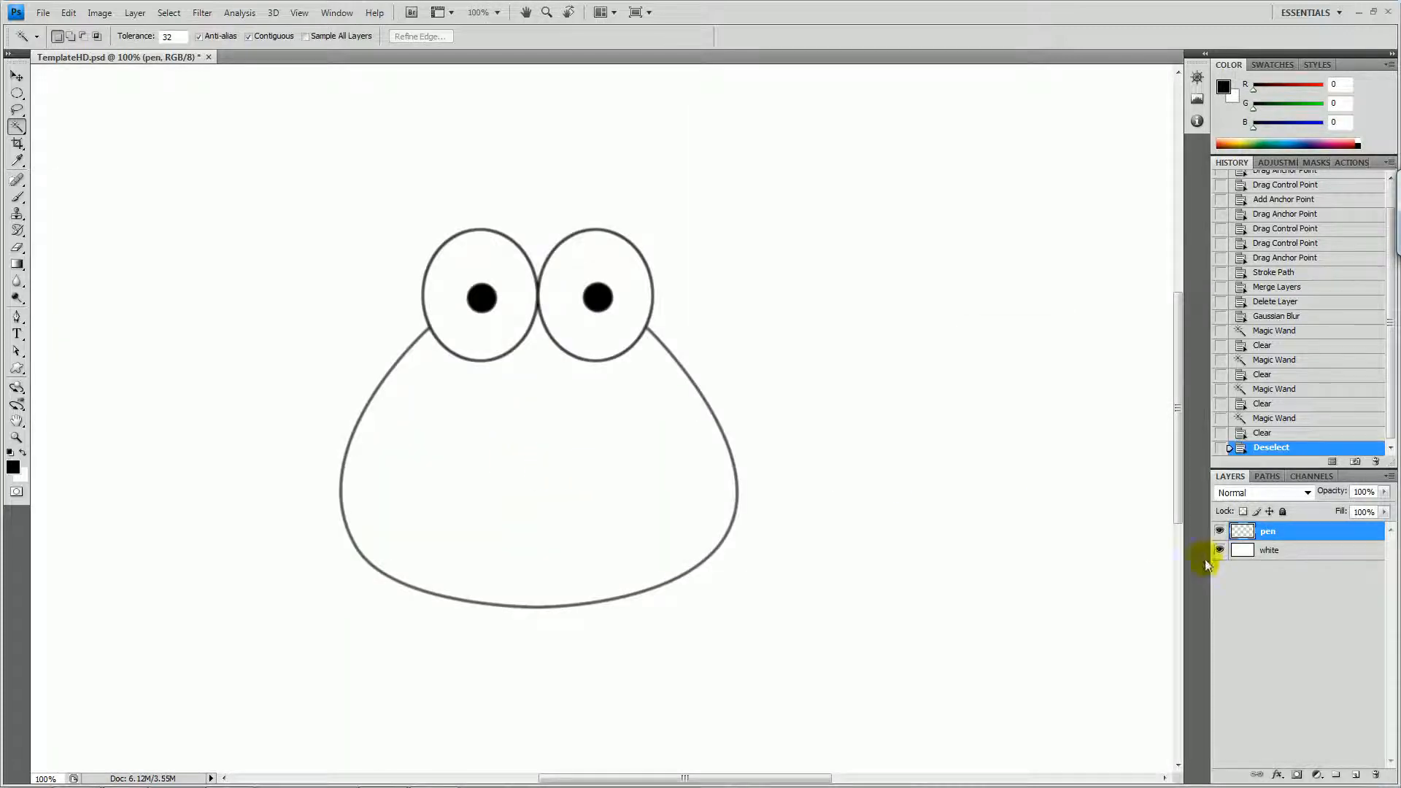
# Load the pen layer's pixels as a selection and create a black (000000) Solid Color fill layer from it.
pyautogui.keyDown('ctrl'); pyautogui.click(1242, 530); pyautogui.keyUp('ctrl')
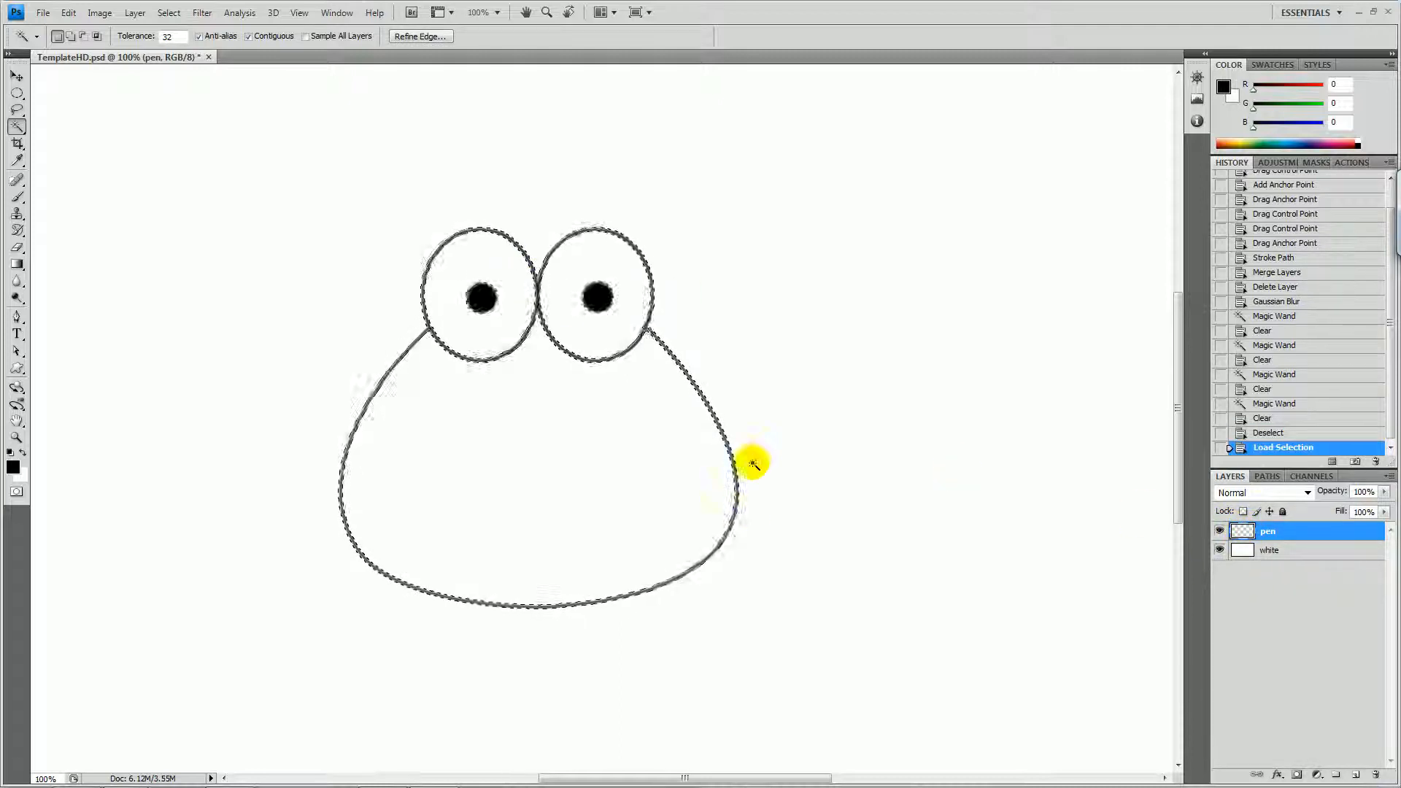
pyautogui.click(1315, 774)
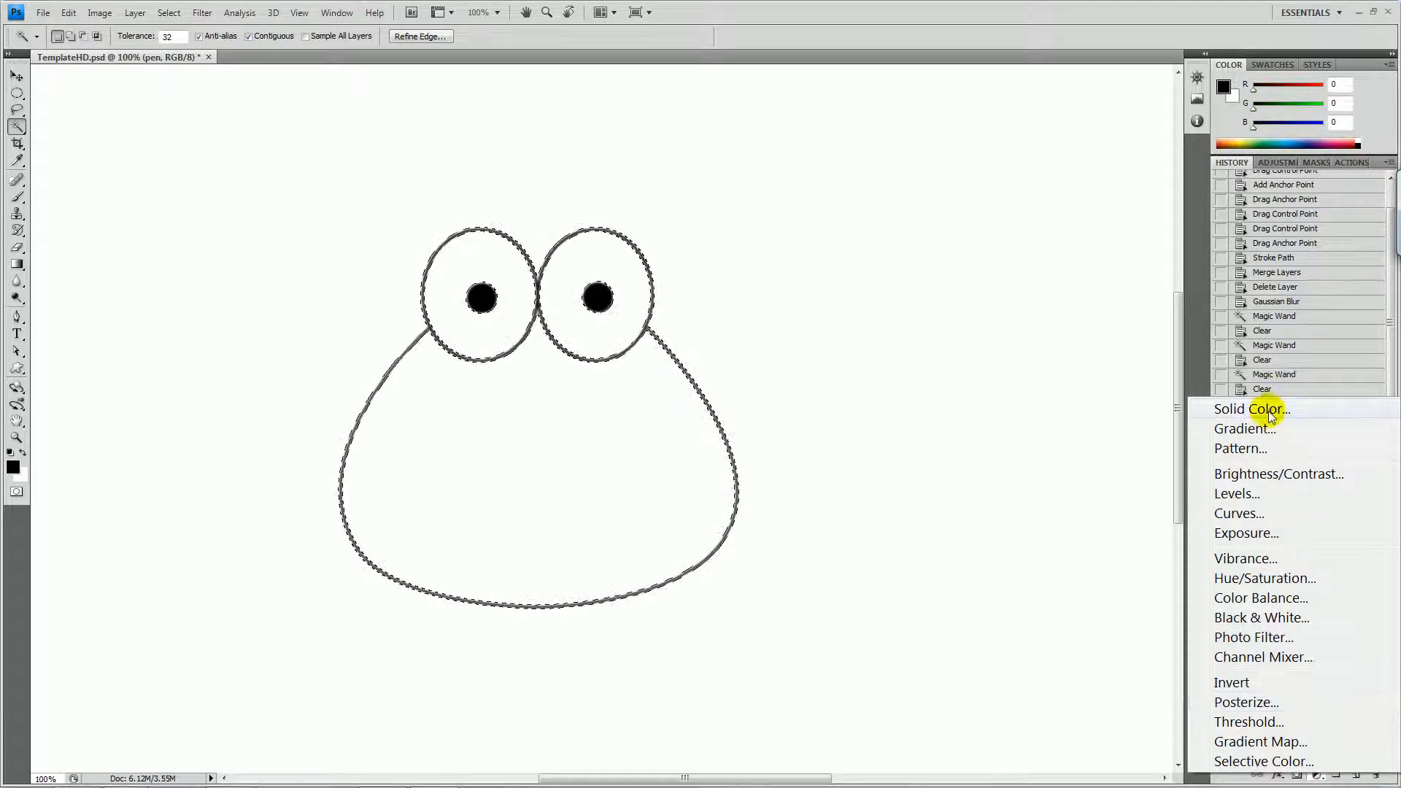
pyautogui.click(1284, 407)
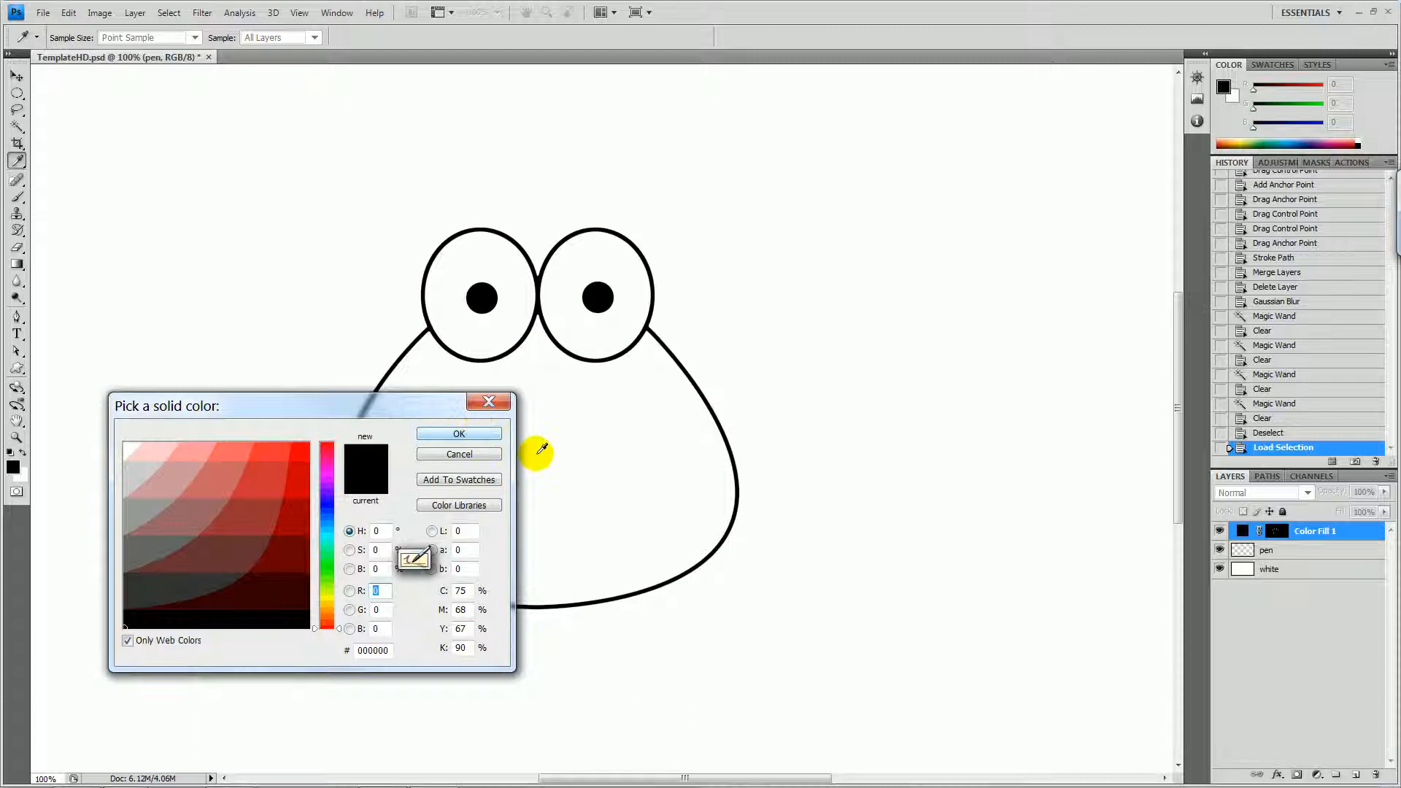
pyautogui.click(473, 435)
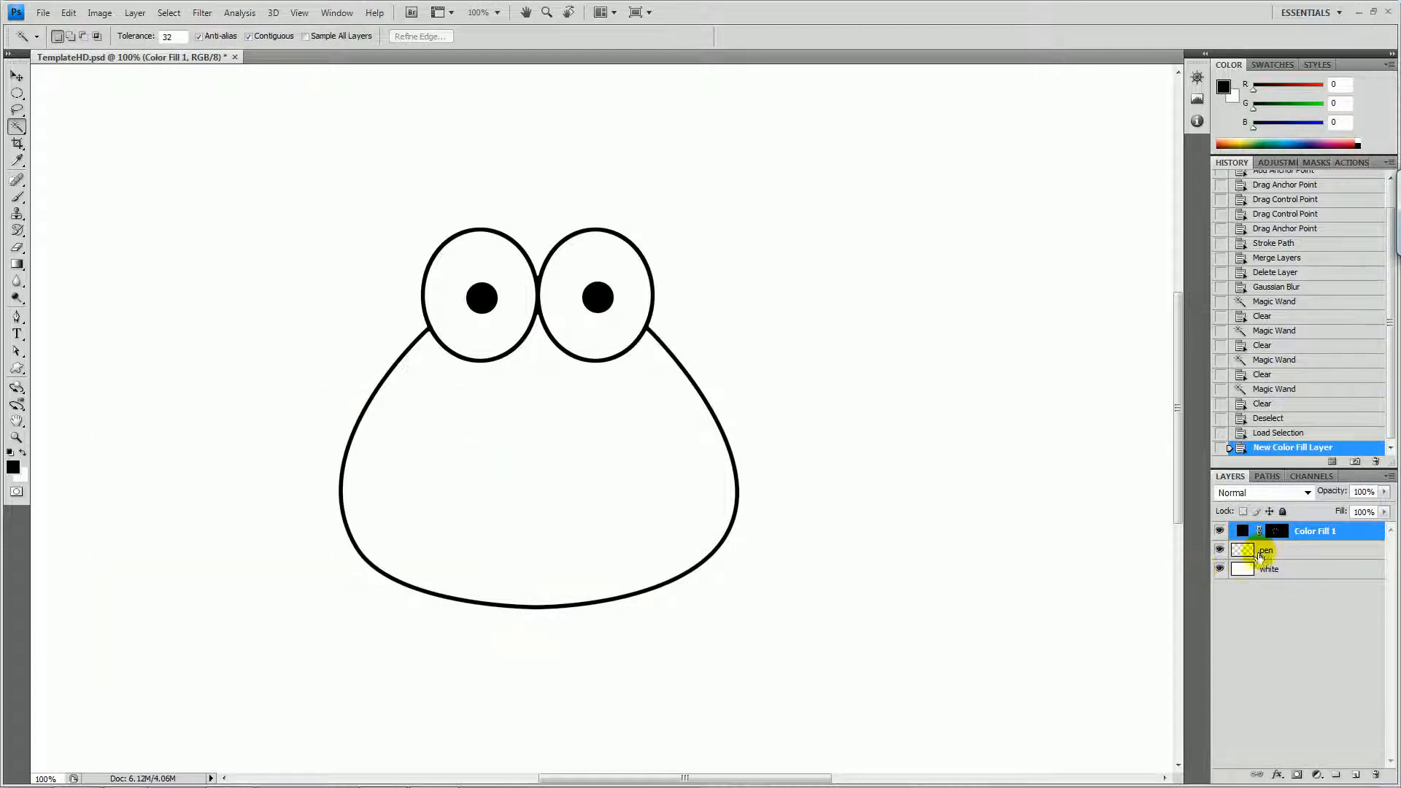
# Delete the original pen layer and select the Color Fill 1 layer.
pyautogui.click(1266, 552)
pyautogui.rightClick(1270, 554)
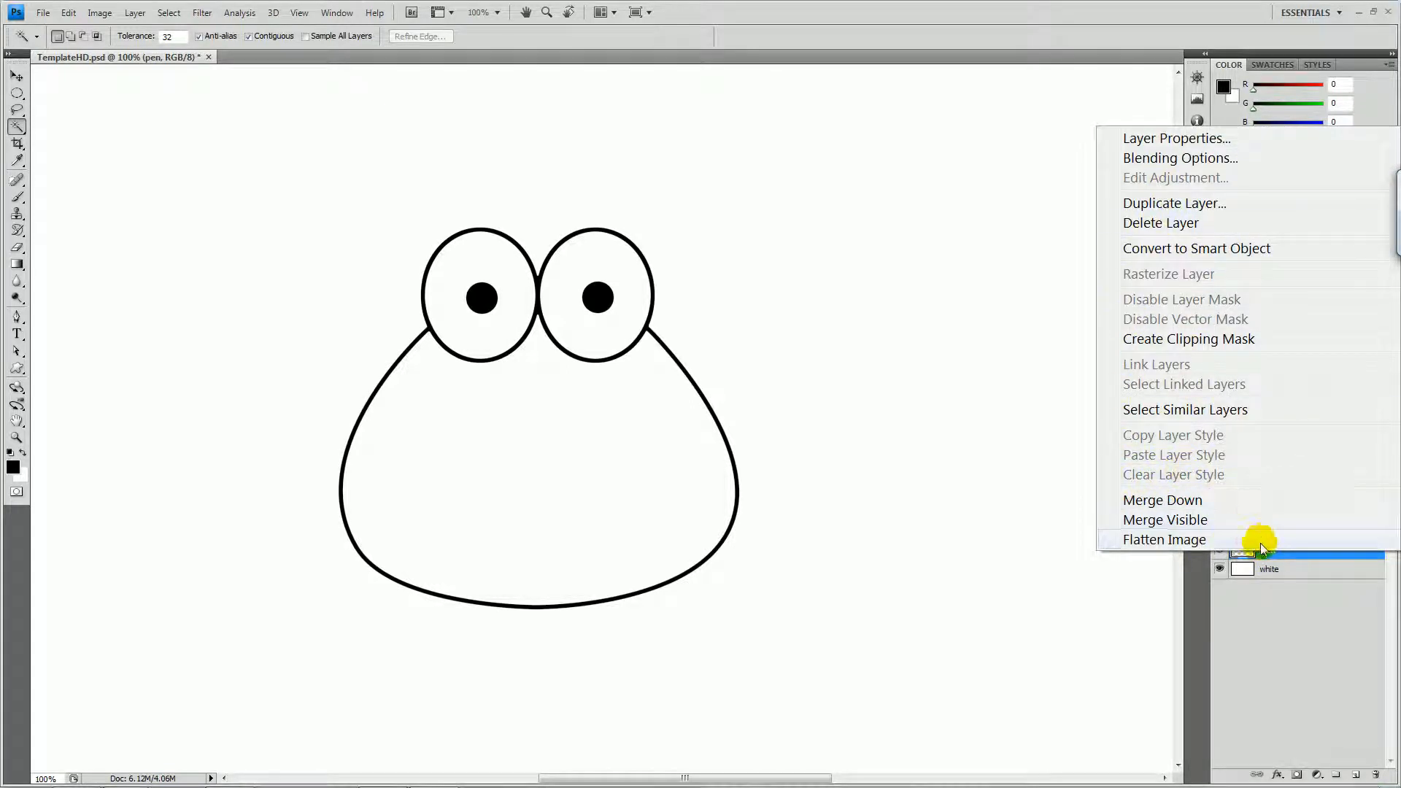
pyautogui.click(1284, 555)
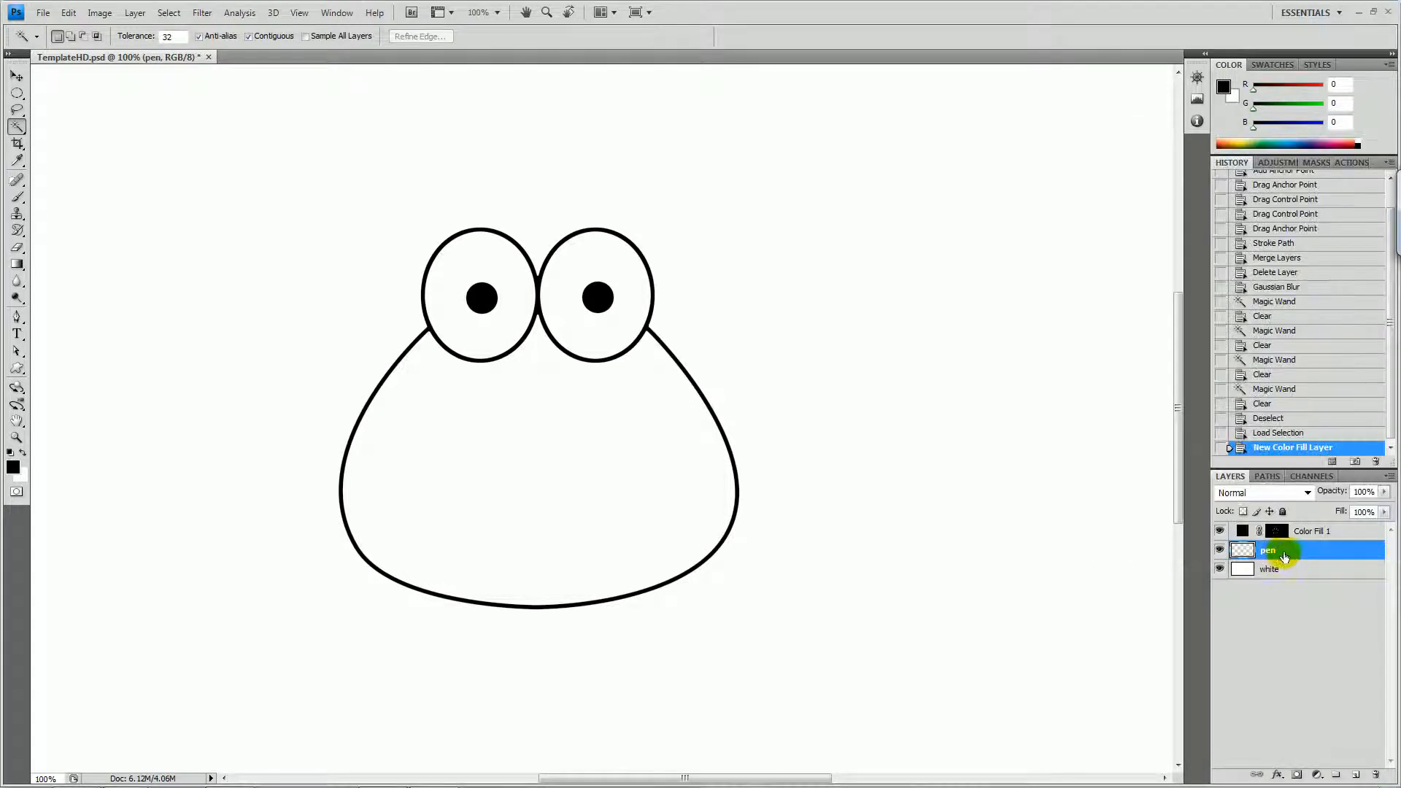
pyautogui.click(1376, 776)
pyautogui.click(1346, 533)
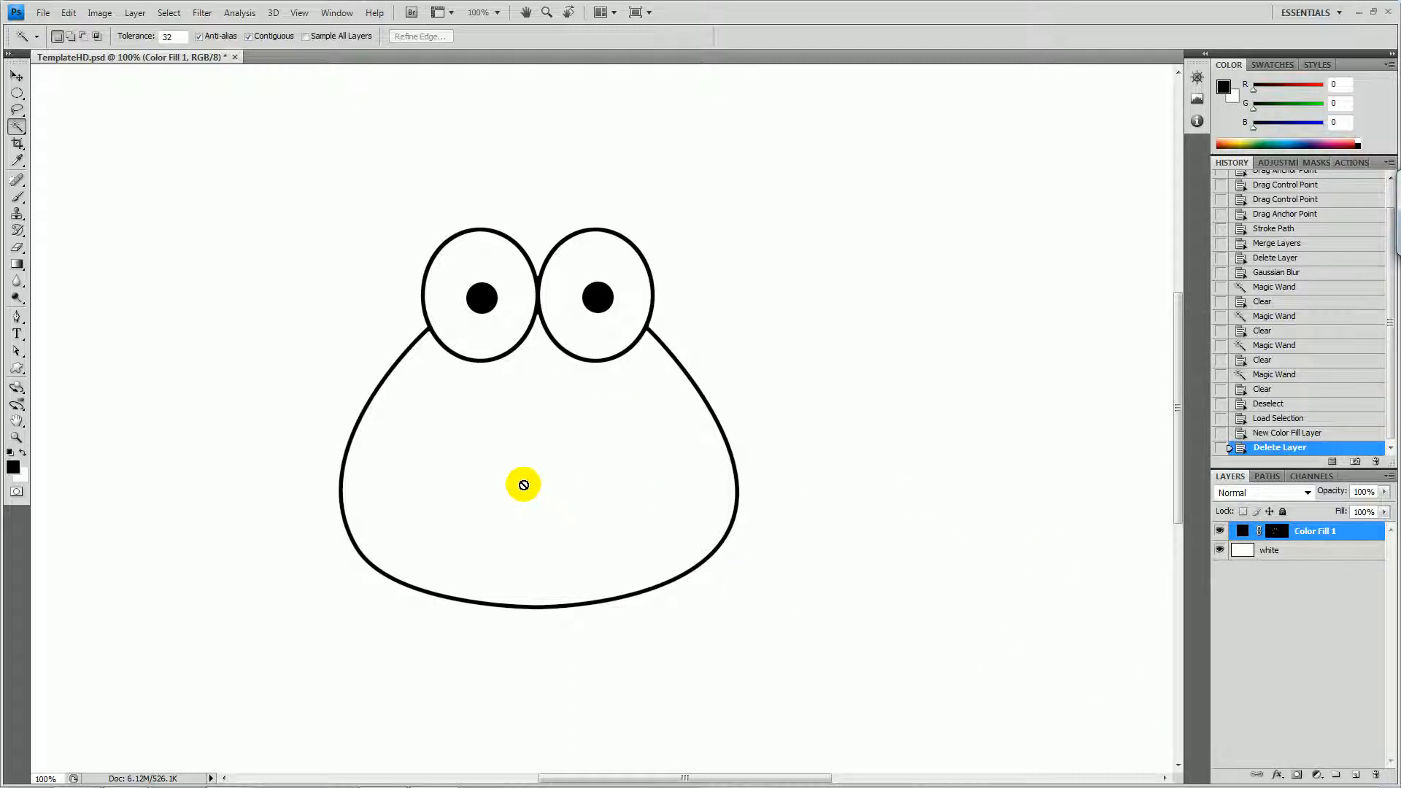
# Try to use the Magic Wand on the Color Fill 1 layer.
pyautogui.click(939, 548)
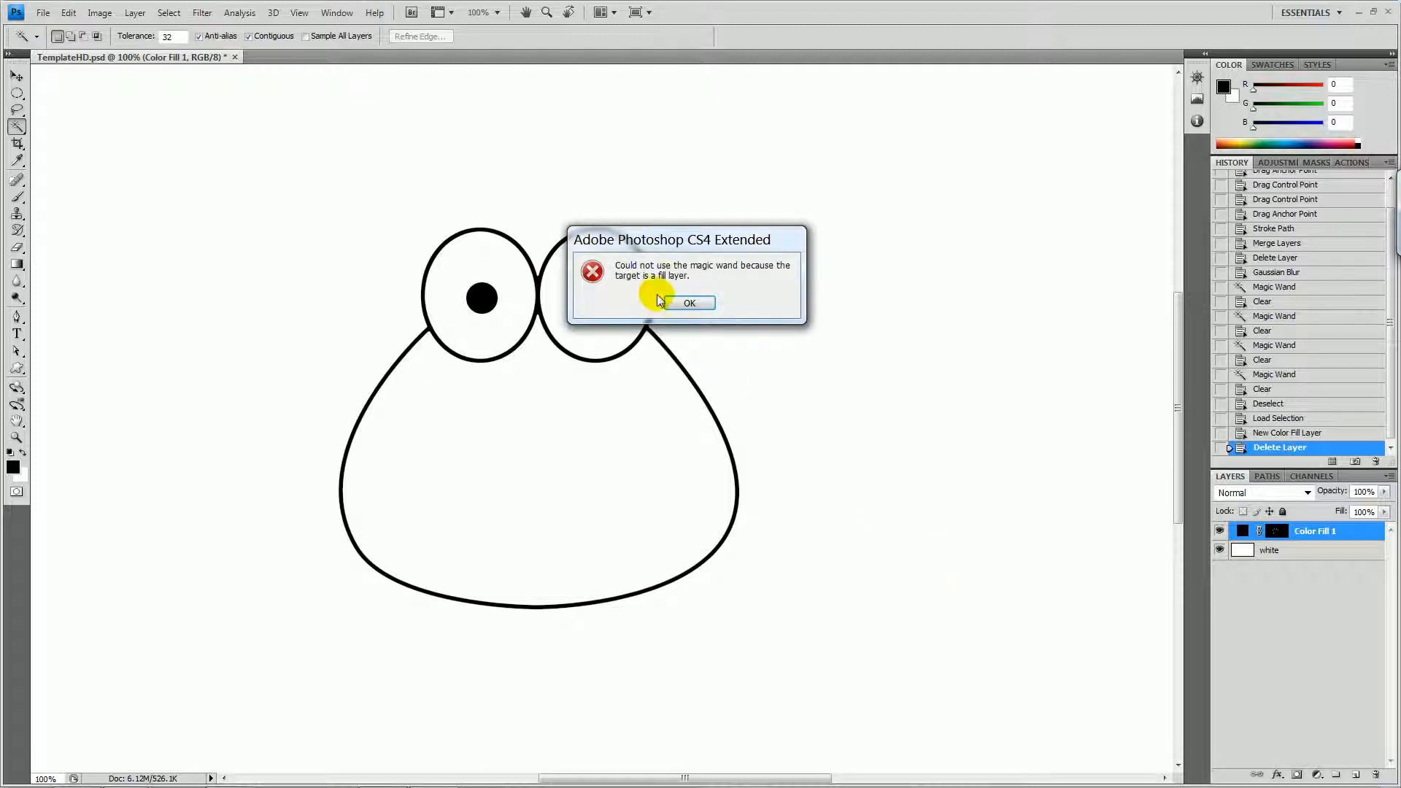
pyautogui.click(686, 301)
pyautogui.press('b')
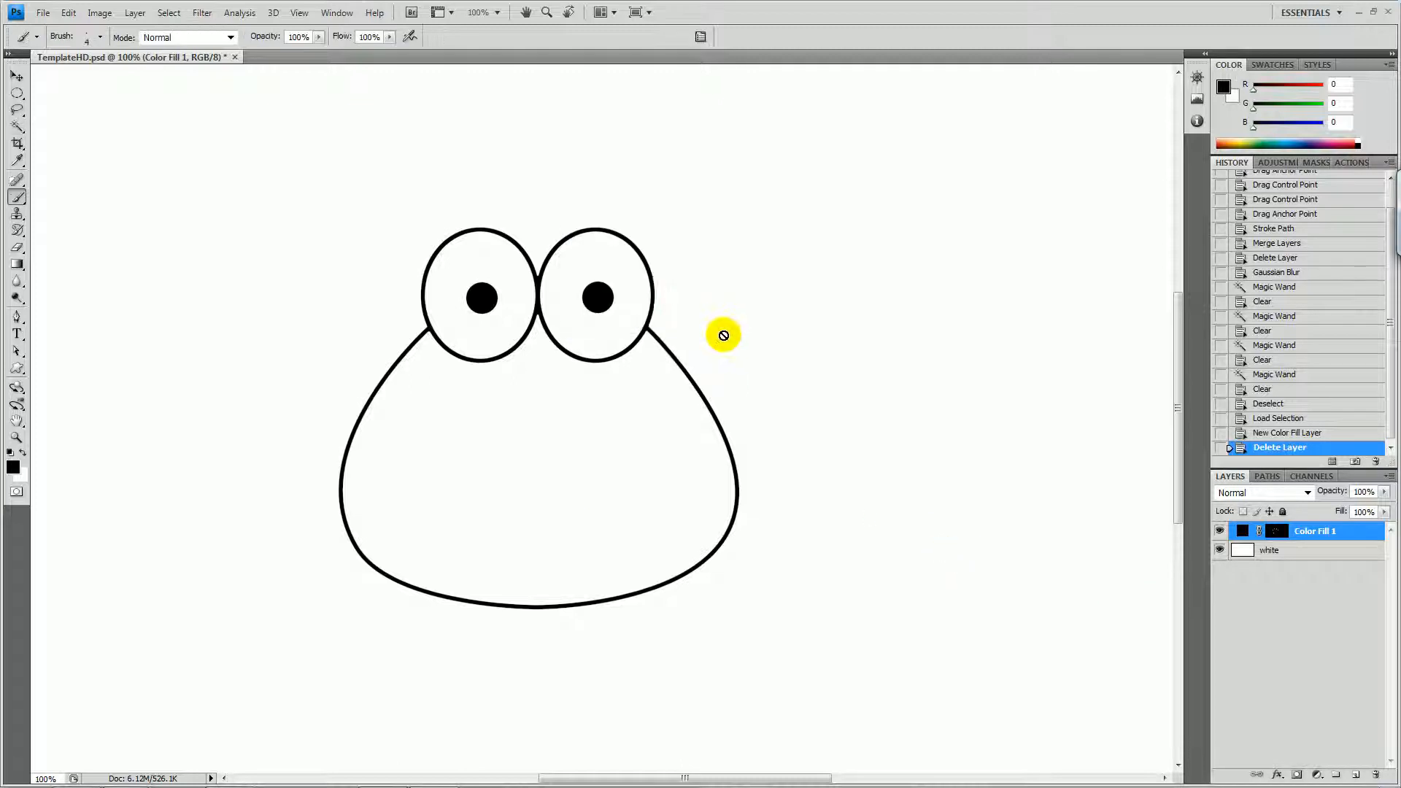
# Try rasterizing a duplicate of the Color Fill 1 layer for painting, and undo the rasterizing and the duplication.
pyautogui.click(1309, 553)
pyautogui.click(1341, 533)
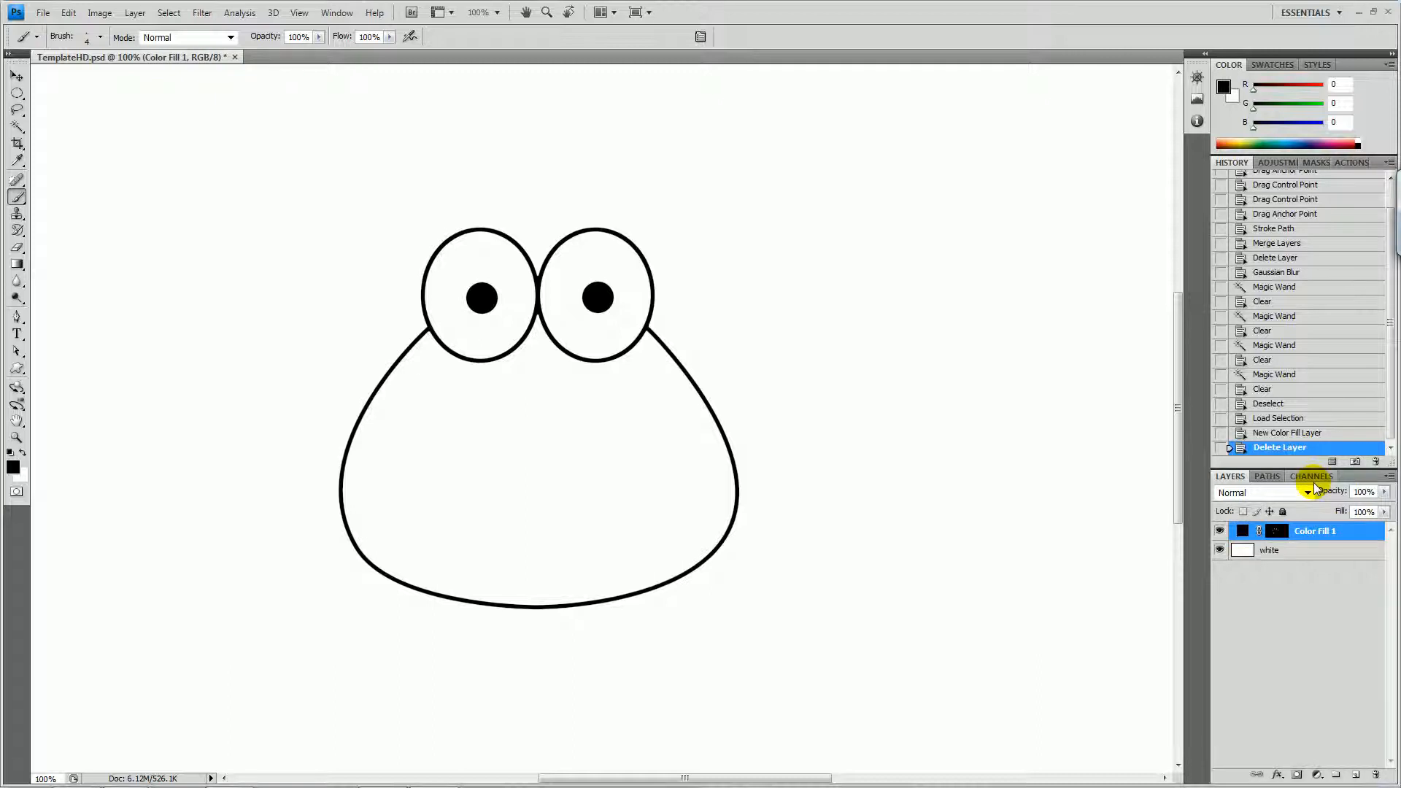
pyautogui.hotkey('ctrl', 'j')
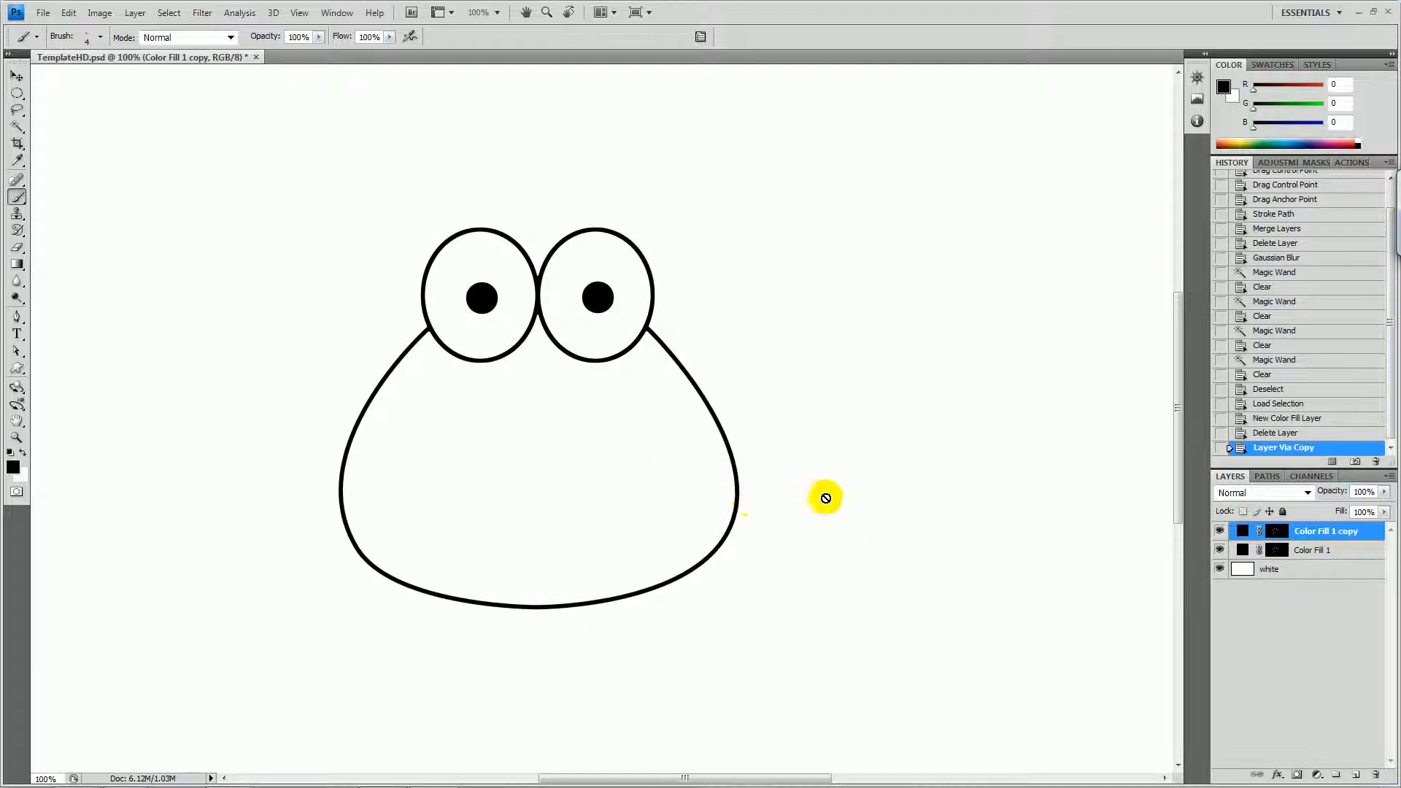
pyautogui.click(537, 472)
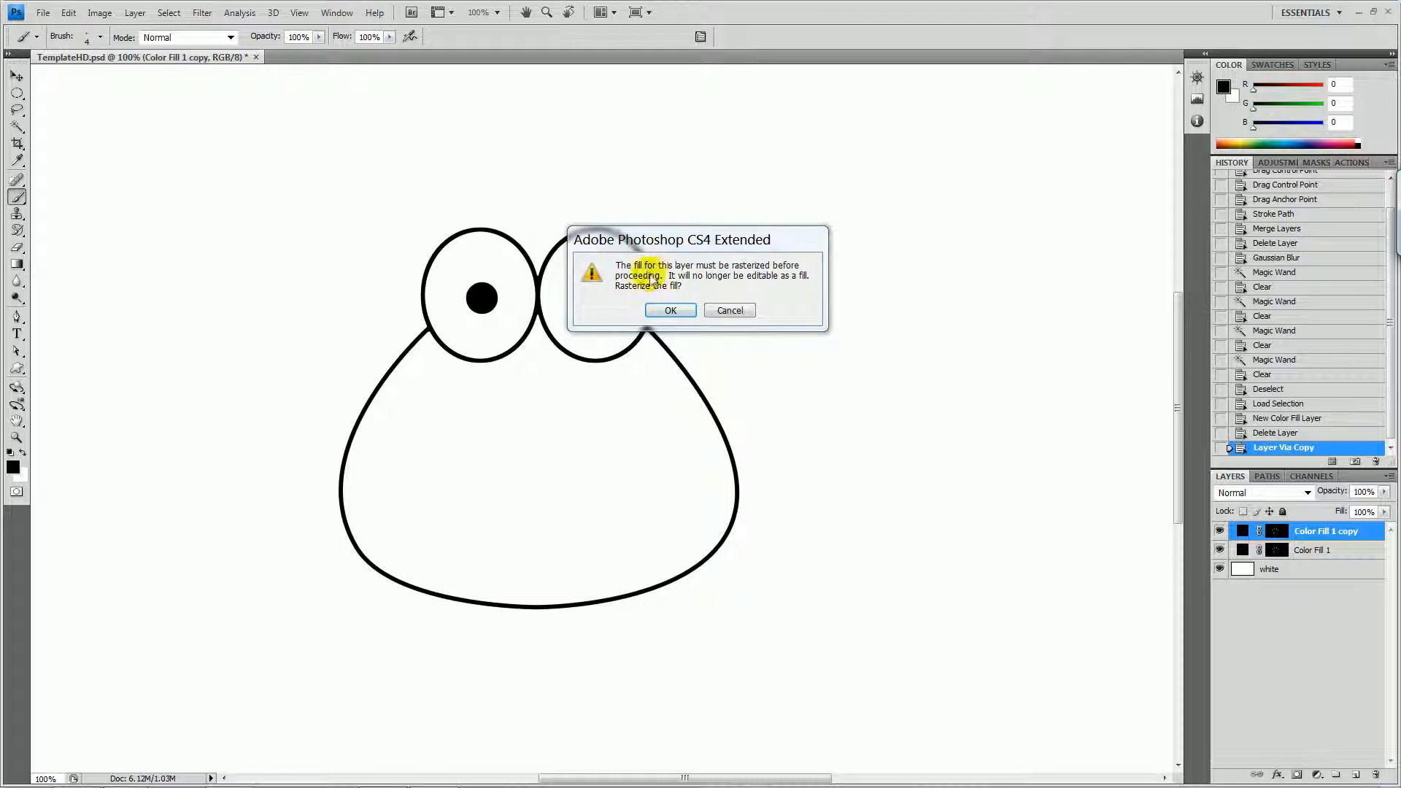
pyautogui.click(670, 310)
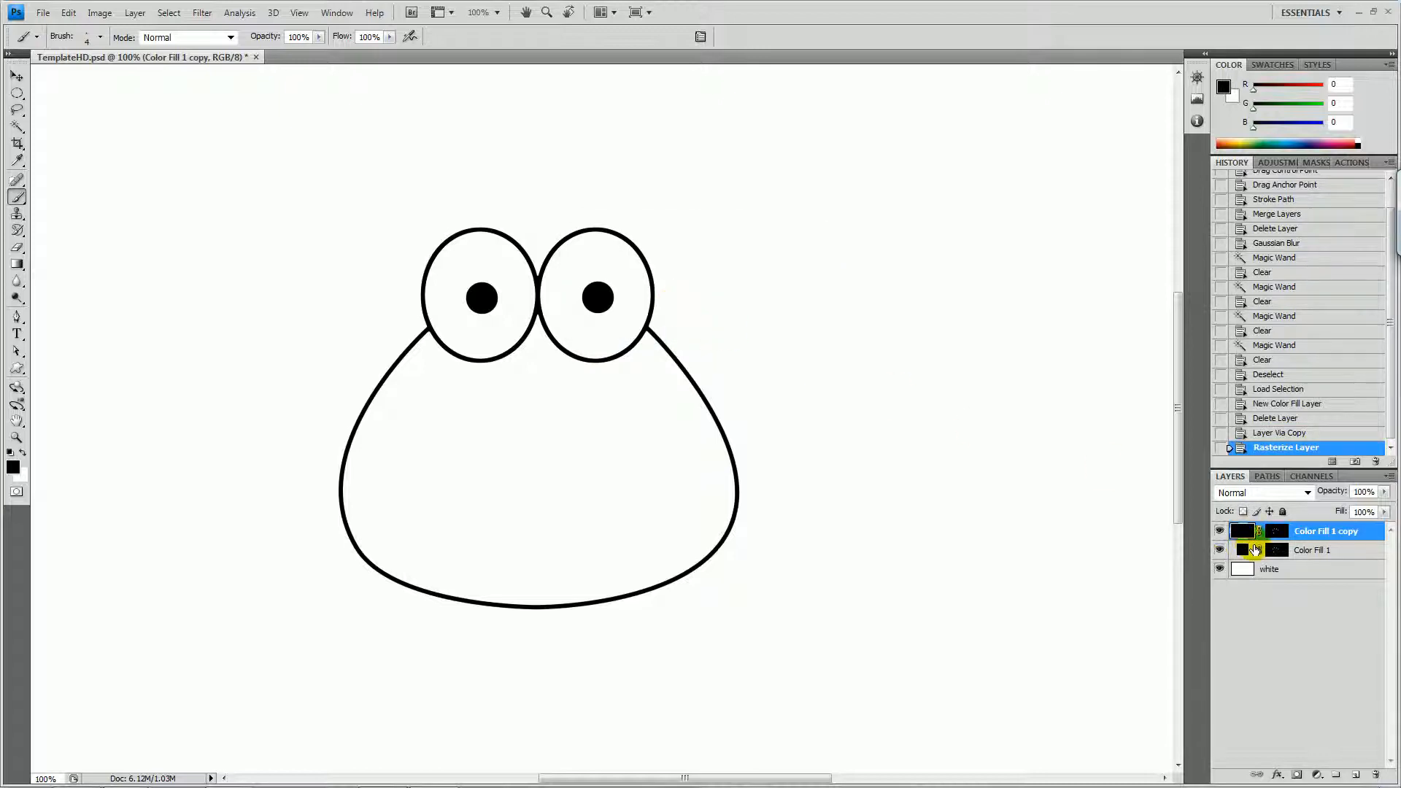
pyautogui.hotkey('ctrl', 'z')
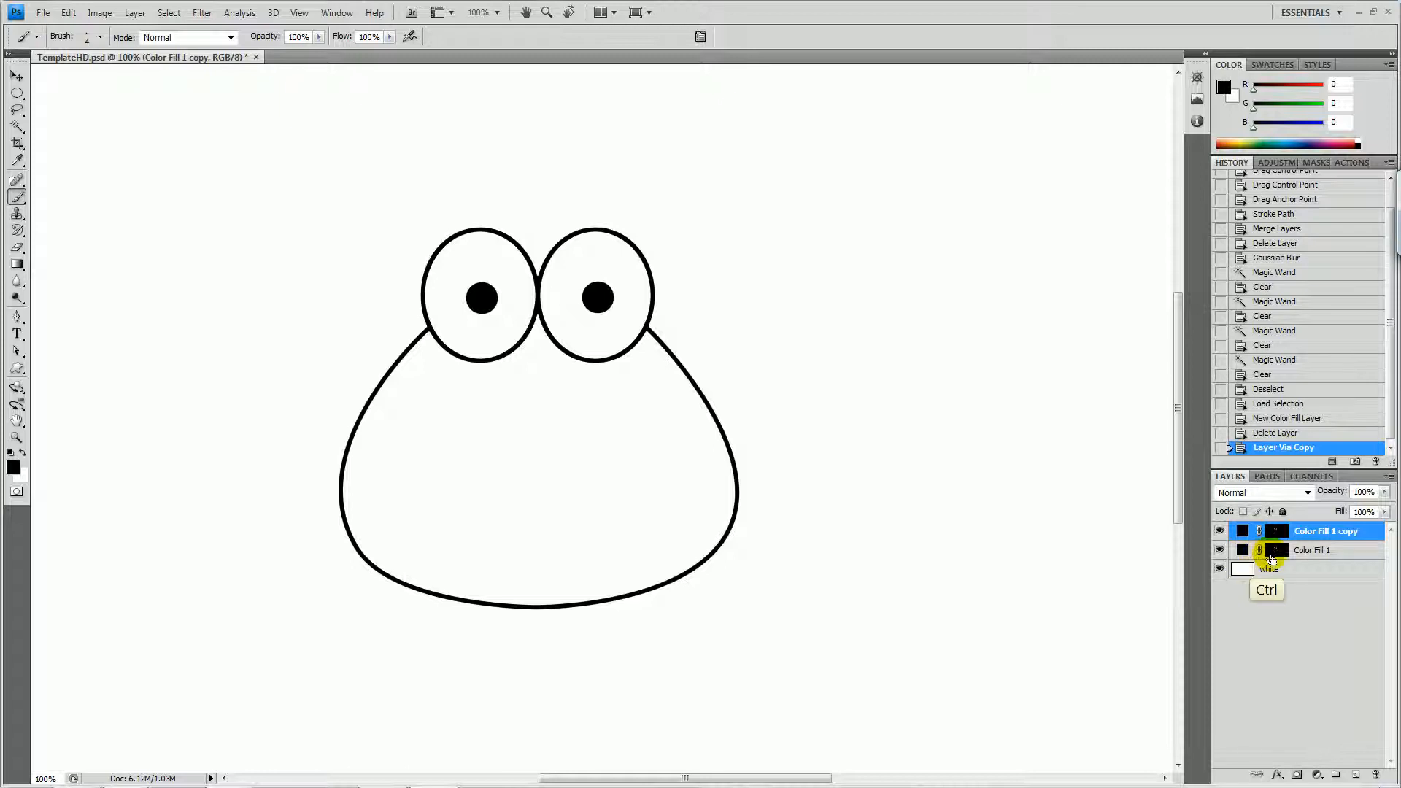
pyautogui.hotkey('ctrl', 'alt', 'z')
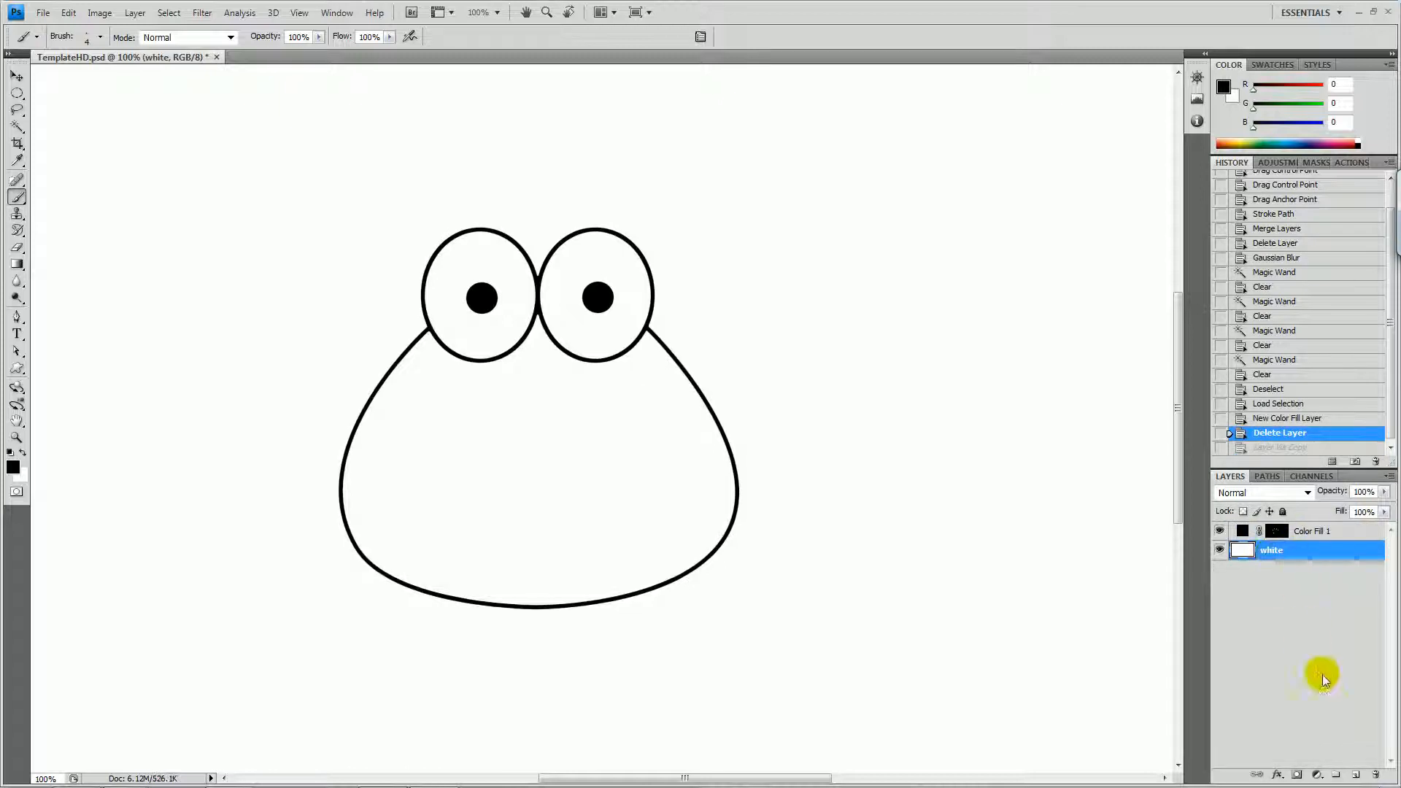
# Add an empty layer between the white and Color Fill 1 layers and merge it with Color Fill 1.
pyautogui.click(1355, 775)
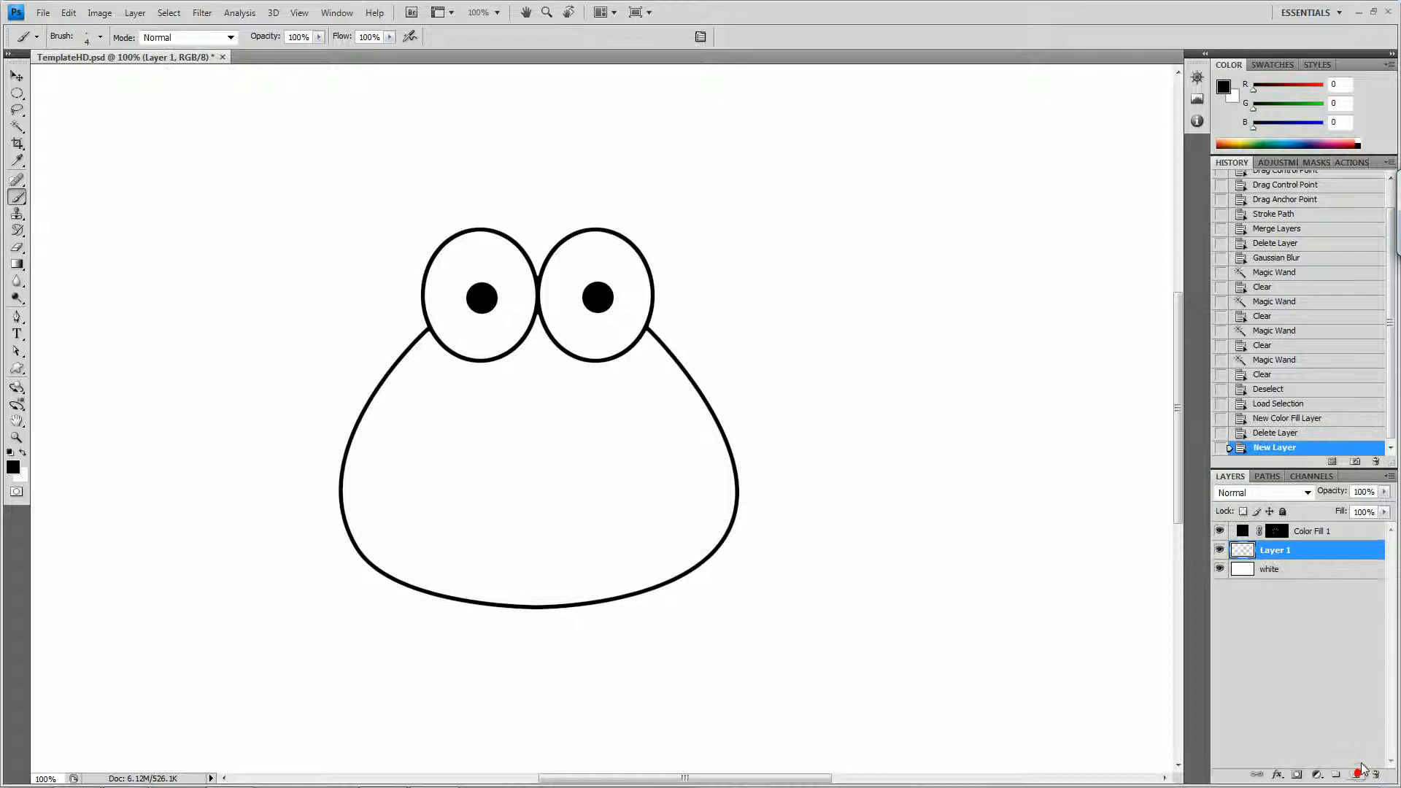
pyautogui.keyDown('shift'); pyautogui.click(1295, 538); pyautogui.keyUp('shift')
pyautogui.rightClick(1296, 537)
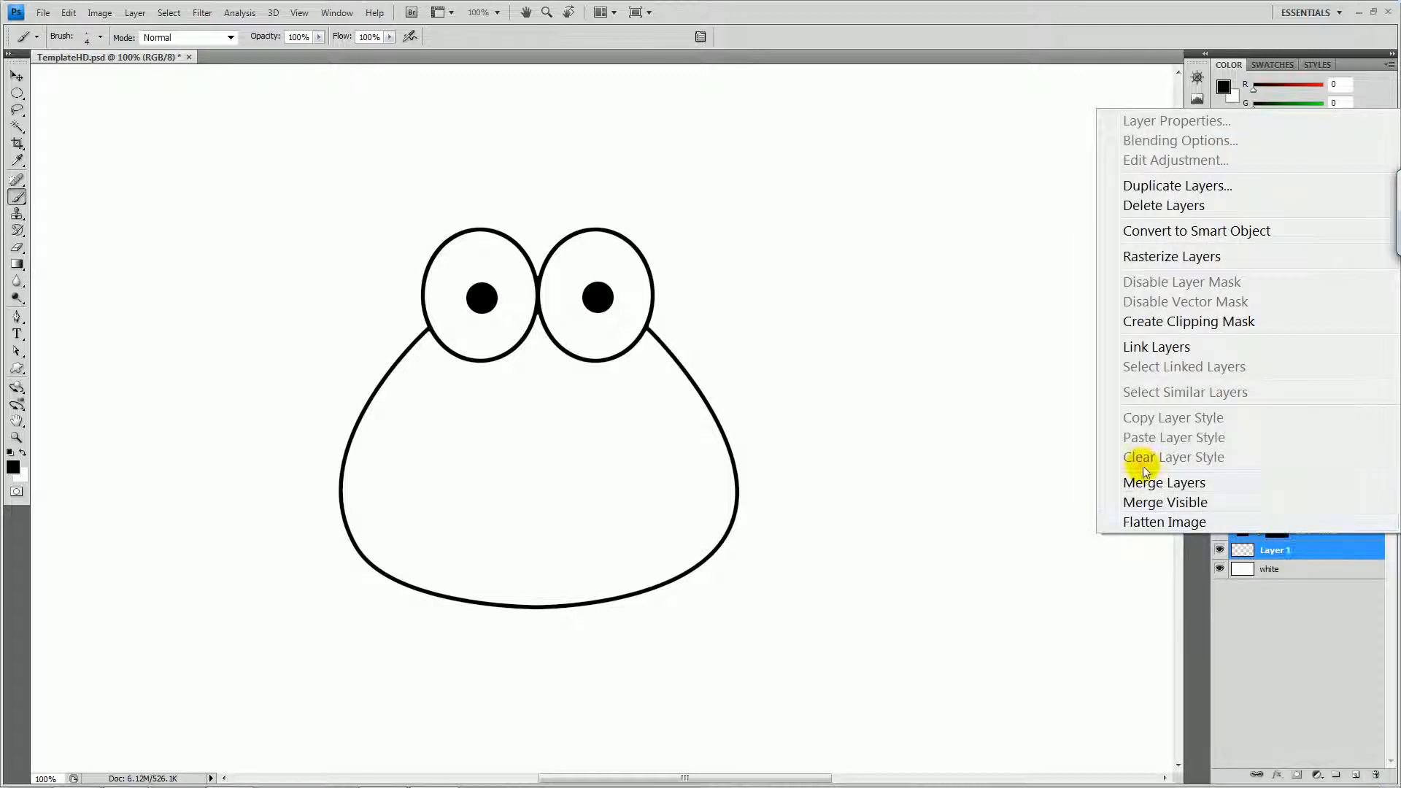
pyautogui.click(1148, 485)
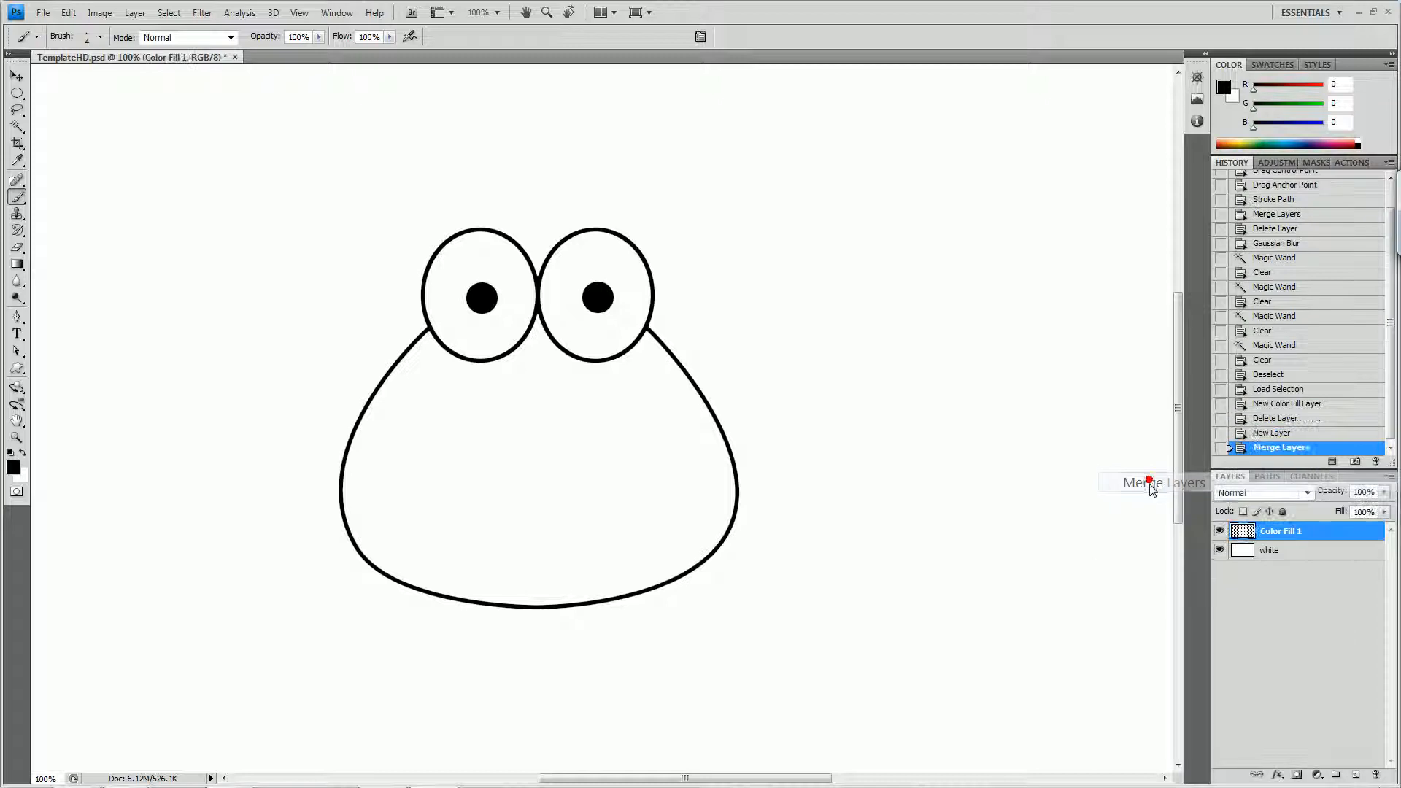
# Rename the merged line art layer as pen.
pyautogui.doubleClick(1271, 534)
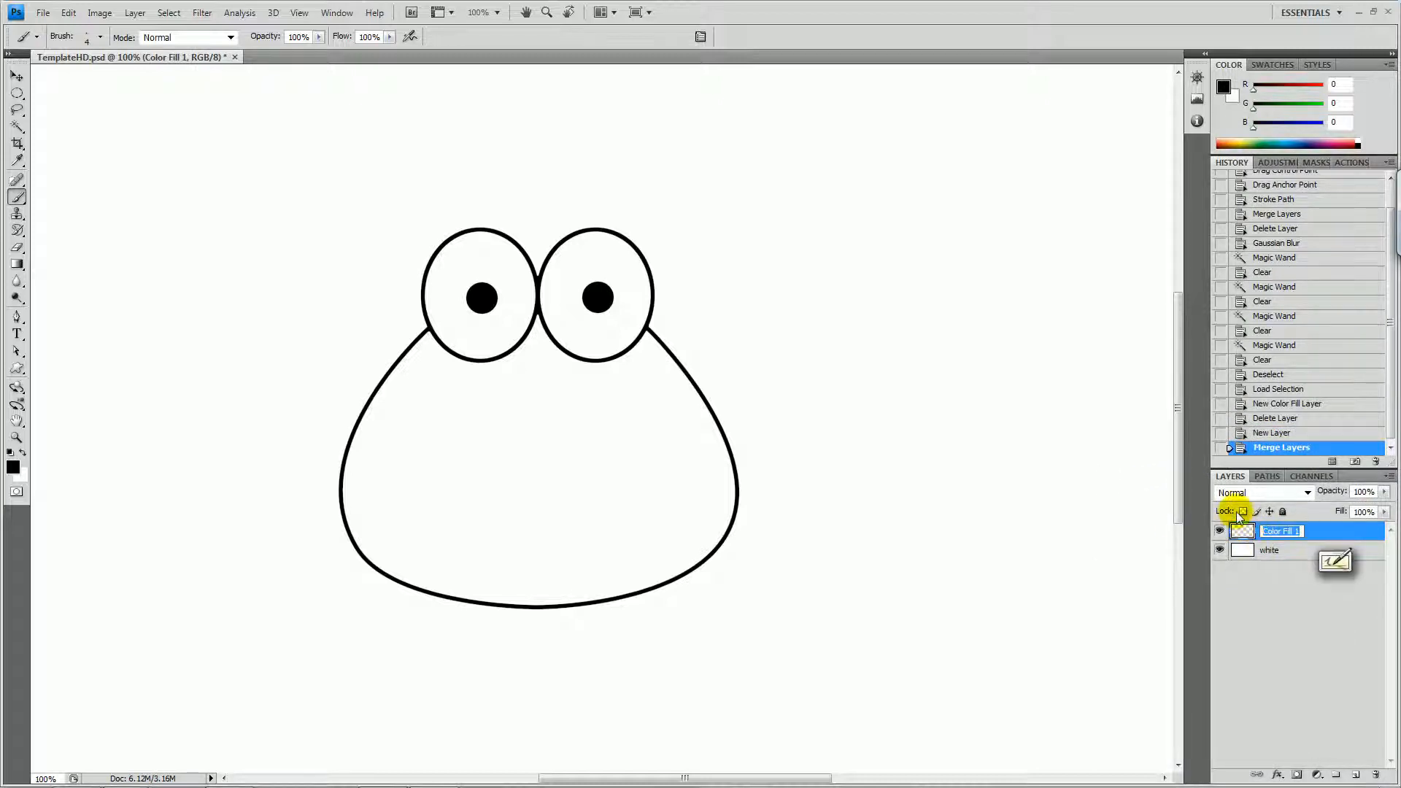
pyautogui.write('pen')
pyautogui.press('Return')
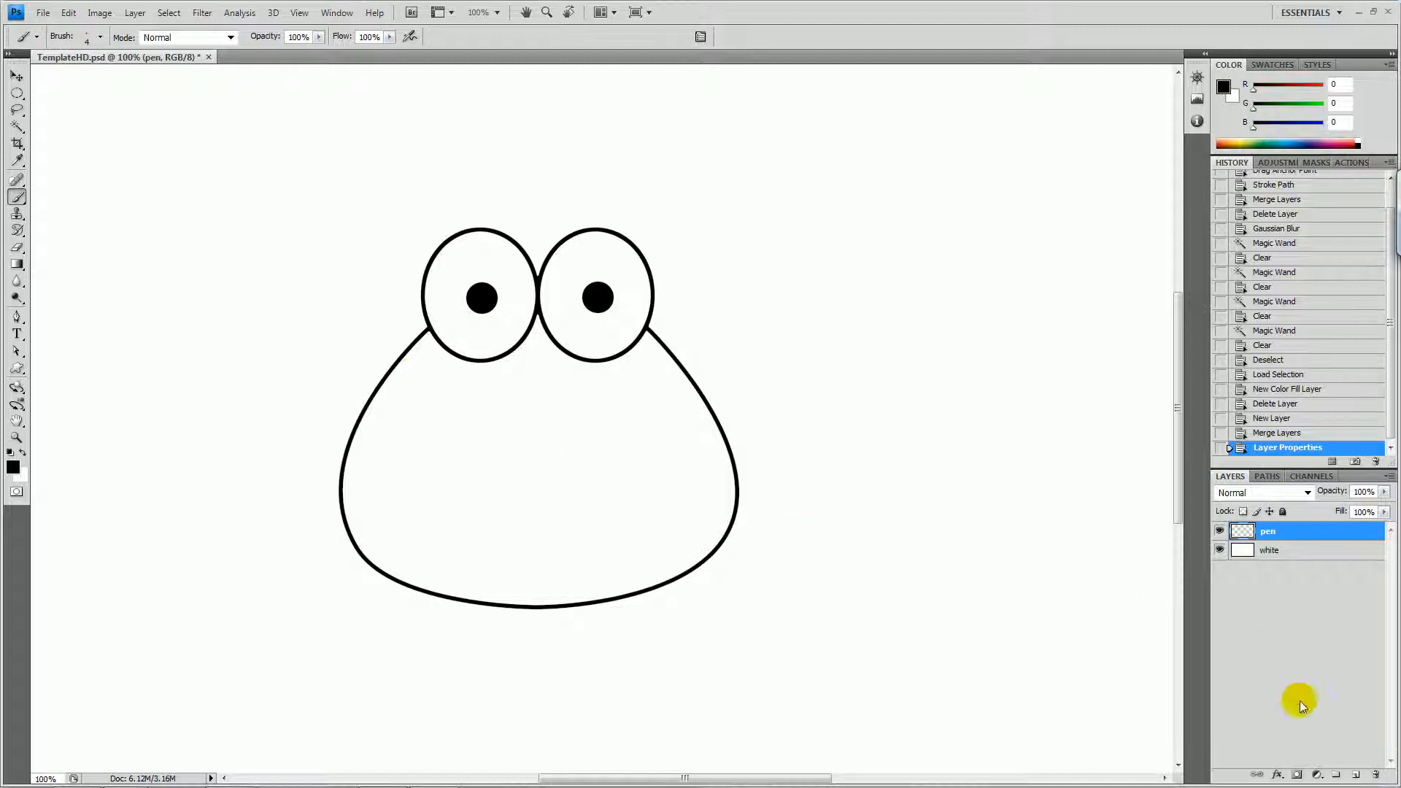
# Add a new layer above the pen layer and name it colour.
pyautogui.click(1354, 775)
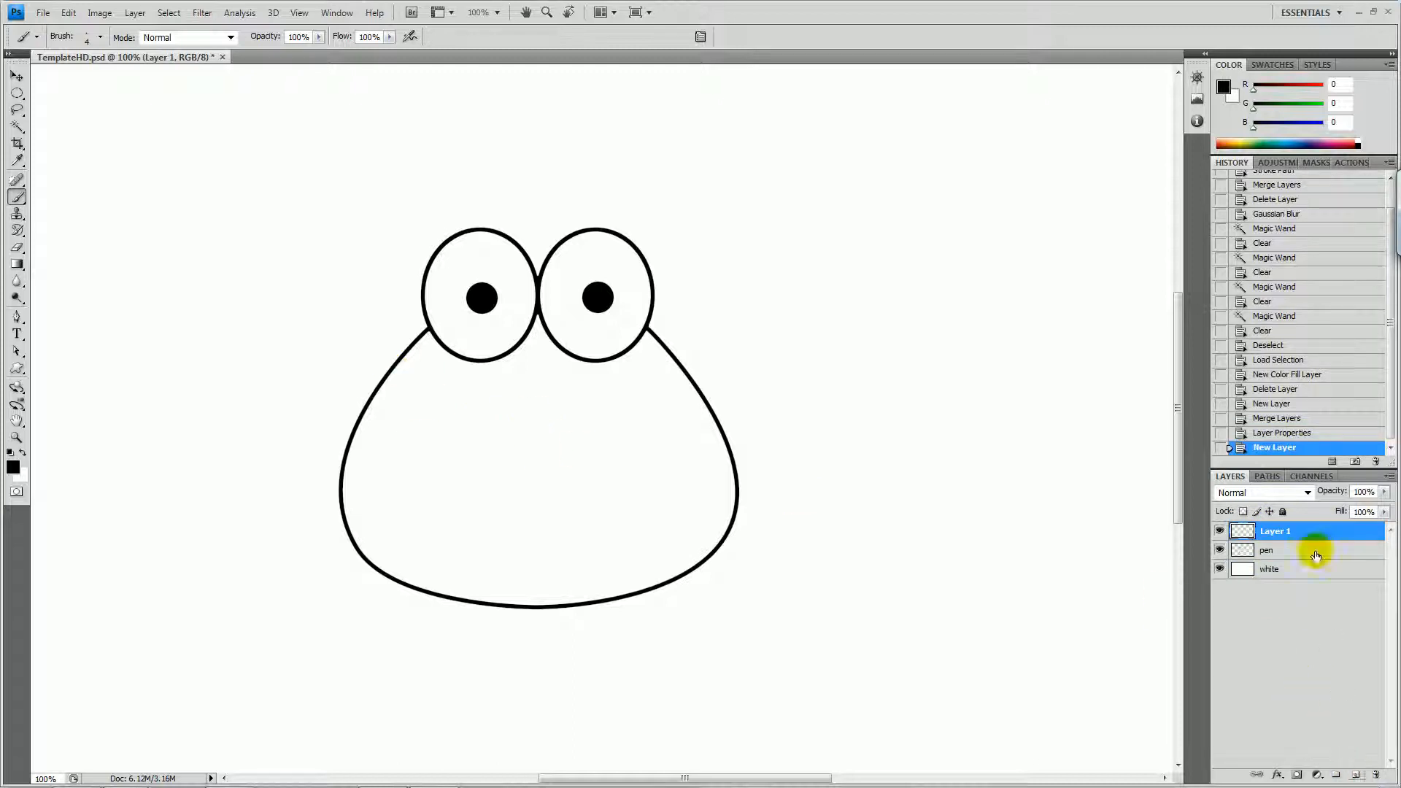
pyautogui.doubleClick(1268, 532)
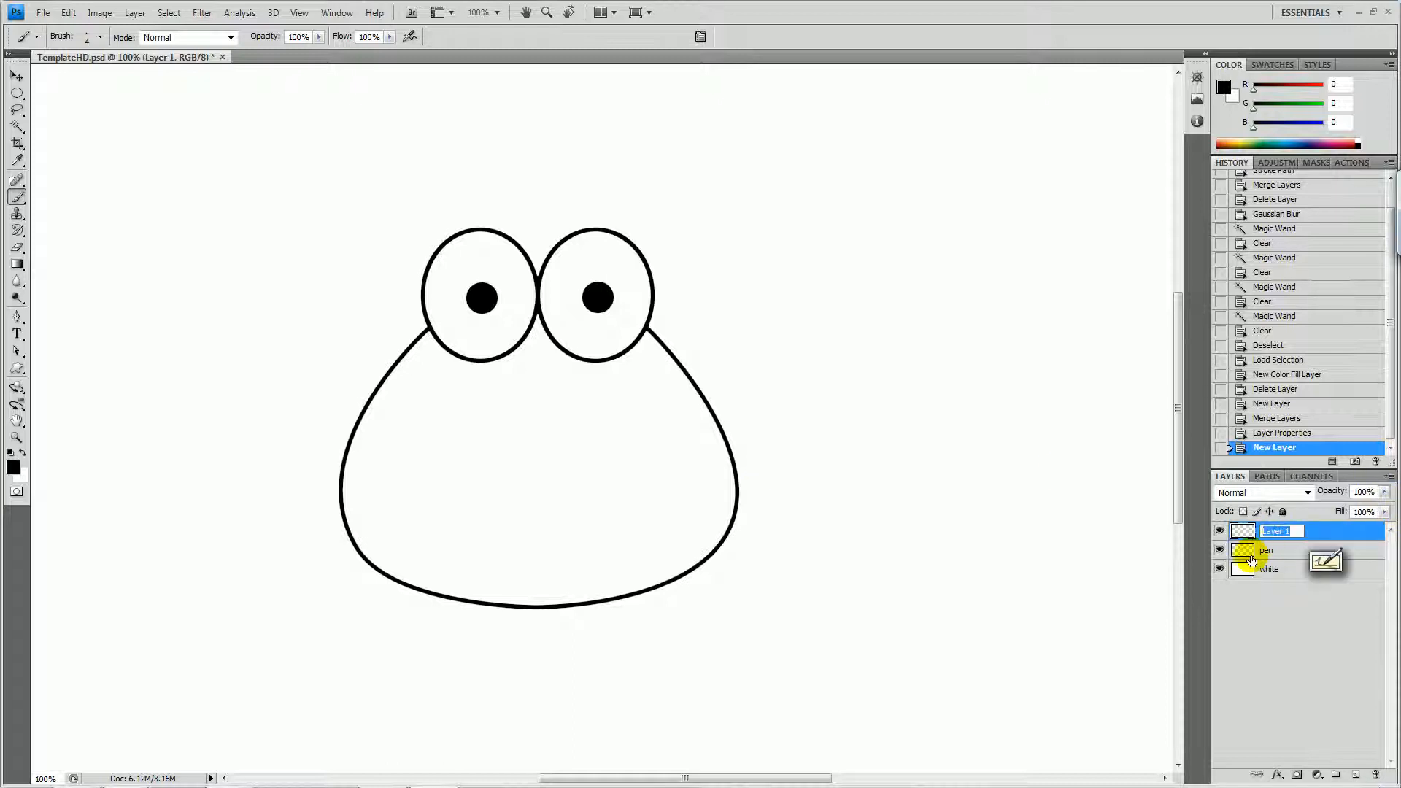
pyautogui.write('colour')
pyautogui.press('Return')
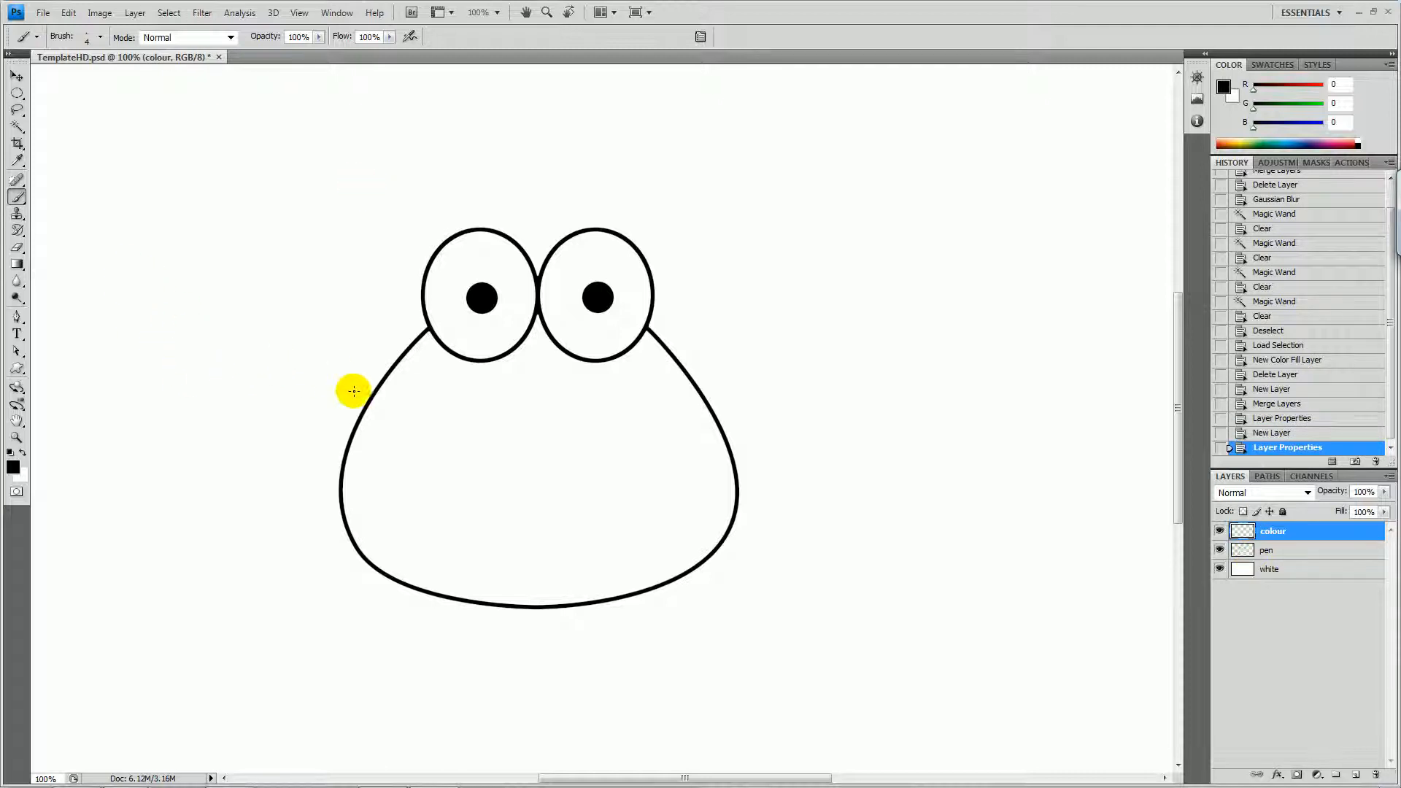
# Try to select the character's body and eyes with the Magic Wand on the empty colour layer.
pyautogui.press('w')
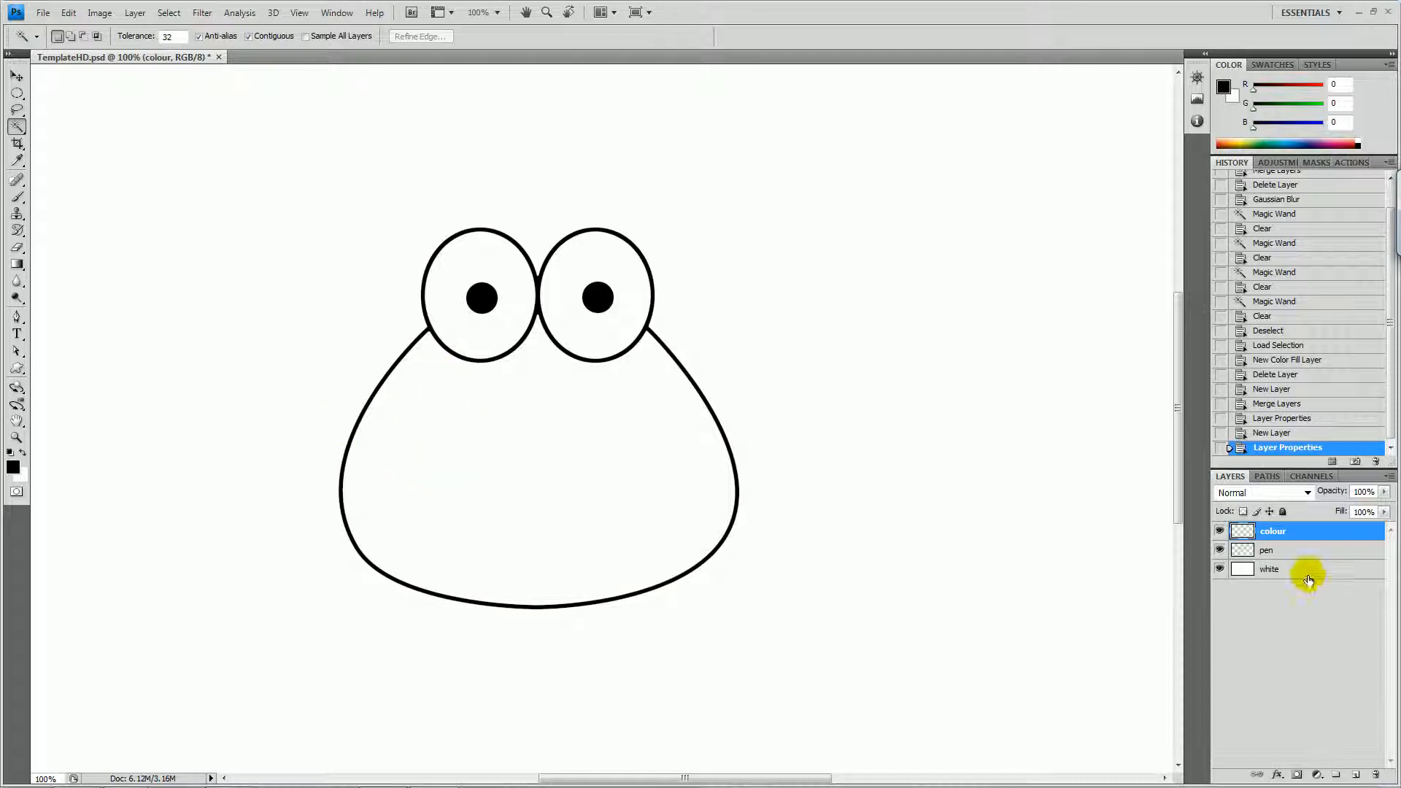
pyautogui.click(1220, 550)
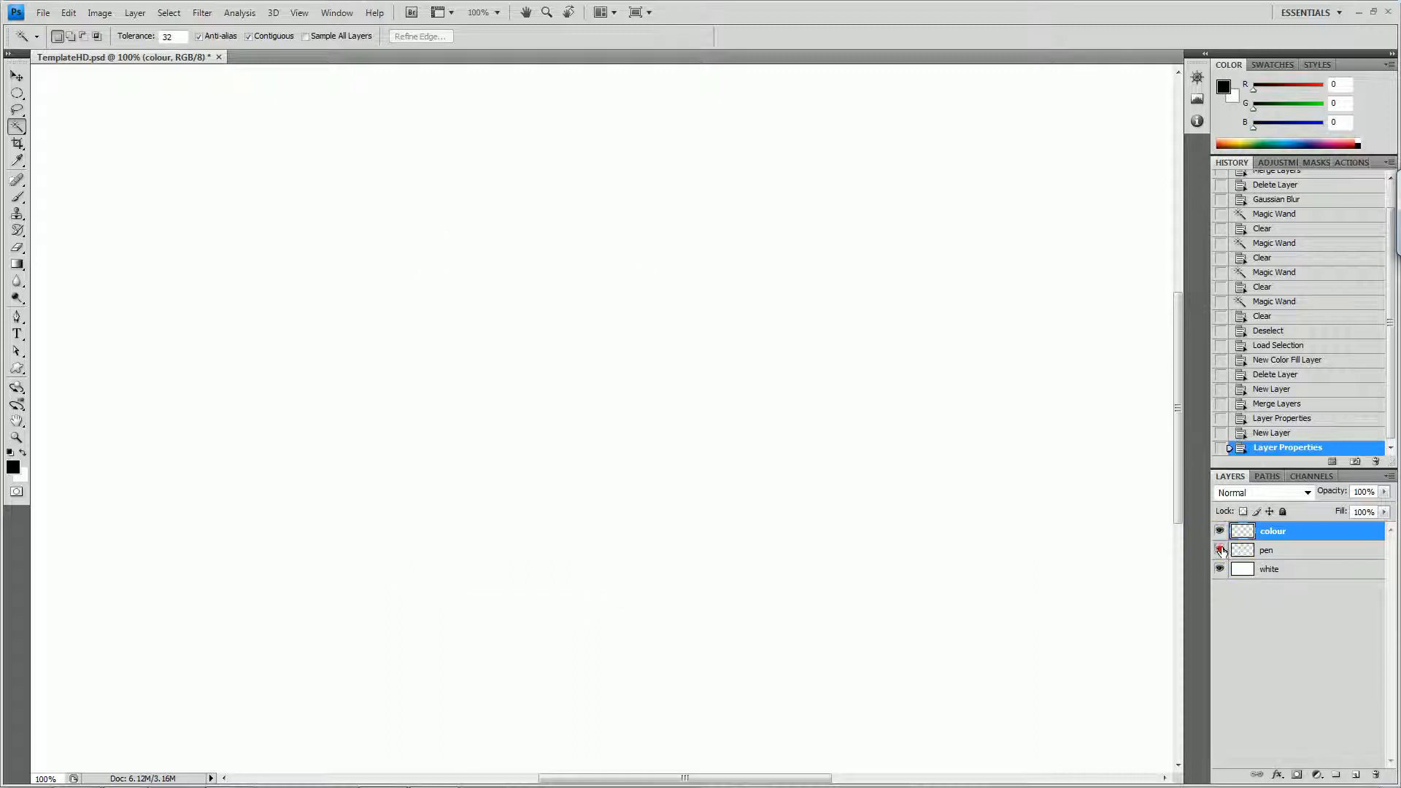
pyautogui.click(1220, 550)
pyautogui.click(441, 428)
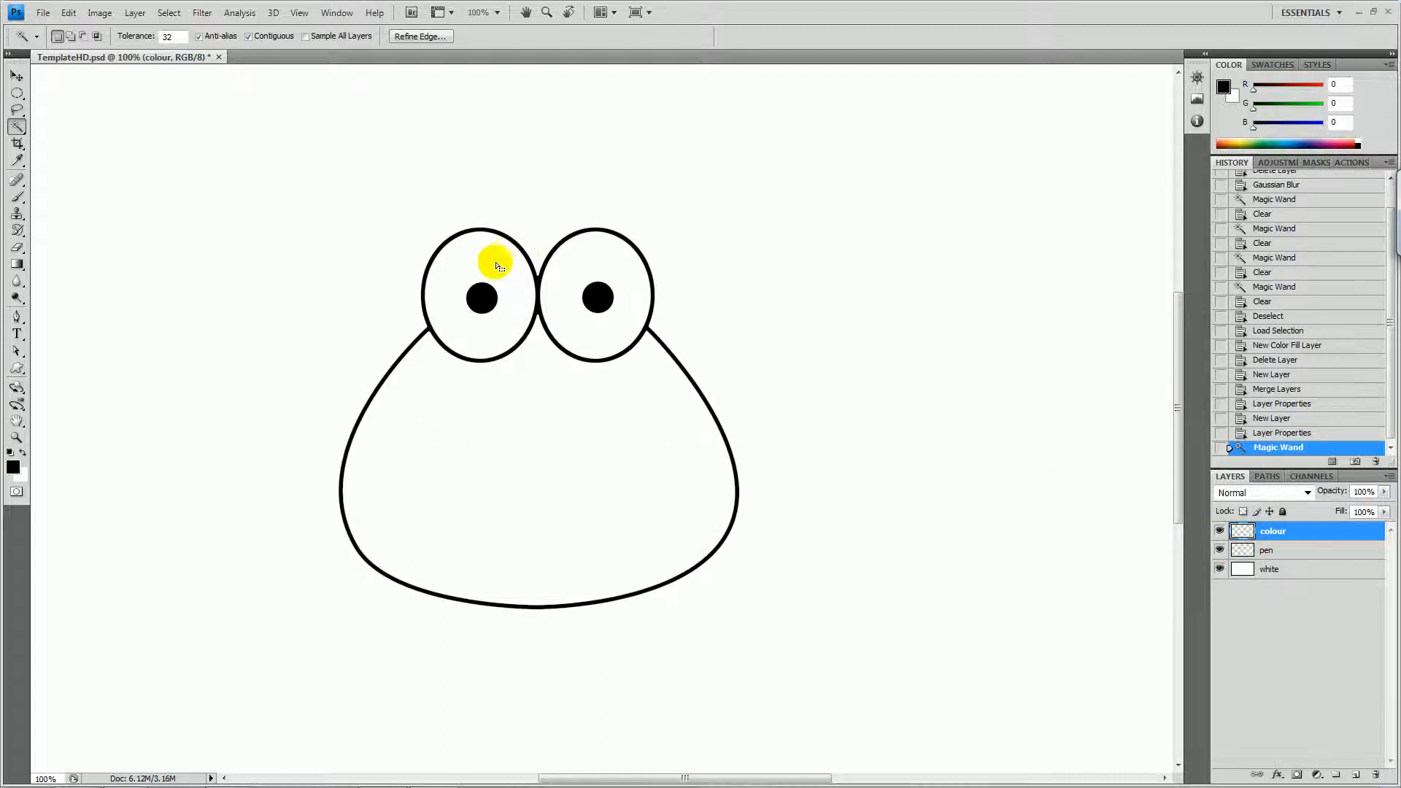
pyautogui.hotkey('ctrl', '-')
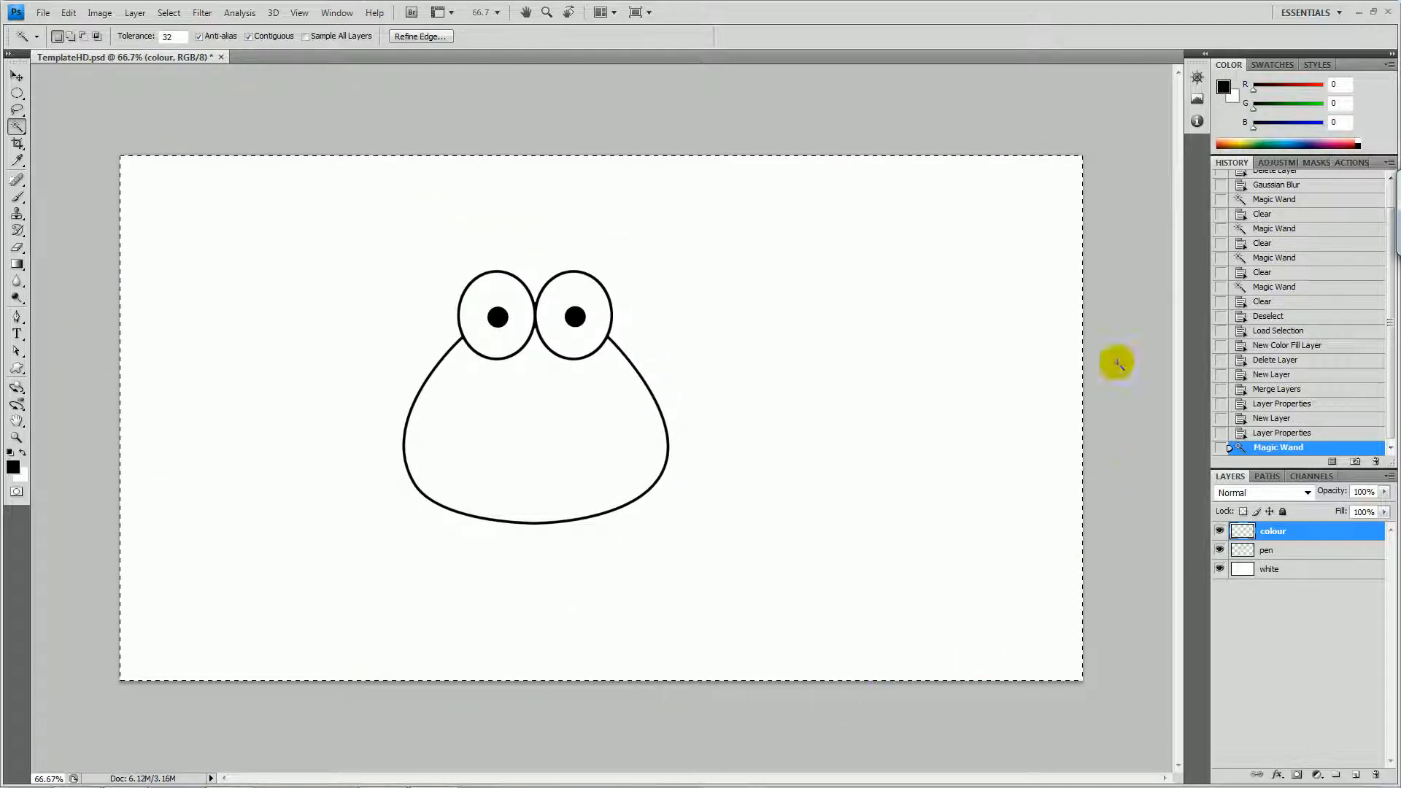
pyautogui.moveTo(532, 415); pyautogui.dragTo(534, 412)
pyautogui.click(573, 379)
pyautogui.click(580, 324)
pyautogui.moveTo(509, 324); pyautogui.dragTo(510, 326)
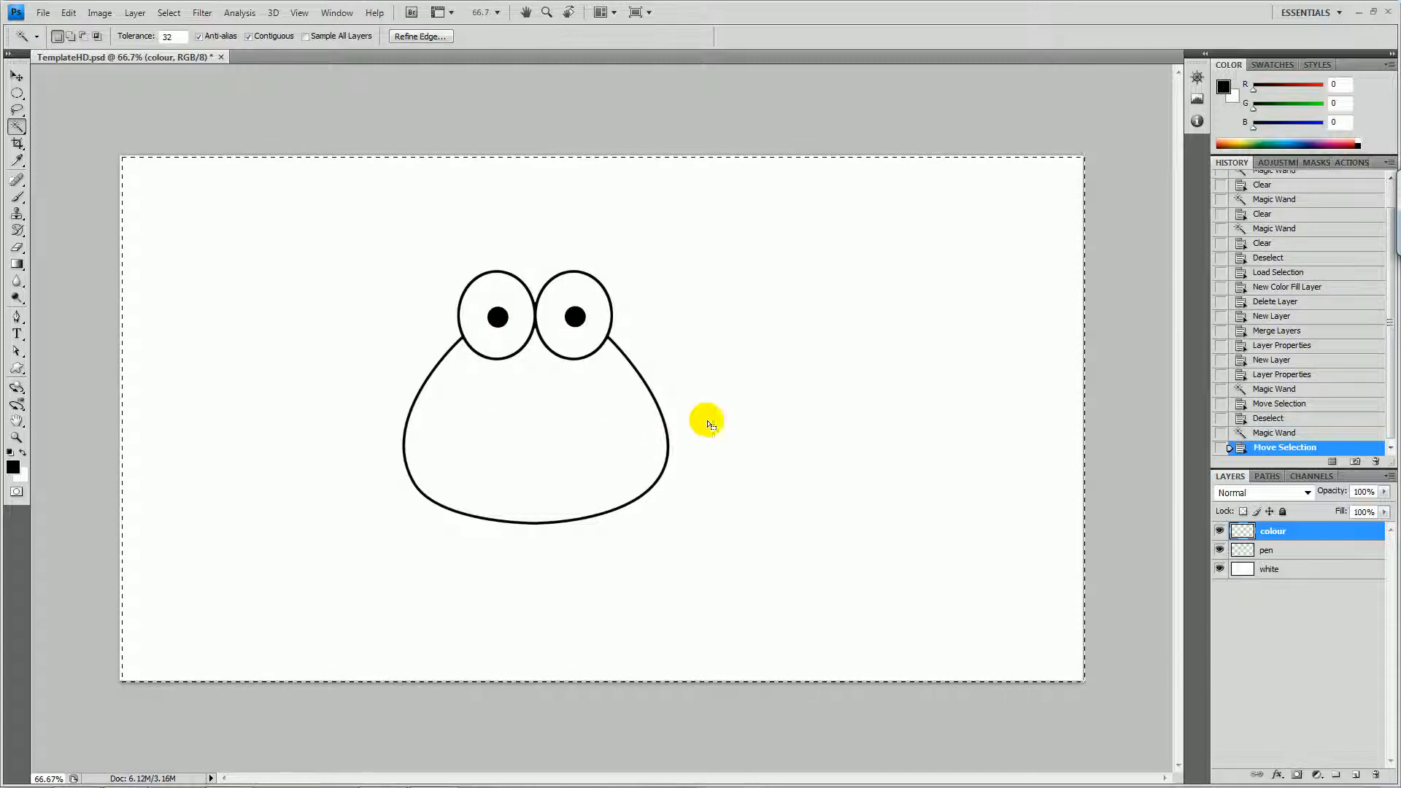
# Clear the selection, select the body's interior with the Magic Wand on the pen layer, and make the colour layer active.
pyautogui.click(1268, 550)
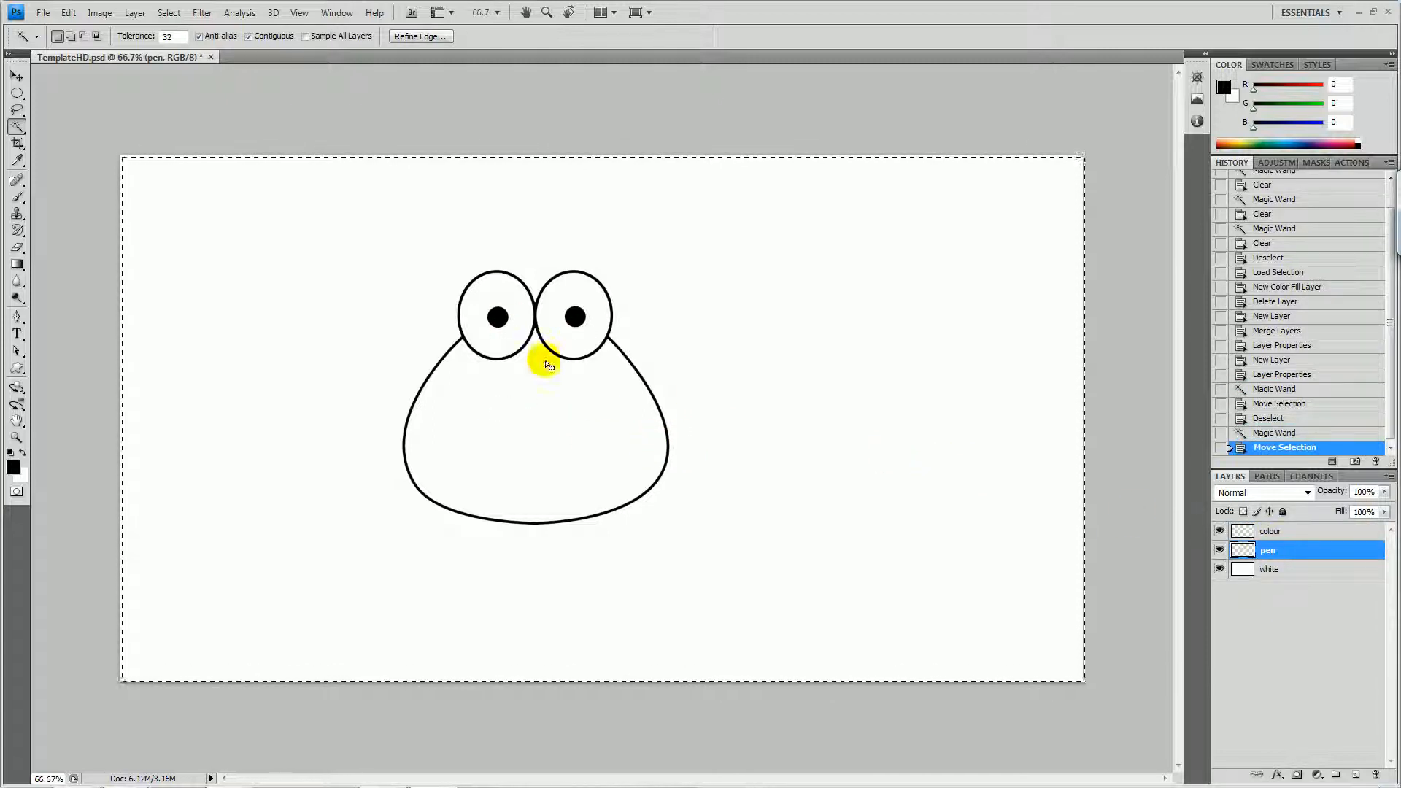
pyautogui.moveTo(500, 398); pyautogui.dragTo(504, 400)
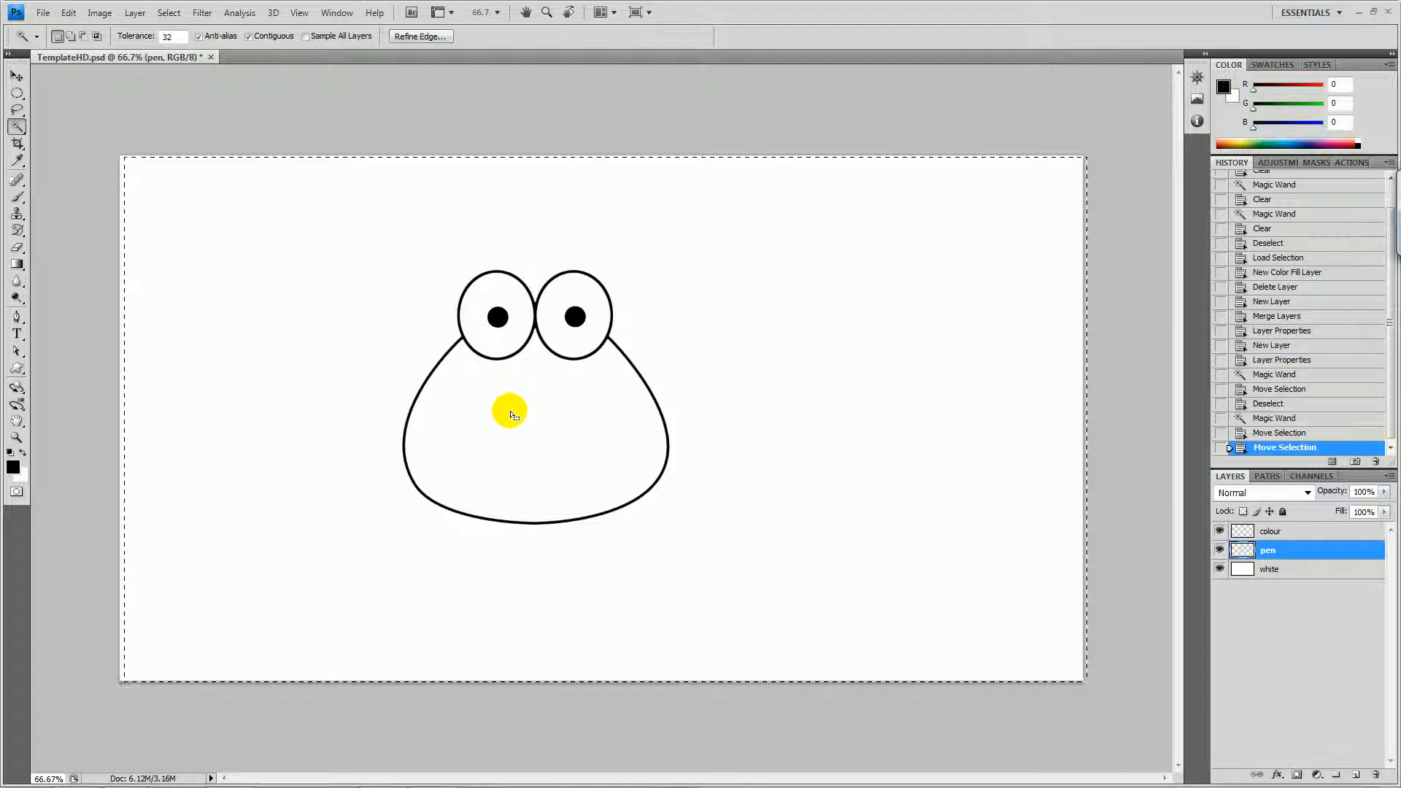
pyautogui.hotkey('ctrl', 'd')
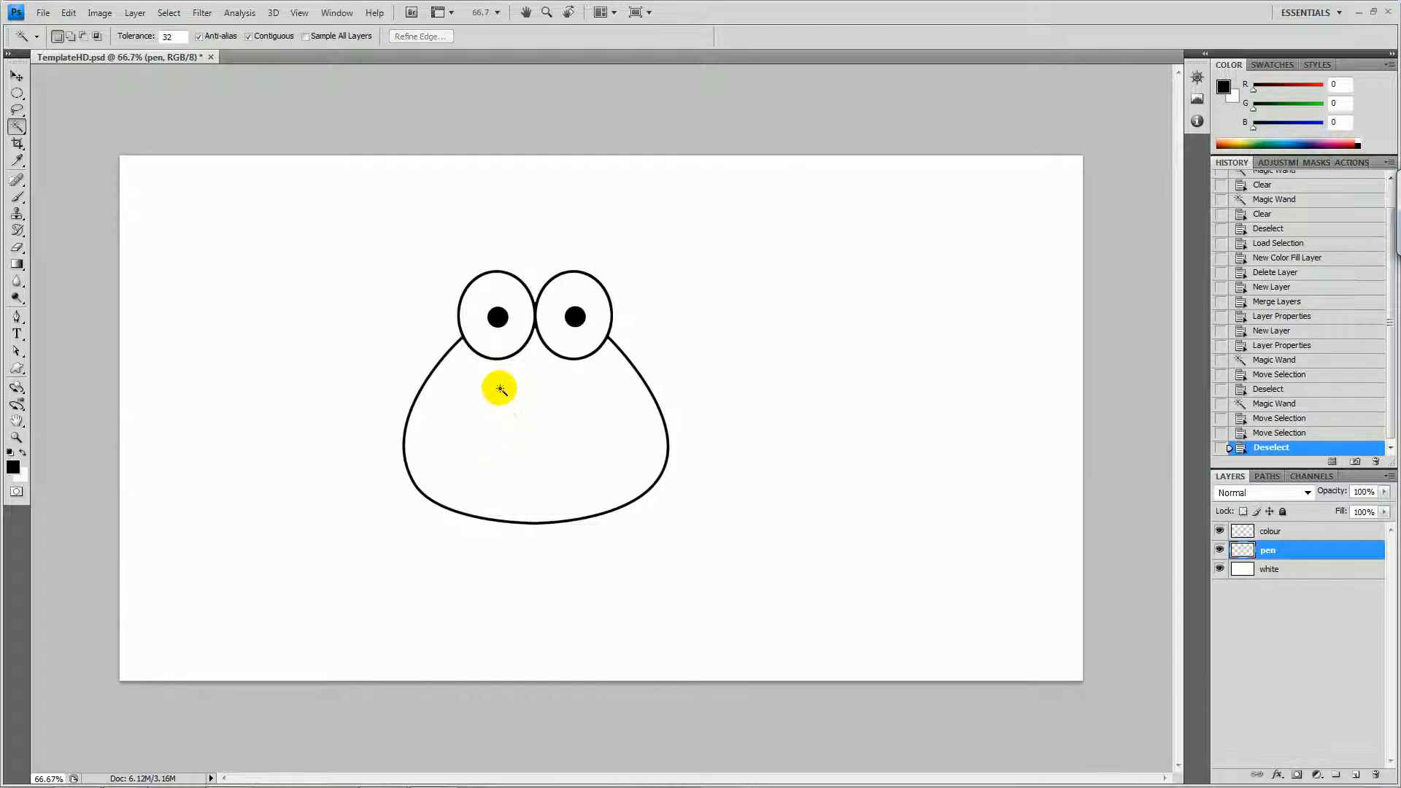
pyautogui.click(523, 409)
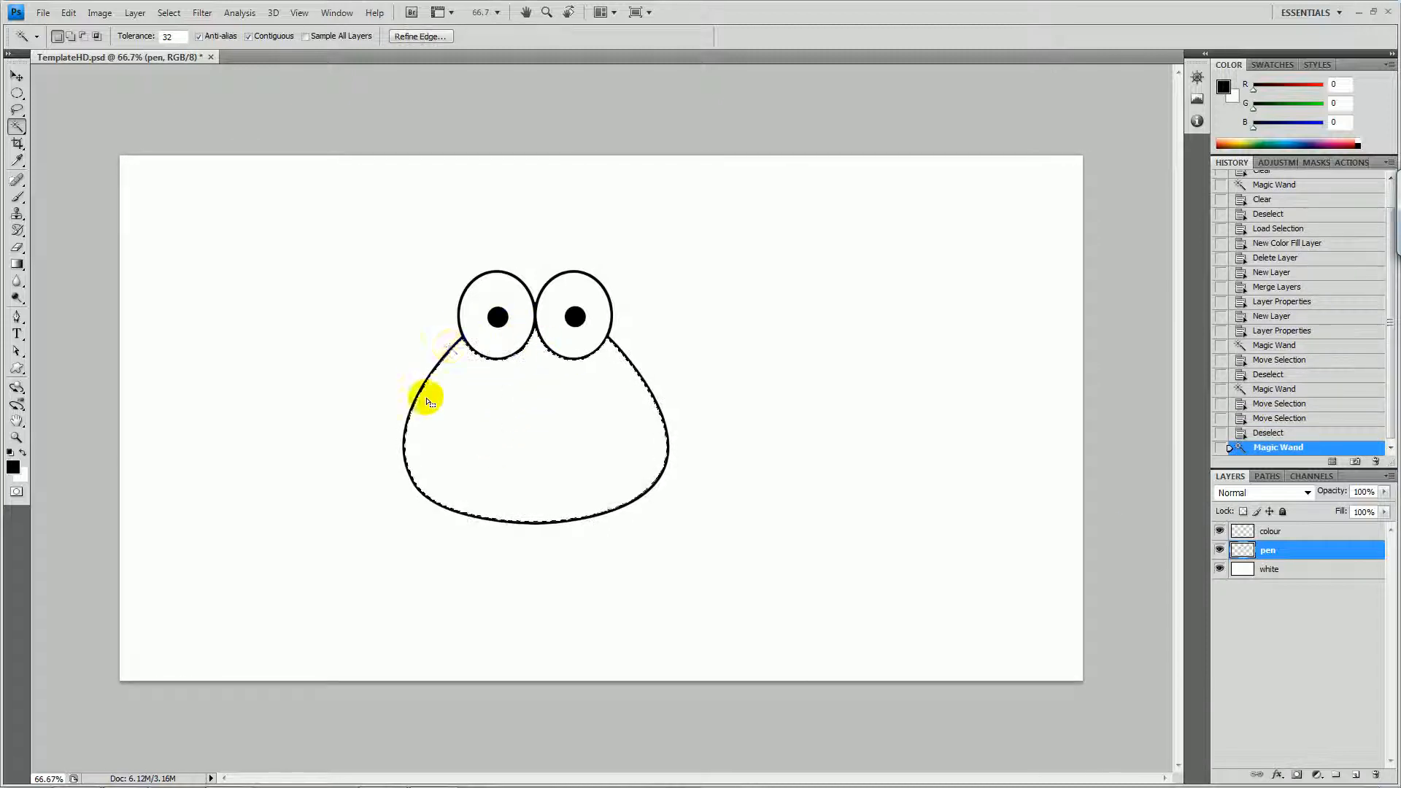
pyautogui.click(1271, 535)
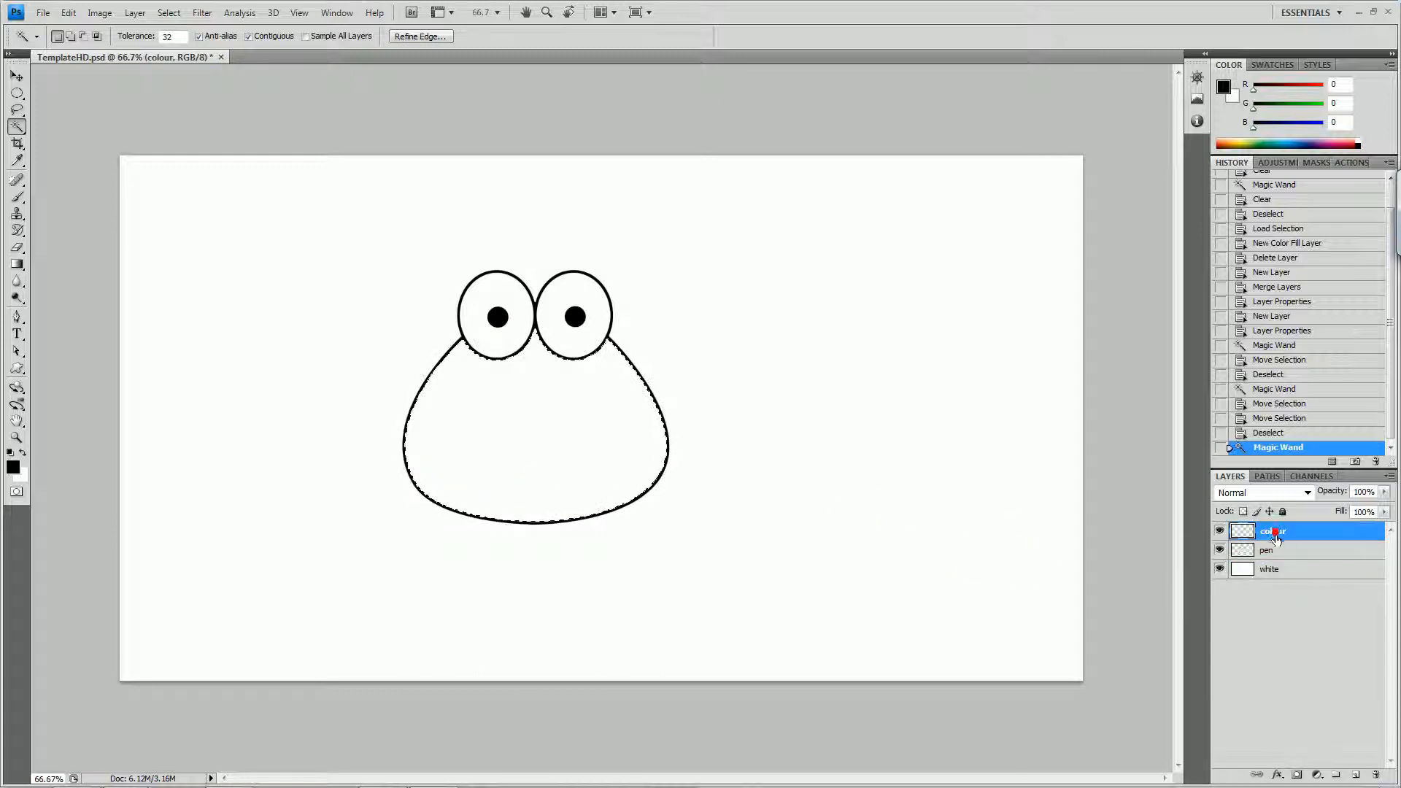
# Set the foreground colour to brown, 996600.
pyautogui.click(11, 466)
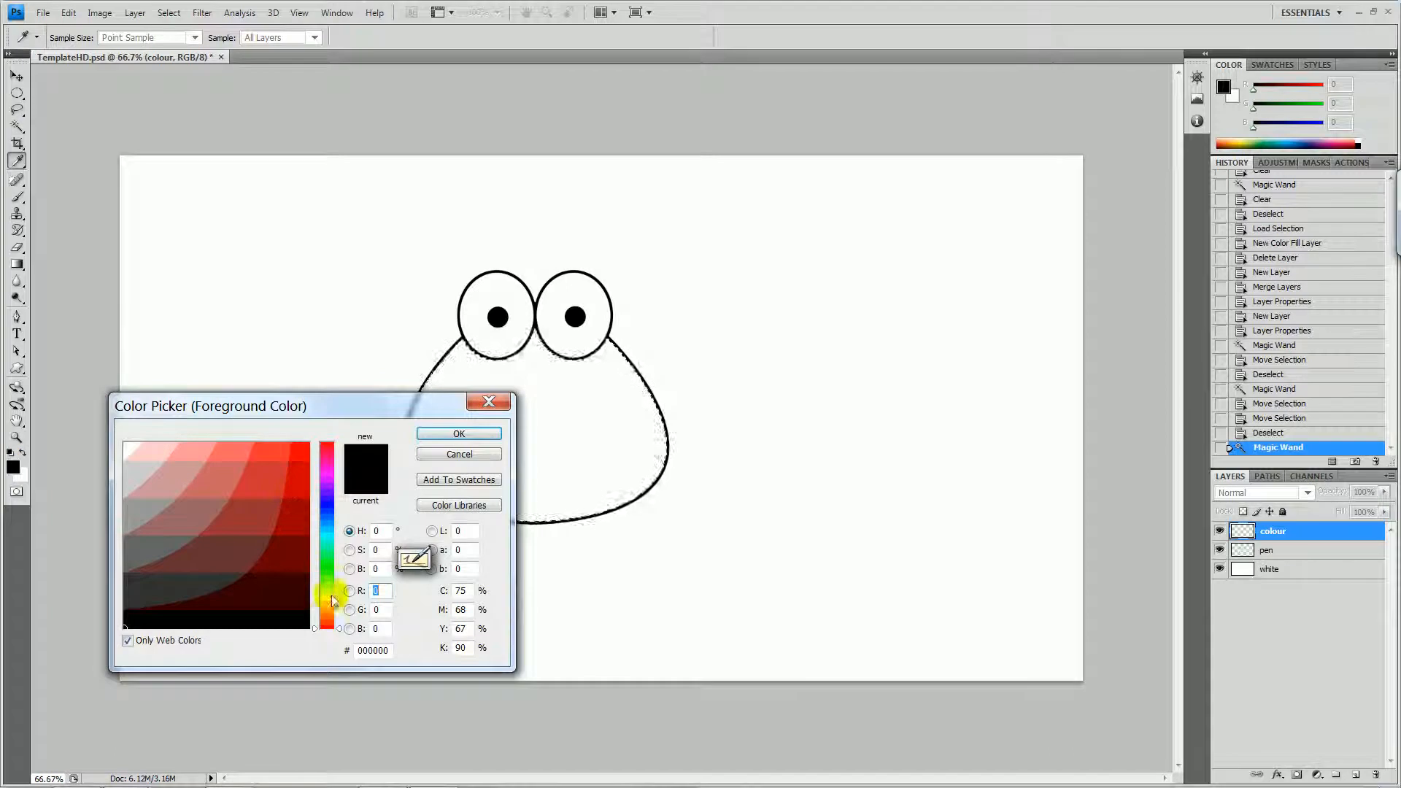
pyautogui.moveTo(328, 624)
pyautogui.mouseDown()
pyautogui.moveTo(328, 515)
pyautogui.moveTo(326, 599)
pyautogui.mouseUp()
pyautogui.moveTo(296, 491); pyautogui.dragTo(300, 530)
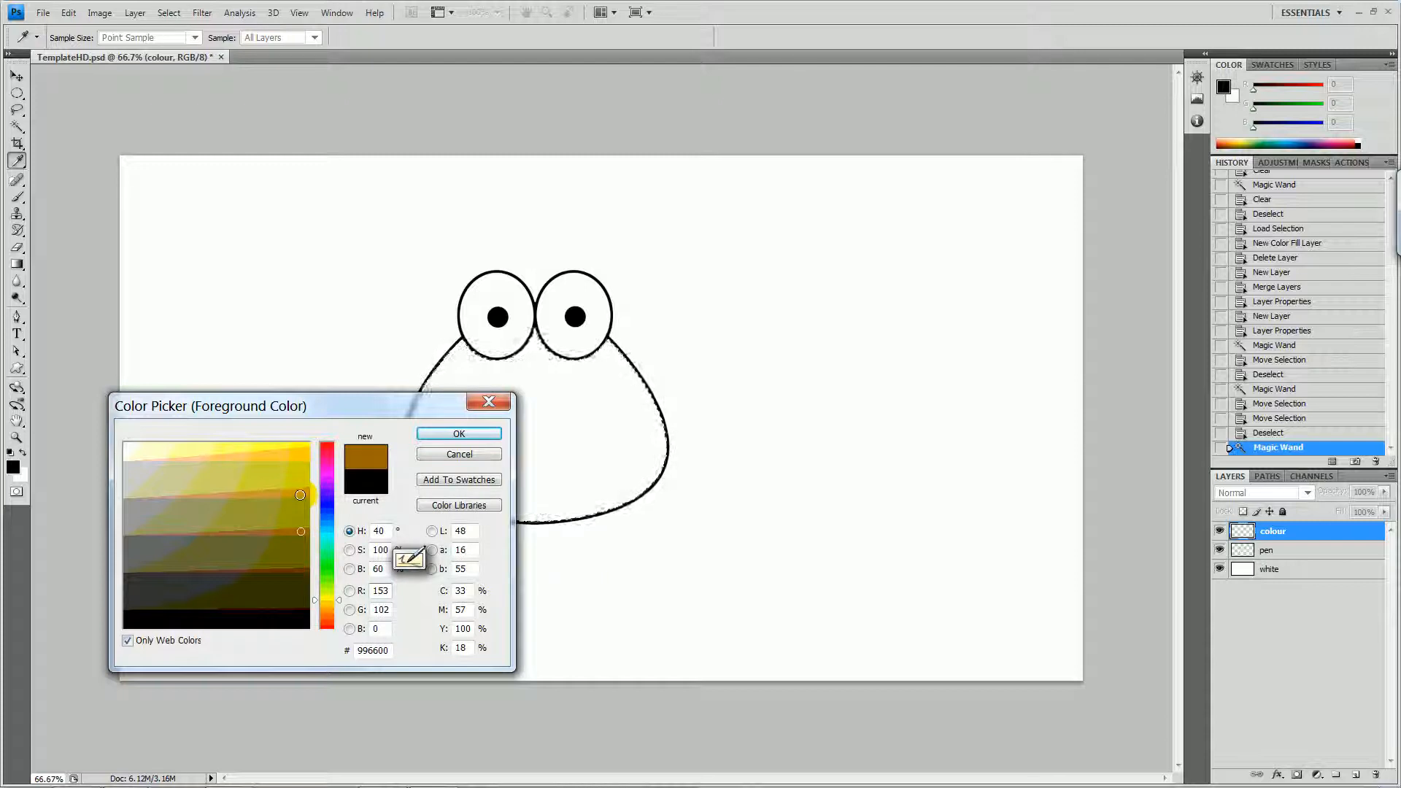
pyautogui.click(300, 495)
pyautogui.click(300, 533)
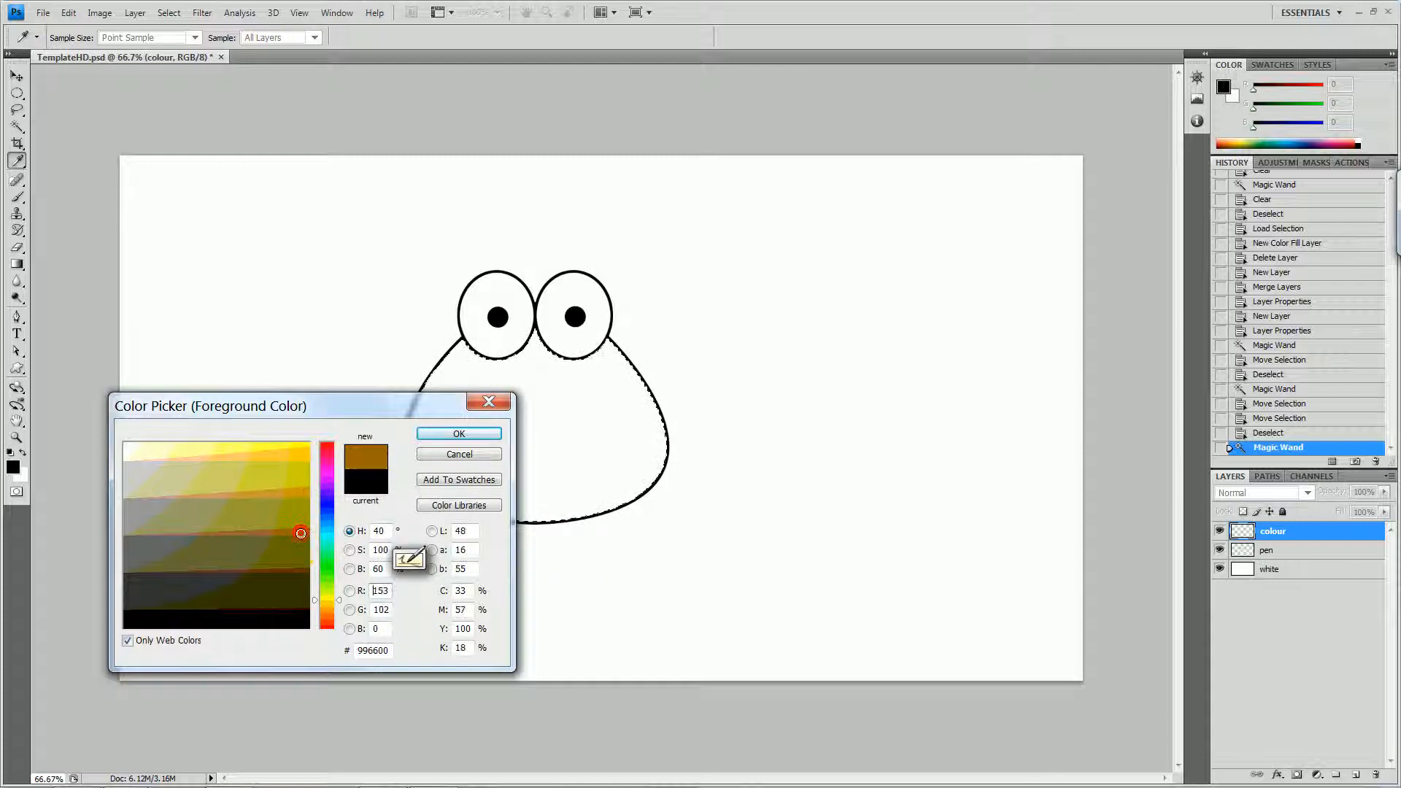
pyautogui.click(459, 433)
# Fill the selected body with the brown foreground colour using the Paint Bucket on the colour layer, and deselect it.
pyautogui.press('w')
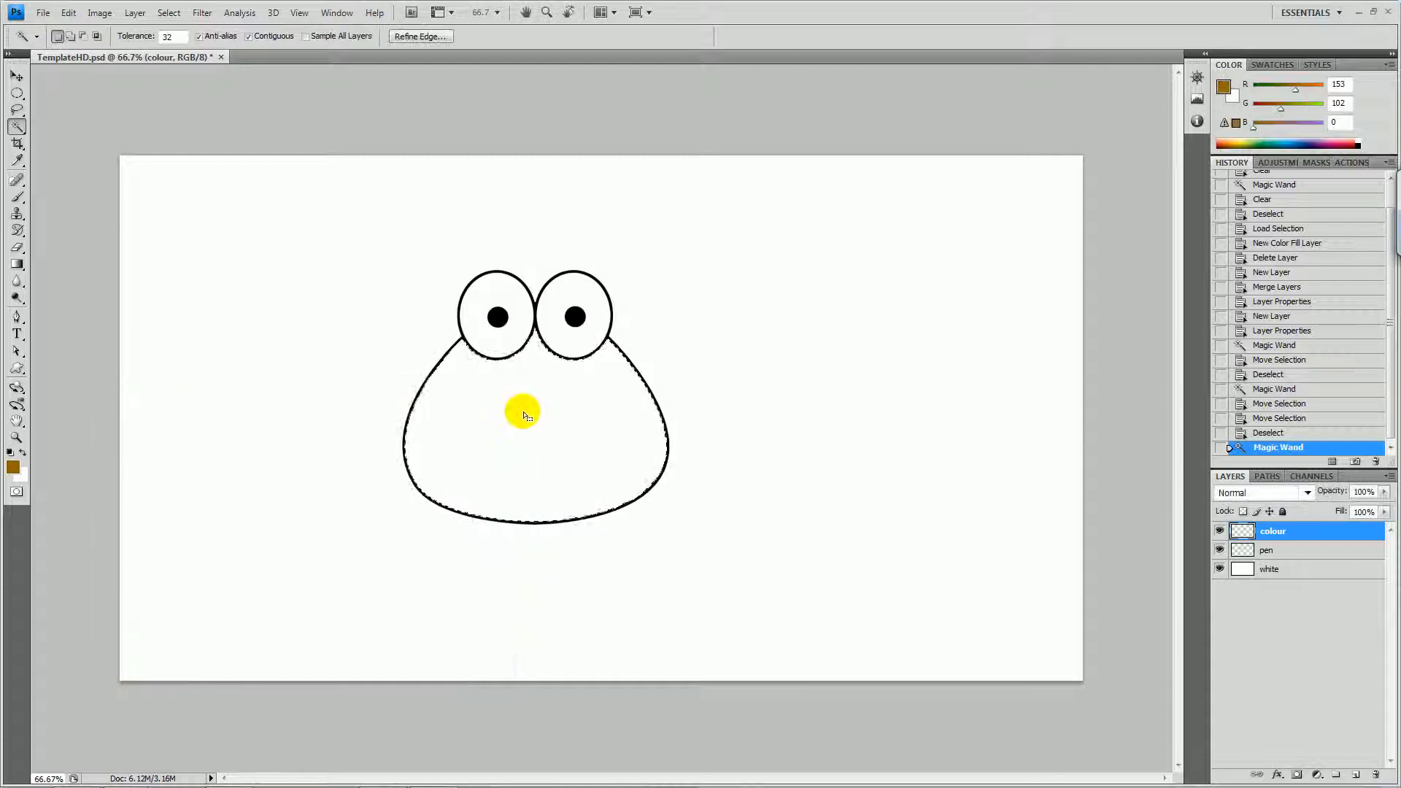
pyautogui.press('g')
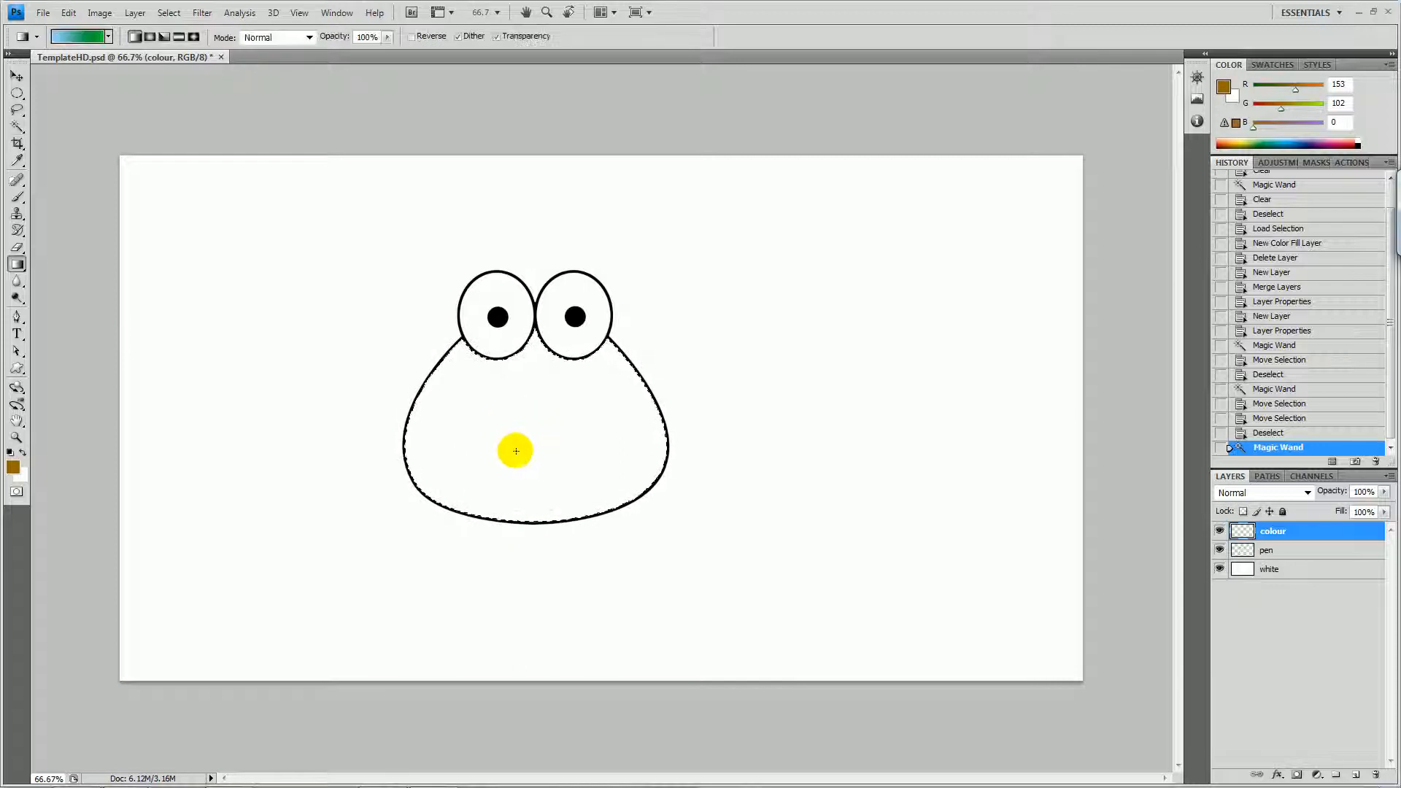
pyautogui.click(17, 264)
pyautogui.click(67, 278)
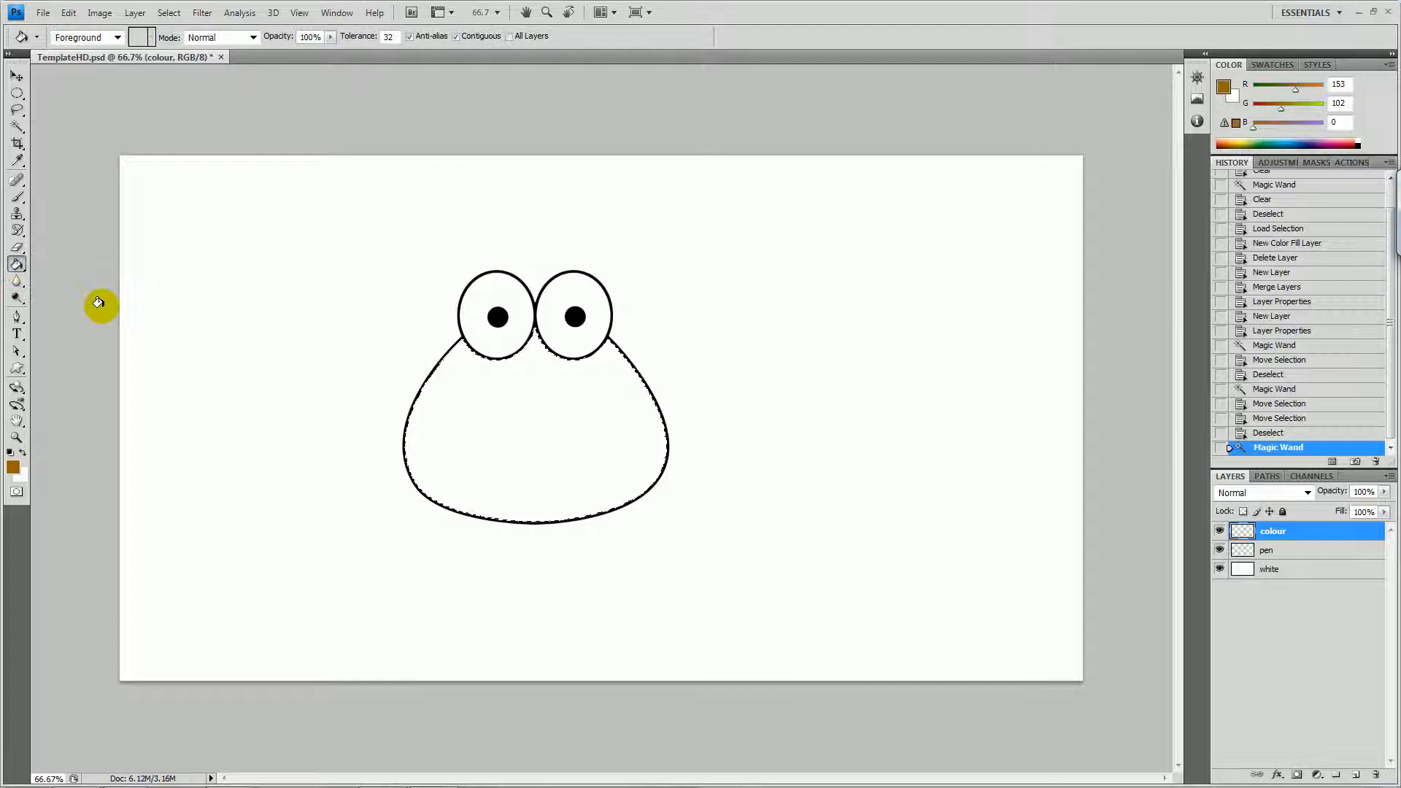
pyautogui.click(549, 453)
pyautogui.press('ctrl')
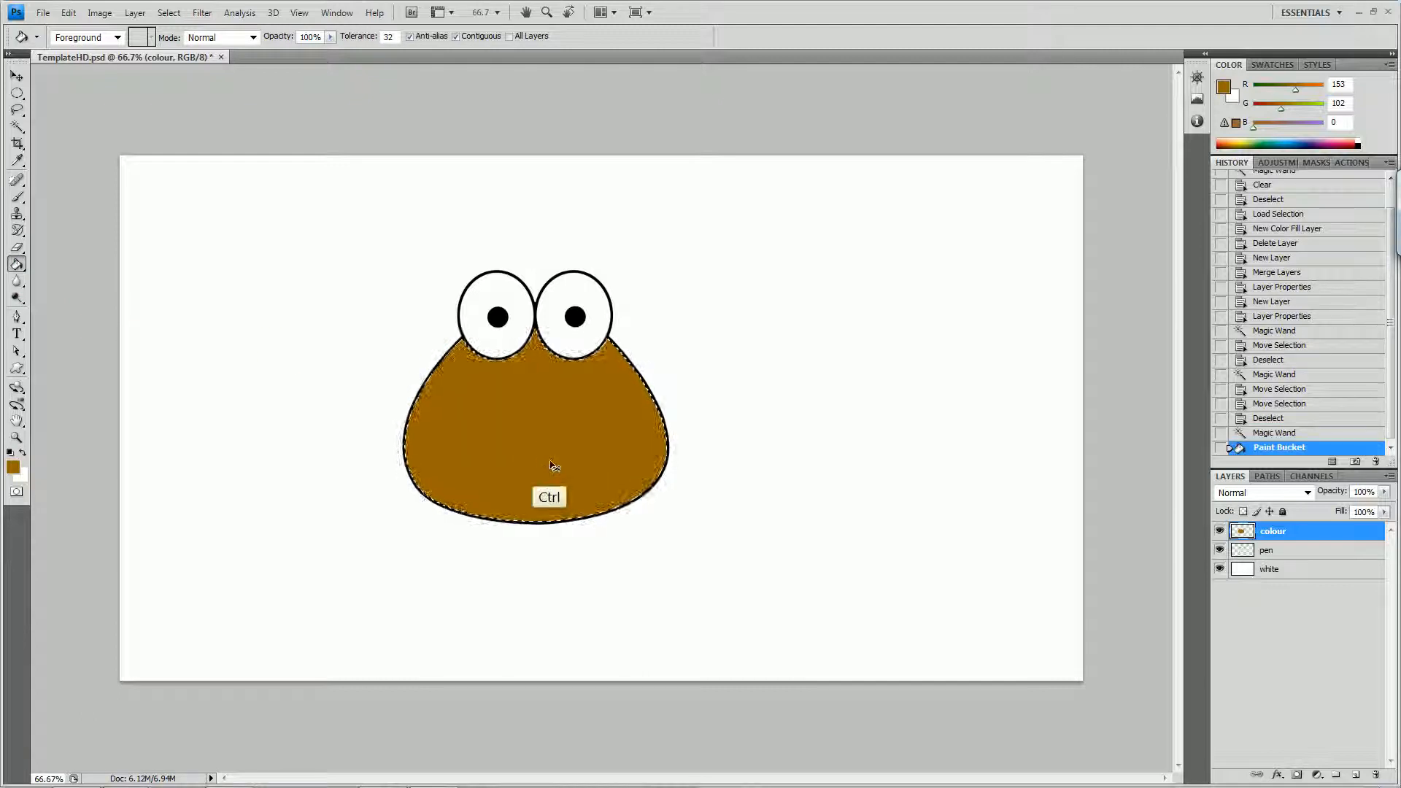
pyautogui.hotkey('ctrl', 'd')
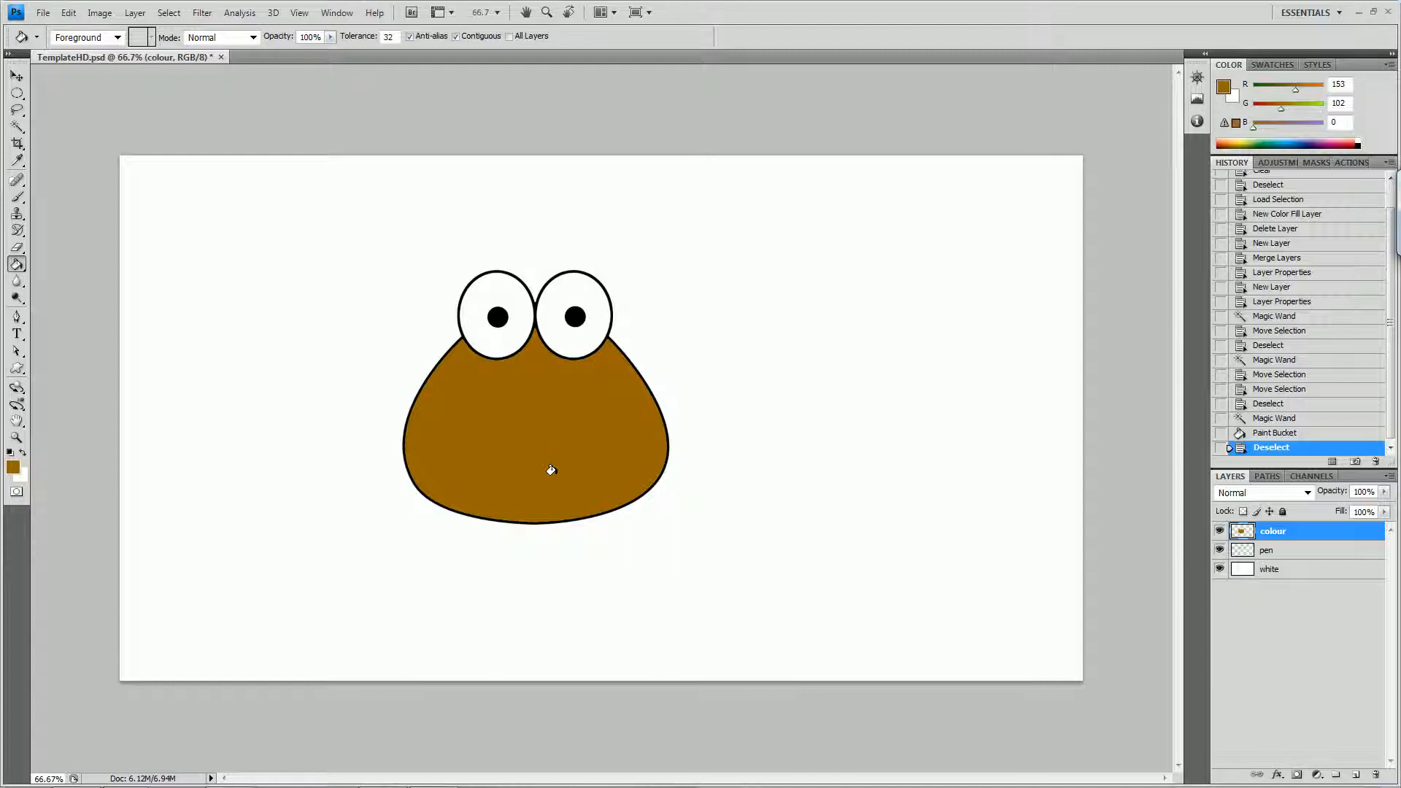
# Add a new layer between the pen and colour layers and name it eyes.
pyautogui.click(1271, 555)
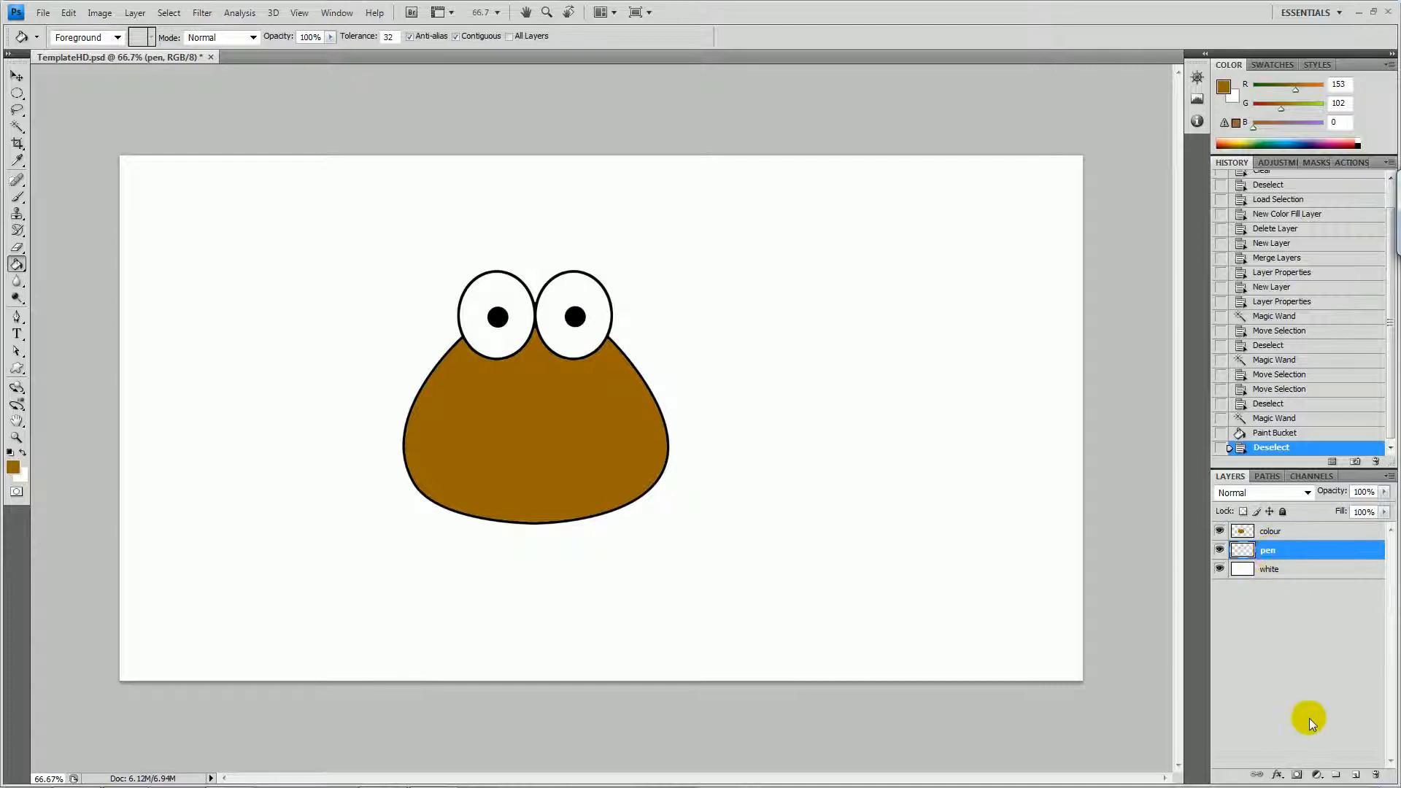
pyautogui.click(1345, 775)
pyautogui.moveTo(1328, 548); pyautogui.dragTo(1275, 557)
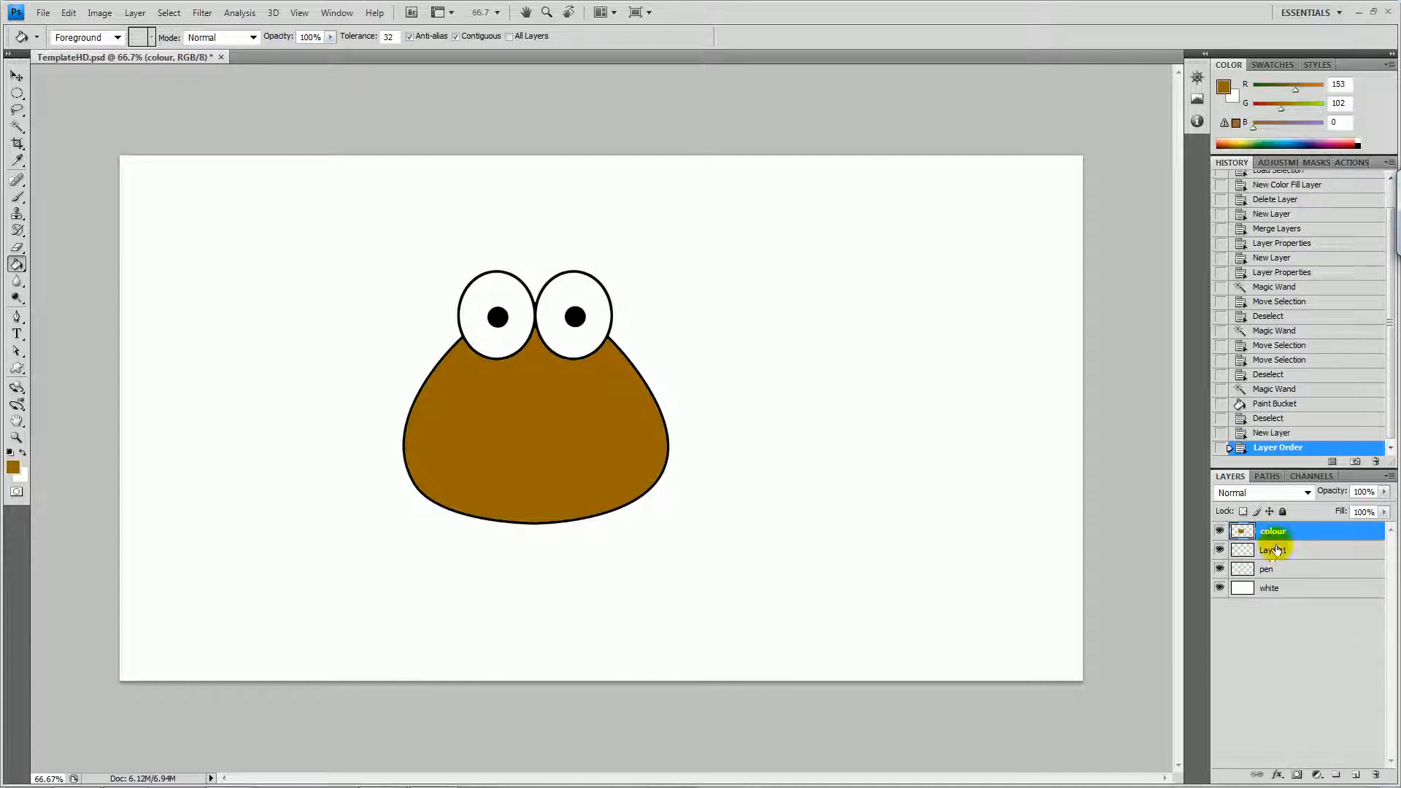
pyautogui.doubleClick(1273, 551)
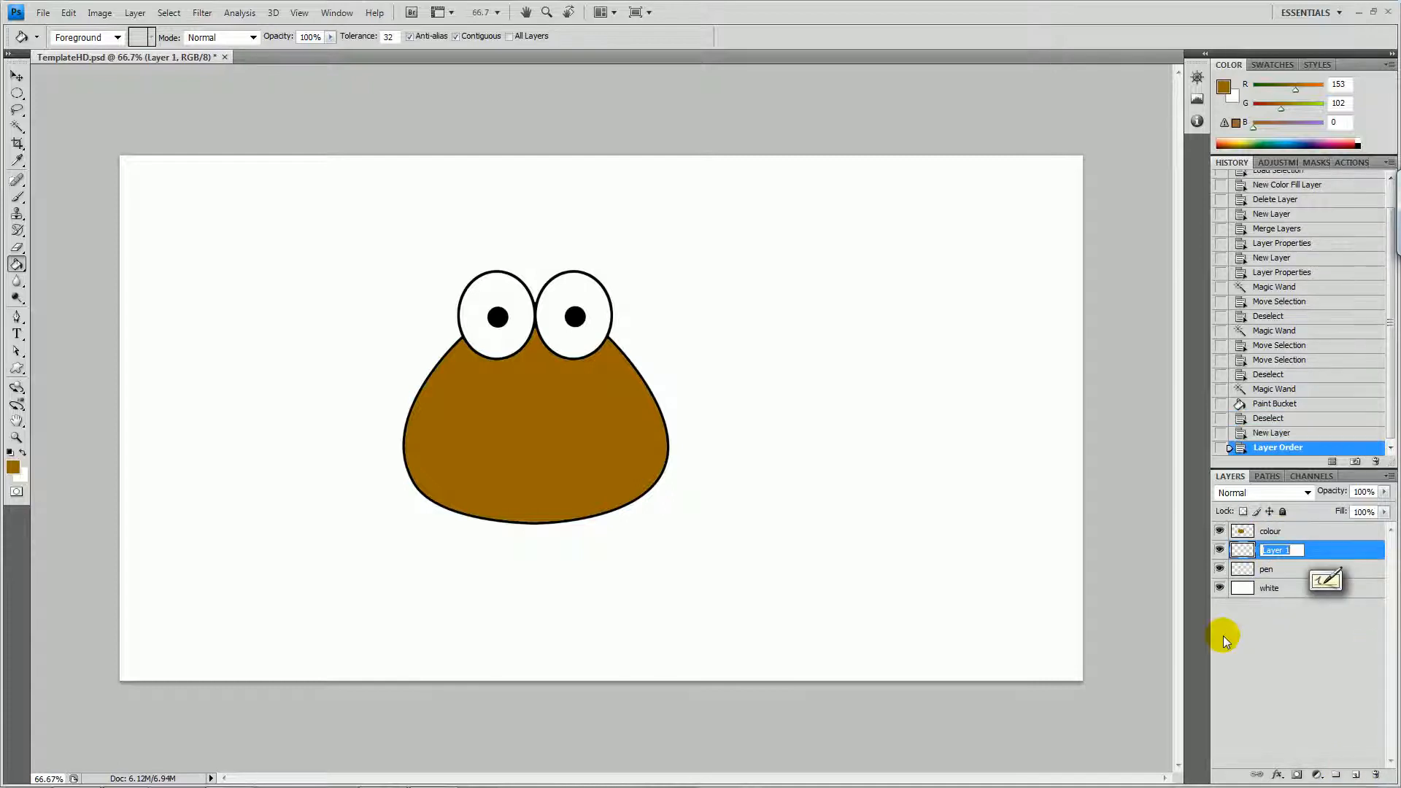
pyautogui.write('eyes')
pyautogui.press('Return')
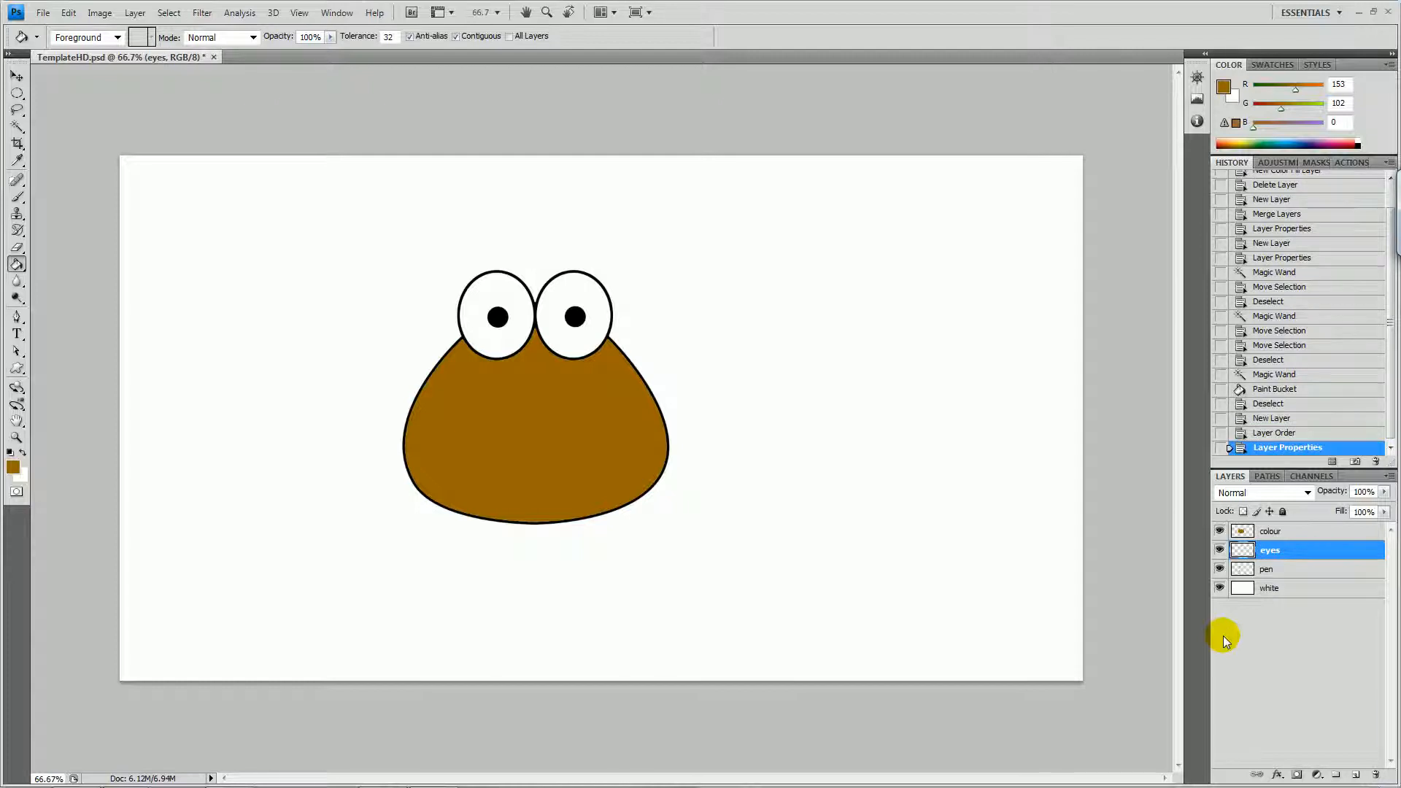
# Set up the Brush tool at size 15 with white as the foreground colour for painting the pupils.
pyautogui.press('z')
pyautogui.moveTo(414, 241); pyautogui.dragTo(660, 400)
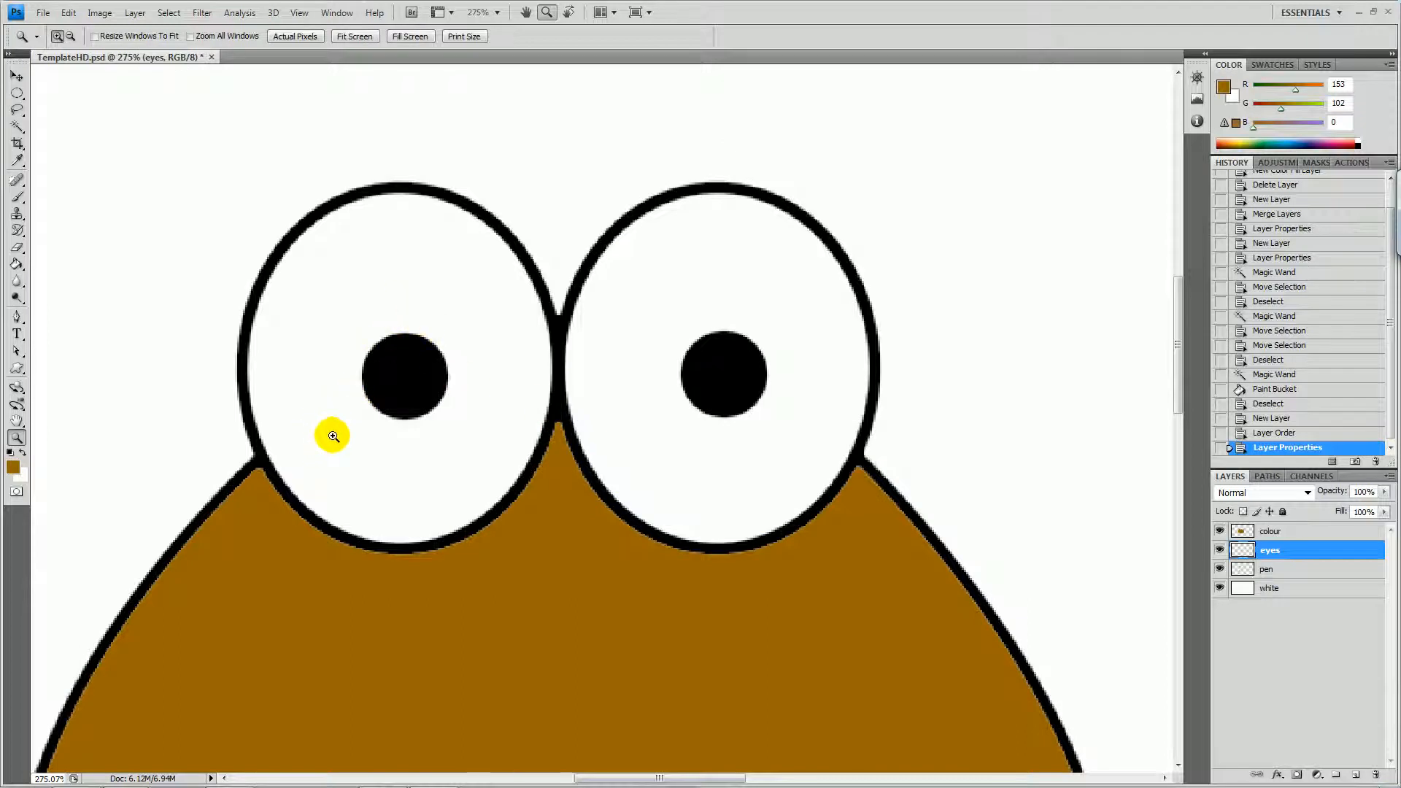
pyautogui.press('b')
pyautogui.click(22, 453)
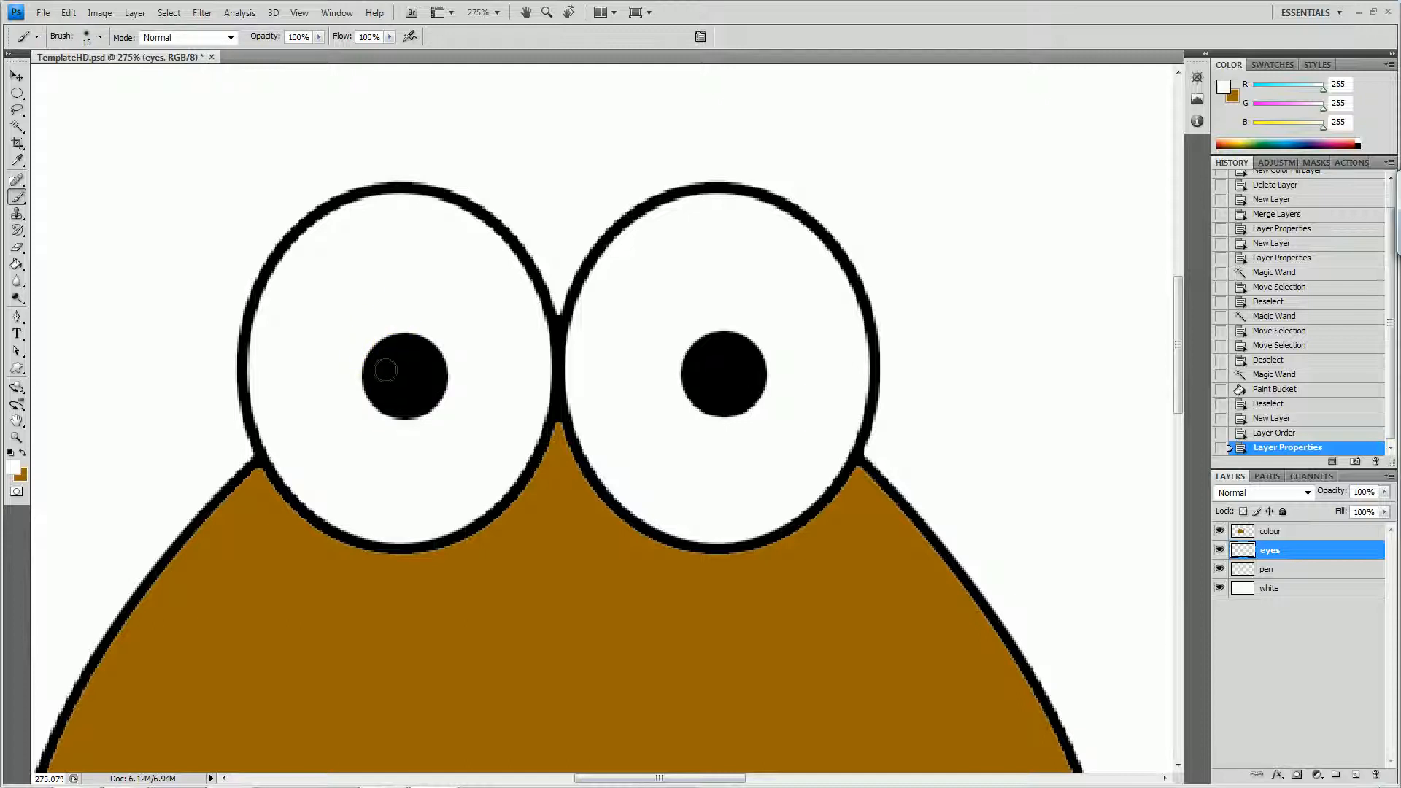
# Try painting a white highlight on the left pupil at 100% flow, and undo the stroke.
pyautogui.click(379, 37)
pyautogui.click(386, 378)
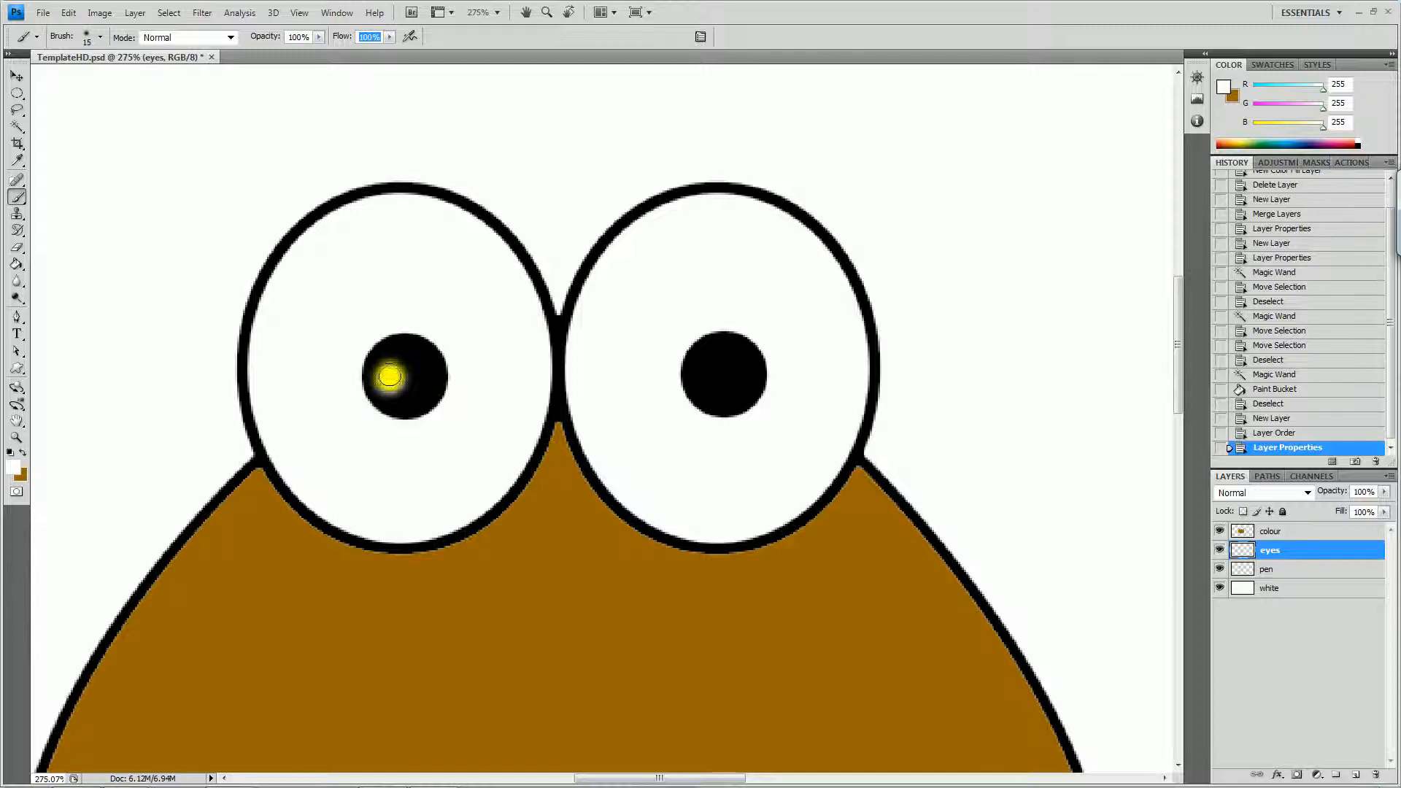
pyautogui.hotkey('ctrl', 'z')
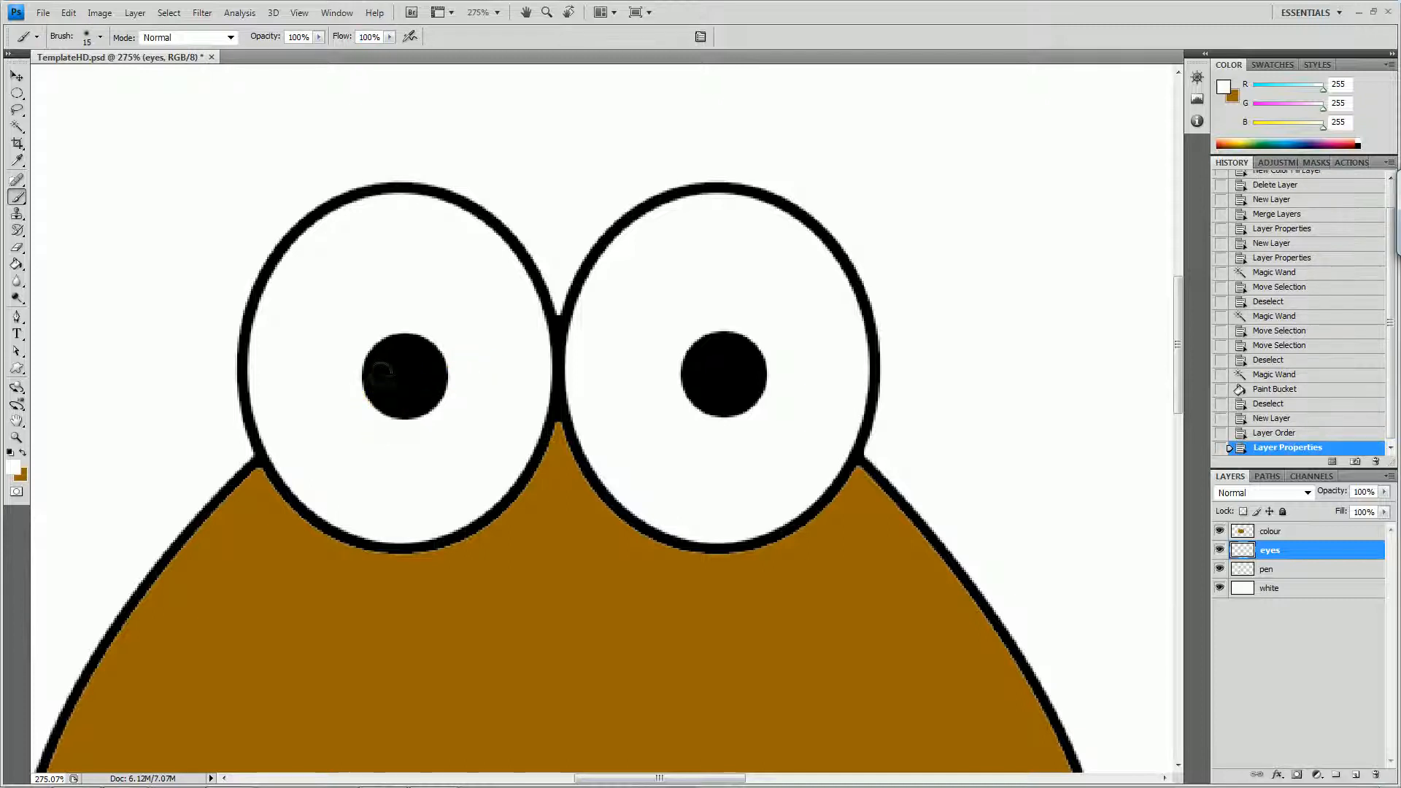
pyautogui.hotkey('ctrl', 'z')
pyautogui.hotkey('ctrl', 'z')
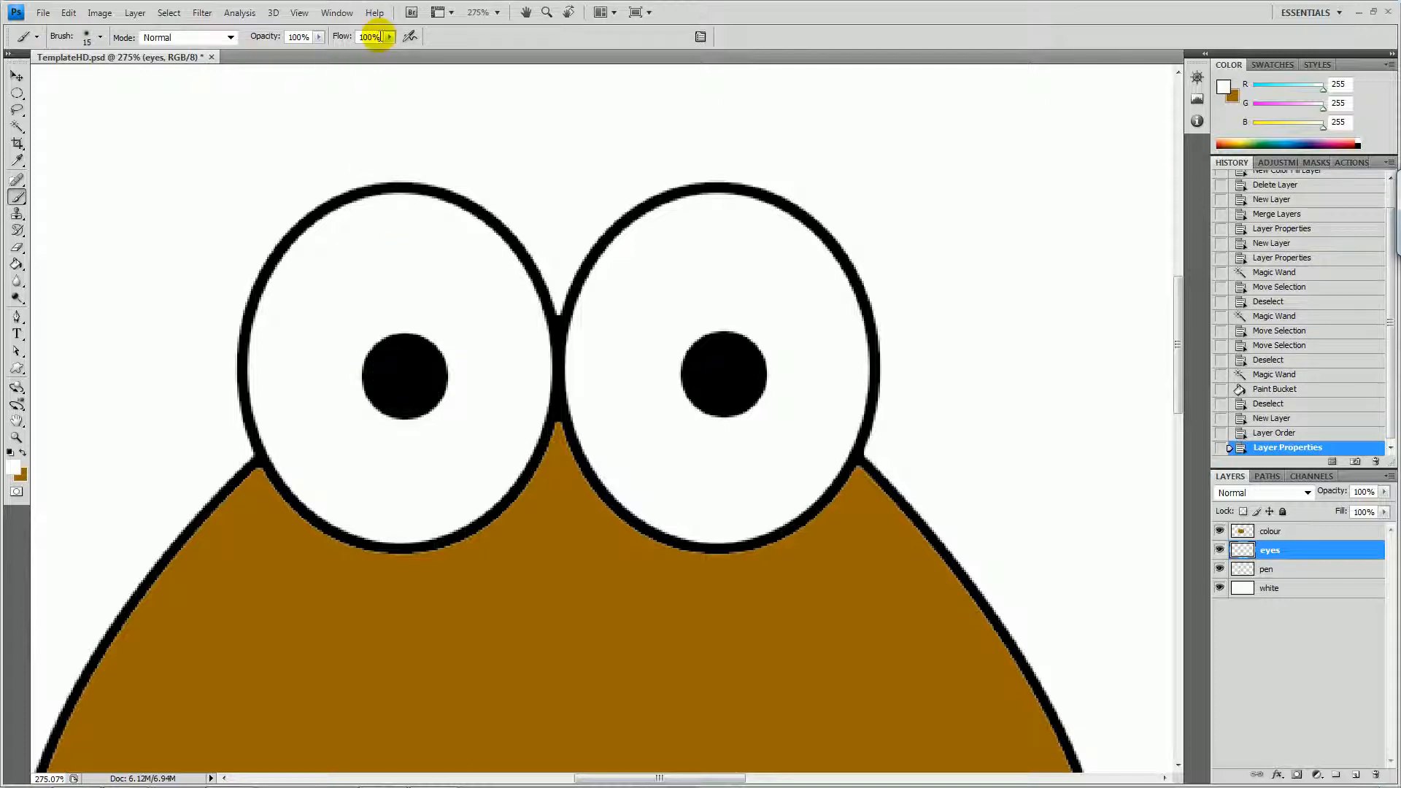
# Set the brush flow to 5% and paint a soft white highlight on each pupil in the eyes layer.
pyautogui.click(379, 36)
pyautogui.write('5')
pyautogui.press('Return')
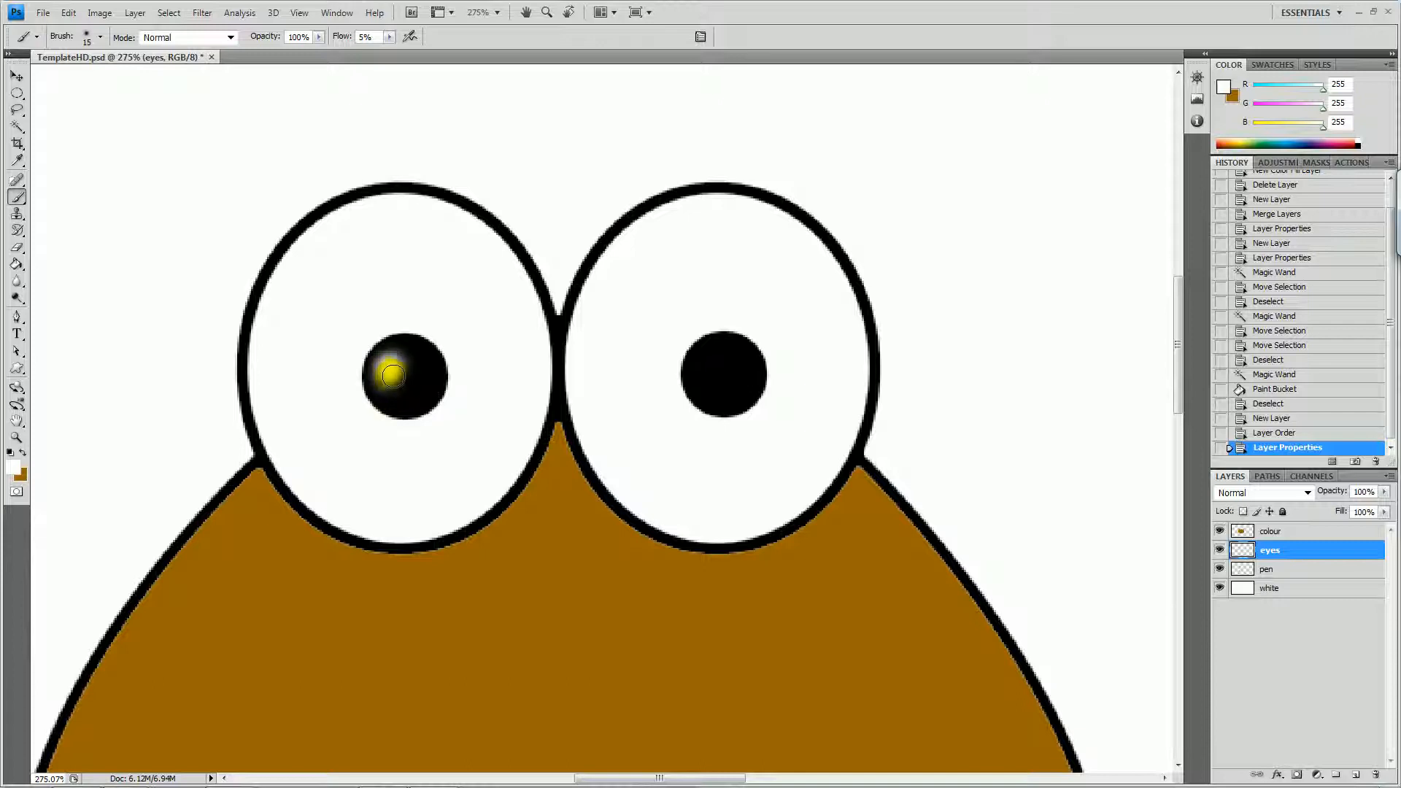
pyautogui.moveTo(388, 364); pyautogui.dragTo(391, 365)
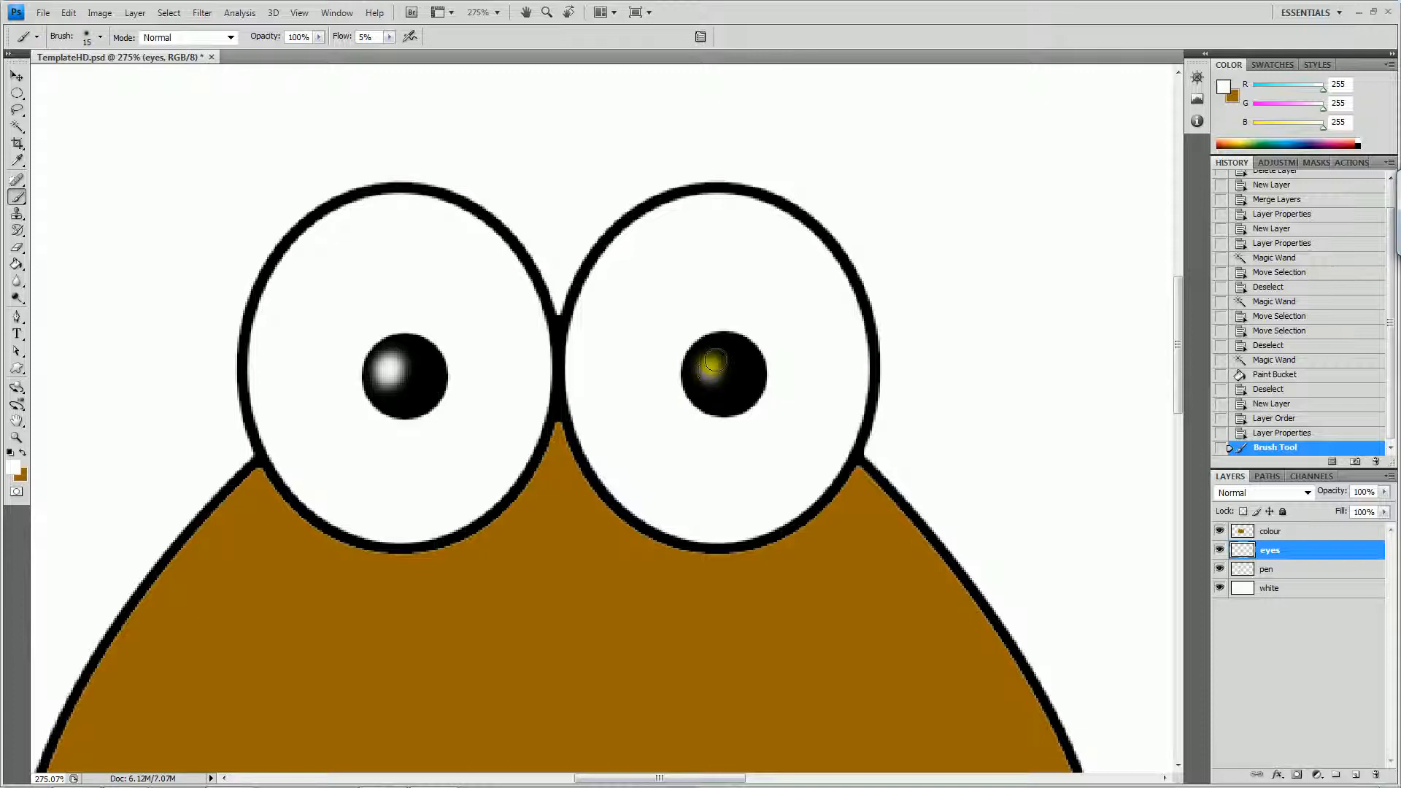
pyautogui.moveTo(704, 376); pyautogui.dragTo(714, 371)
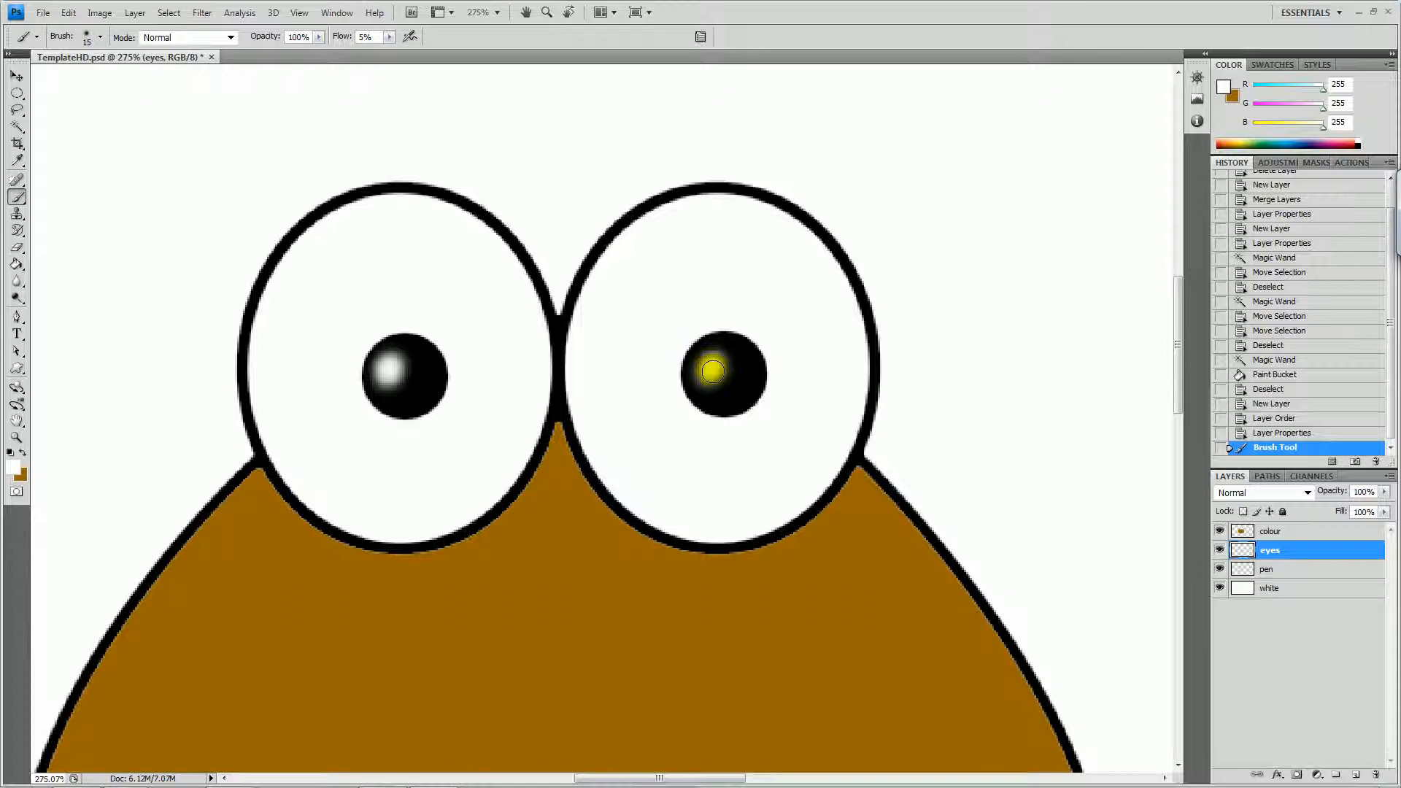
pyautogui.moveTo(707, 375); pyautogui.dragTo(708, 372)
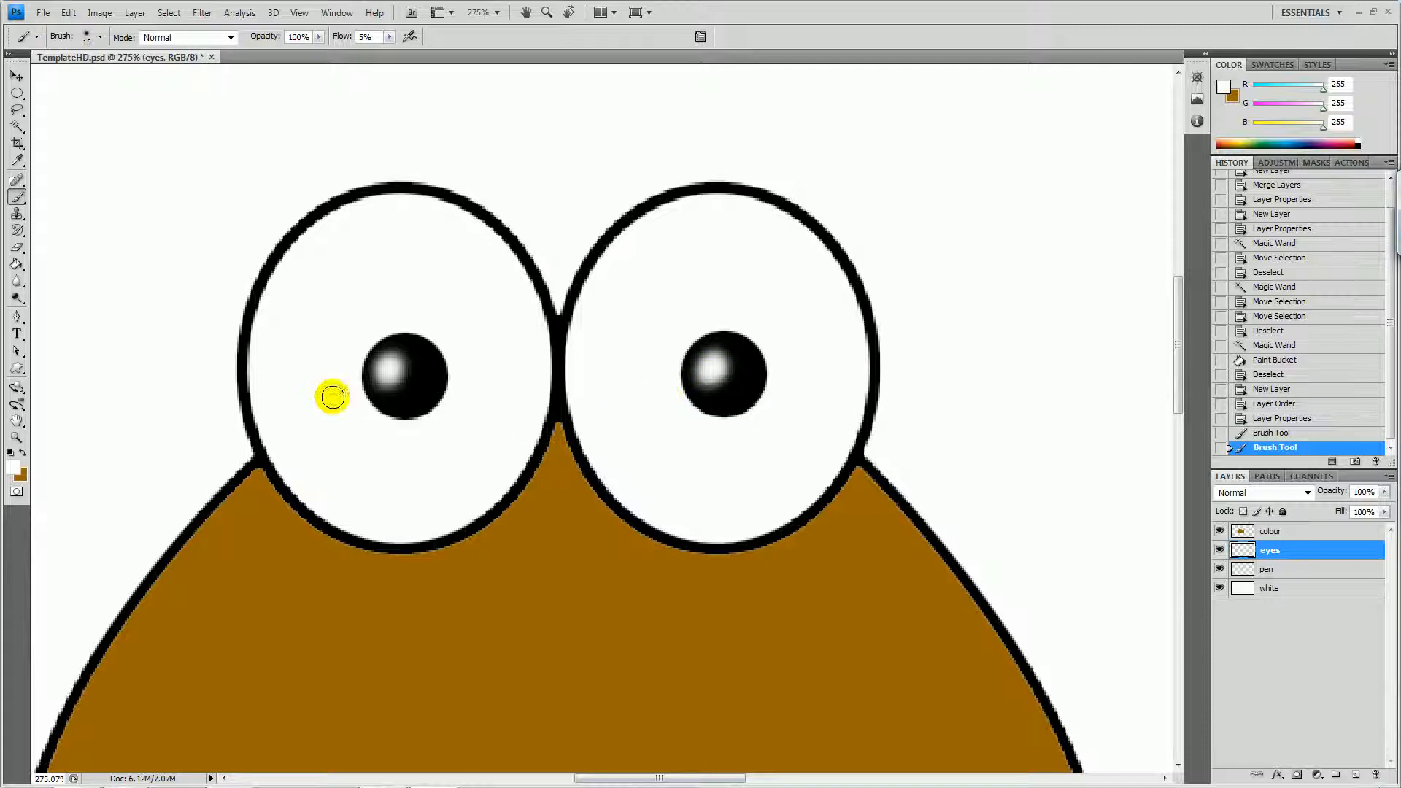
# Blur the white highlights on both pupils in the eyes layer using a much smaller Blur tool brush at 50% strength.
pyautogui.click(16, 281)
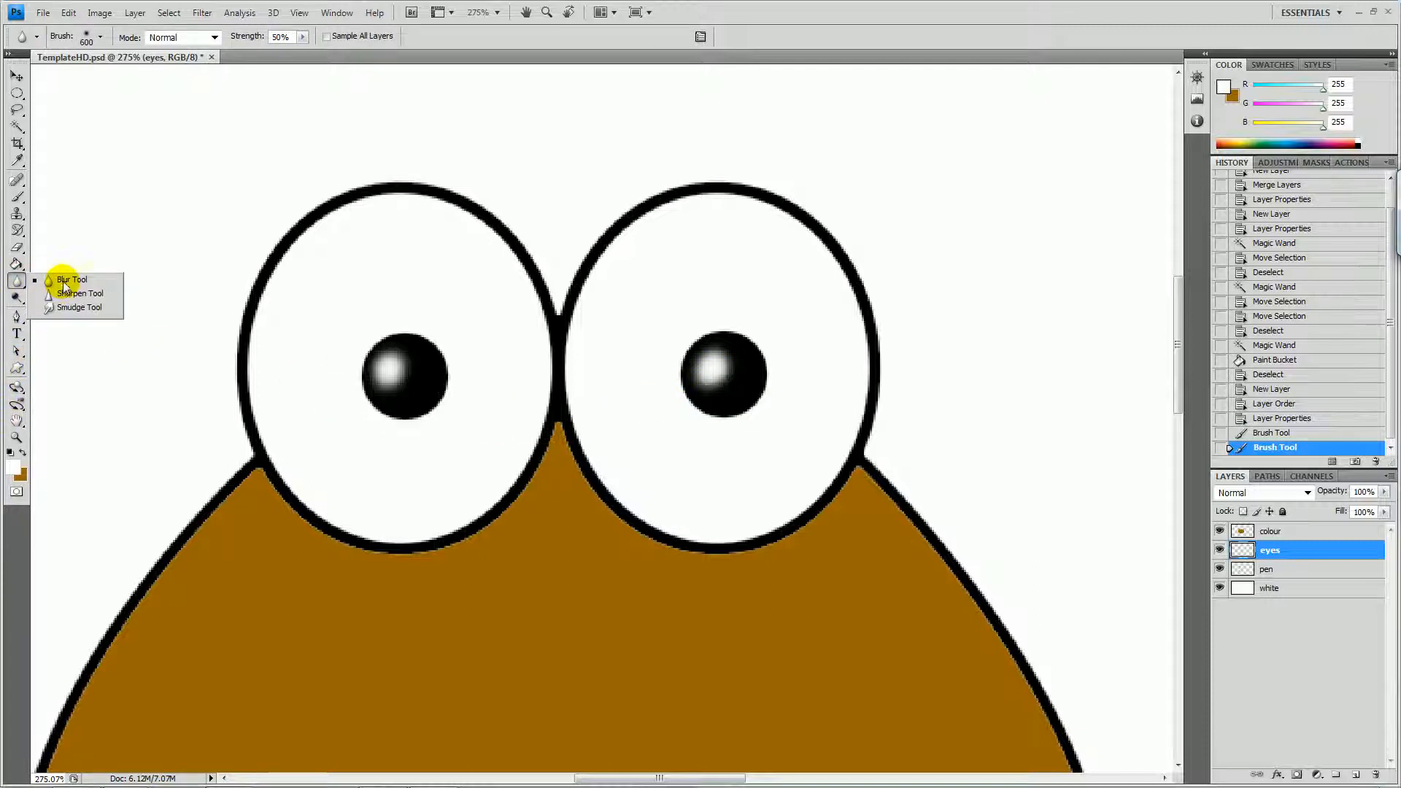
pyautogui.press('z')
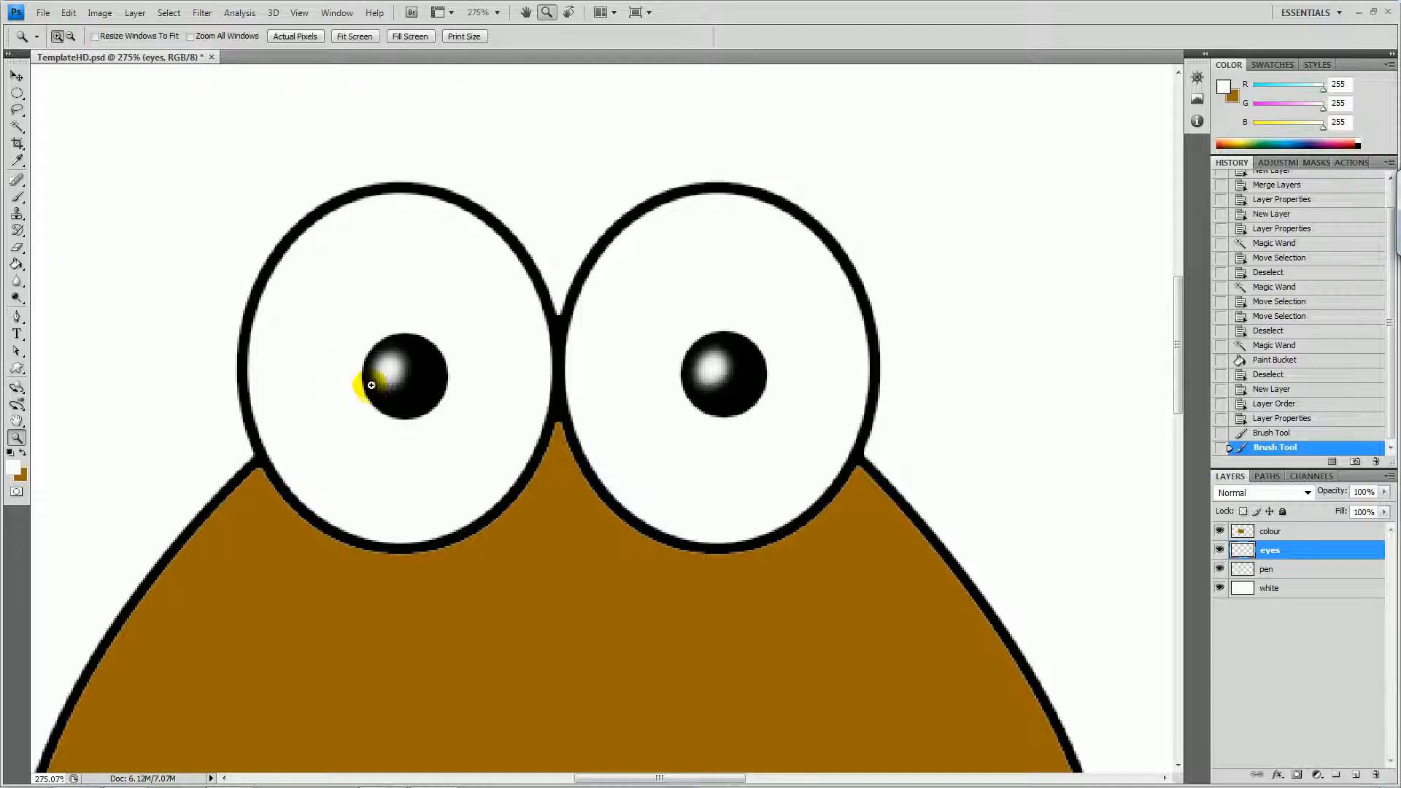
pyautogui.moveTo(323, 311); pyautogui.dragTo(807, 469)
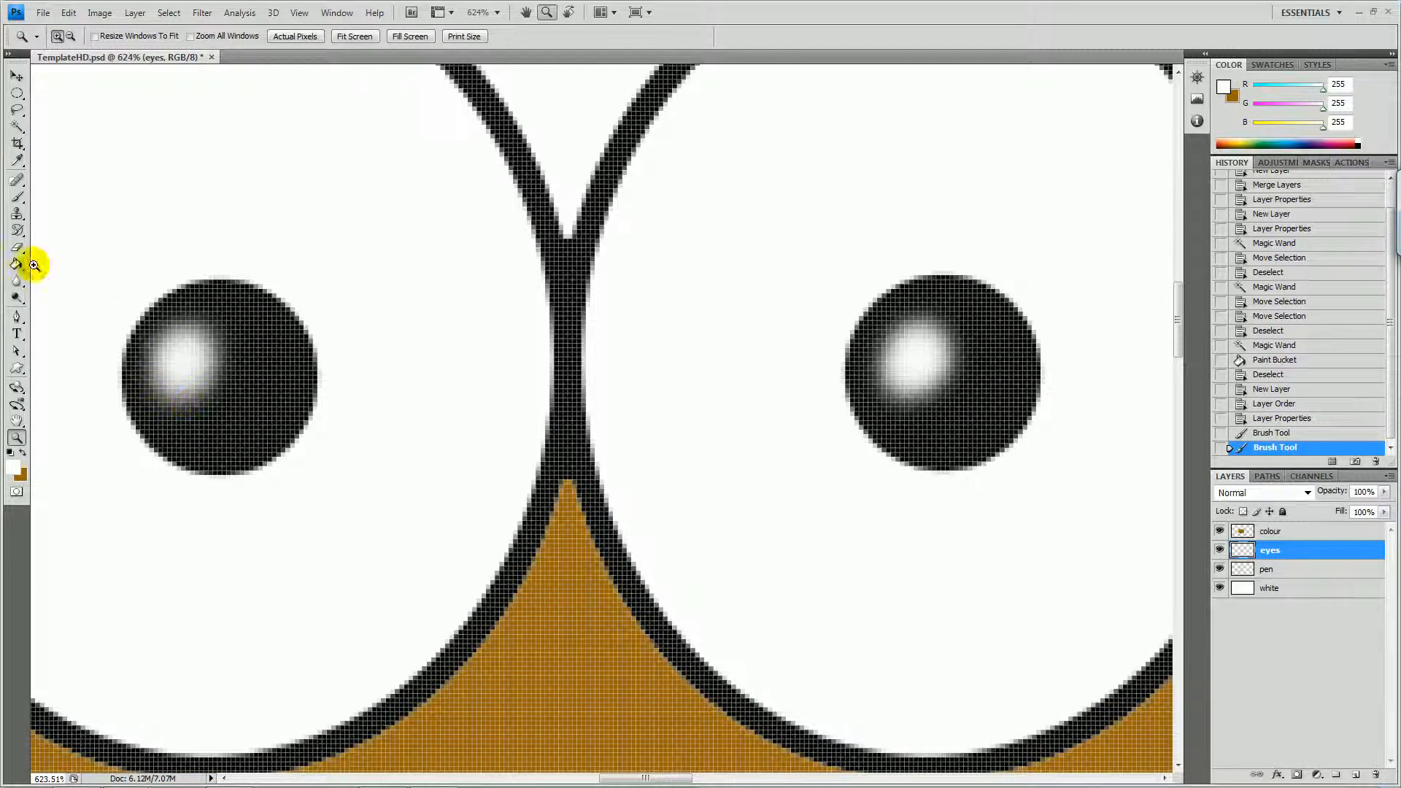
pyautogui.click(19, 281)
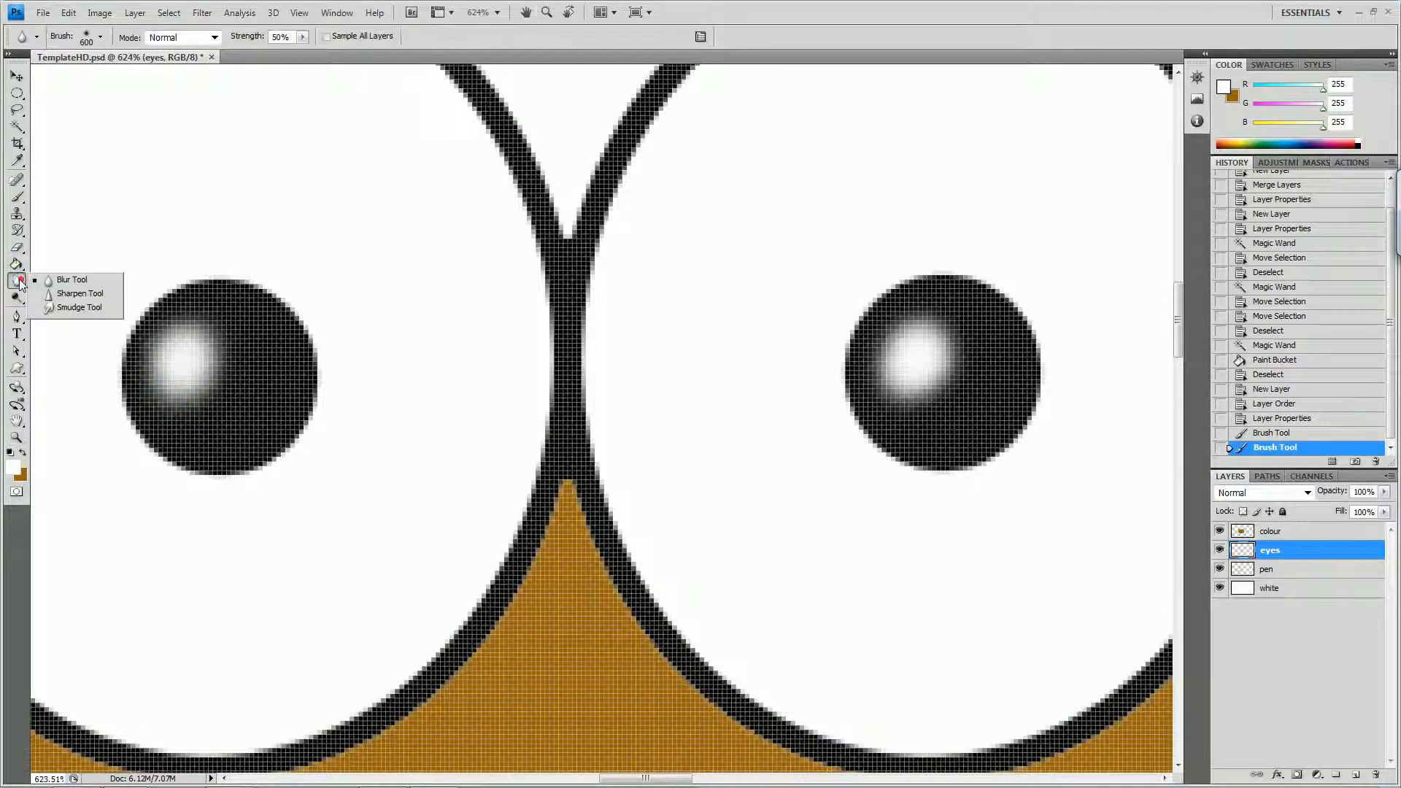
pyautogui.click(73, 280)
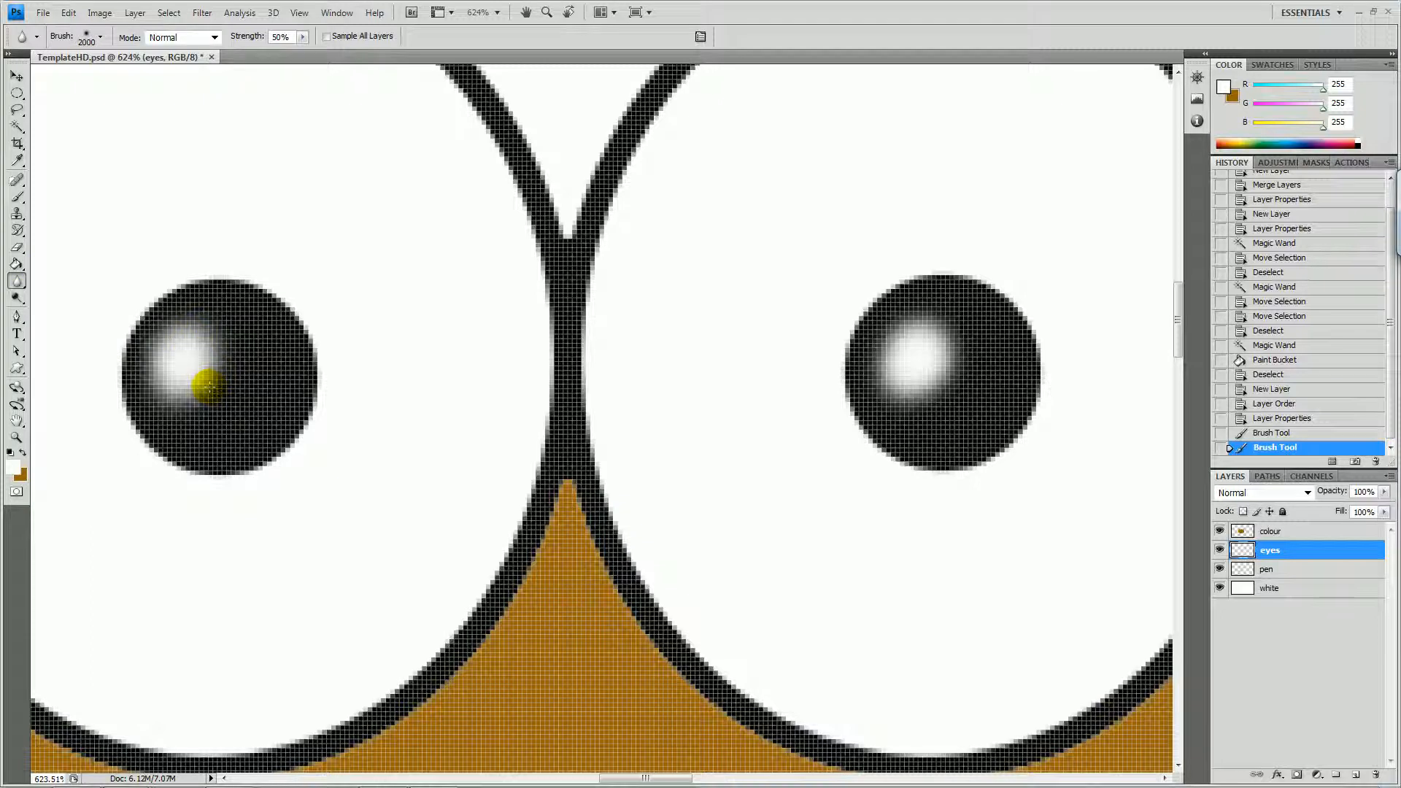
pyautogui.press('[')
pyautogui.press('[')
pyautogui.press('[')
pyautogui.press('[')
pyautogui.press('[')
pyautogui.press('[')
pyautogui.press('[')
pyautogui.press('[')
pyautogui.press('[')
pyautogui.press('[')
pyautogui.press('[')
pyautogui.press('[')
pyautogui.press('[')
pyautogui.press('[')
pyautogui.press('[')
pyautogui.press('[')
pyautogui.press('[')
pyautogui.press('[')
pyautogui.press('[')
pyautogui.press('[')
pyautogui.press('[')
pyautogui.press('[')
pyautogui.moveTo(212, 384)
pyautogui.mouseDown()
pyautogui.moveTo(157, 355)
pyautogui.moveTo(177, 336)
pyautogui.moveTo(201, 338)
pyautogui.moveTo(210, 328)
pyautogui.moveTo(182, 328)
pyautogui.moveTo(198, 322)
pyautogui.moveTo(223, 357)
pyautogui.moveTo(220, 386)
pyautogui.moveTo(171, 400)
pyautogui.moveTo(183, 399)
pyautogui.moveTo(159, 348)
pyautogui.moveTo(194, 324)
pyautogui.moveTo(223, 364)
pyautogui.moveTo(208, 387)
pyautogui.moveTo(169, 398)
pyautogui.mouseUp()
pyautogui.moveTo(886, 338)
pyautogui.mouseDown()
pyautogui.moveTo(888, 384)
pyautogui.moveTo(931, 392)
pyautogui.mouseUp()
pyautogui.moveTo(958, 344)
pyautogui.mouseDown()
pyautogui.moveTo(939, 342)
pyautogui.moveTo(917, 378)
pyautogui.moveTo(914, 352)
pyautogui.moveTo(889, 365)
pyautogui.mouseUp()
# Enlarge the Blur brush to size 25 and soften the highlights on both pupils further.
pyautogui.press(']')
pyautogui.press(']')
pyautogui.press(']')
pyautogui.press(']')
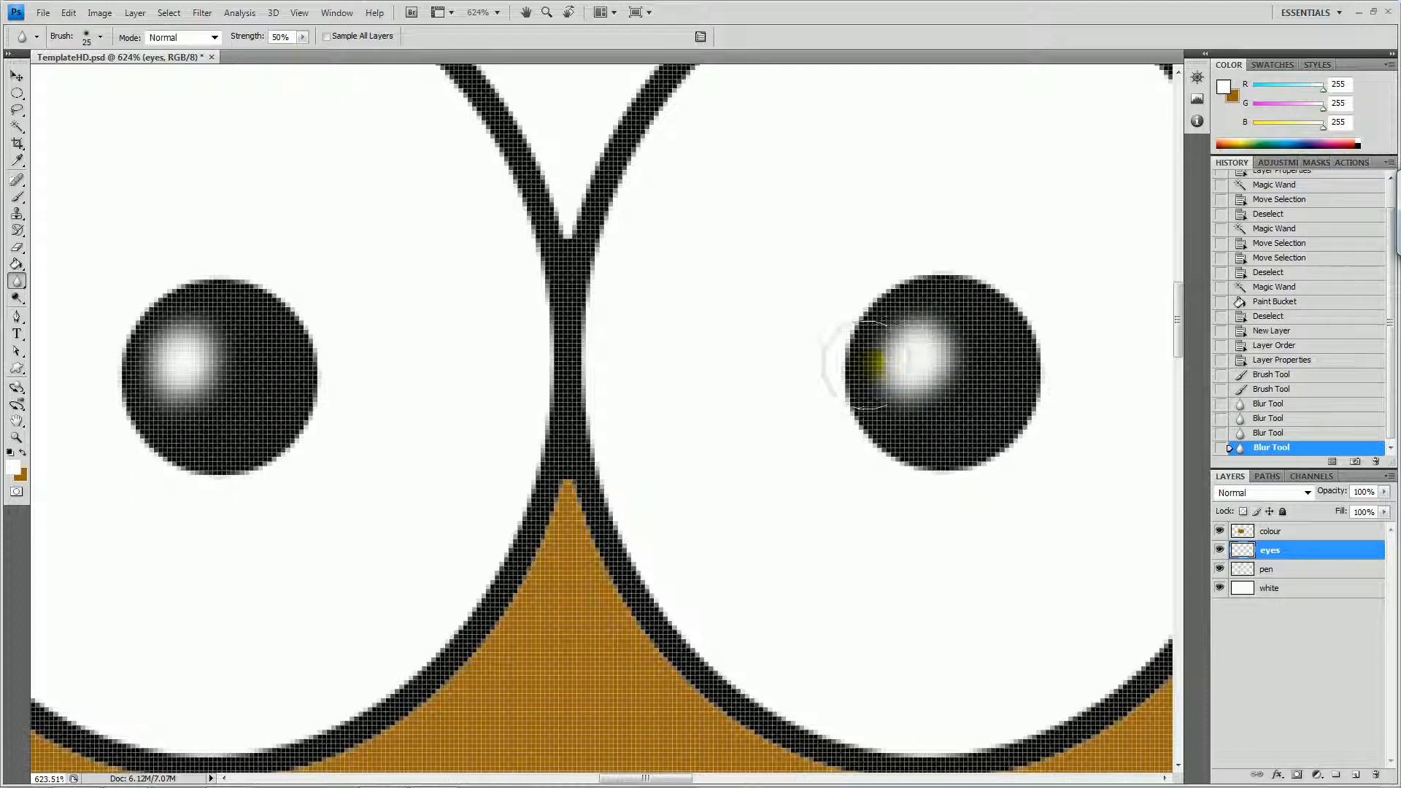
pyautogui.moveTo(192, 354); pyautogui.dragTo(191, 357)
pyautogui.click(188, 361)
pyautogui.click(193, 364)
pyautogui.moveTo(941, 381)
pyautogui.mouseDown()
pyautogui.moveTo(925, 346)
pyautogui.moveTo(900, 369)
pyautogui.mouseUp()
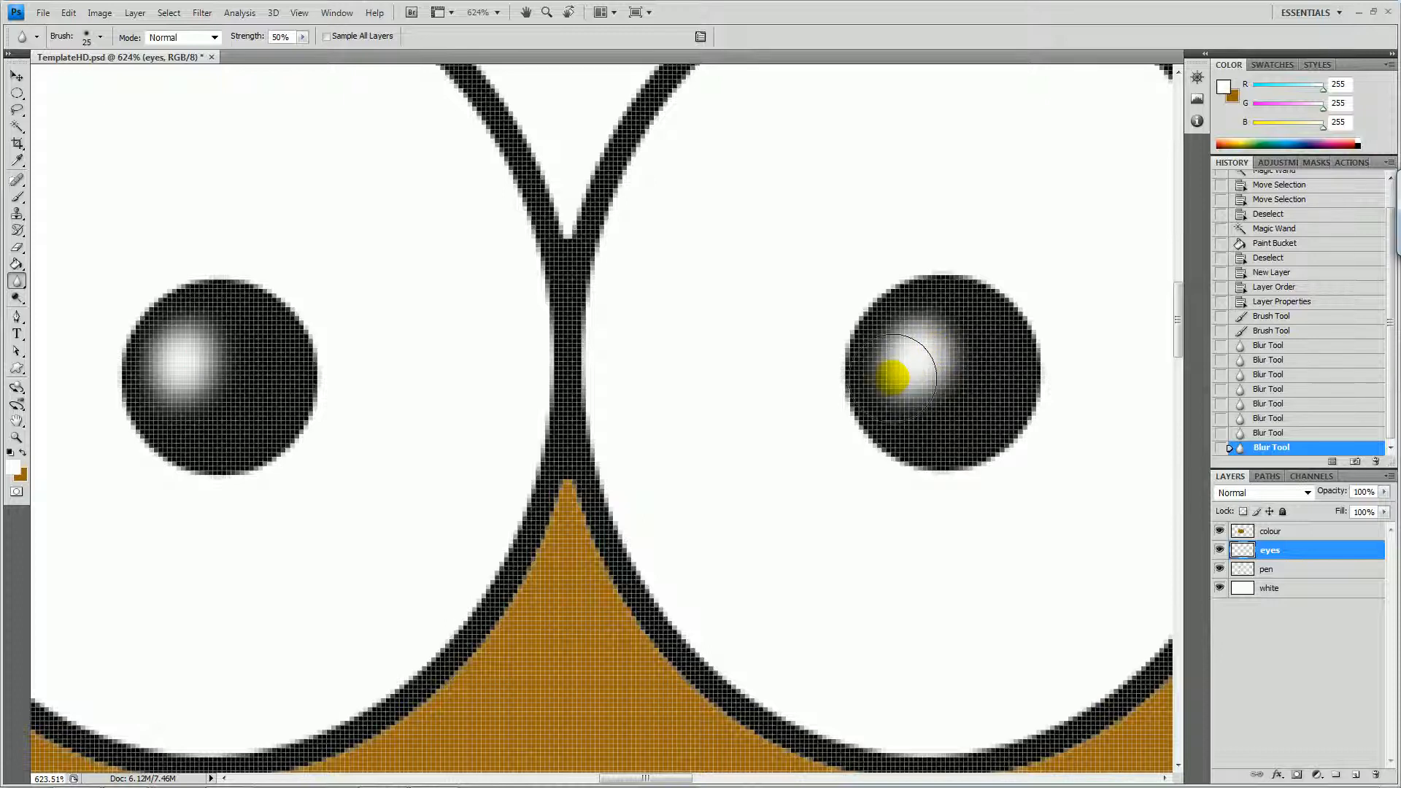
pyautogui.hotkey('ctrl', '1')
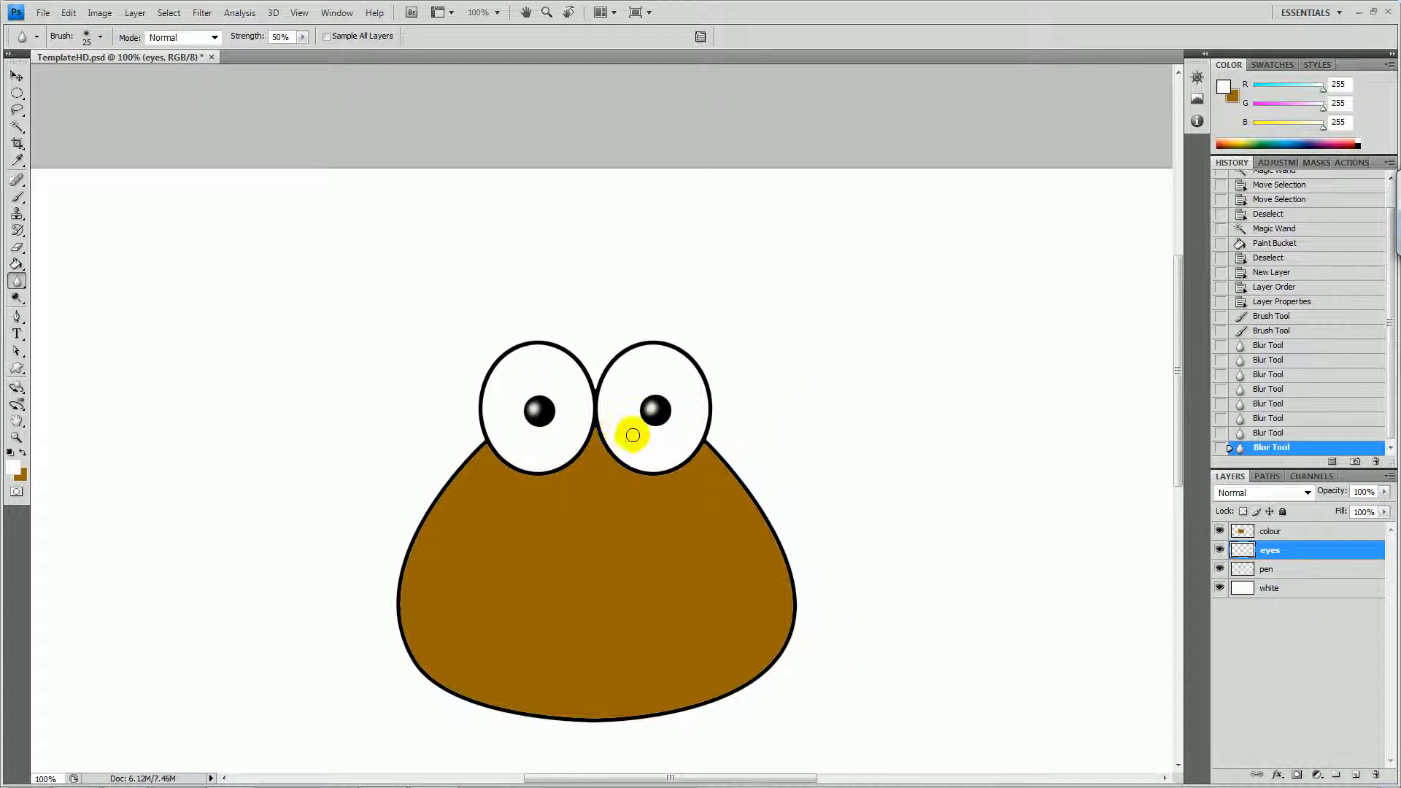
pyautogui.moveTo(550, 566)
pyautogui.mouseDown()
pyautogui.moveTo(579, 466)
pyautogui.moveTo(580, 389)
pyautogui.mouseUp()
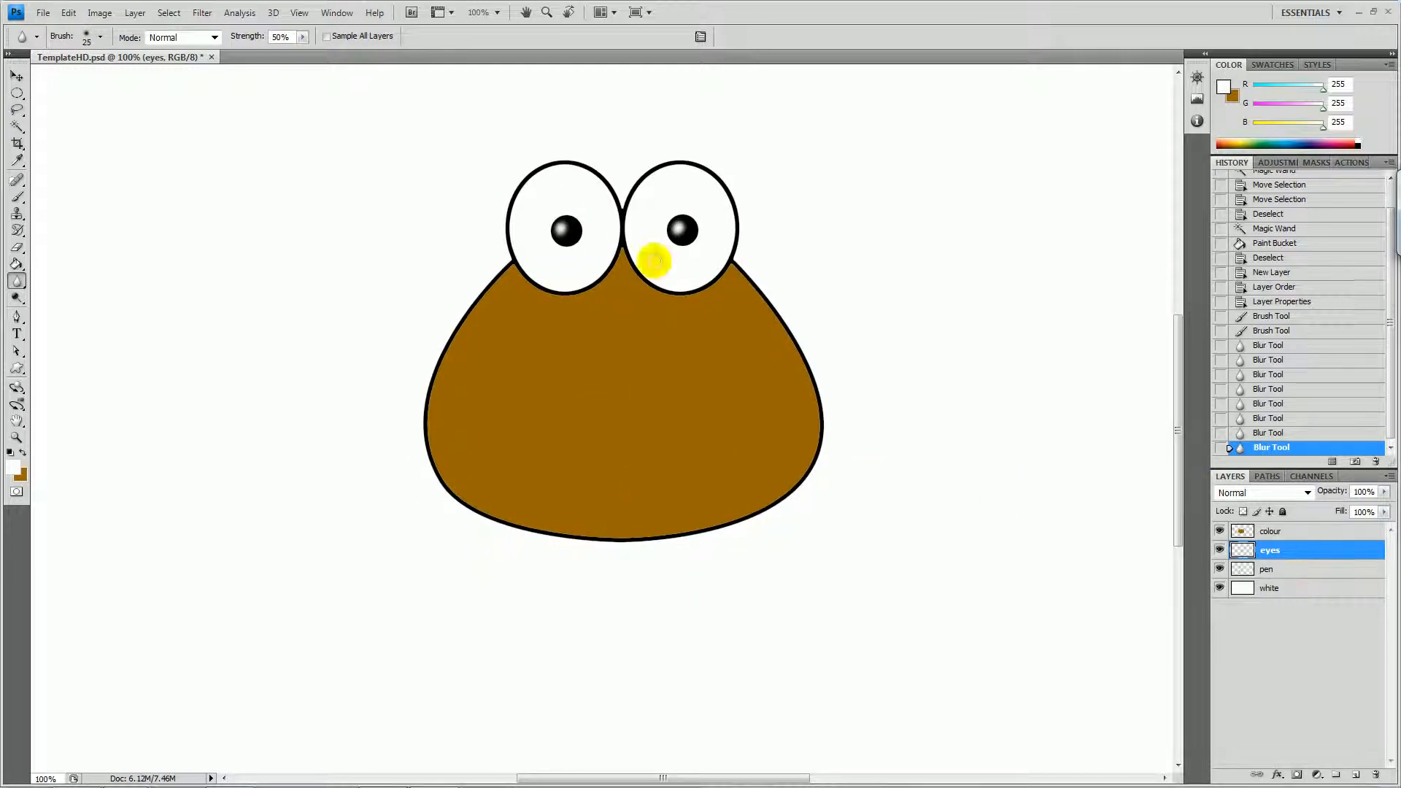
# Try placing the pen layer above the eyes layer, and return it below the eyes layer.
pyautogui.moveTo(1280, 569)
pyautogui.mouseDown()
pyautogui.moveTo(1263, 567)
pyautogui.moveTo(1275, 546)
pyautogui.mouseUp()
pyautogui.keyDown('shift'); pyautogui.click(1273, 568); pyautogui.keyUp('shift')
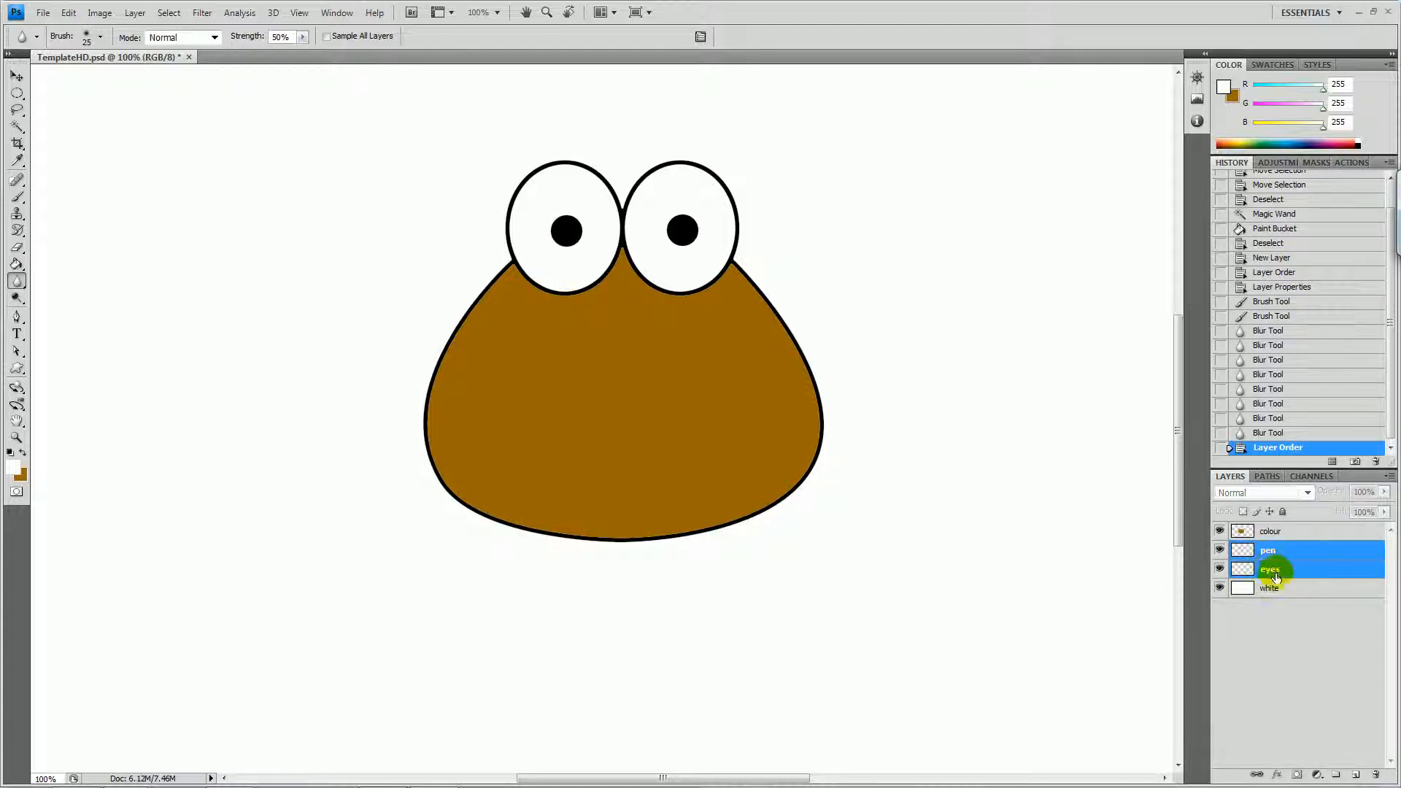
pyautogui.doubleClick(1271, 570)
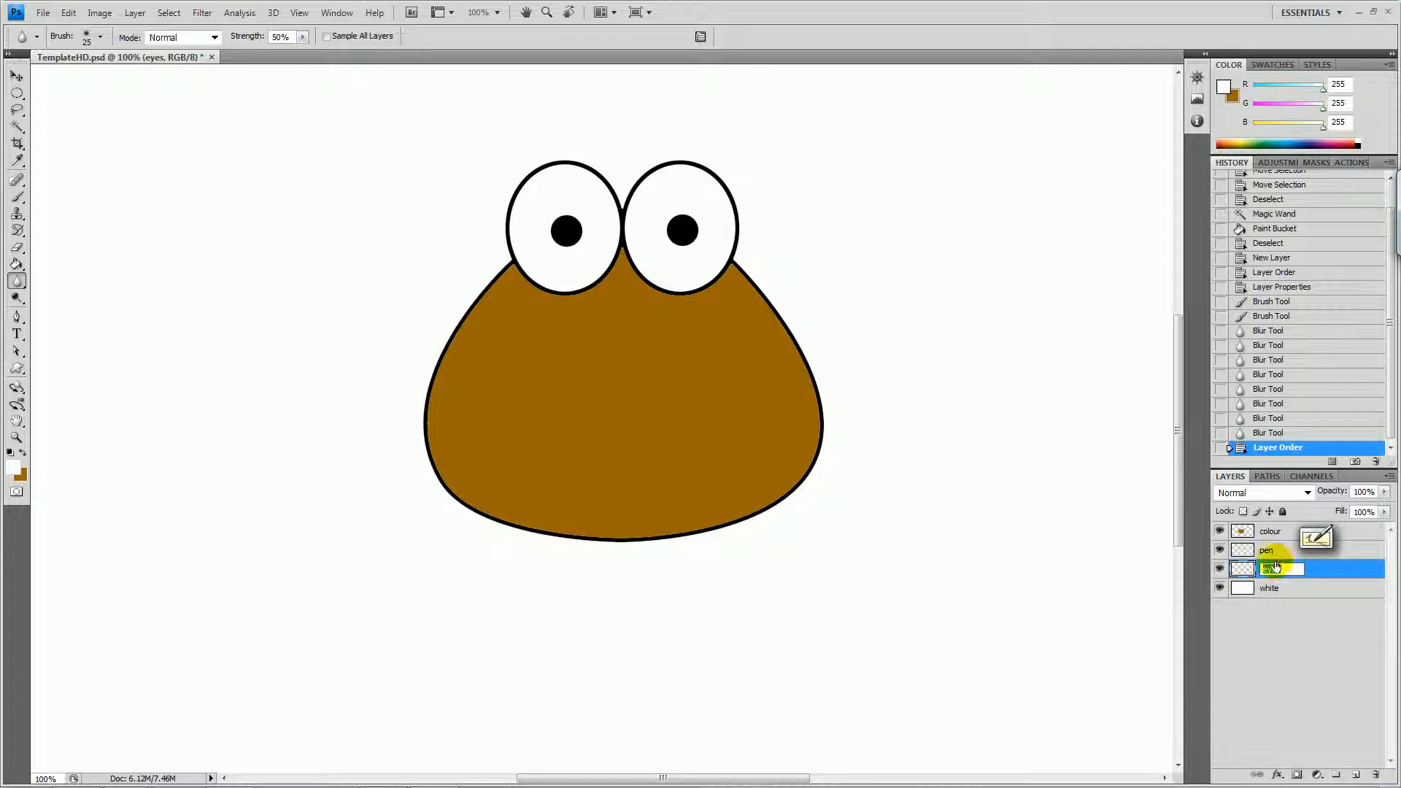
pyautogui.moveTo(1269, 550); pyautogui.dragTo(1268, 577)
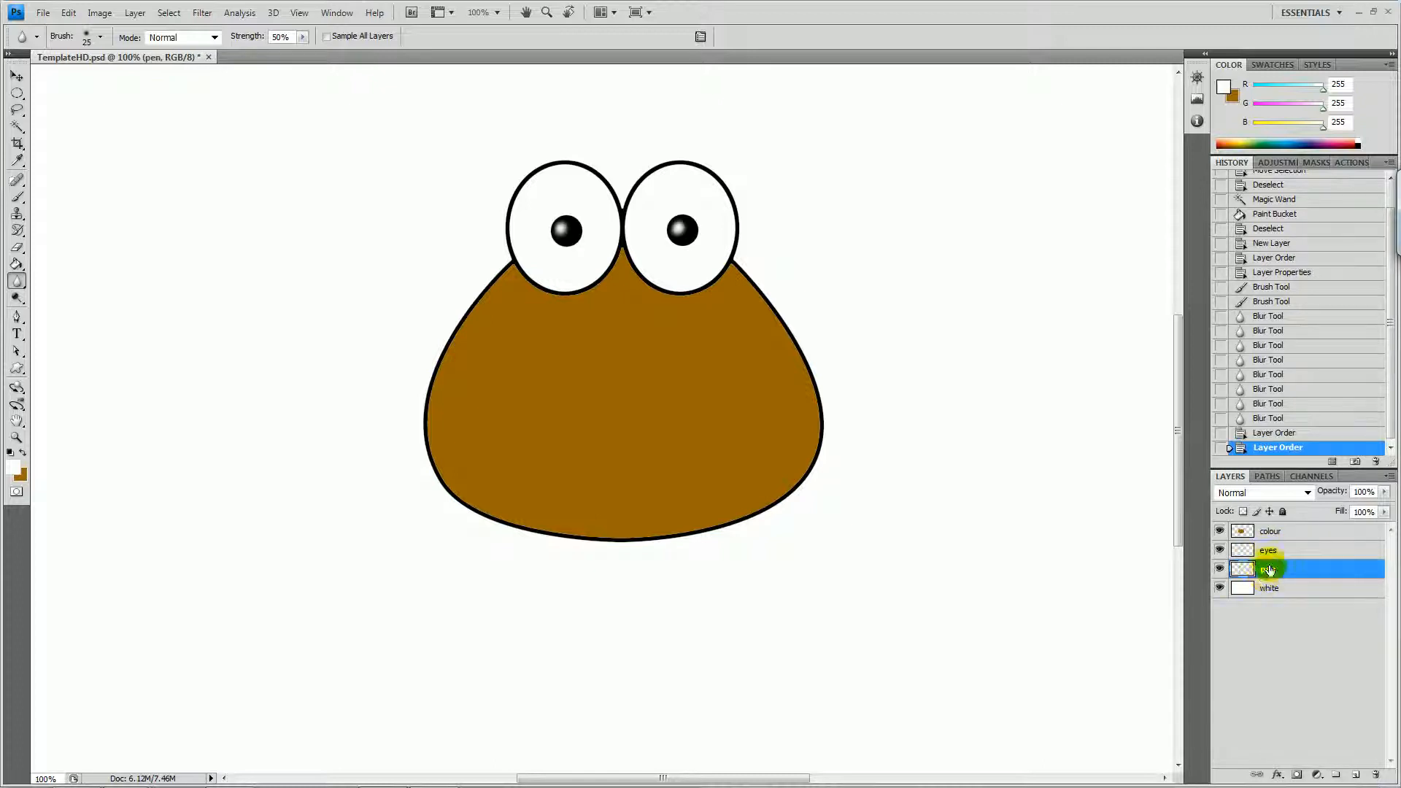
# Merge the eyes and pen layers into a single layer.
pyautogui.click(1272, 556)
pyautogui.doubleClick(1265, 571)
pyautogui.press('Escape')
pyautogui.keyDown('shift'); pyautogui.click(1269, 572); pyautogui.keyUp('shift')
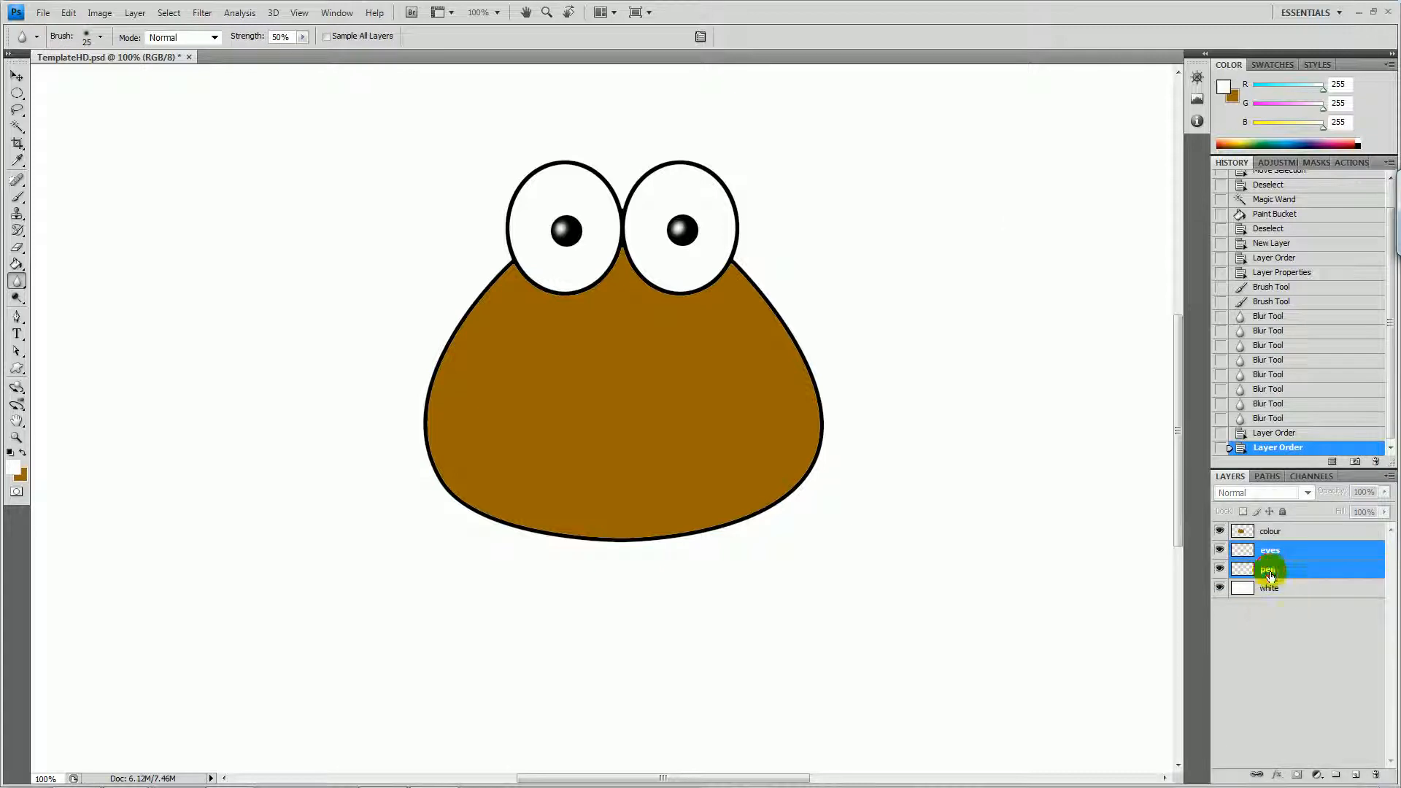
pyautogui.rightClick(1270, 574)
pyautogui.click(1172, 516)
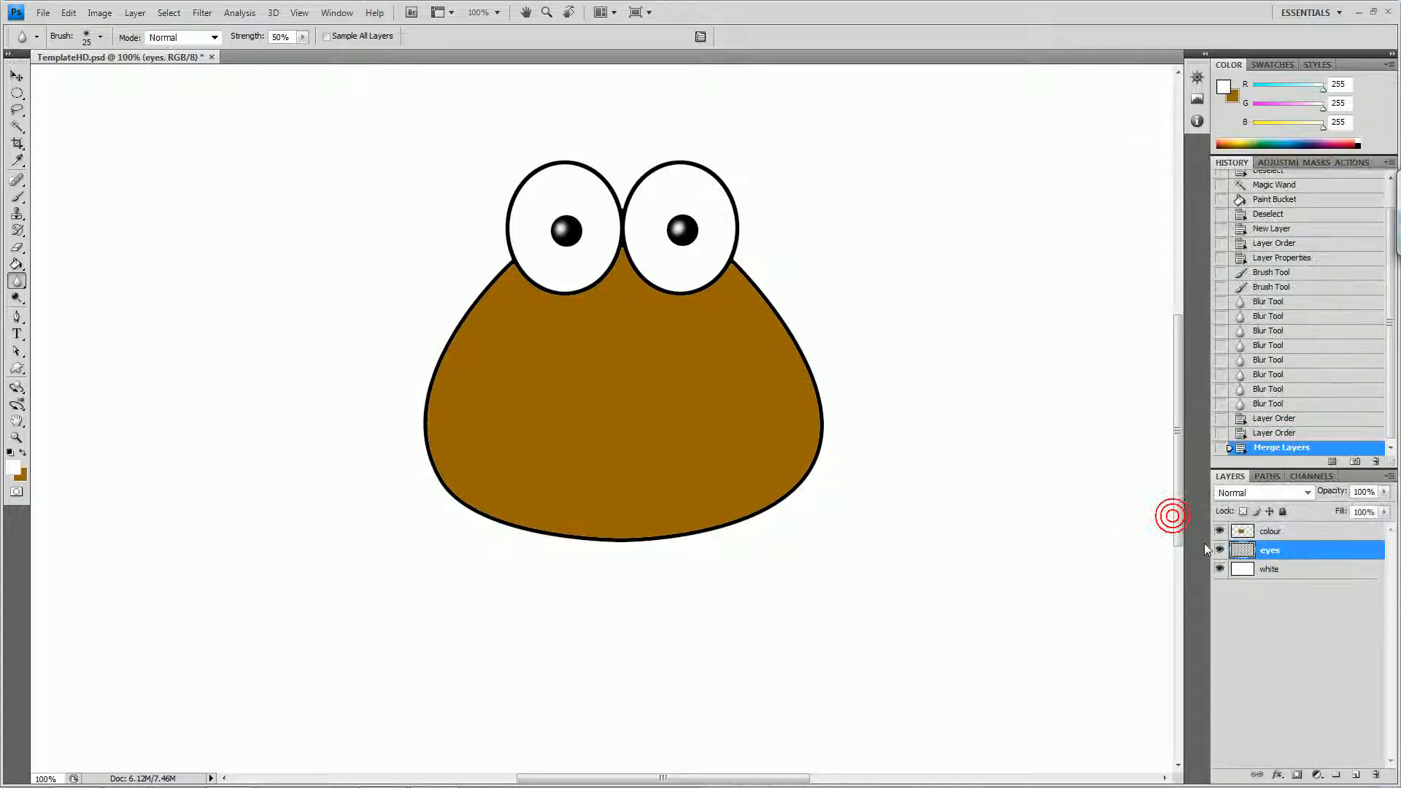
# Rename the merged outline layer as p.
pyautogui.doubleClick(1269, 552)
pyautogui.write('pen')
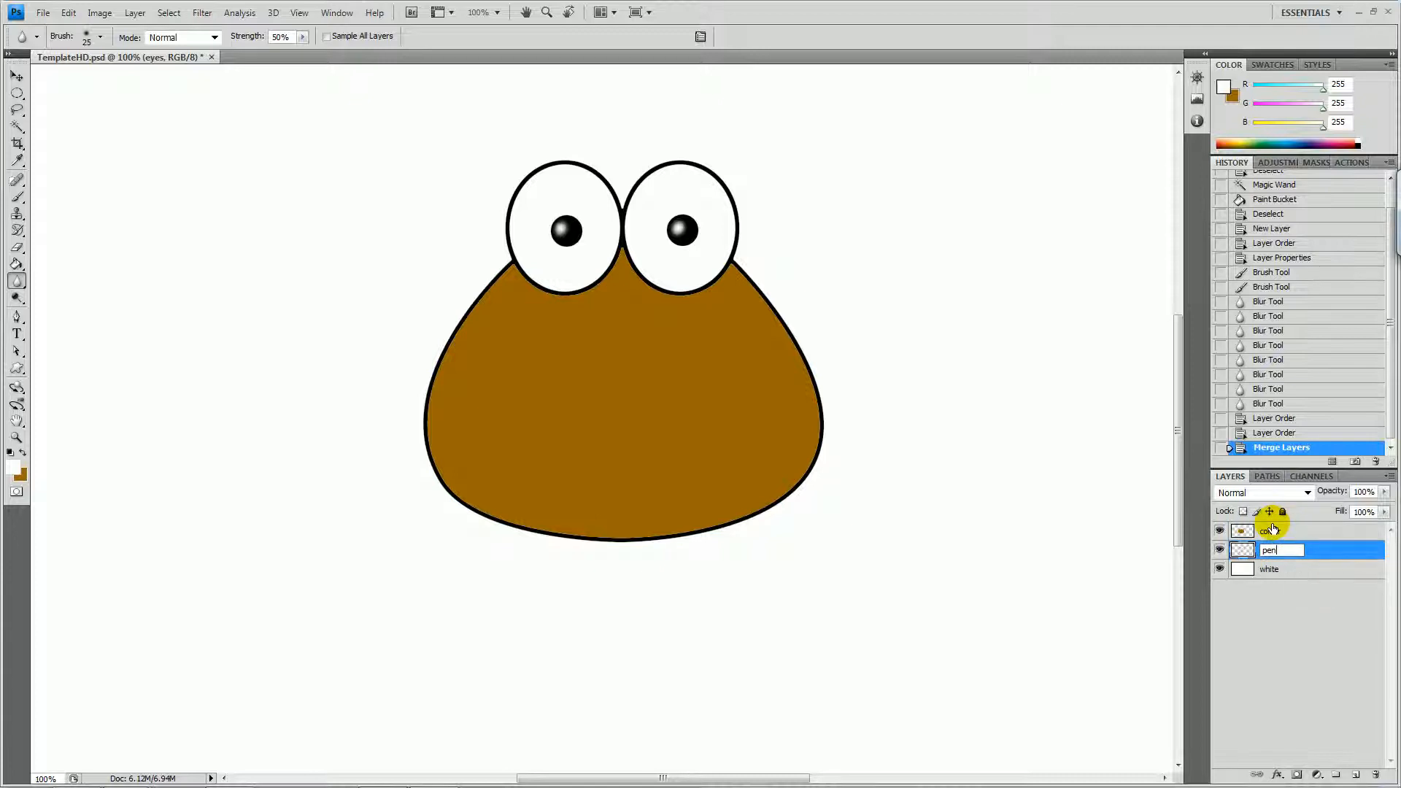
pyautogui.press('BackSpace')
pyautogui.press('Return')
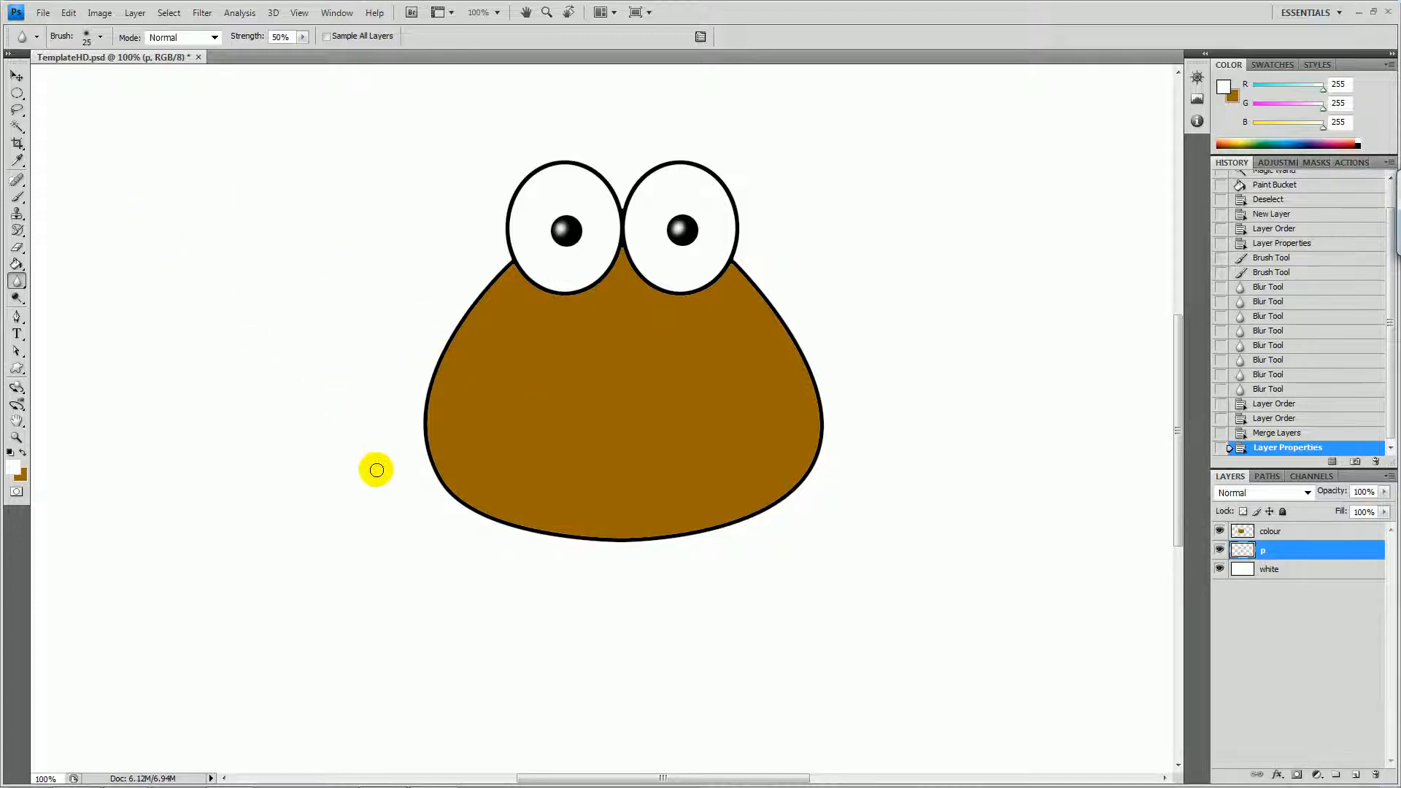
# Draw an open path with the Pen tool on the left side of the body, bending it into an L-shaped curve with an added anchor point.
pyautogui.press('p')
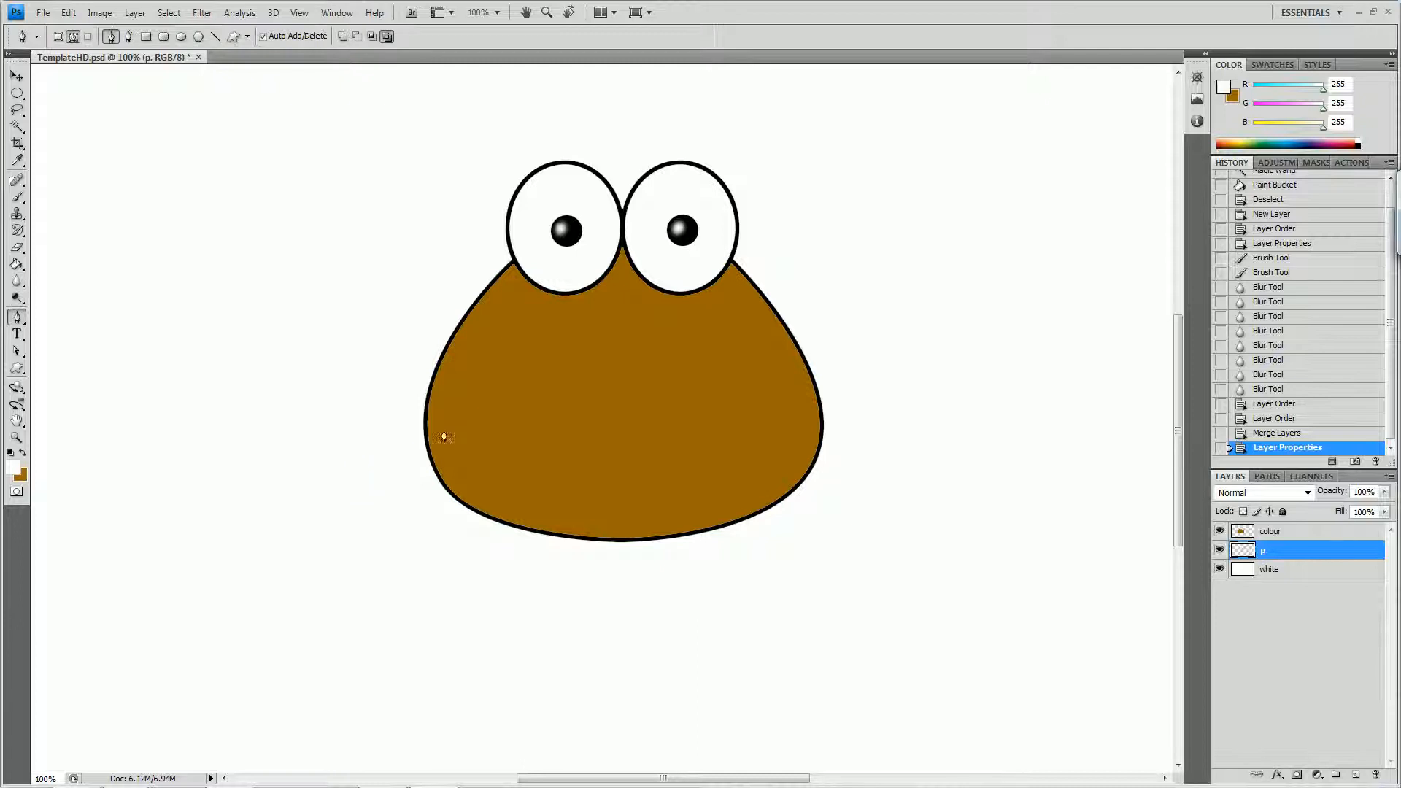
pyautogui.click(504, 339)
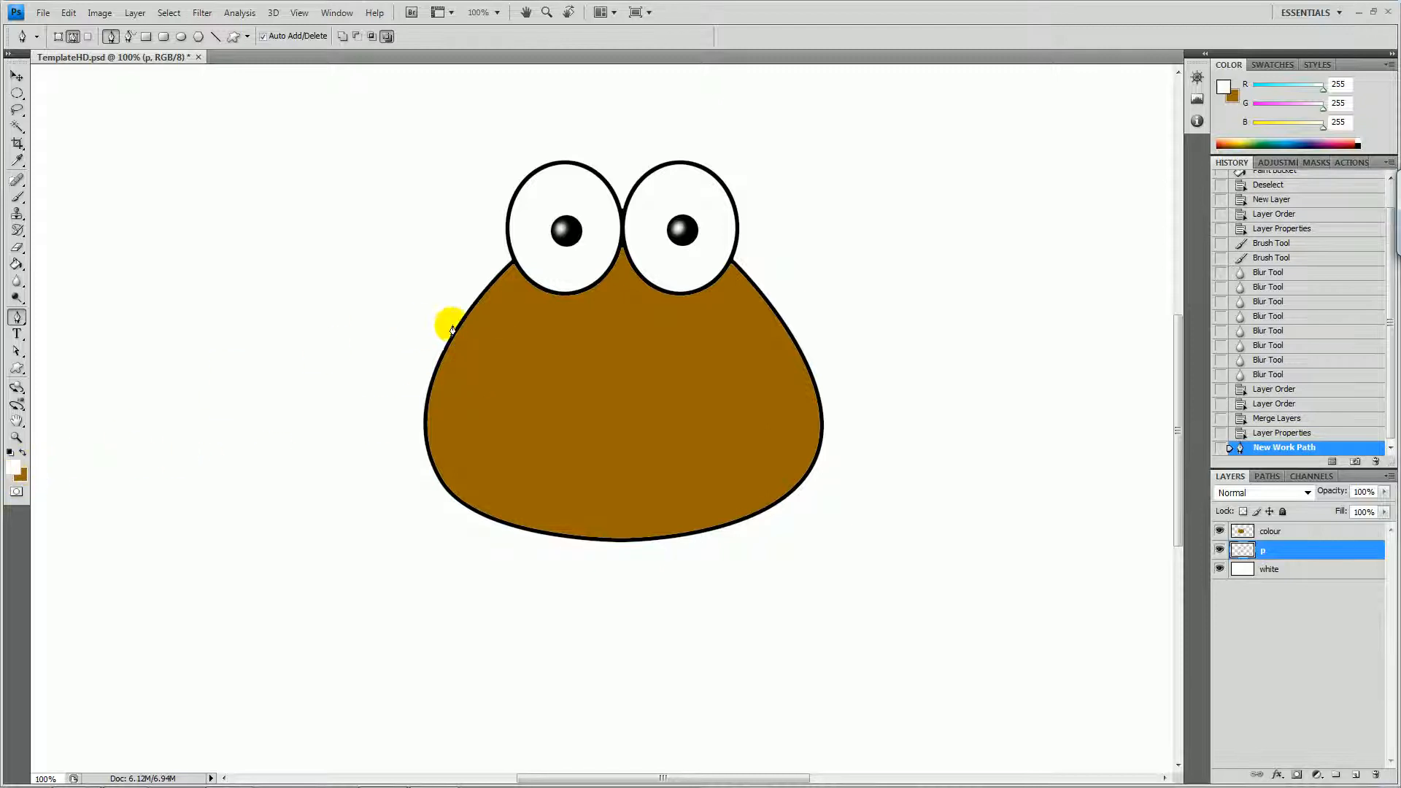
pyautogui.click(497, 336)
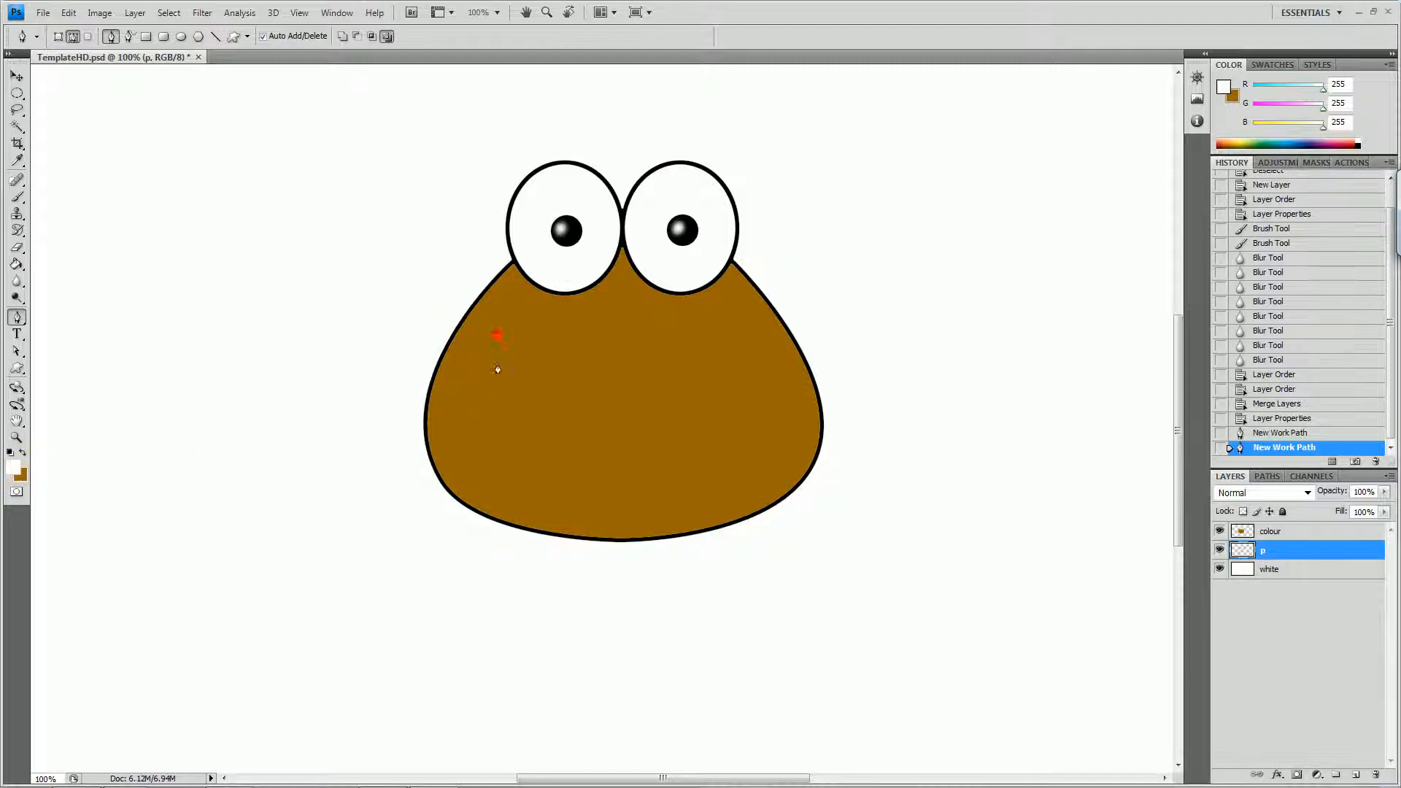
pyautogui.click(501, 343)
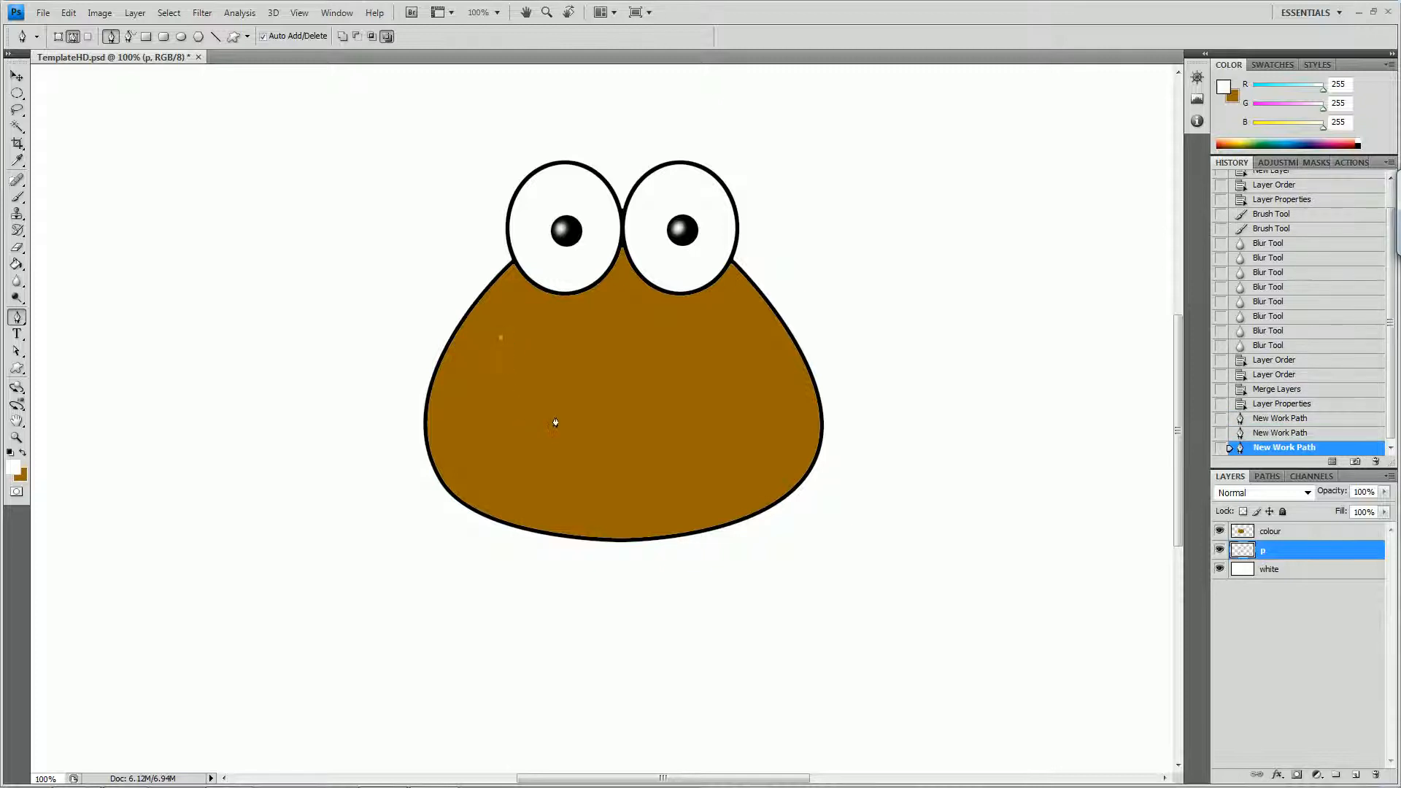
pyautogui.click(538, 414)
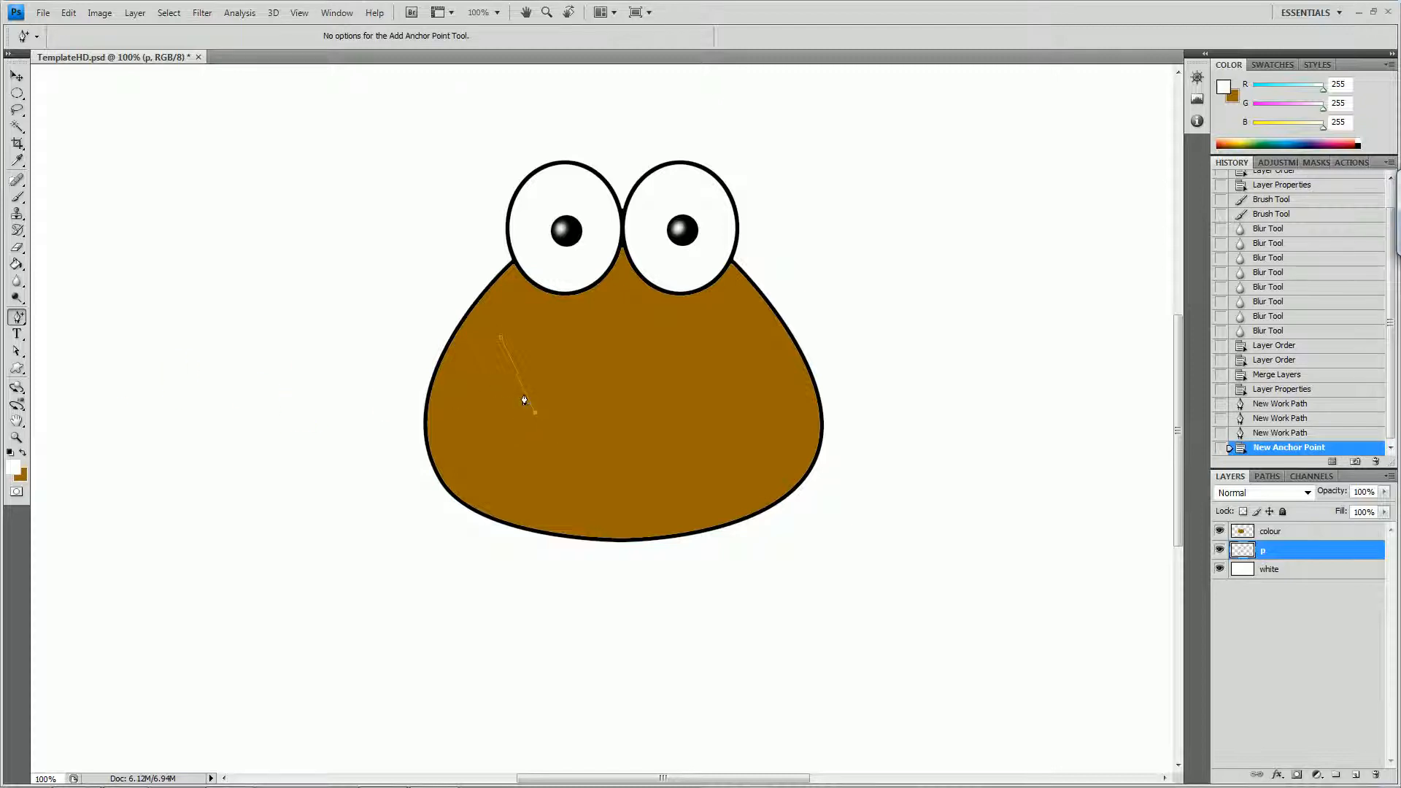
pyautogui.click(525, 397)
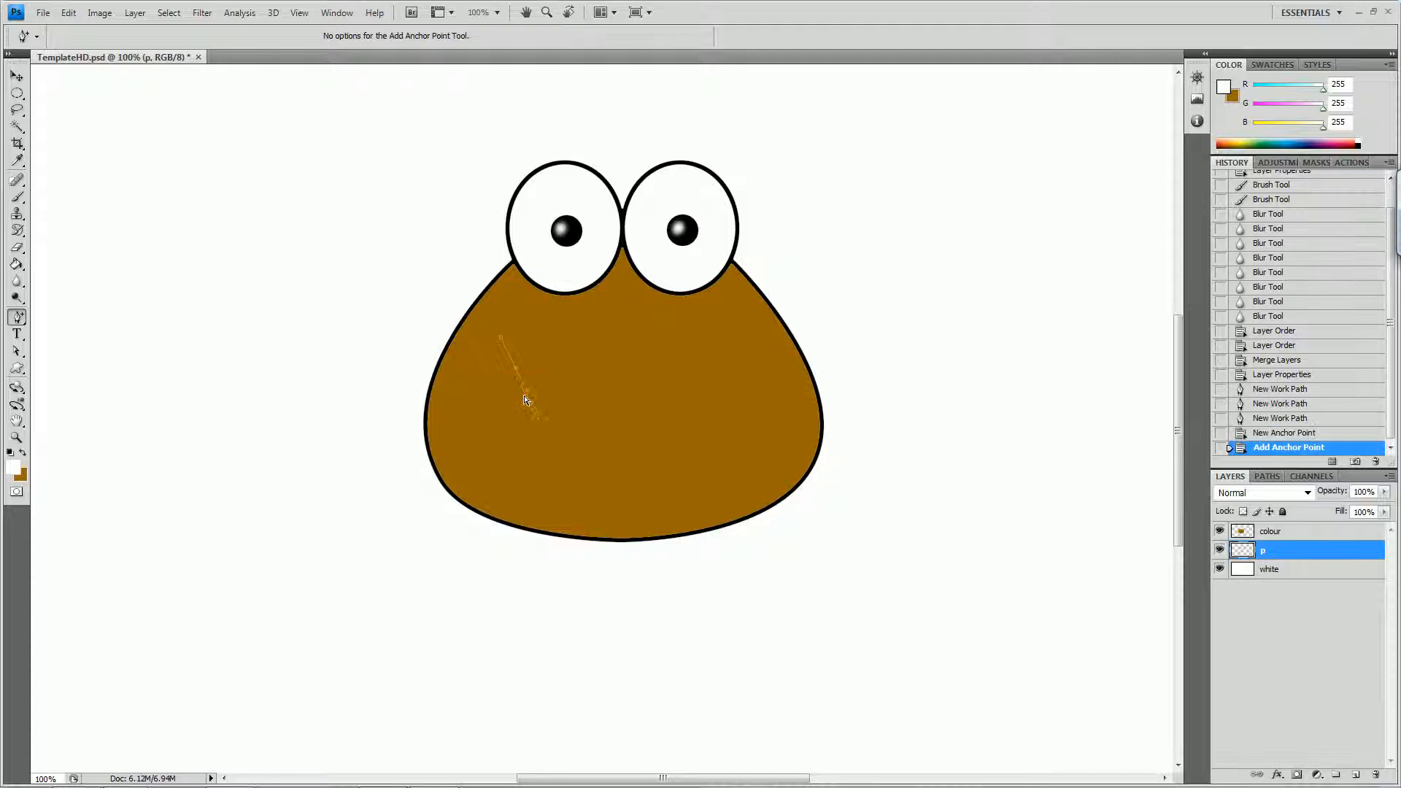
pyautogui.moveTo(519, 392); pyautogui.dragTo(501, 396)
pyautogui.moveTo(500, 407); pyautogui.dragTo(500, 405)
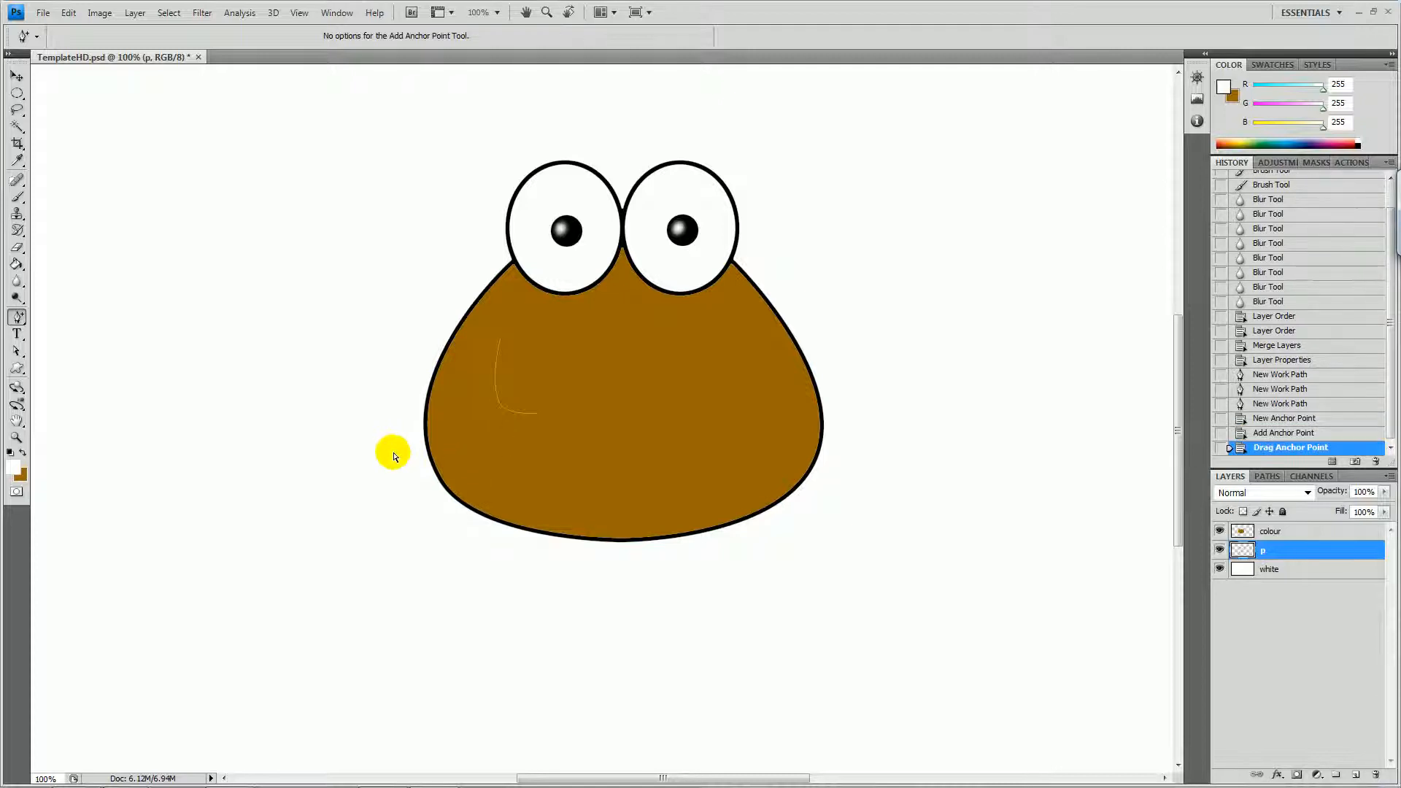
# Set the Brush tool's flow to 100% and the foreground colour to black (000000).
pyautogui.press('b')
pyautogui.doubleClick(367, 36)
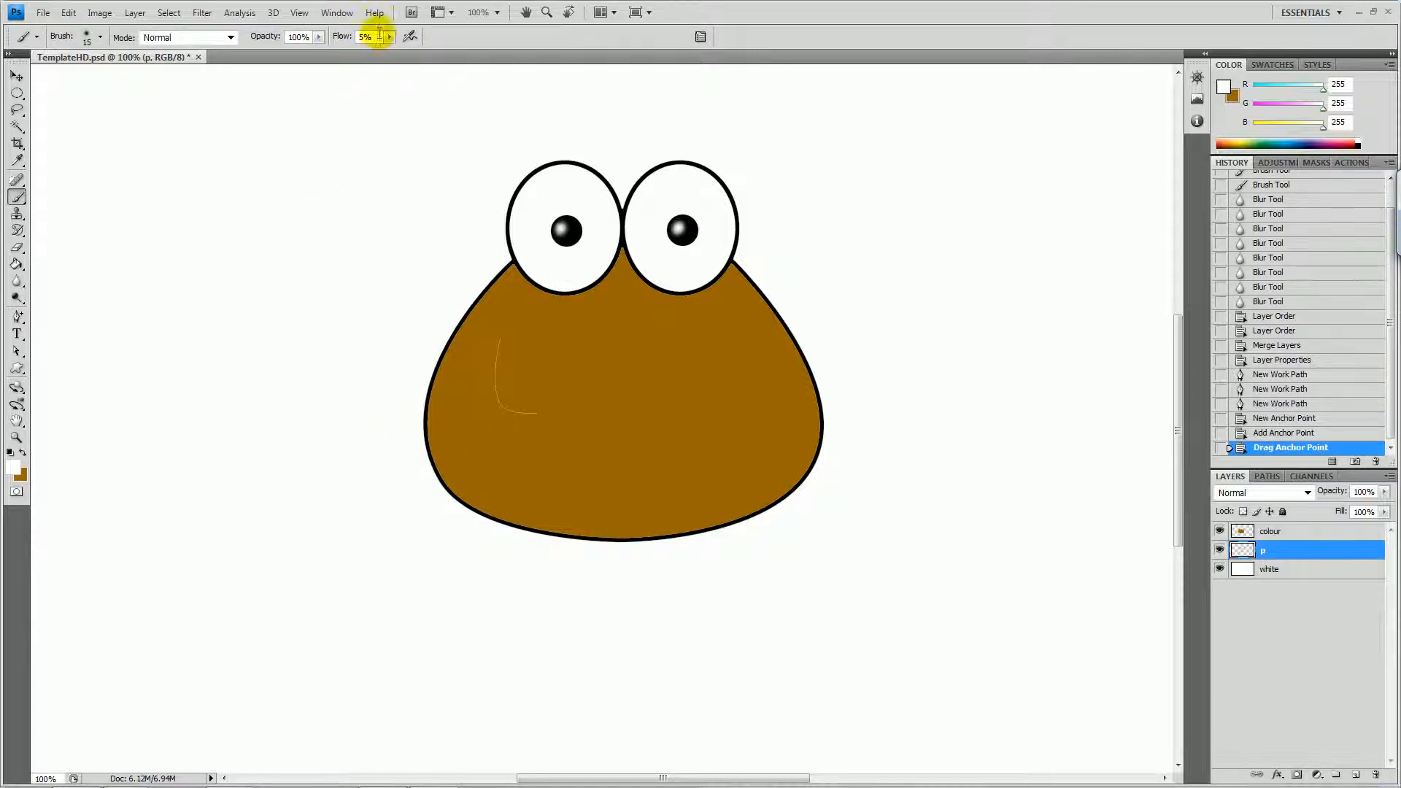
pyautogui.write('100')
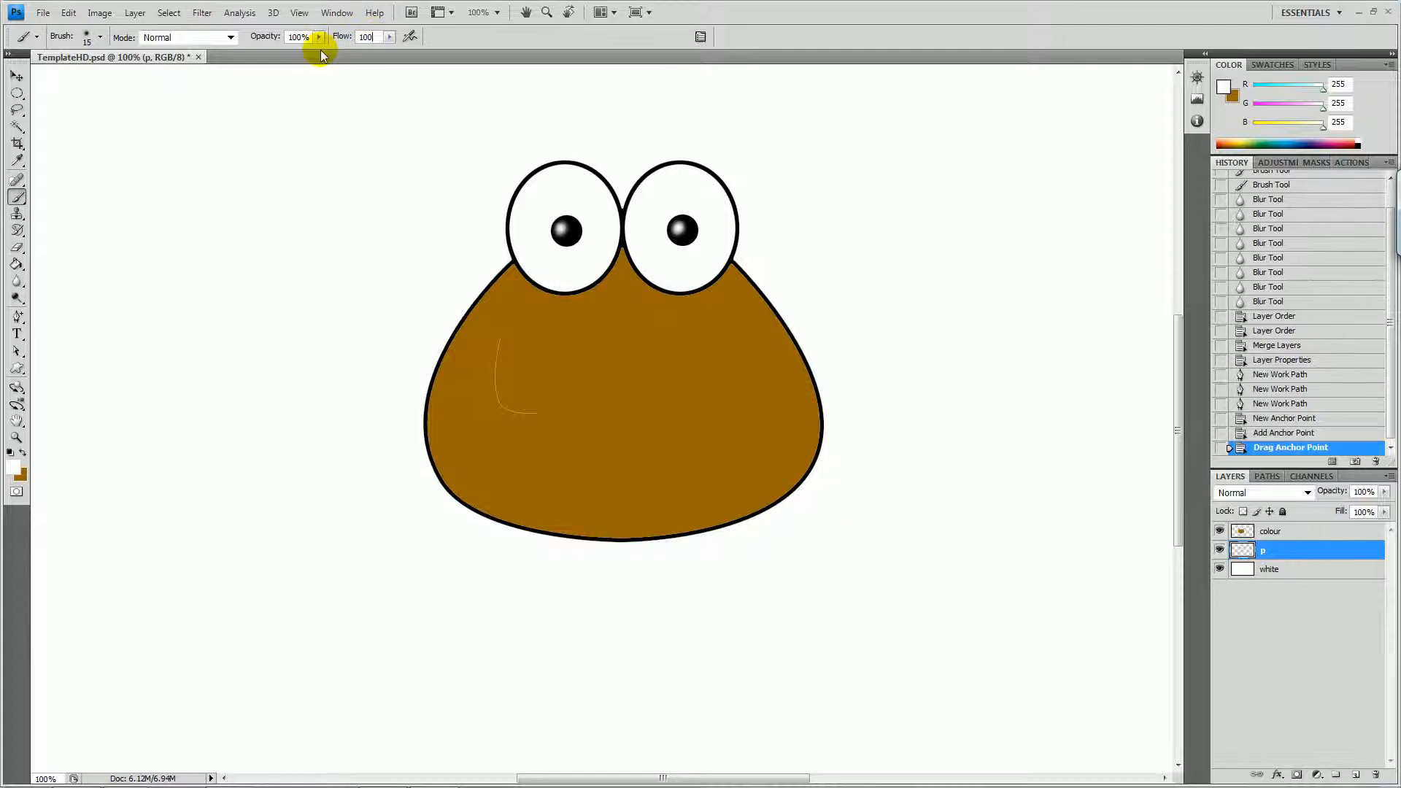
pyautogui.press('Return')
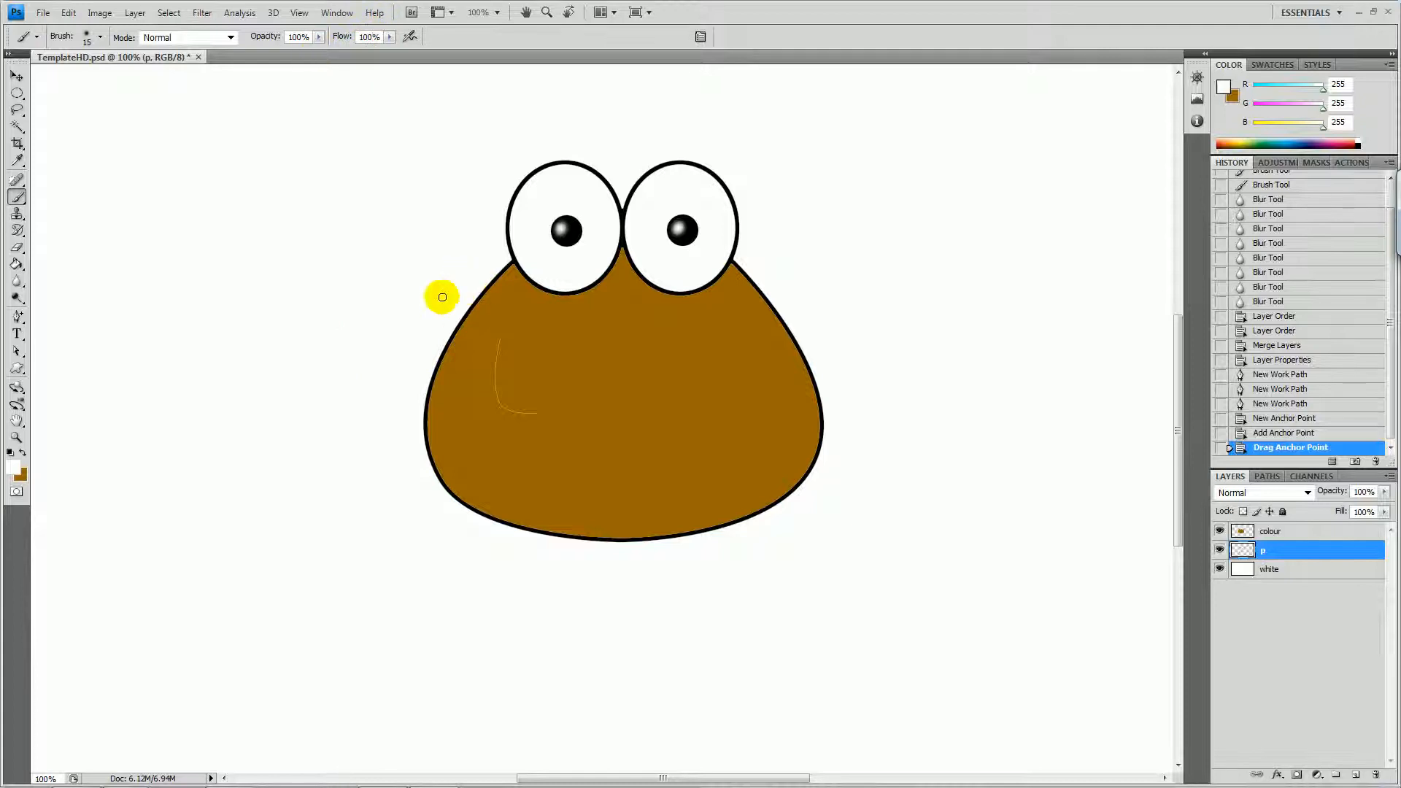
pyautogui.click(16, 468)
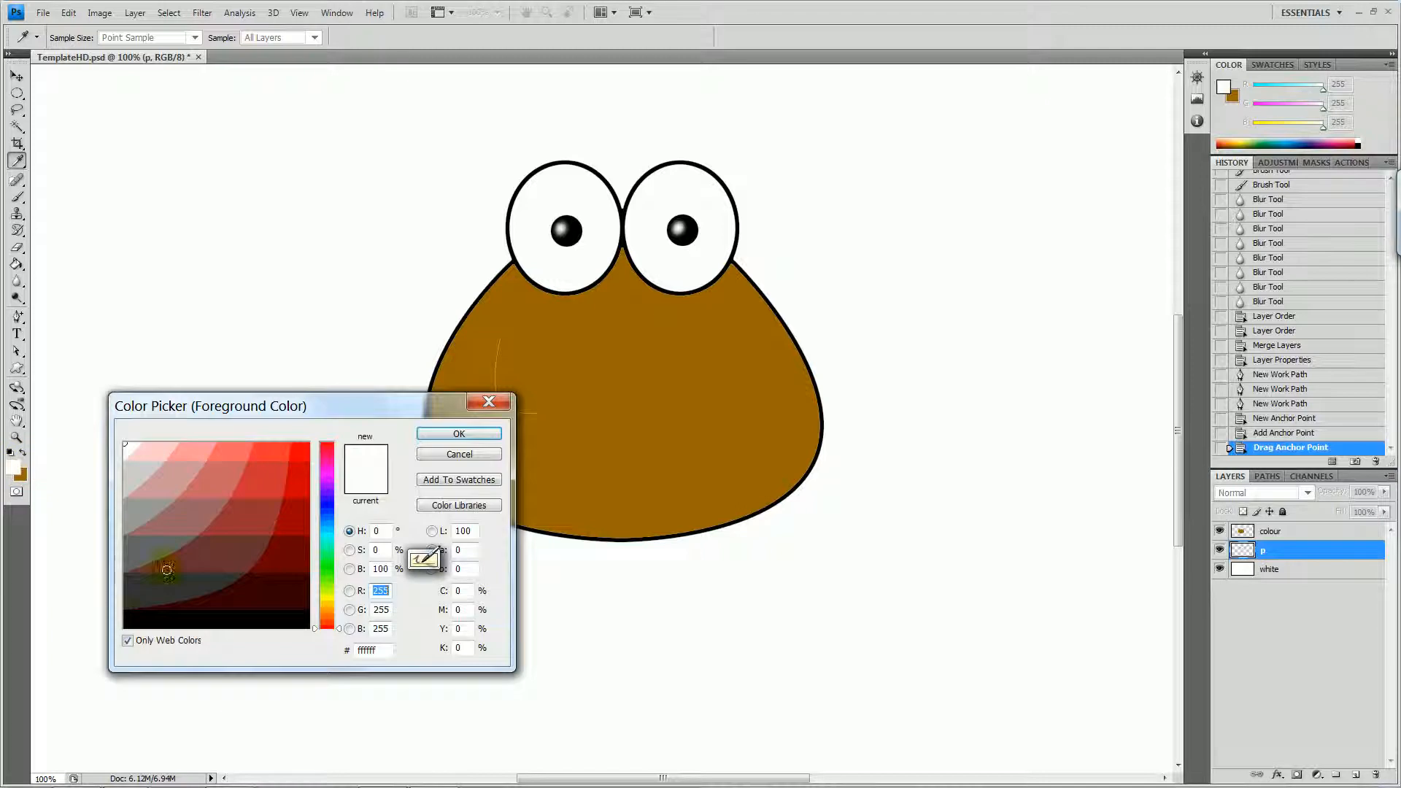
pyautogui.click(134, 616)
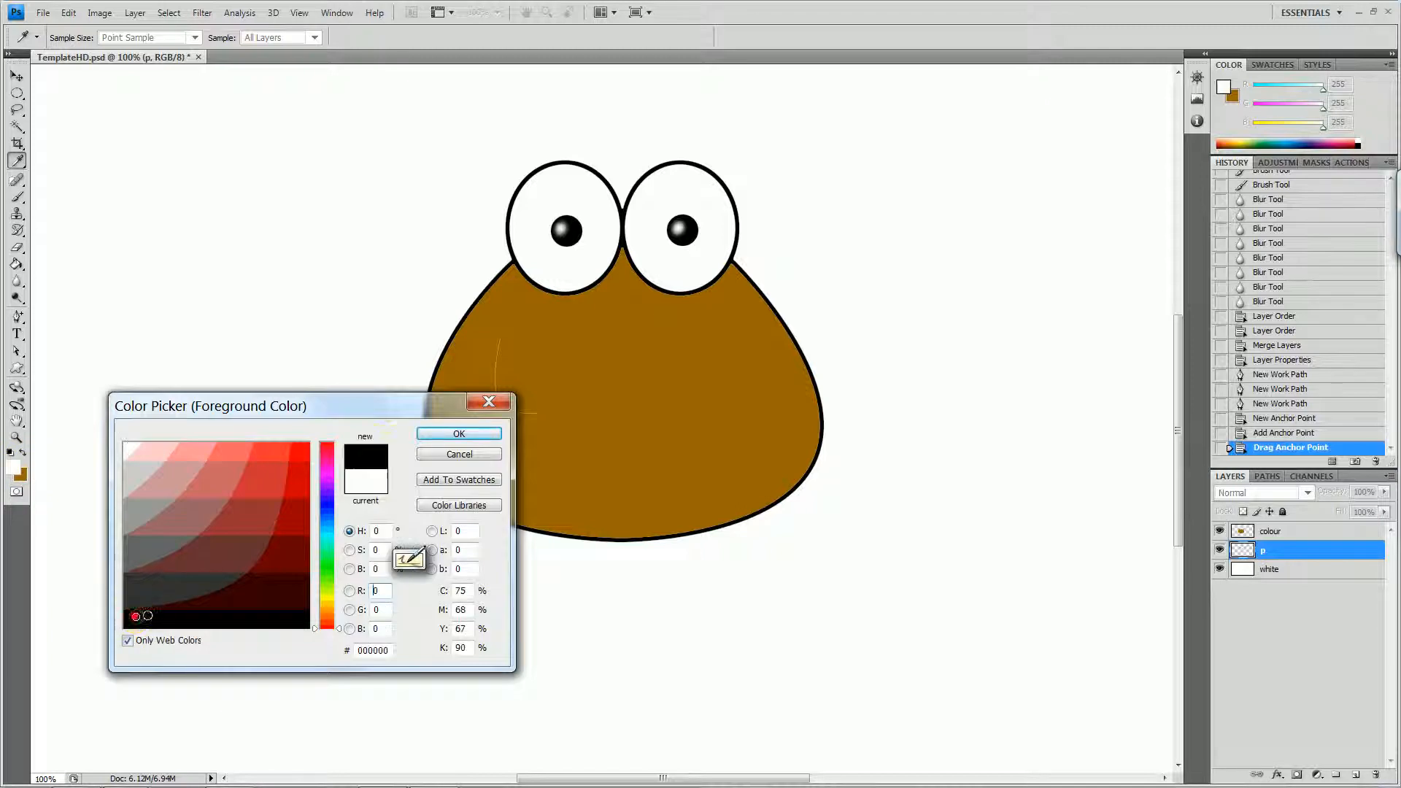
pyautogui.click(448, 435)
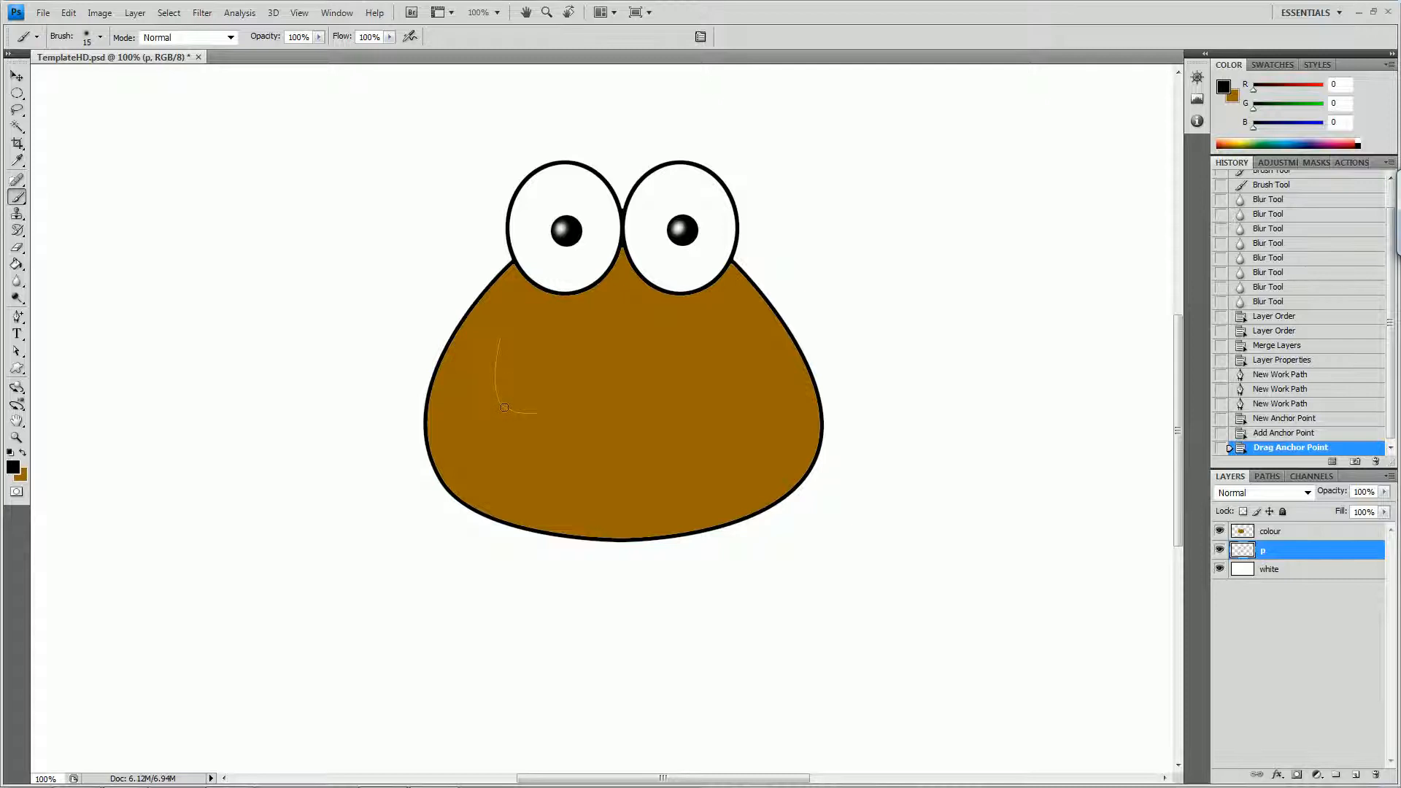
# Stroke the curved path with the Brush on the p layer, without simulated pressure.
pyautogui.press('p')
pyautogui.rightClick(509, 415)
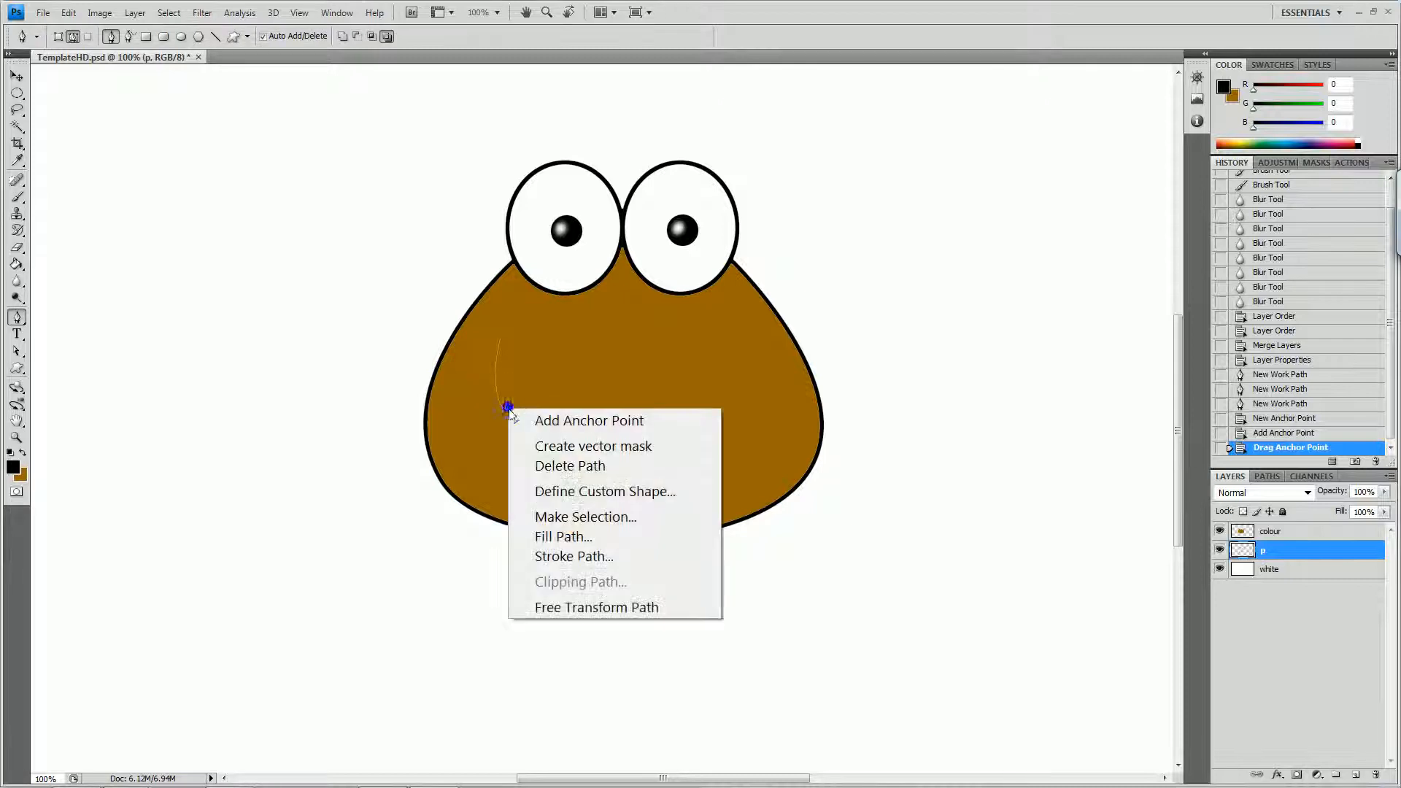
pyautogui.click(573, 557)
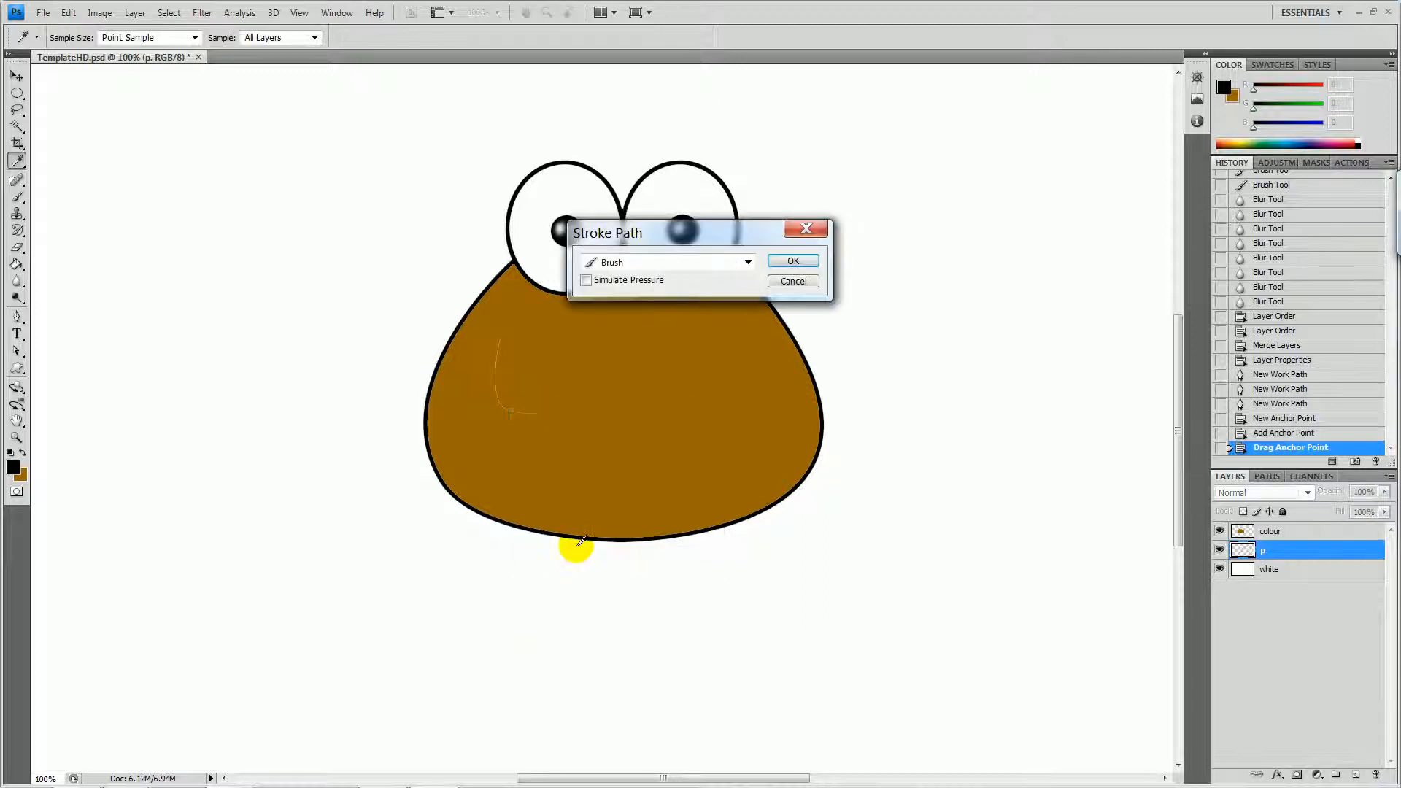
pyautogui.click(793, 262)
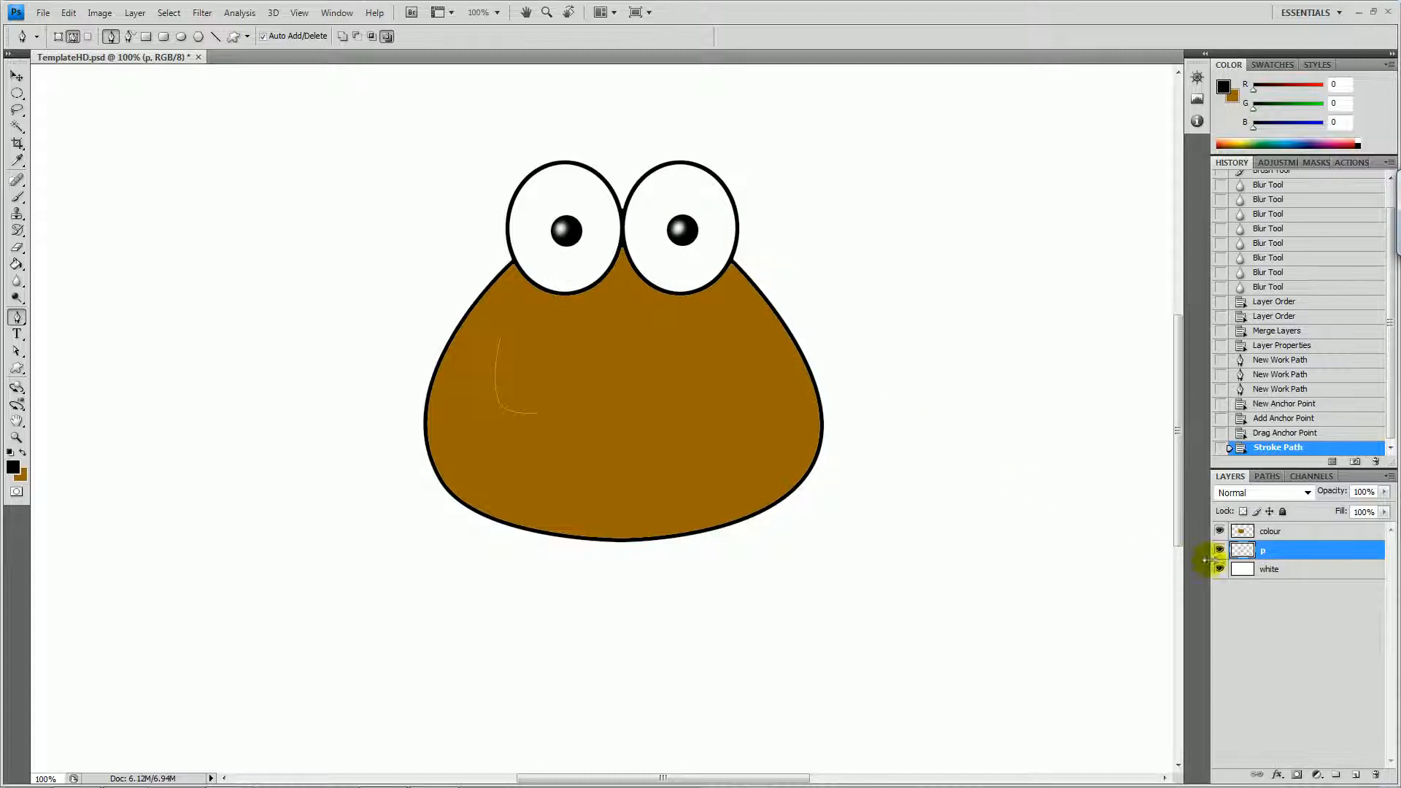
# Stroke the same curved path with the black brush on the colour layer.
pyautogui.click(1245, 536)
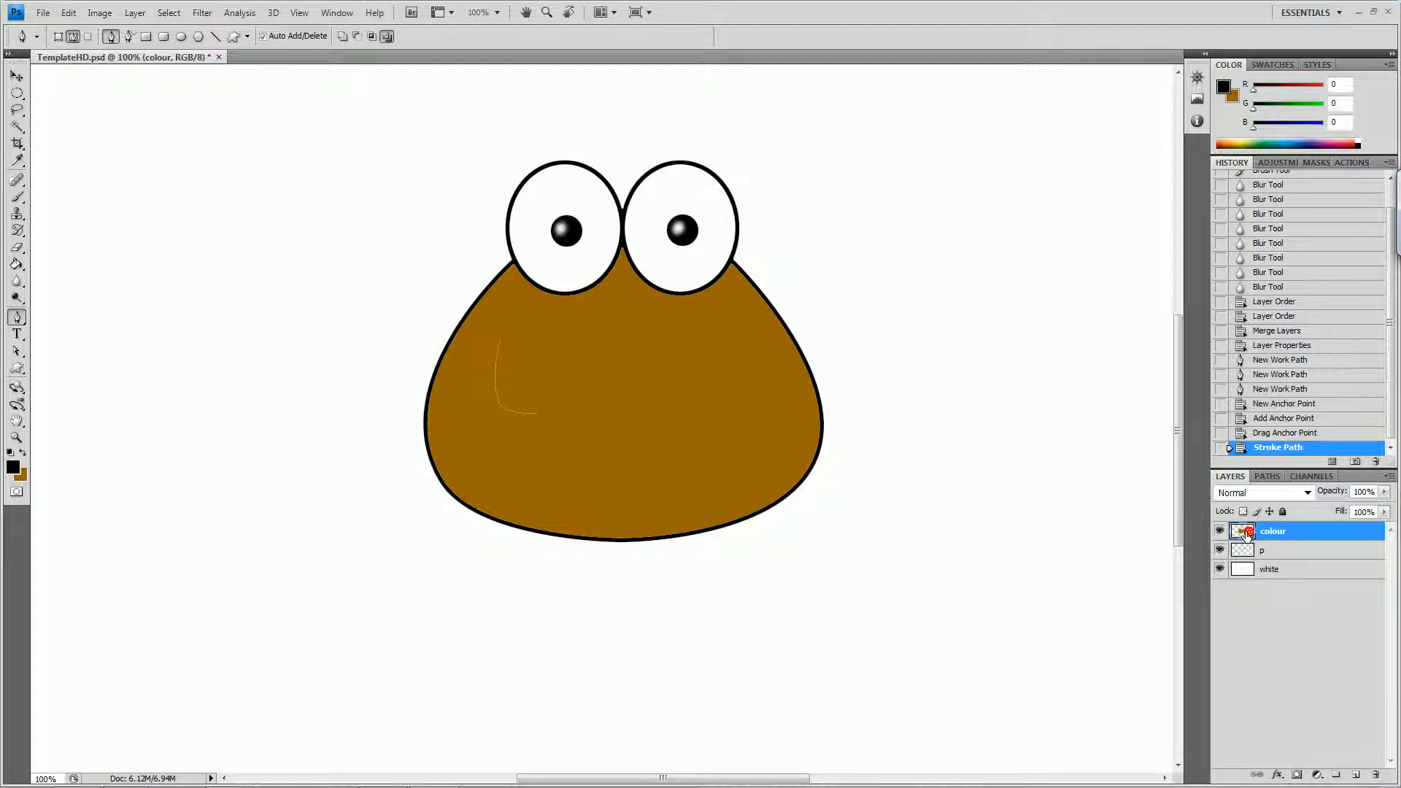
pyautogui.rightClick(508, 406)
pyautogui.click(562, 526)
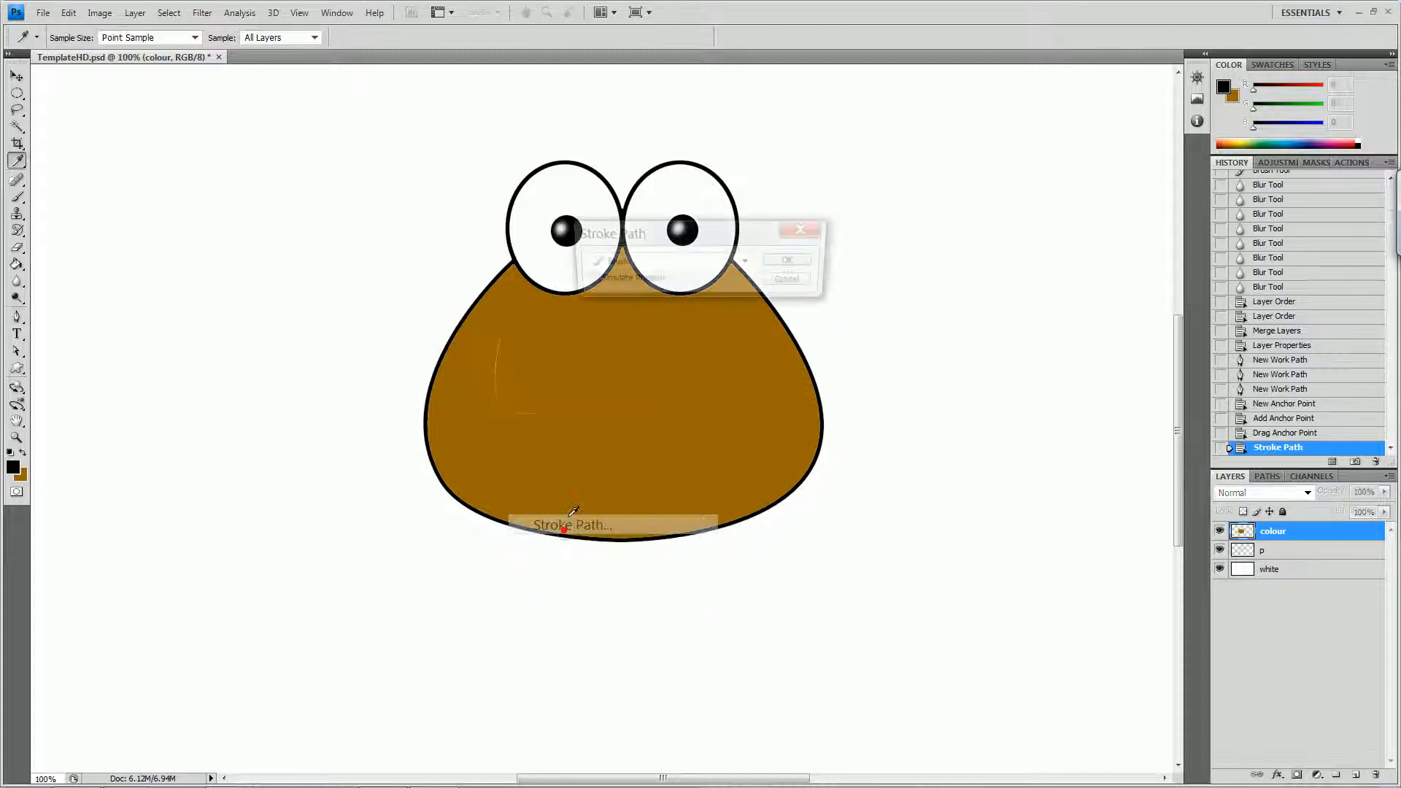
pyautogui.click(794, 261)
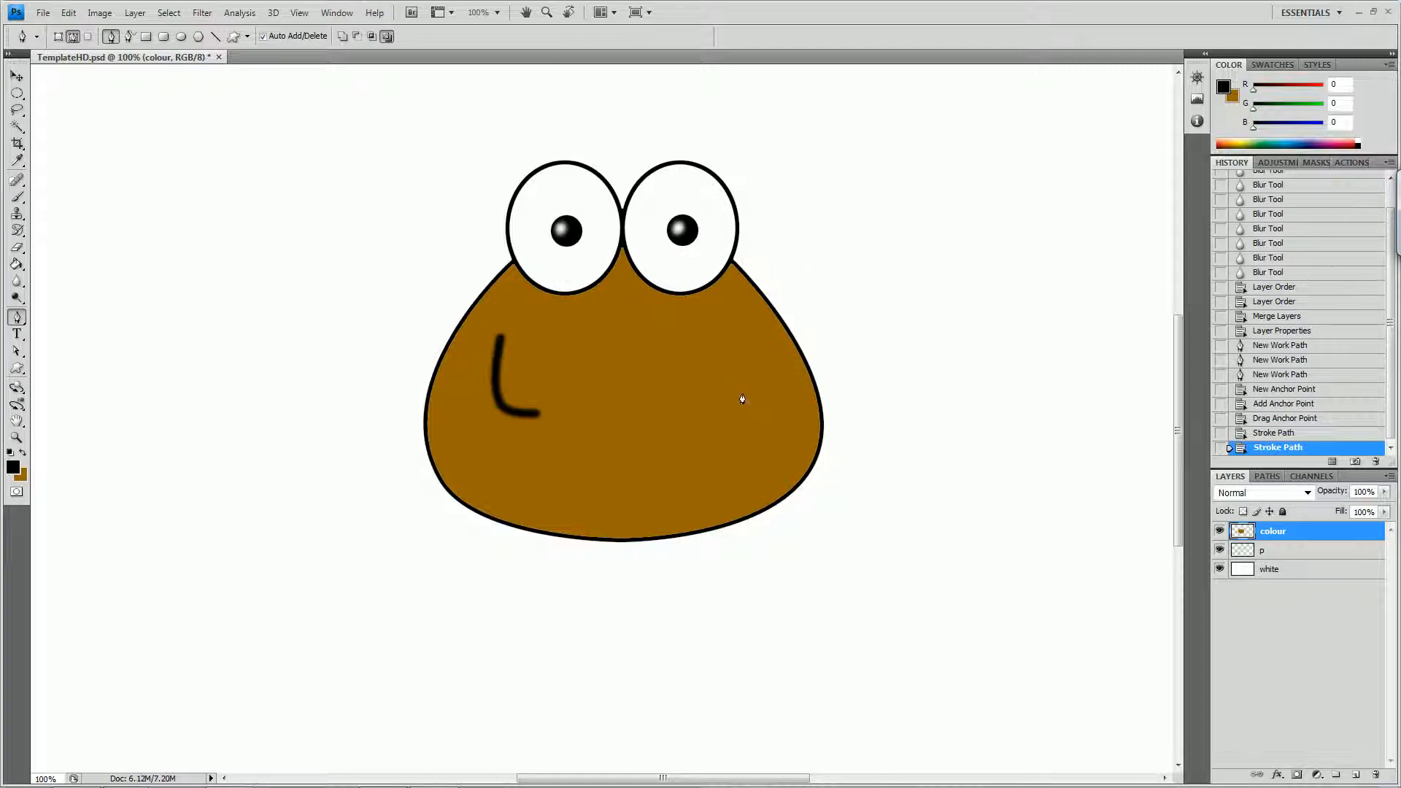
# Undo the last path stroke and reduce the brush size to 4 px.
pyautogui.hotkey('ctrl', 'alt', 'z')
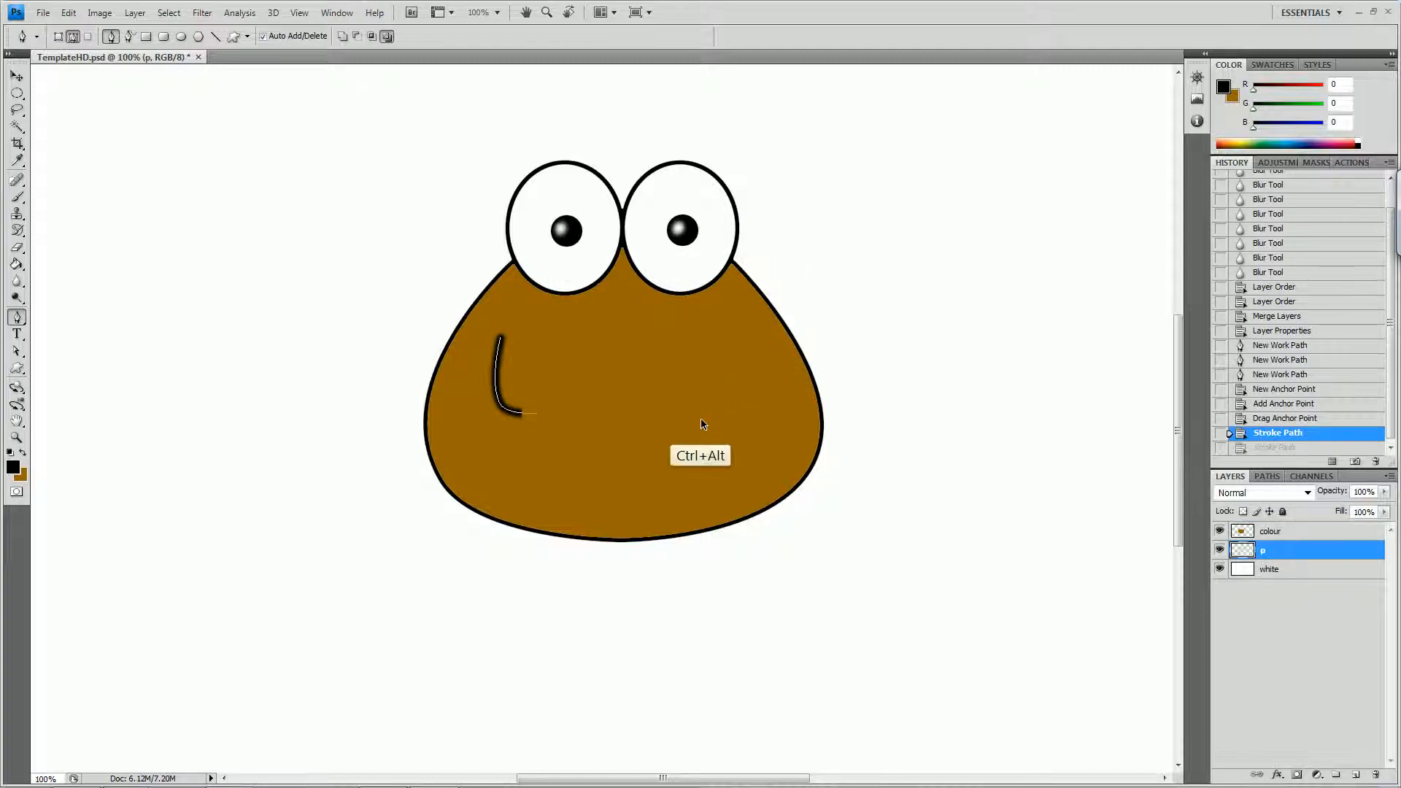
pyautogui.press('b')
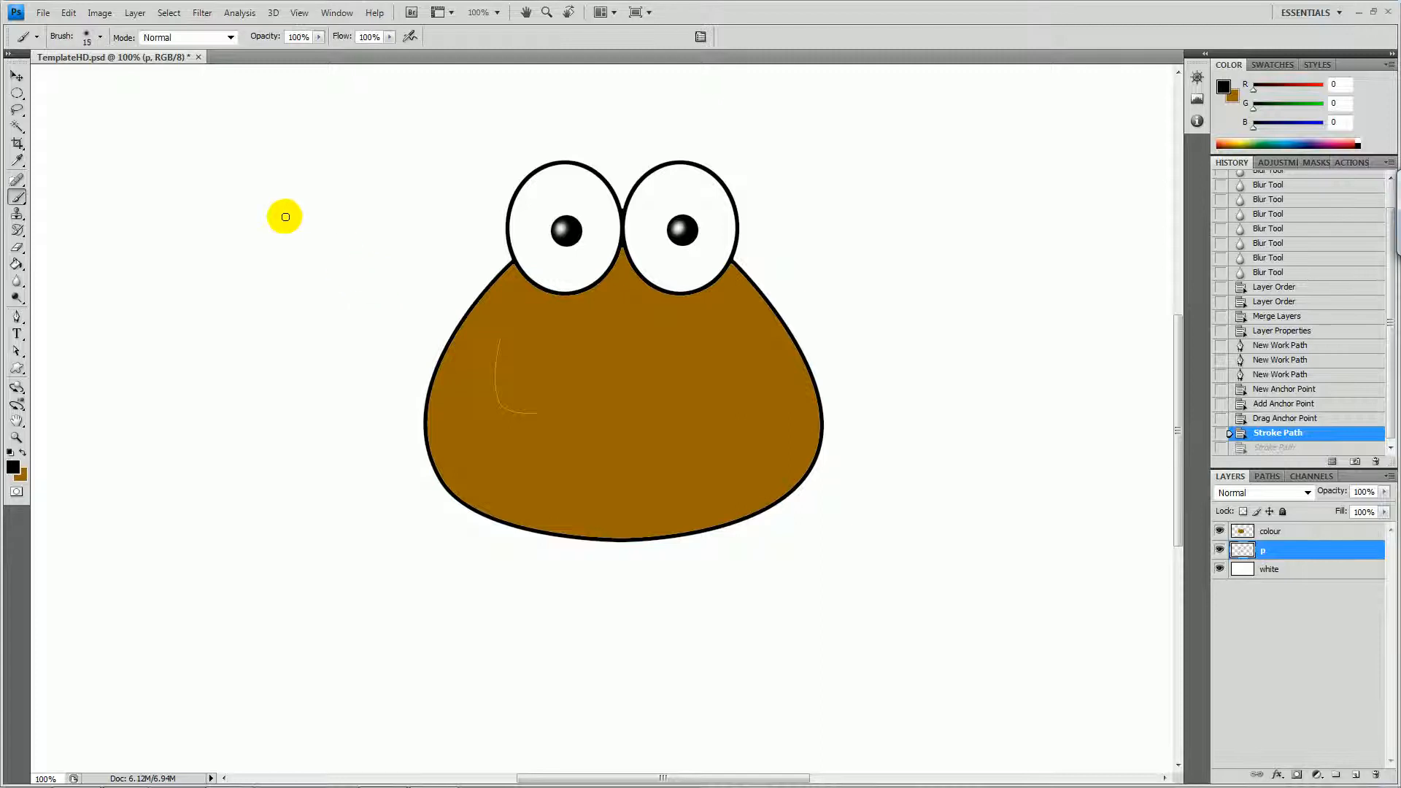
pyautogui.press('[')
pyautogui.press('[')
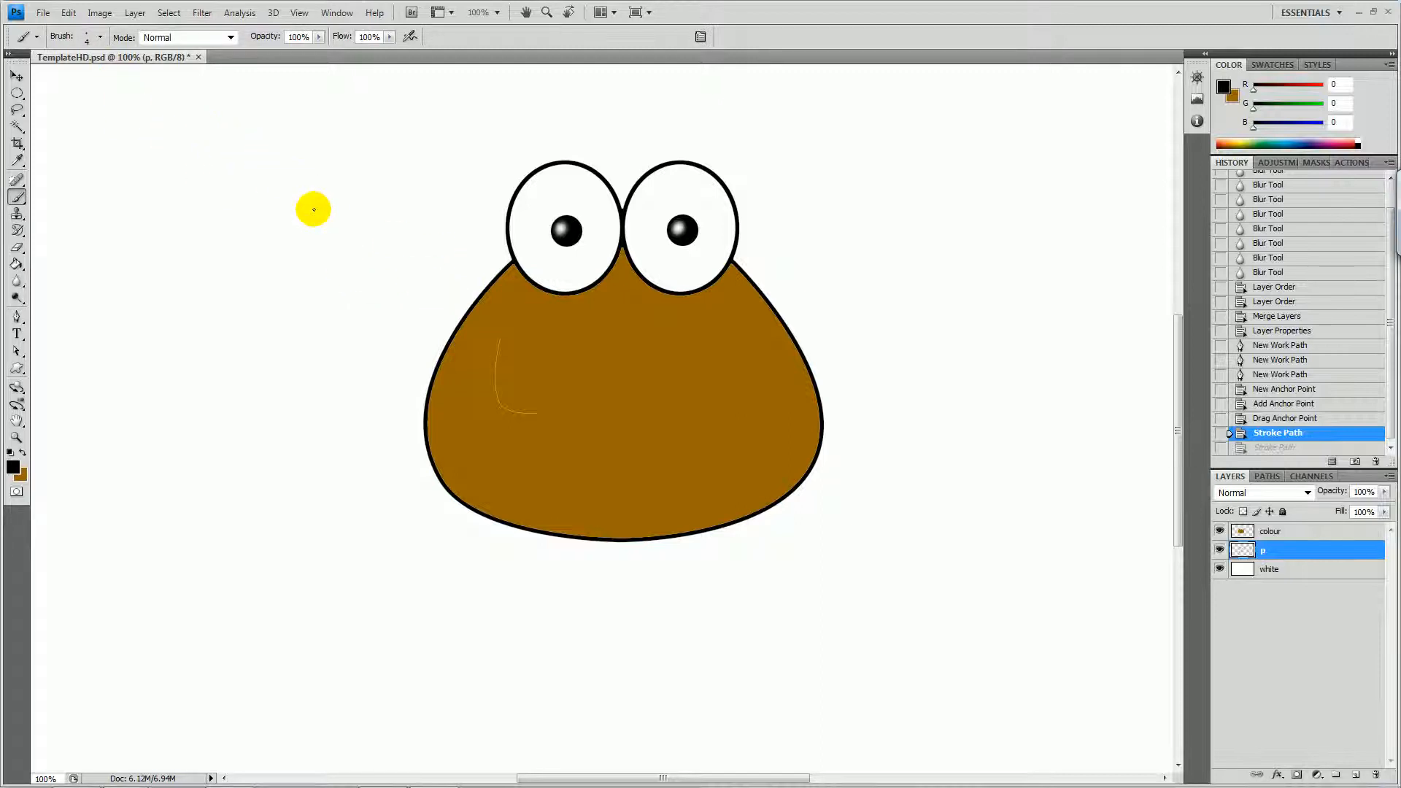
pyautogui.press('[')
# Stroke the L-shaped path on the colour layer with the thin 4 px black brush, without simulated pressure.
pyautogui.click(1295, 530)
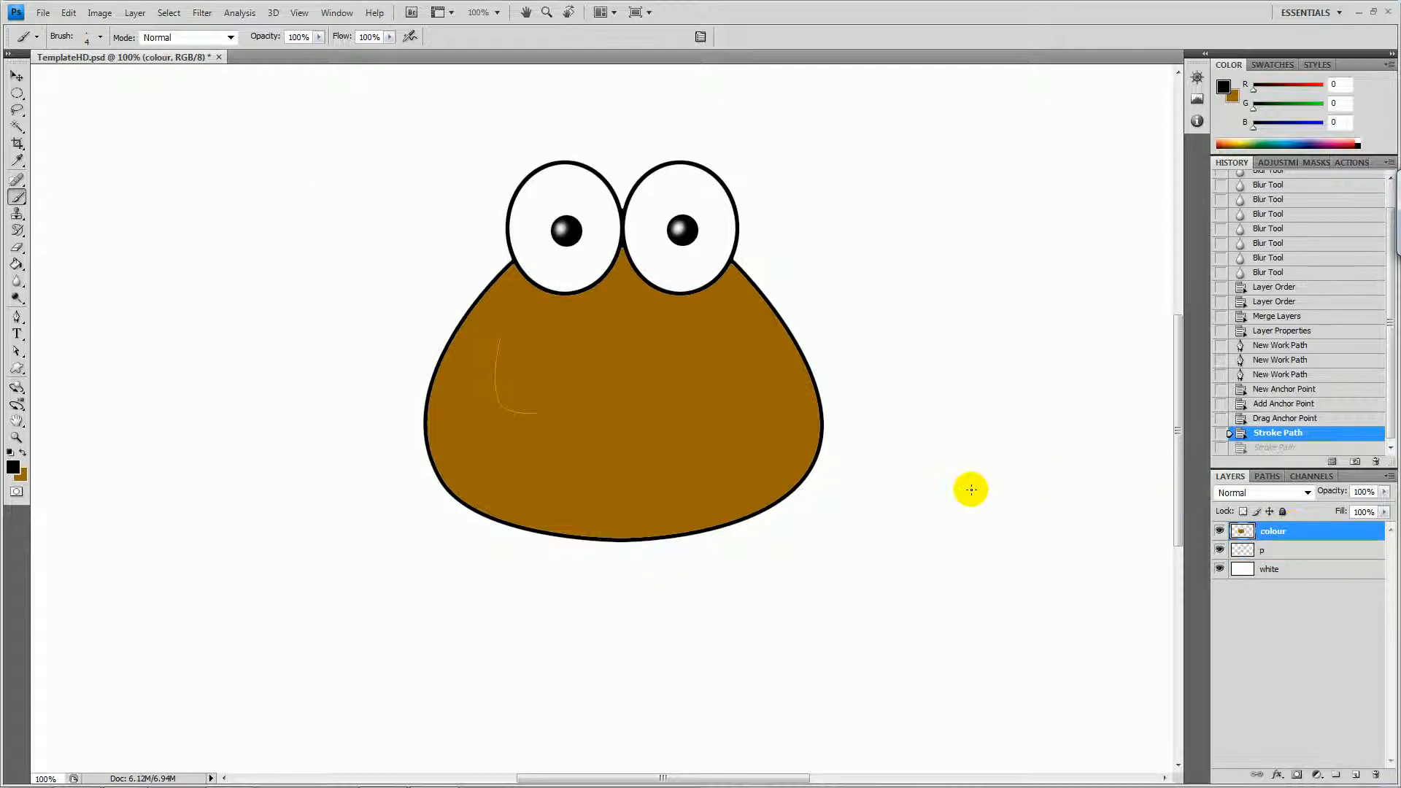
pyautogui.rightClick(531, 396)
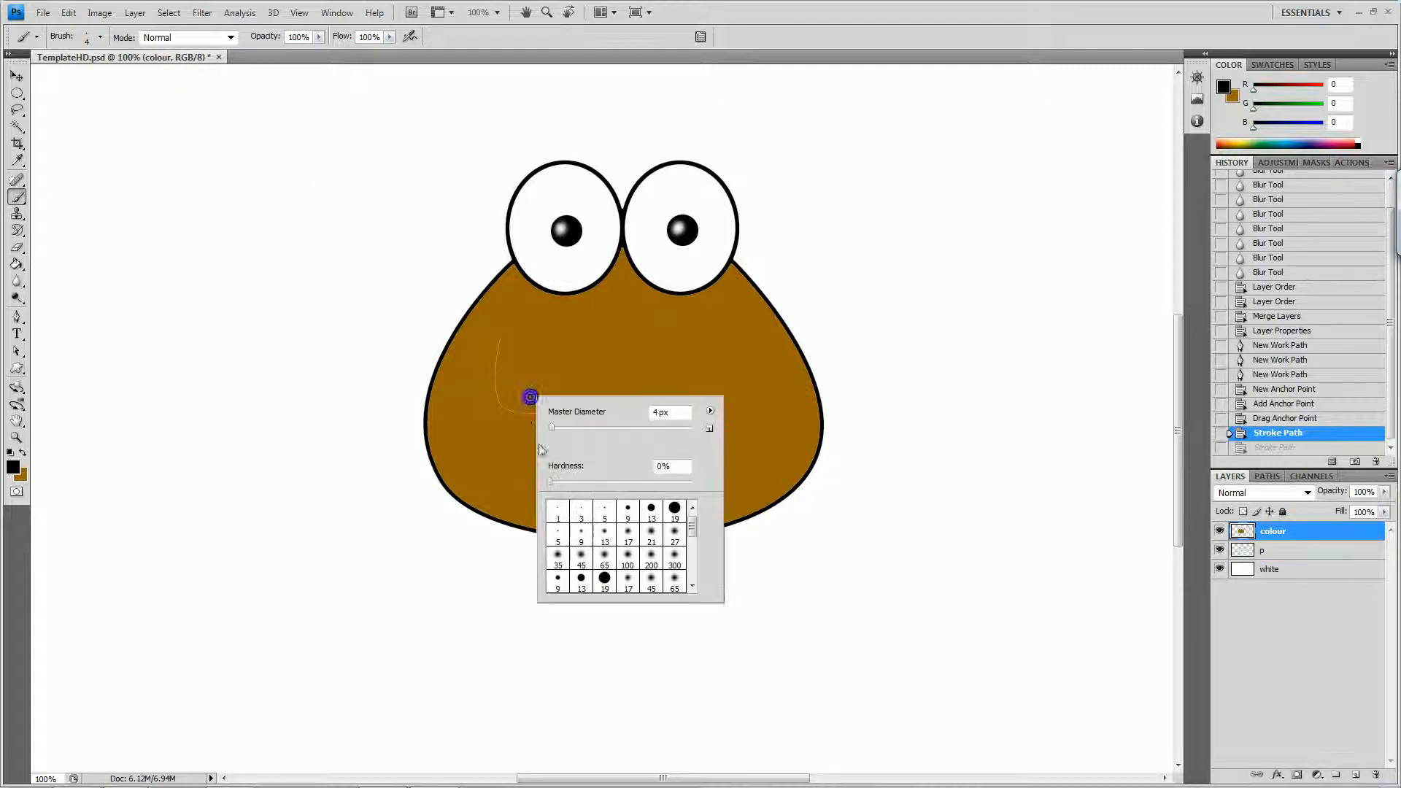
pyautogui.click(509, 415)
pyautogui.press('p')
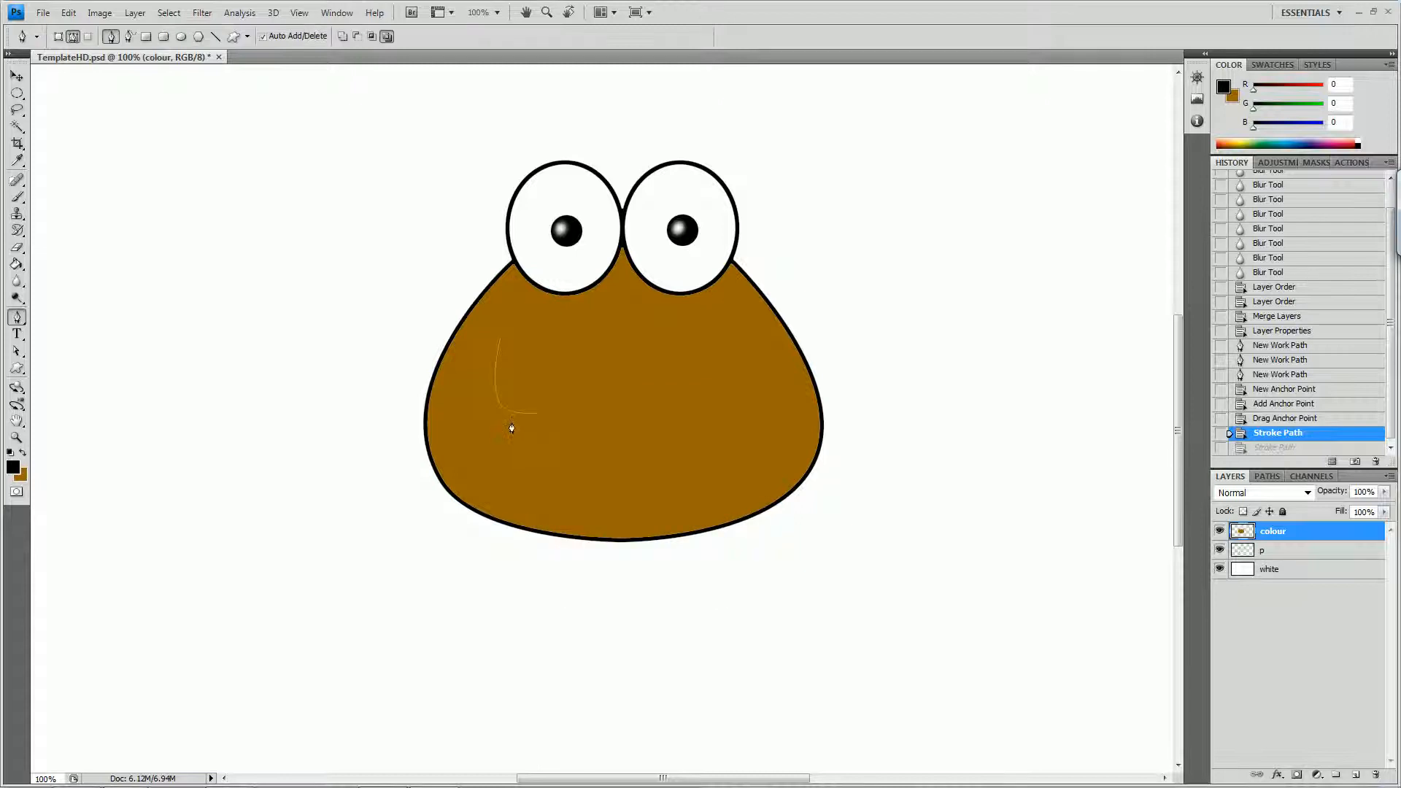
pyautogui.rightClick(507, 419)
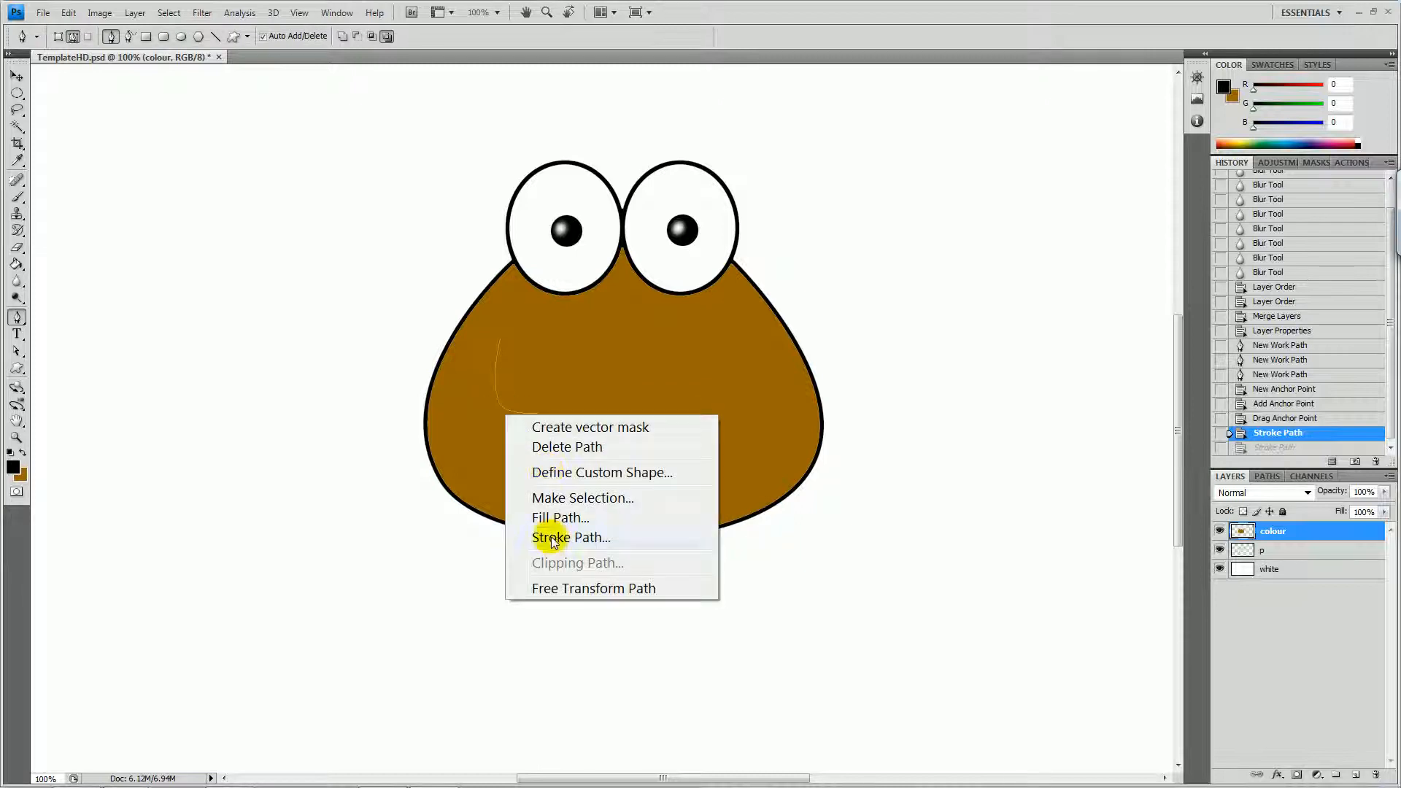
pyautogui.click(552, 540)
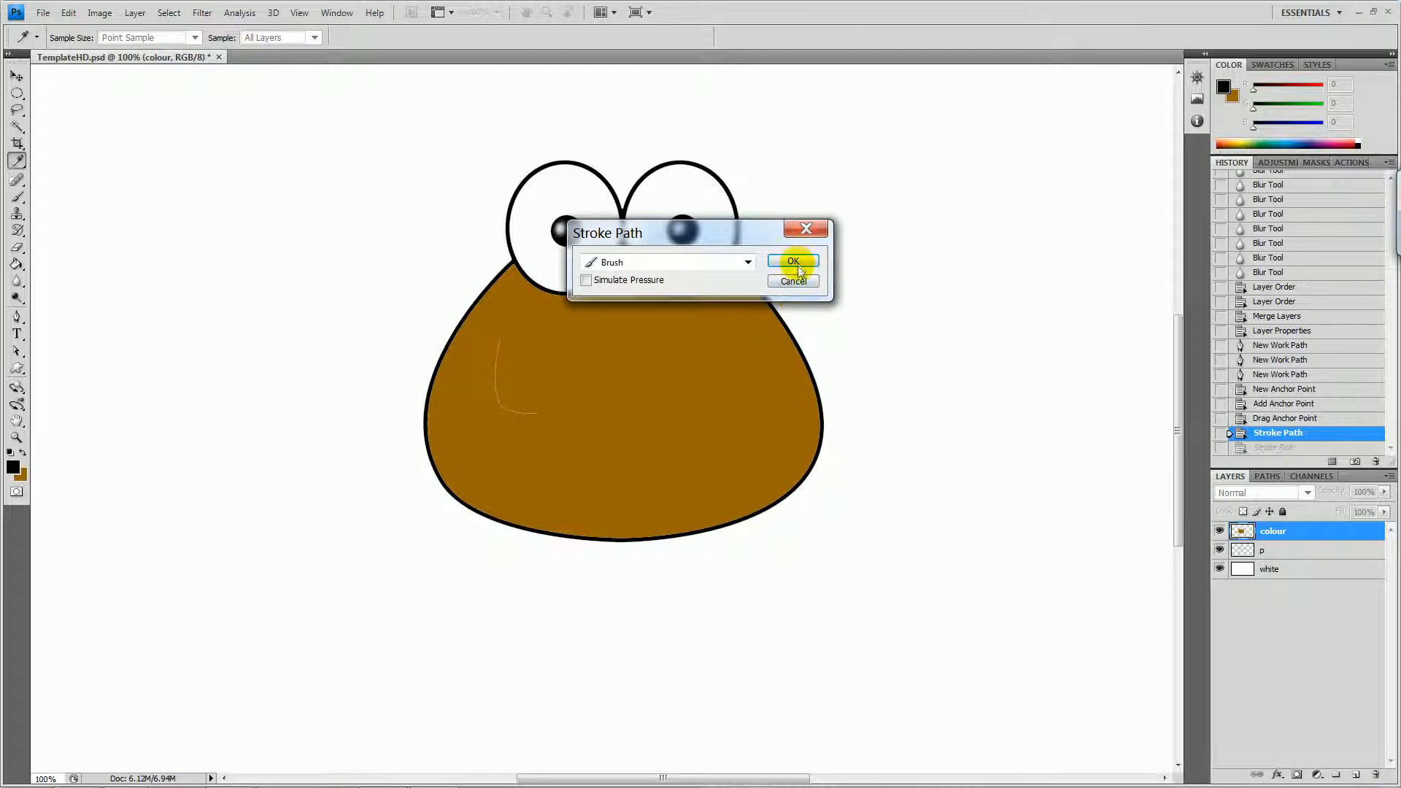
pyautogui.click(801, 268)
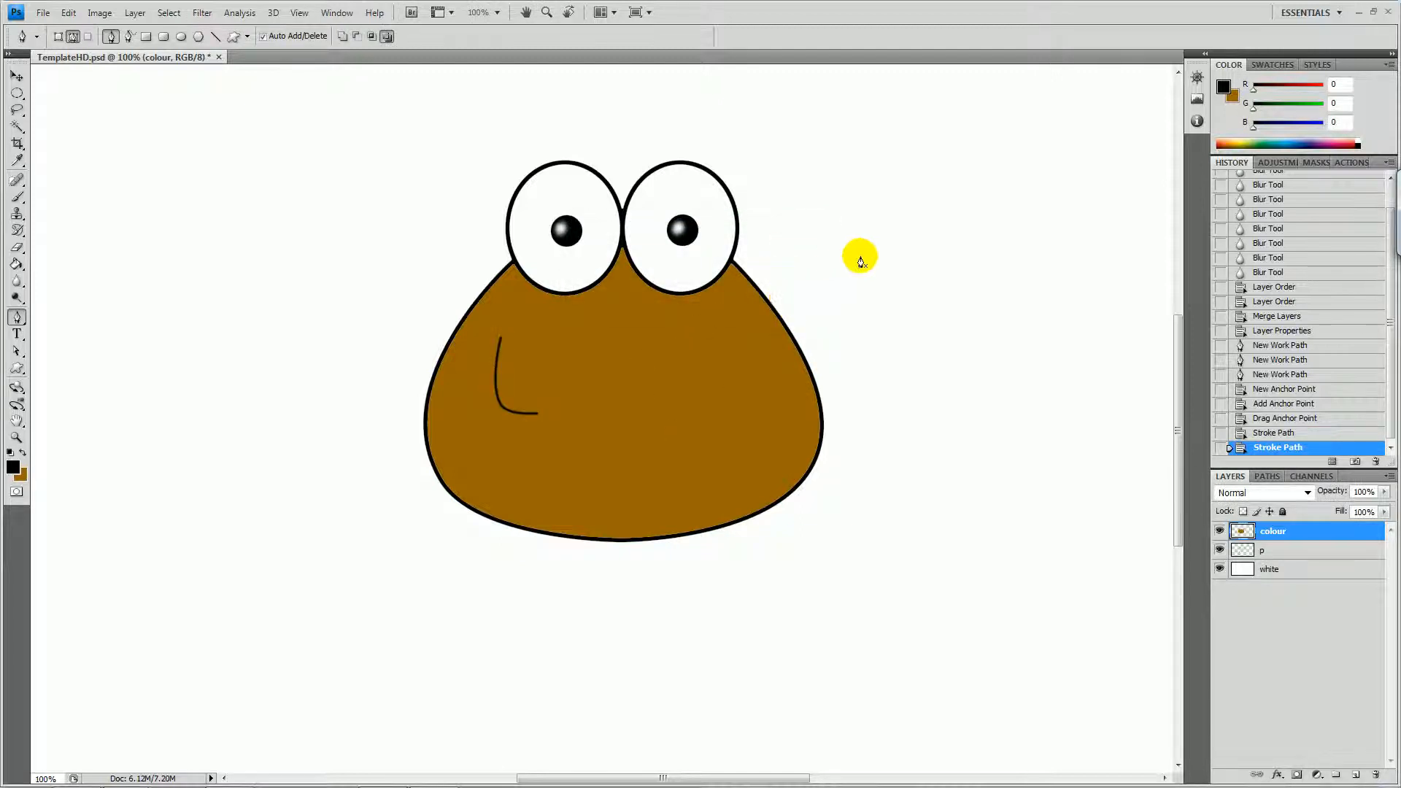
pyautogui.moveTo(823, 344); pyautogui.dragTo(801, 391)
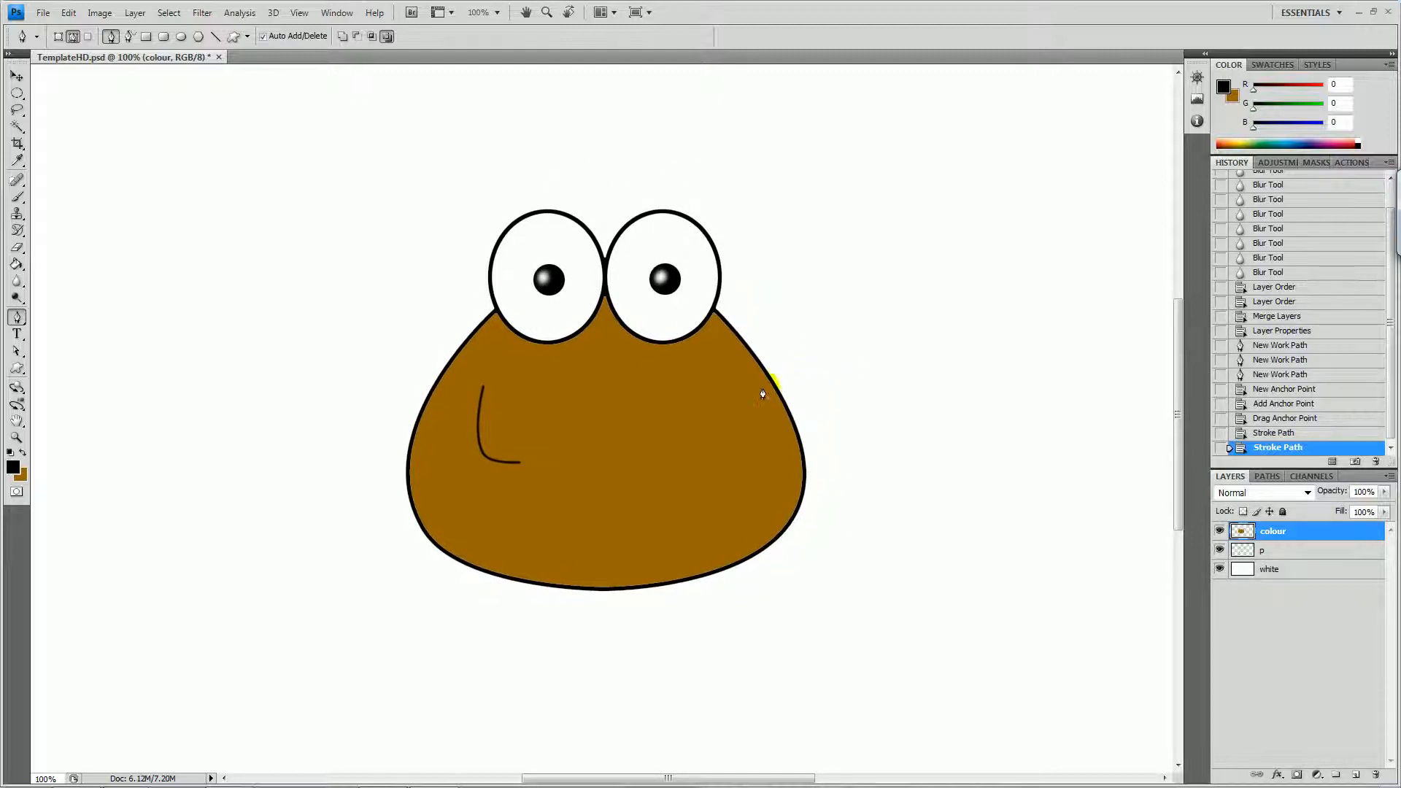